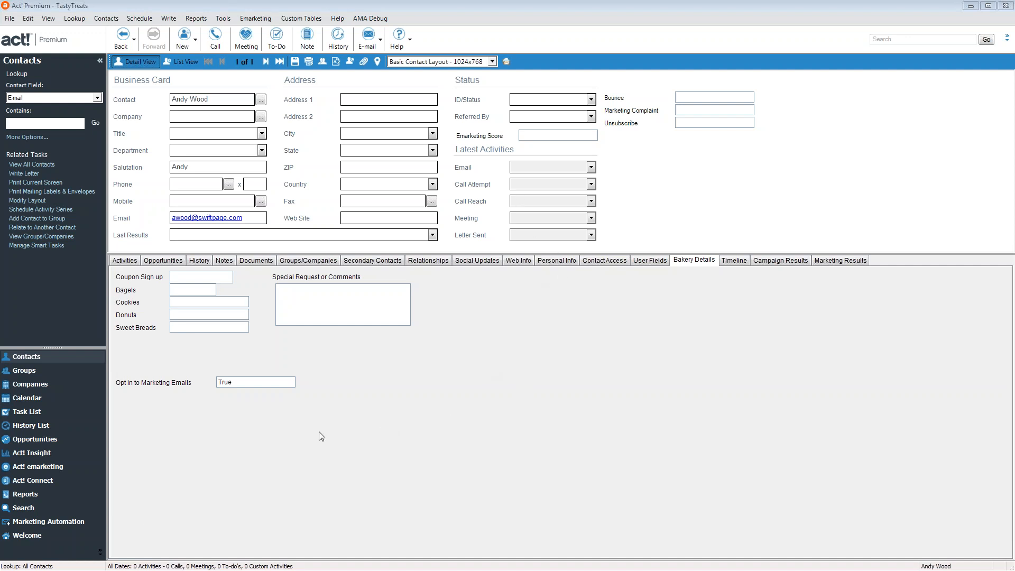
Go to Marketing Automation to list the TastyBackground, TastyBgSignUP, TastyTreats and test templates
click(60, 520)
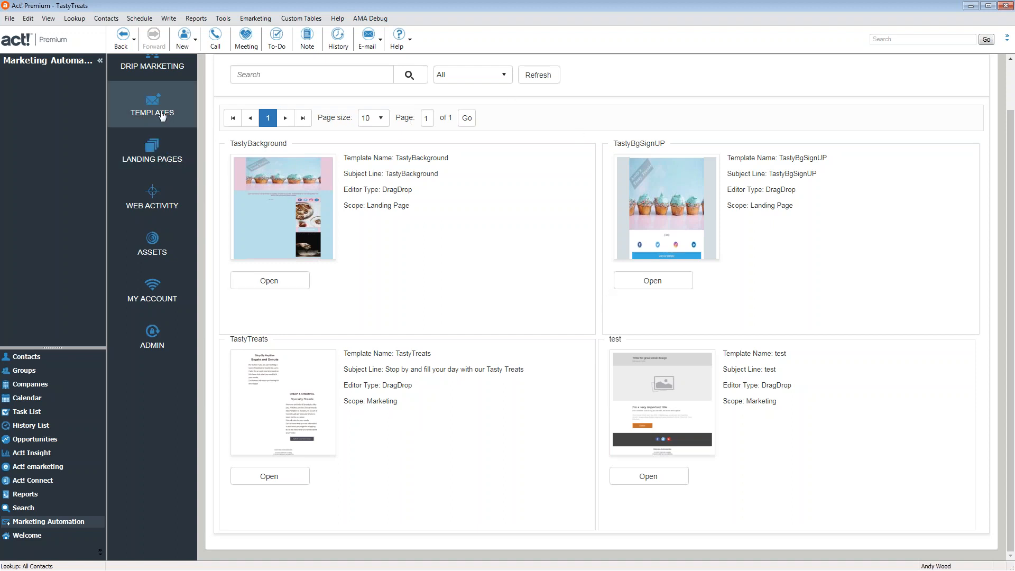
Start a new email template using New Template from the Actions menu
scroll(162, 116, up, 1)
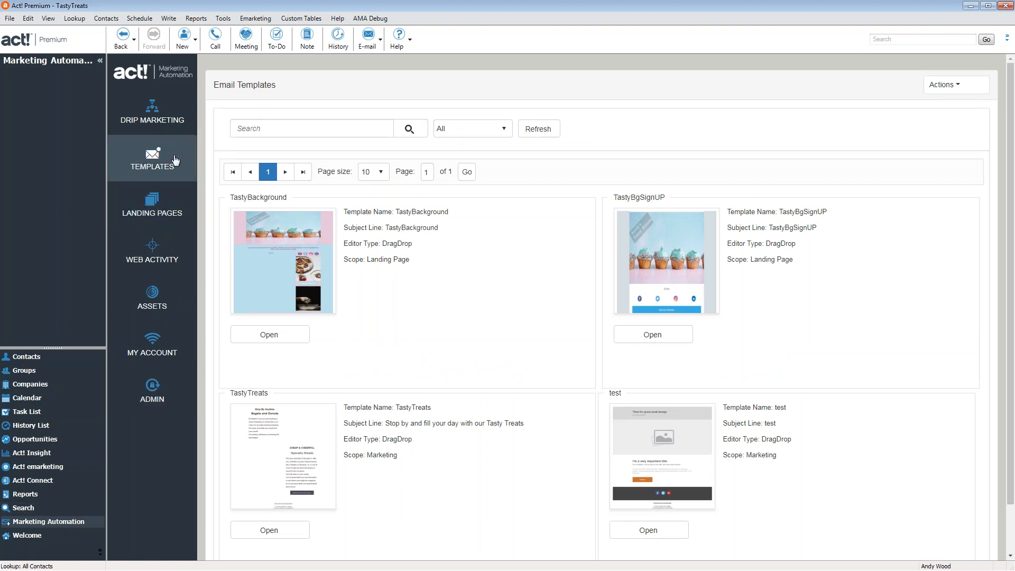
click(944, 85)
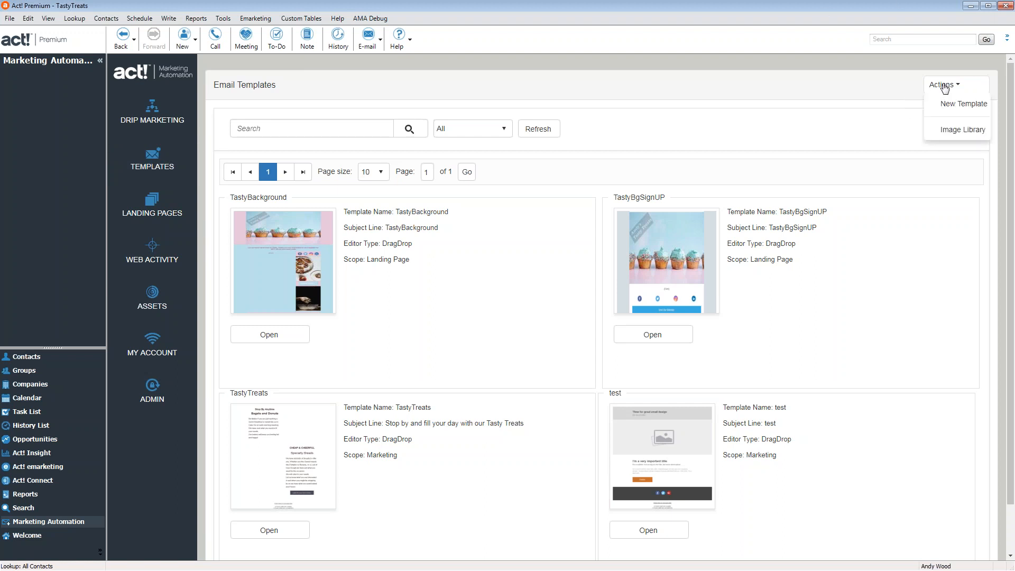
click(958, 85)
click(959, 86)
click(958, 105)
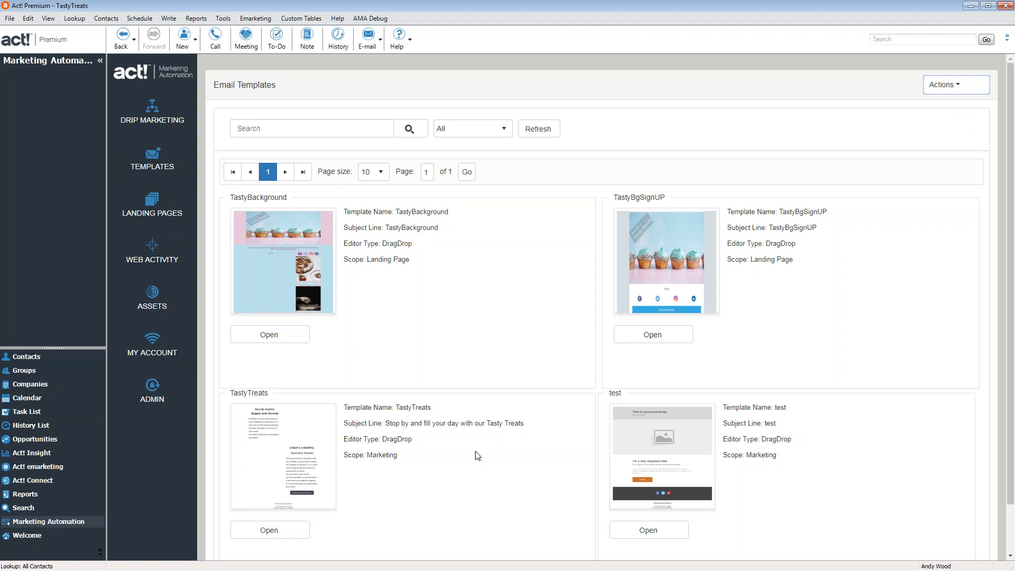
click(939, 86)
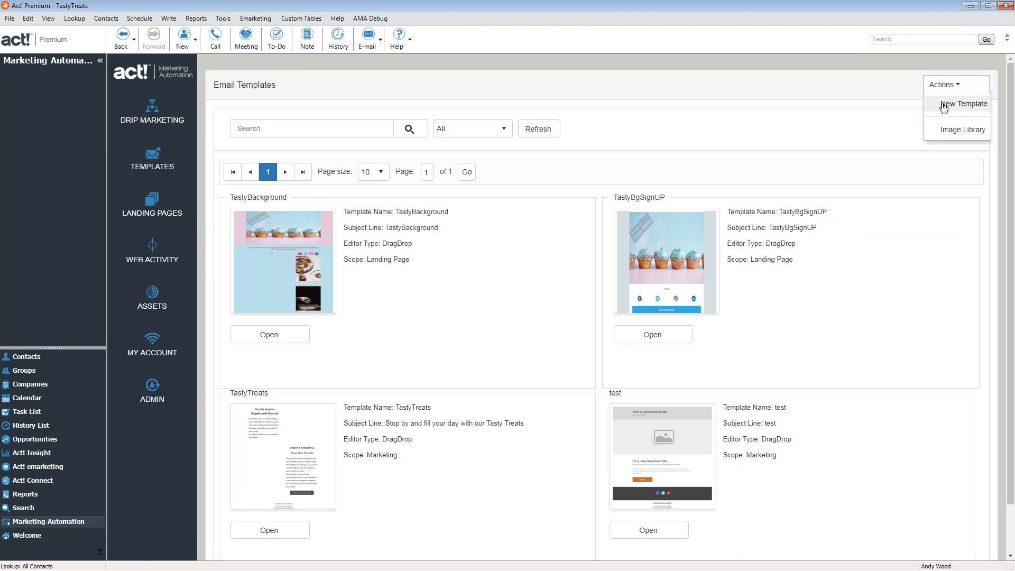
click(950, 105)
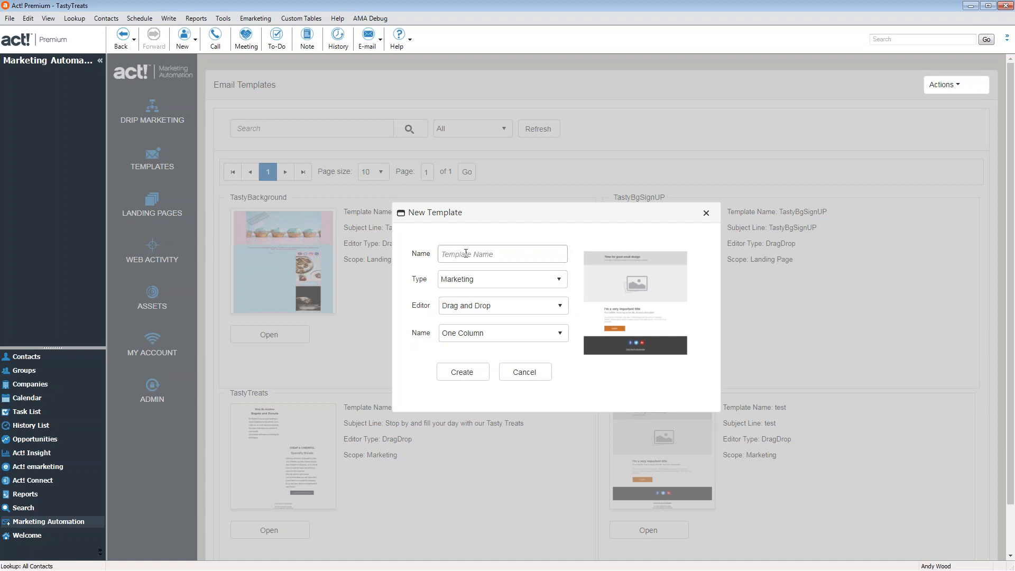
Review the template Type and Editor choices, keeping Marketing and Drag and Drop
click(529, 253)
click(528, 284)
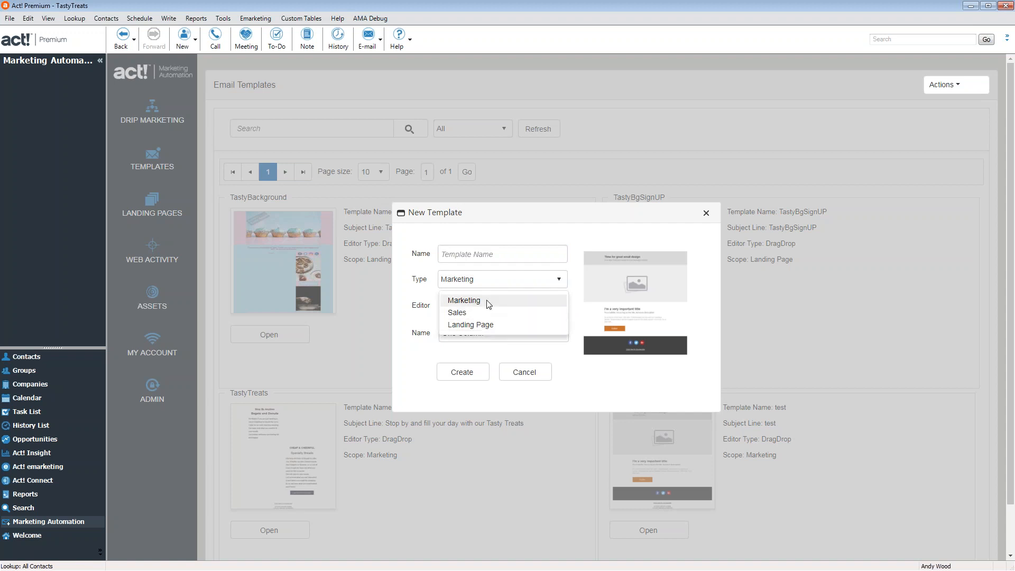
click(509, 276)
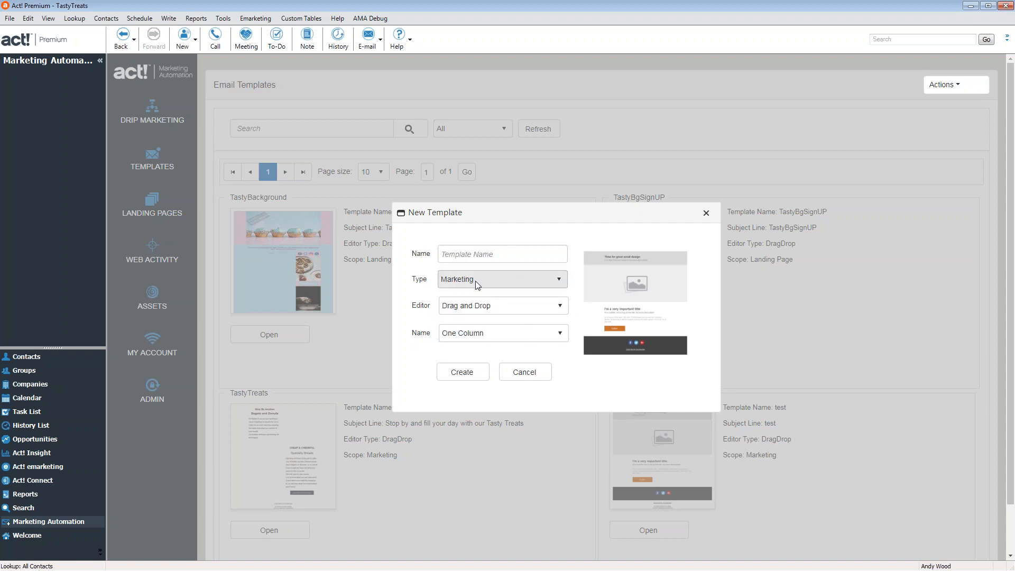
click(524, 303)
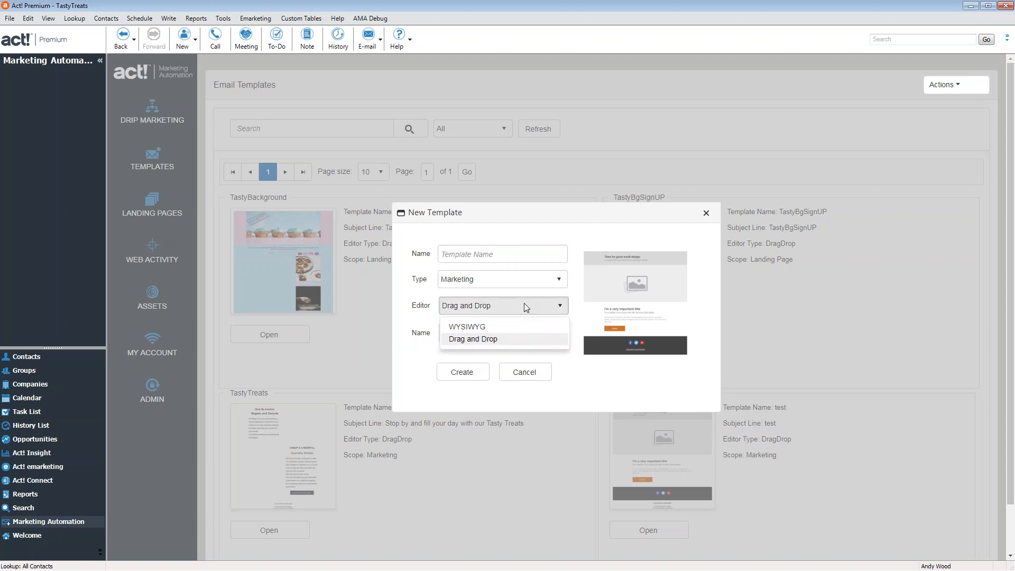
click(564, 303)
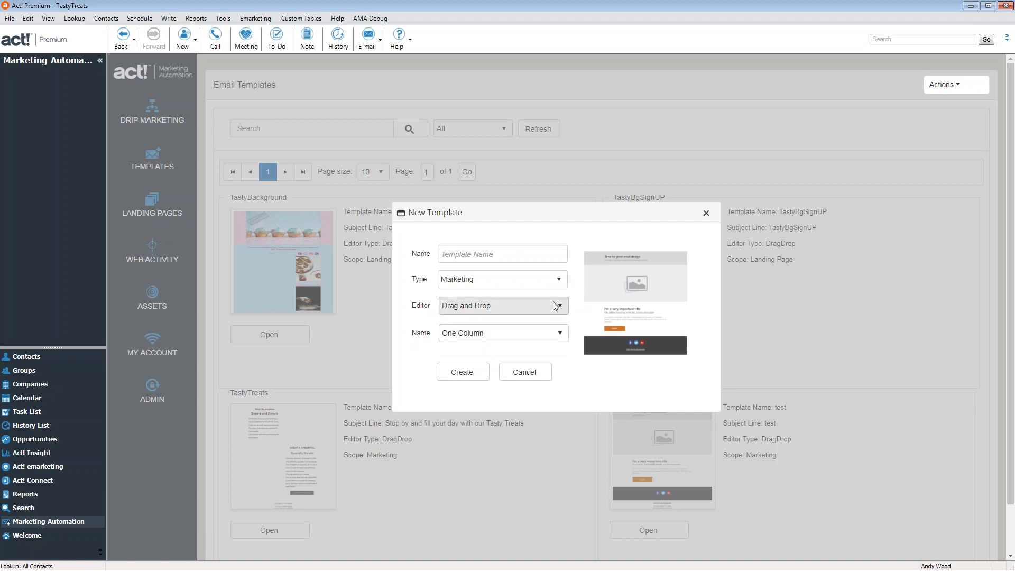
Preview the Get Back on the Road and Cookies designs, then close the form without creating anything
click(550, 332)
scroll(505, 286, down, 2)
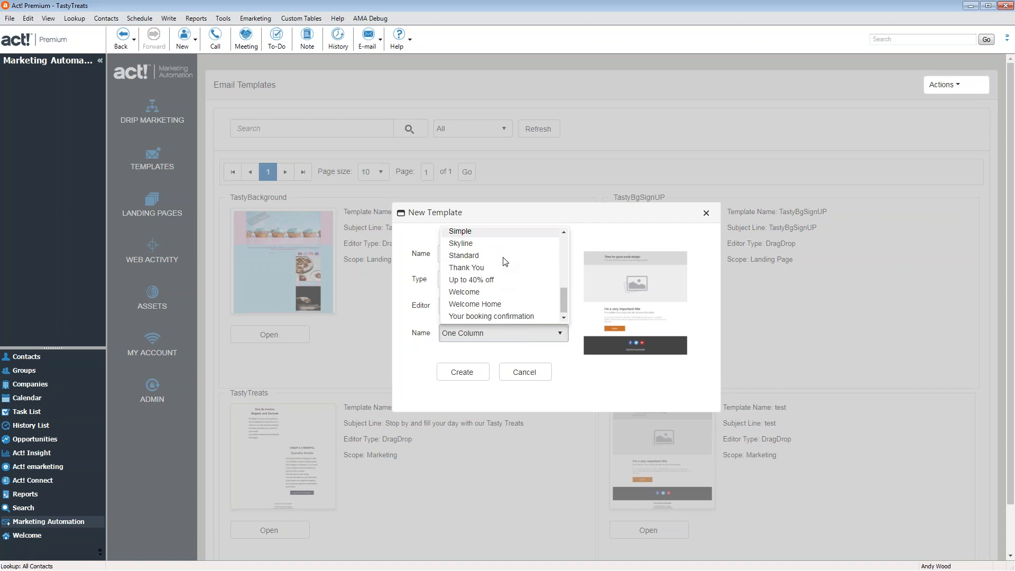
scroll(511, 286, up, 5)
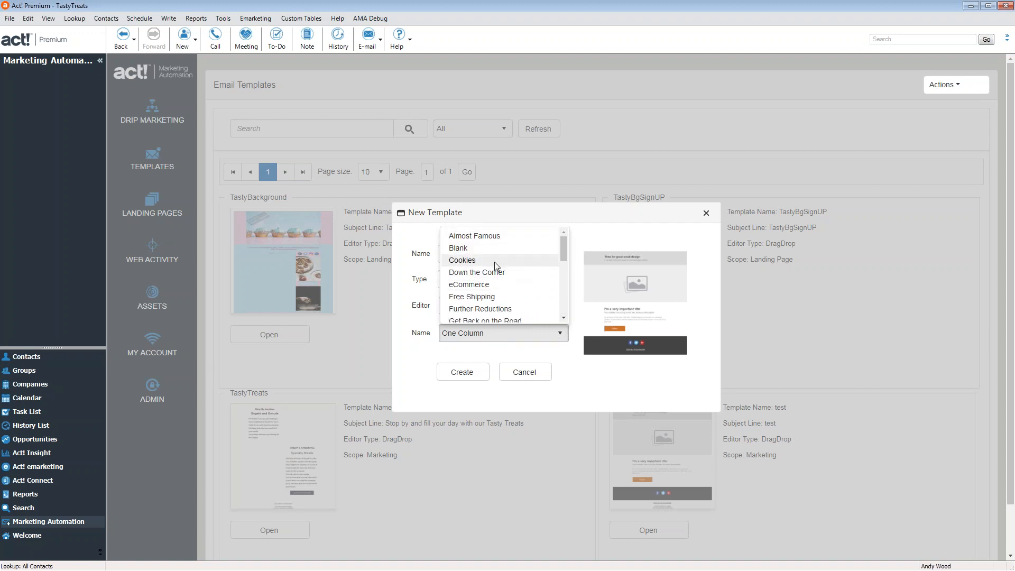
scroll(494, 271, down, 2)
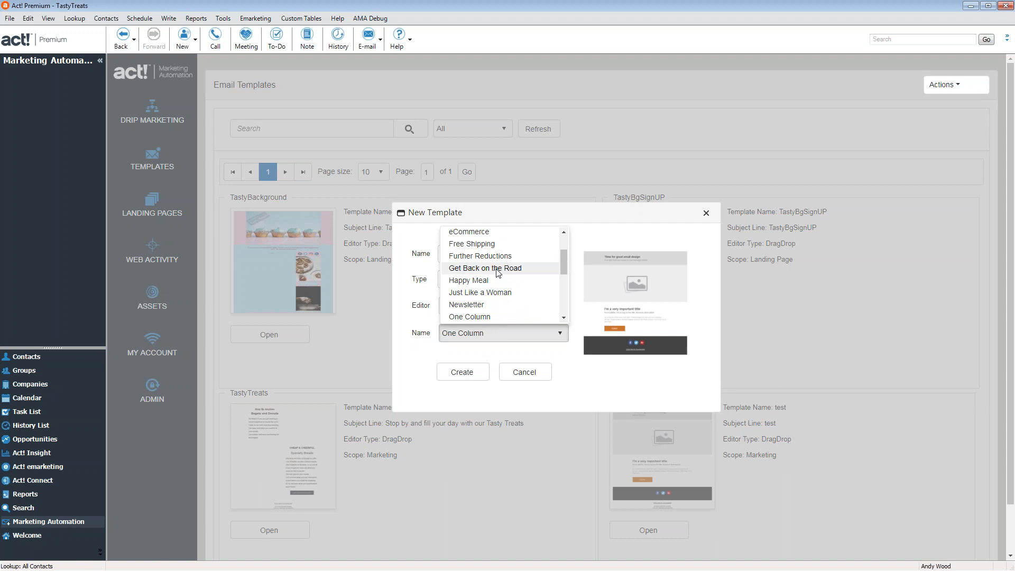
click(499, 271)
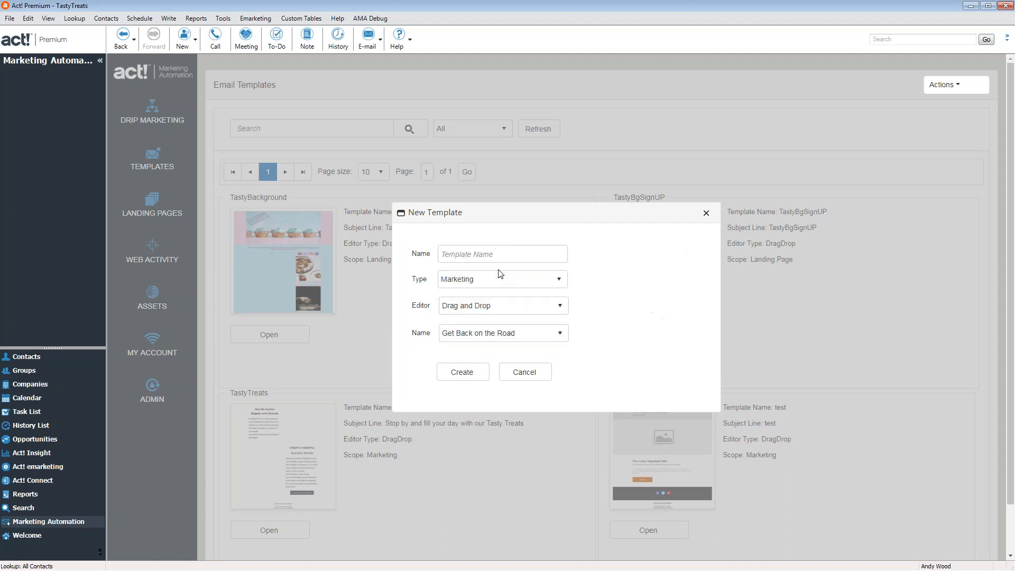
click(500, 305)
click(594, 309)
click(528, 335)
scroll(497, 288, up, 3)
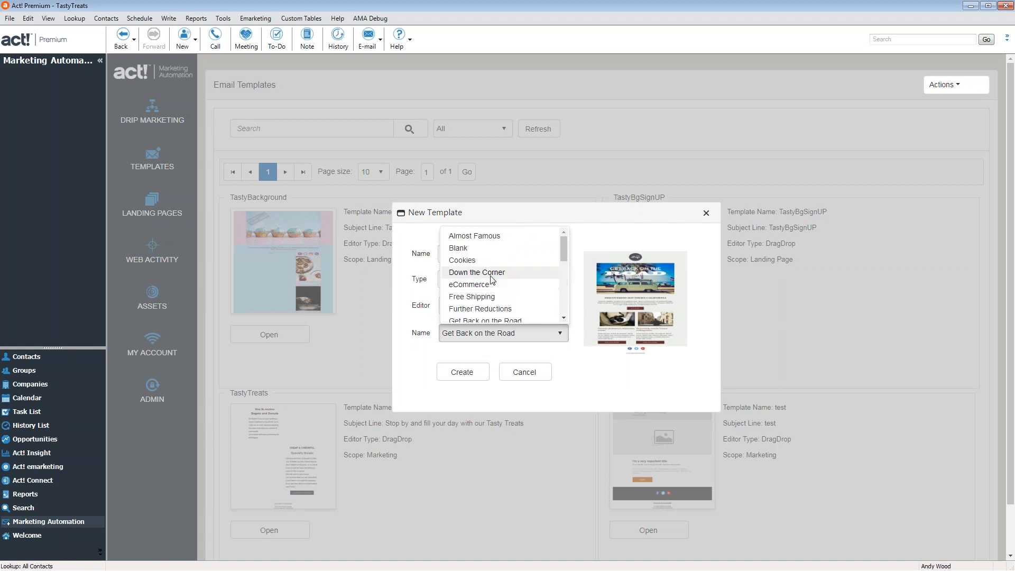
click(491, 259)
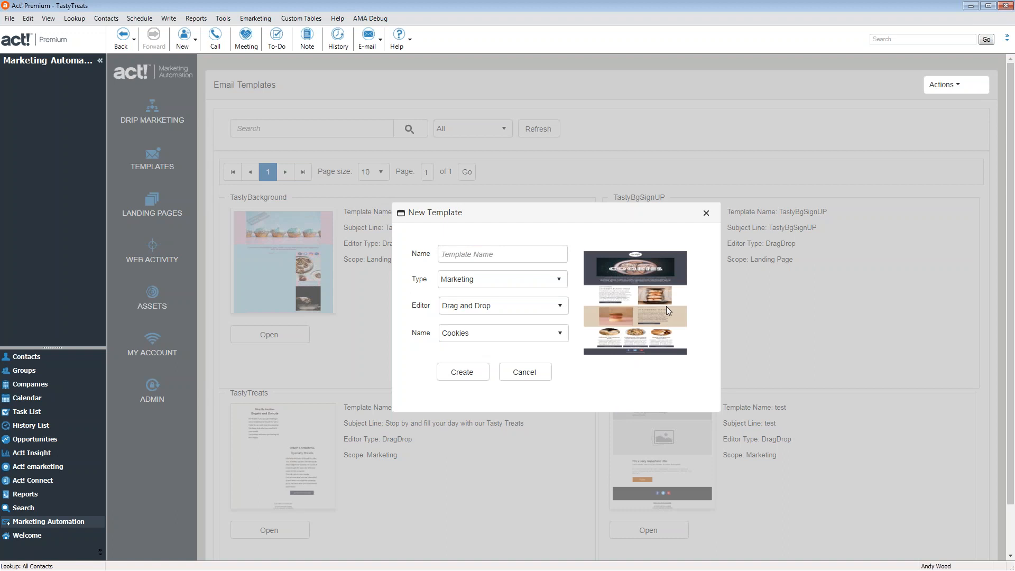
click(707, 213)
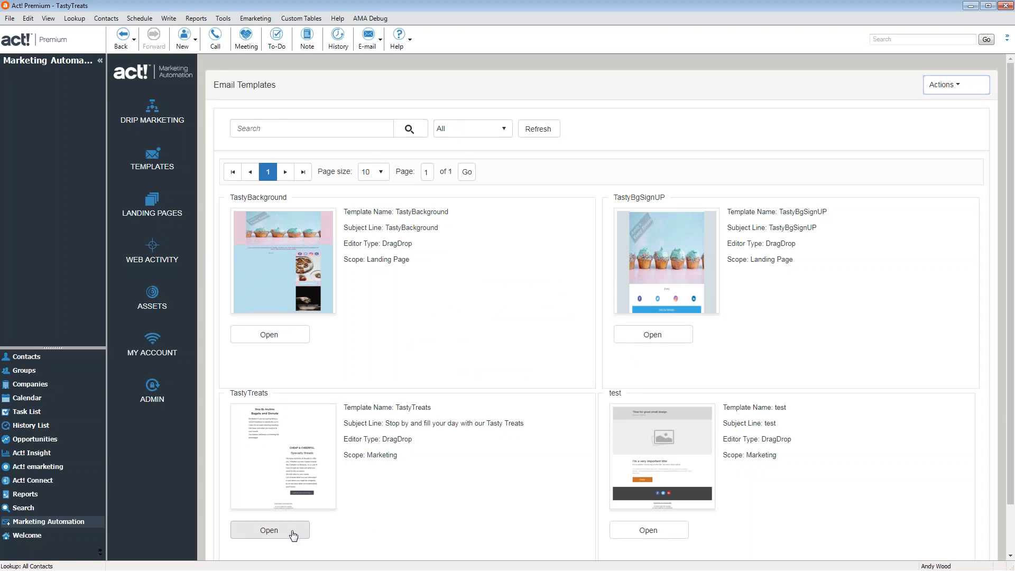
Open the TastyTreats template in the drag-and-drop editor and show its general Settings
click(269, 529)
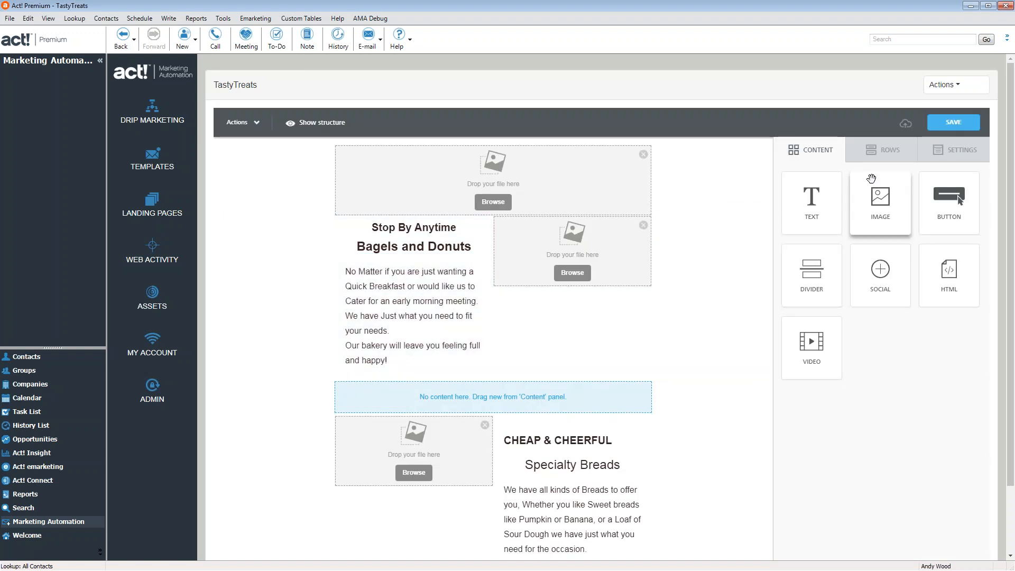
click(968, 156)
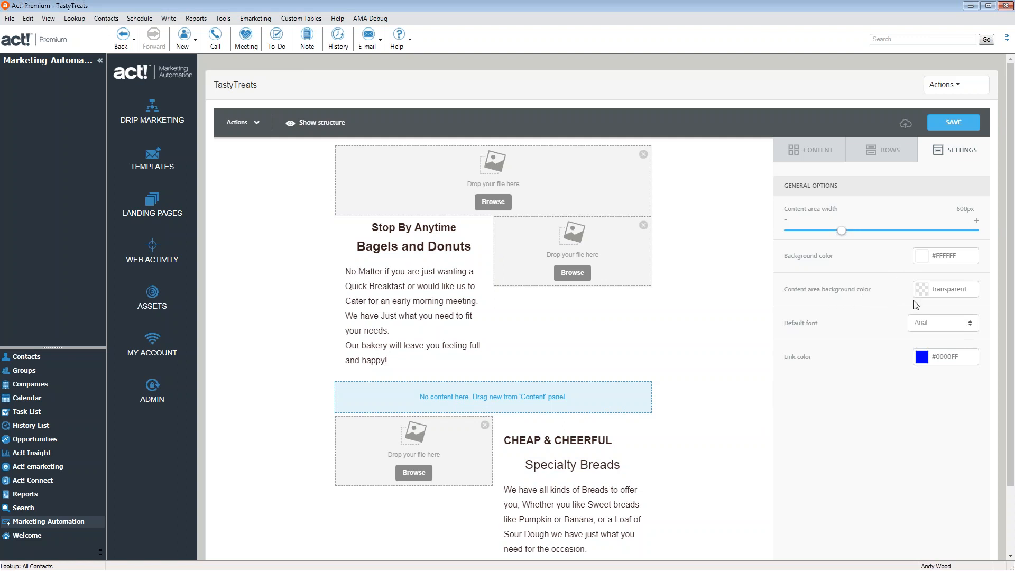
Set the email background to #D9E4E8 and the content area background to white #FFFFFF
click(927, 261)
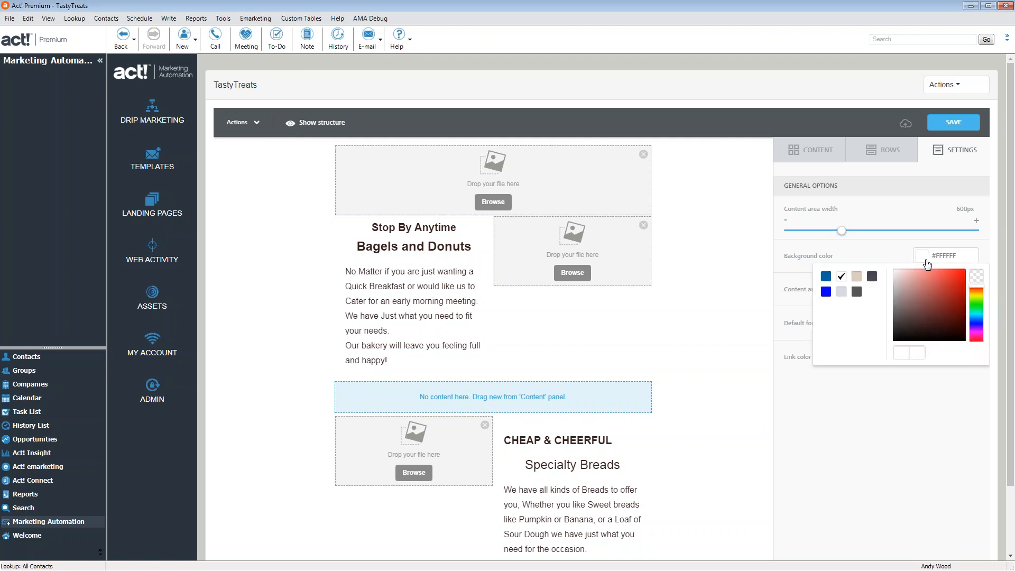
click(844, 294)
click(899, 277)
click(898, 280)
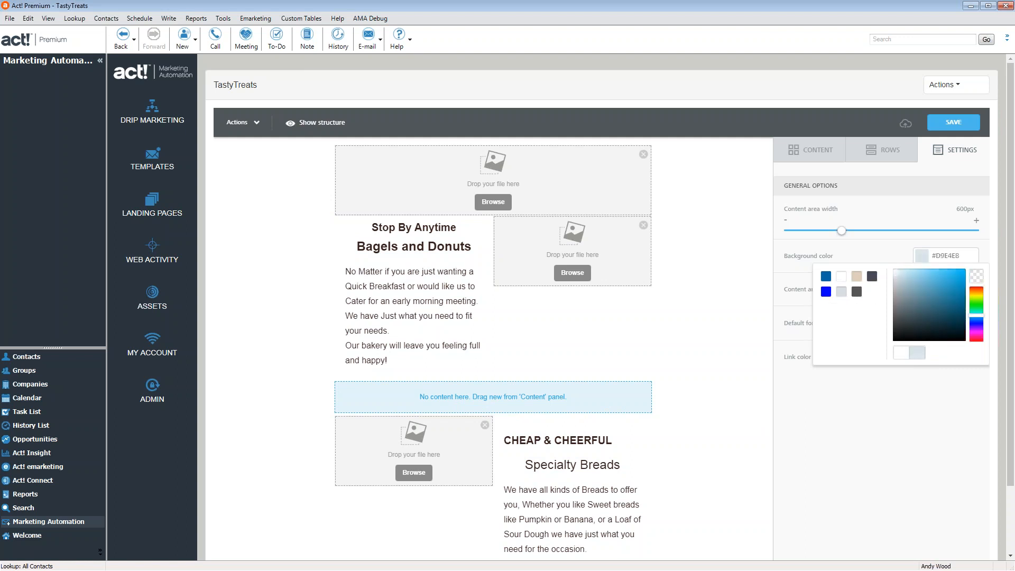
click(870, 392)
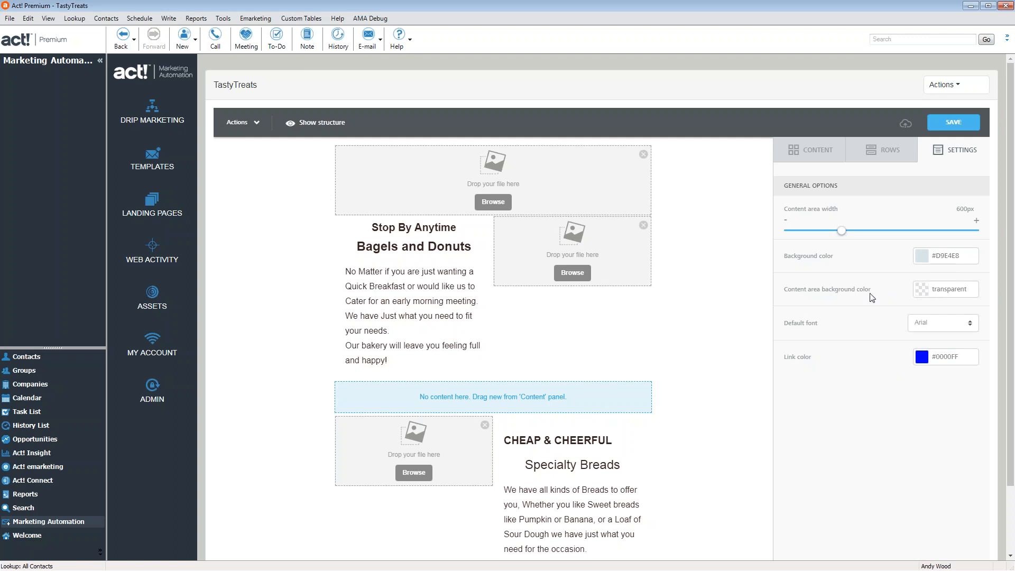
click(923, 295)
click(857, 311)
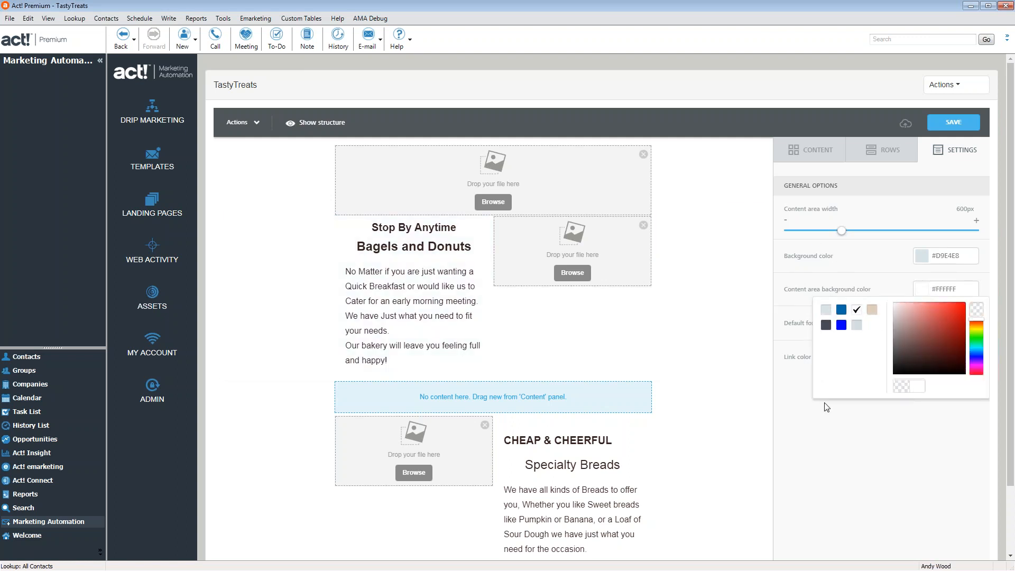
click(870, 478)
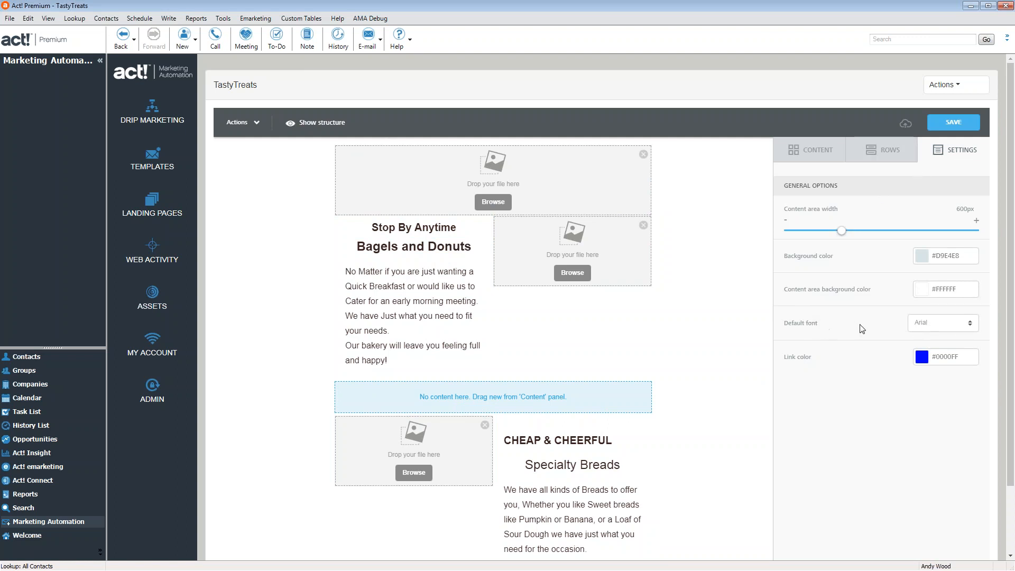
Try Droid Serif, Montserrat, Ubuntu and Bitter, then settle on Georgia as the default font
click(935, 329)
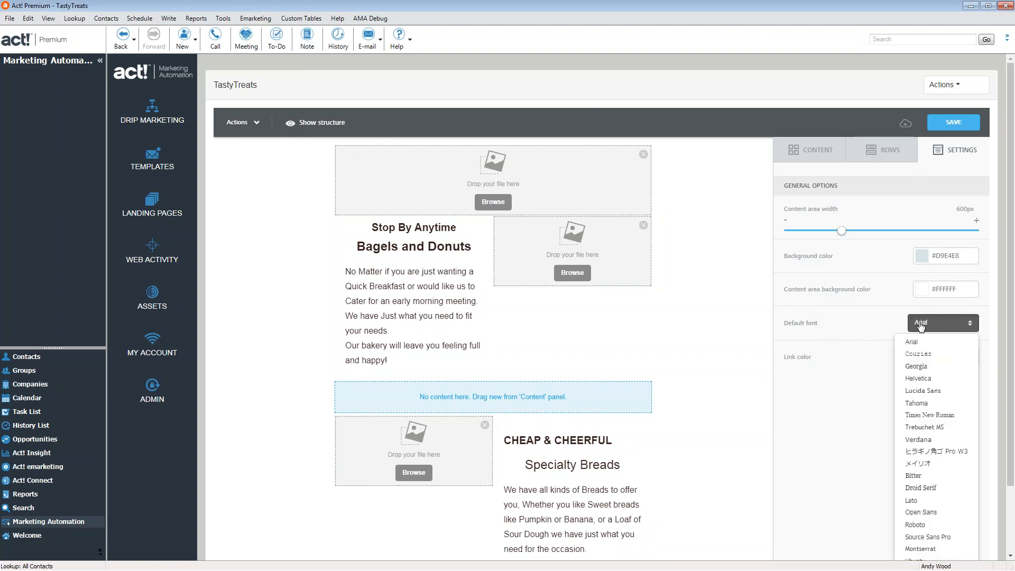
click(938, 370)
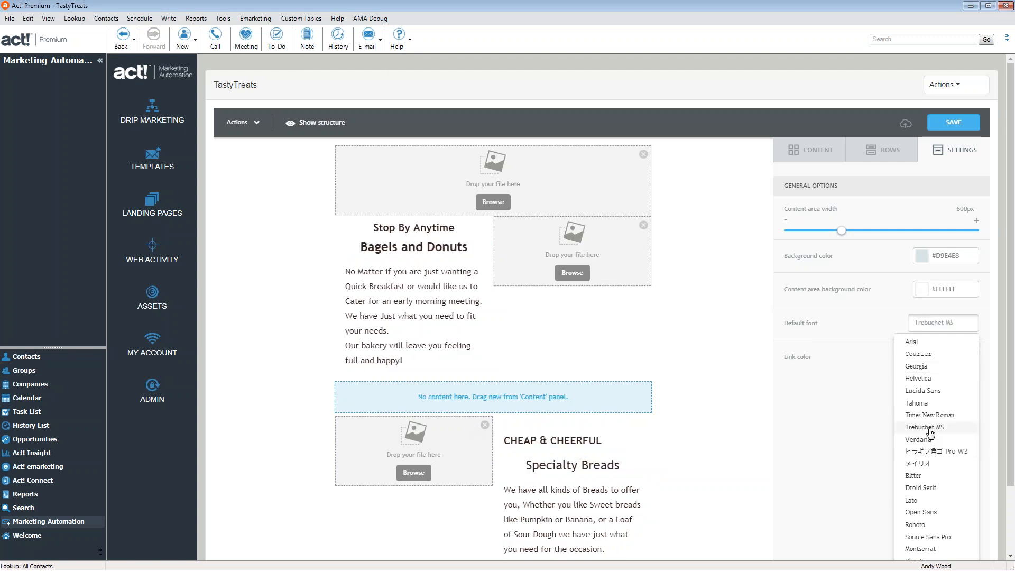
click(926, 488)
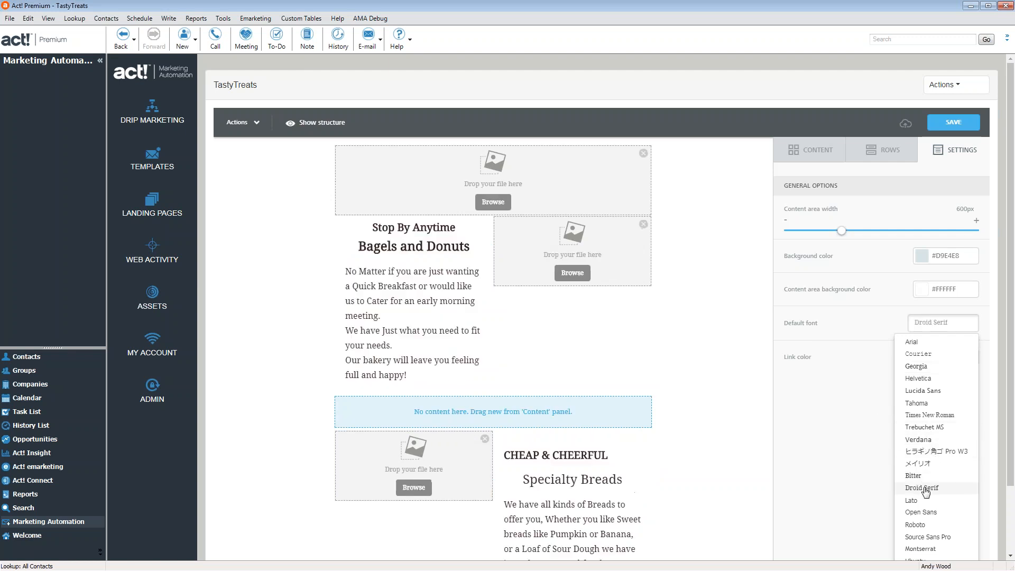
scroll(927, 491, down, 2)
click(923, 470)
click(920, 483)
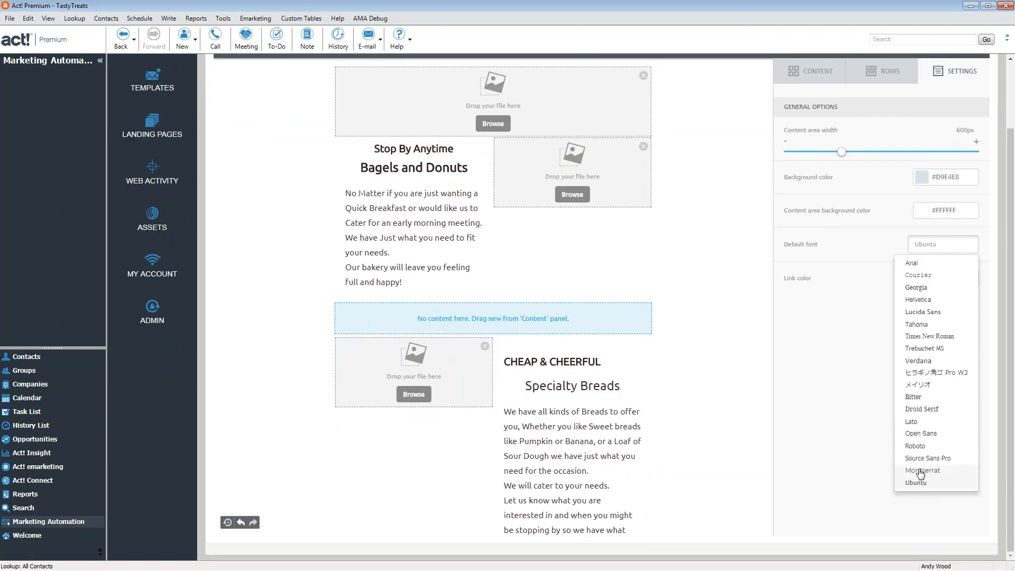
click(917, 397)
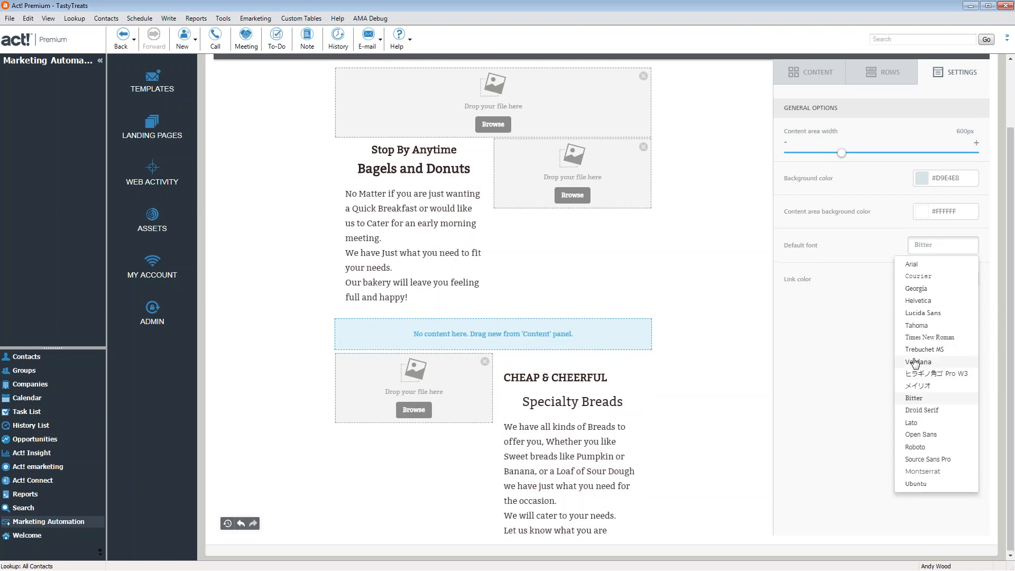
scroll(919, 360, up, 2)
click(918, 366)
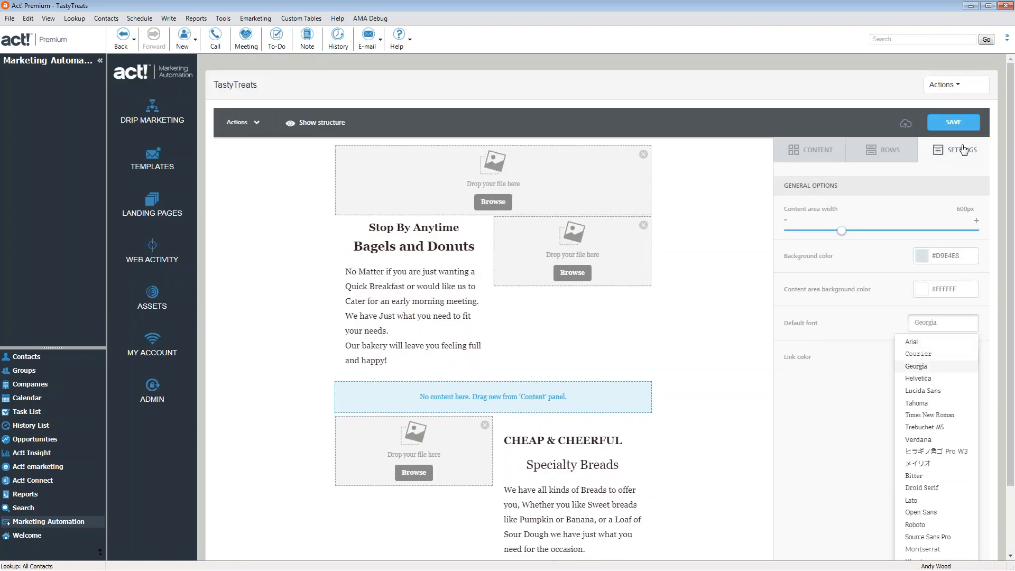
click(866, 428)
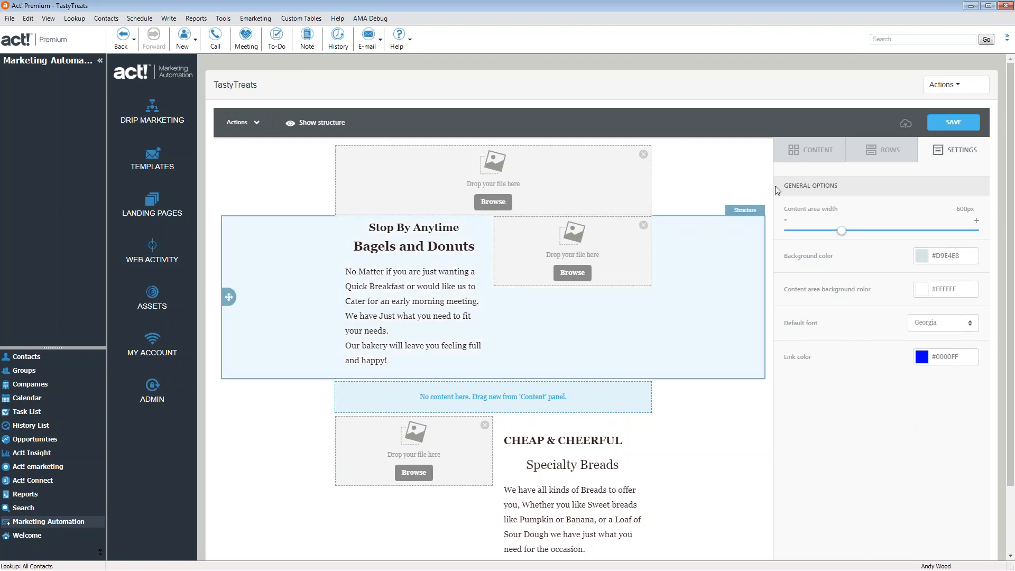
Drag a two-column row under the Bagels and Donuts section
click(849, 149)
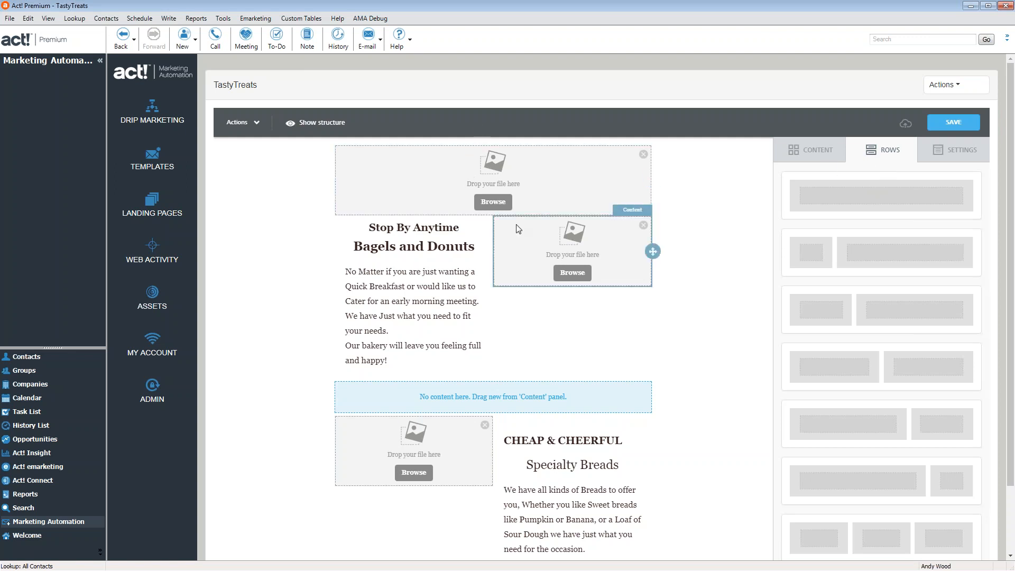
scroll(494, 379, down, 2)
scroll(494, 380, down, 3)
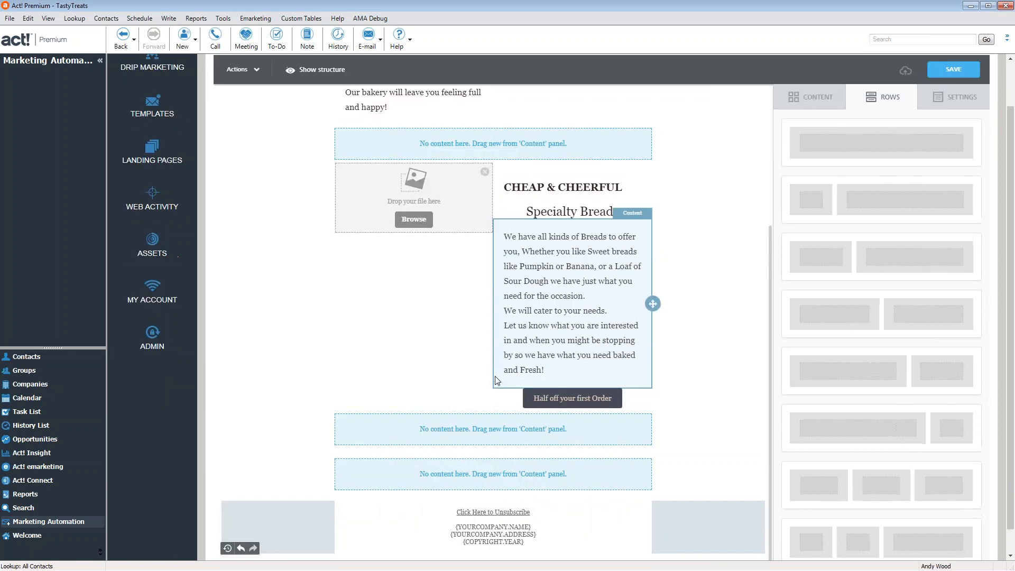
scroll(529, 404, up, 5)
scroll(528, 392, down, 3)
scroll(528, 392, down, 2)
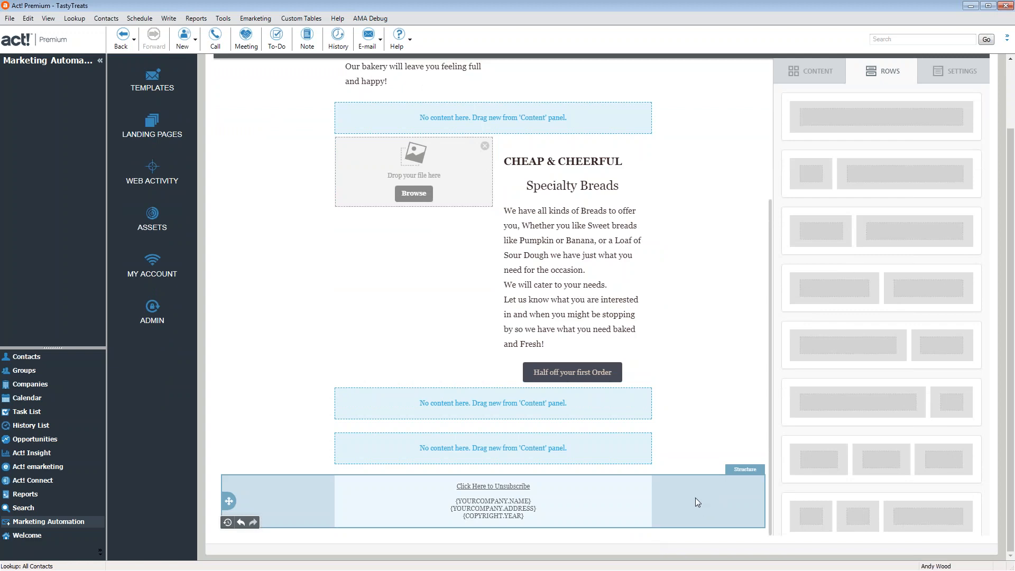
scroll(706, 488, up, 5)
scroll(707, 488, down, 5)
scroll(706, 488, up, 5)
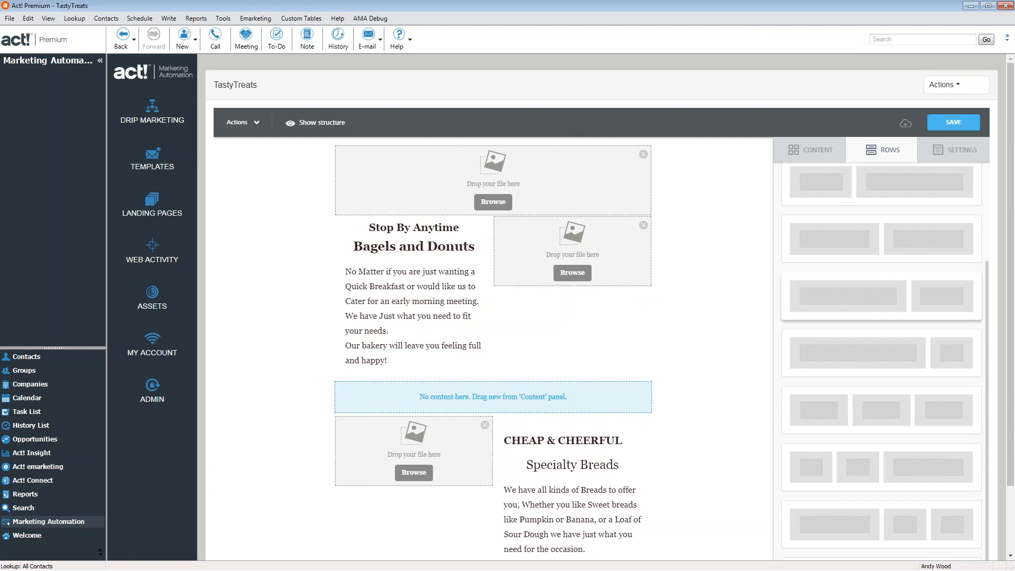
scroll(881, 370, down, 2)
scroll(881, 438, up, 2)
drag(846, 253, 515, 378)
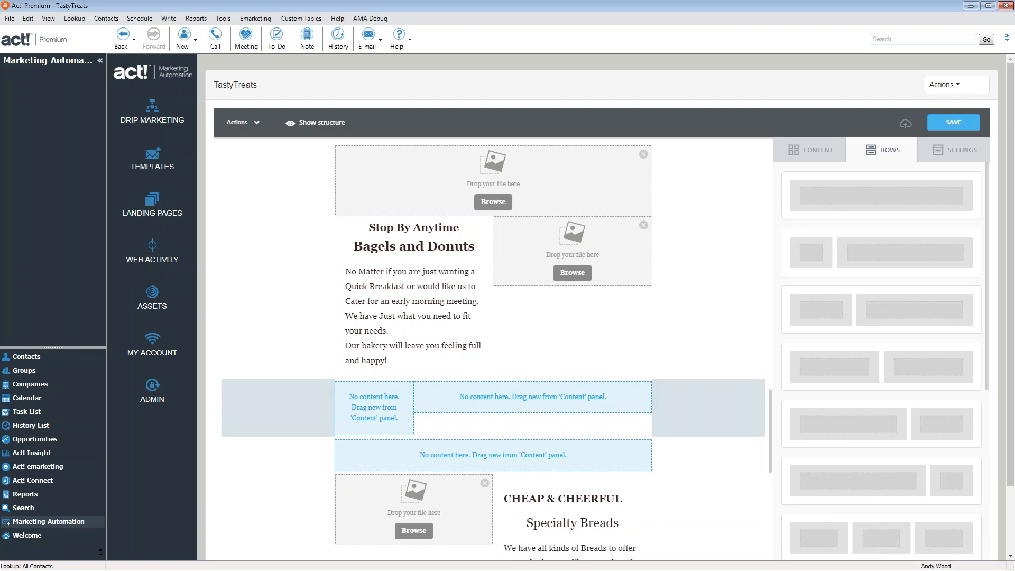
Add a four-column row to the email as well
click(962, 151)
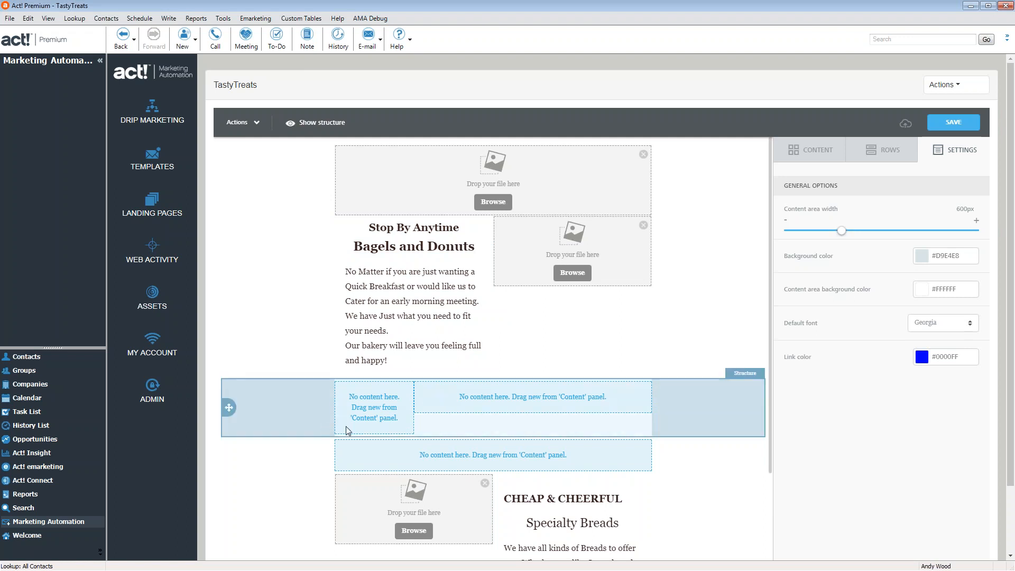
click(884, 156)
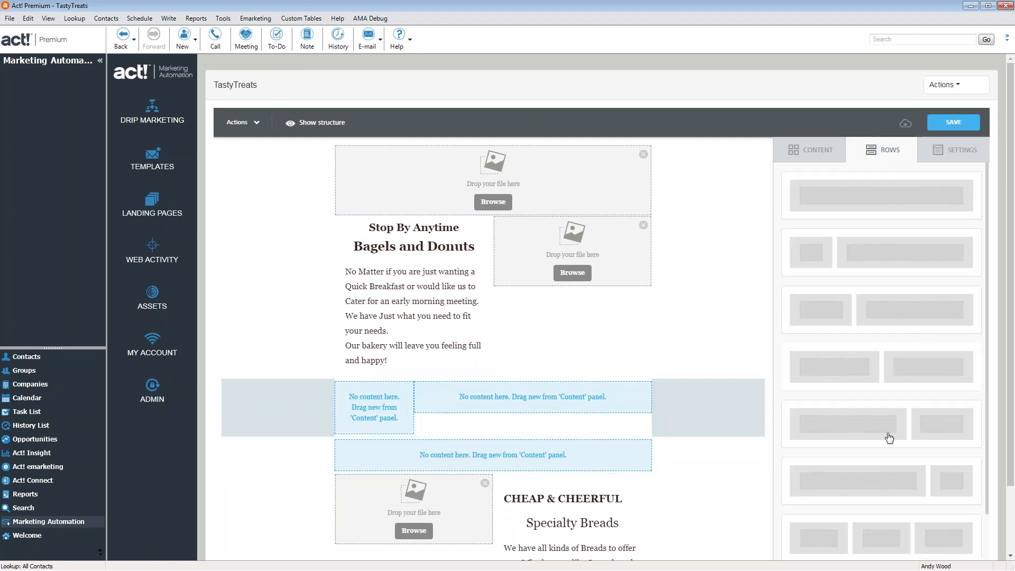
scroll(897, 208, down, 3)
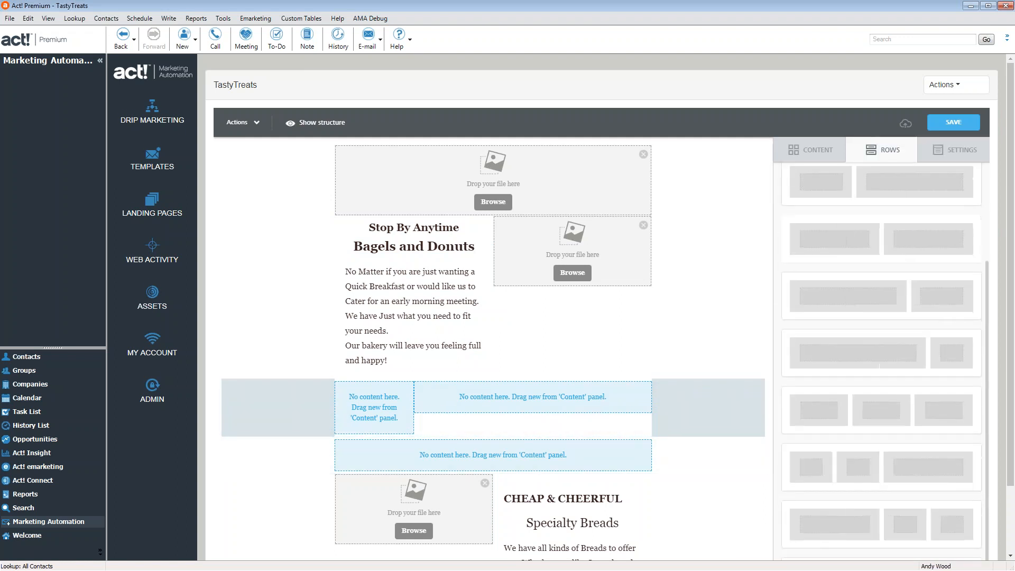
scroll(889, 238, down, 2)
drag(917, 503, 383, 336)
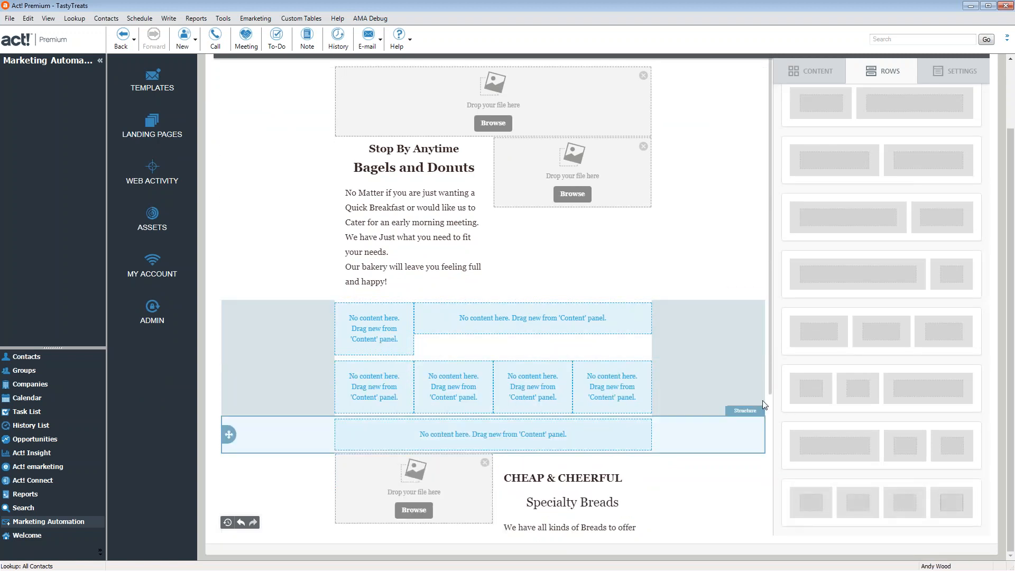
Delete both the trial two-column and four-column rows
click(704, 329)
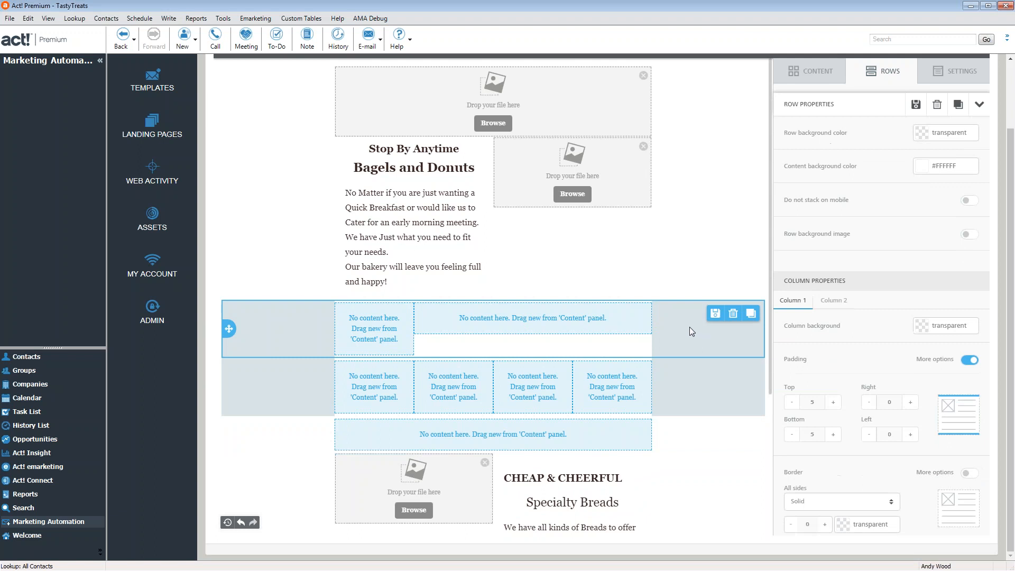
click(733, 314)
click(730, 329)
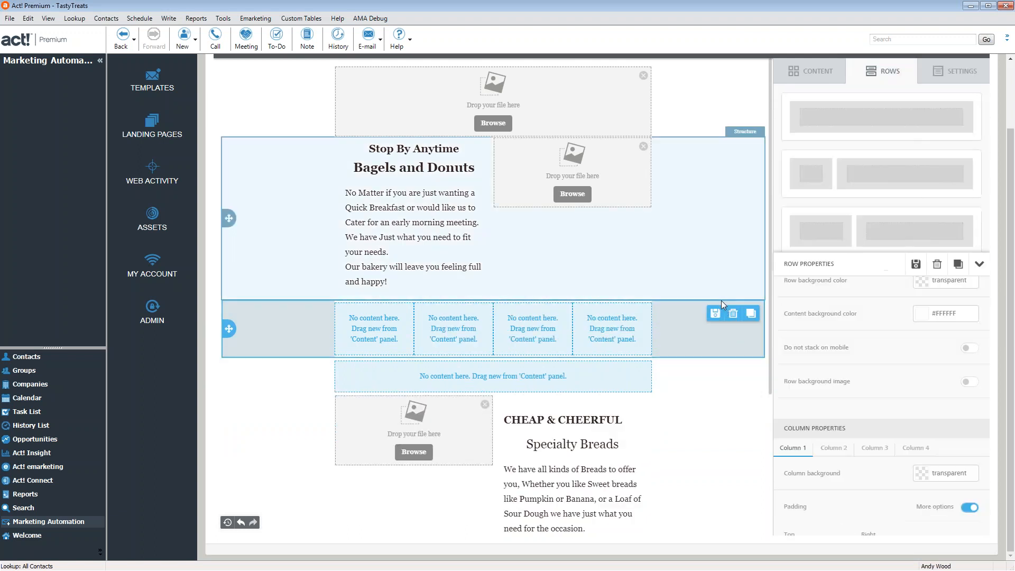
click(734, 315)
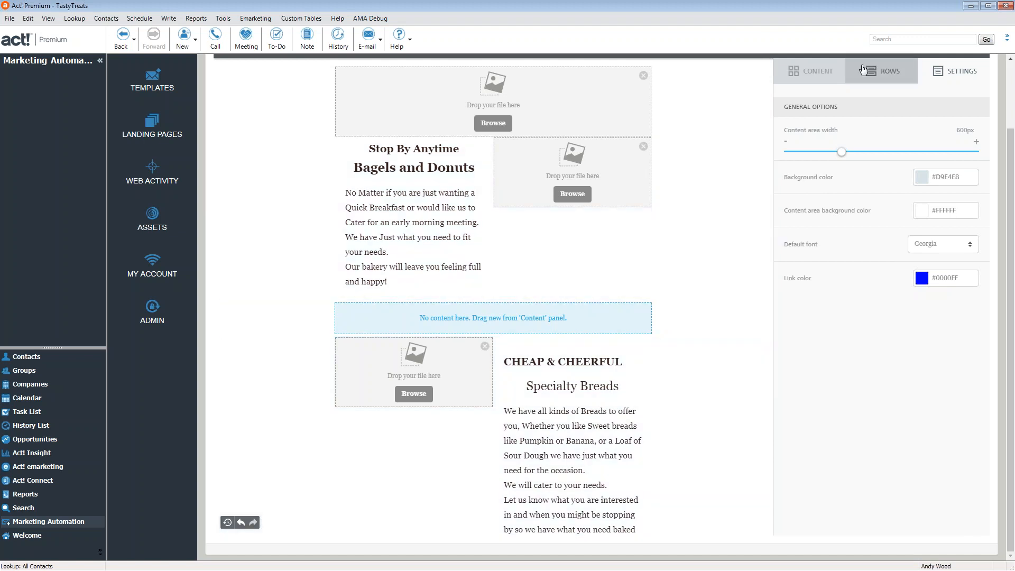
click(814, 72)
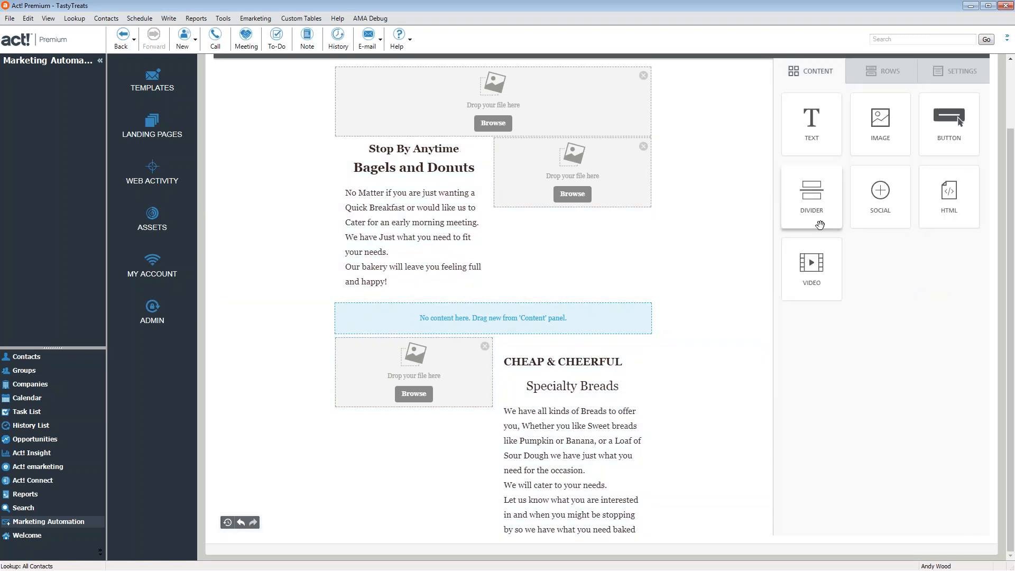
Drop a Divider into the empty row below the Bagels and Donuts section
scroll(751, 343, up, 3)
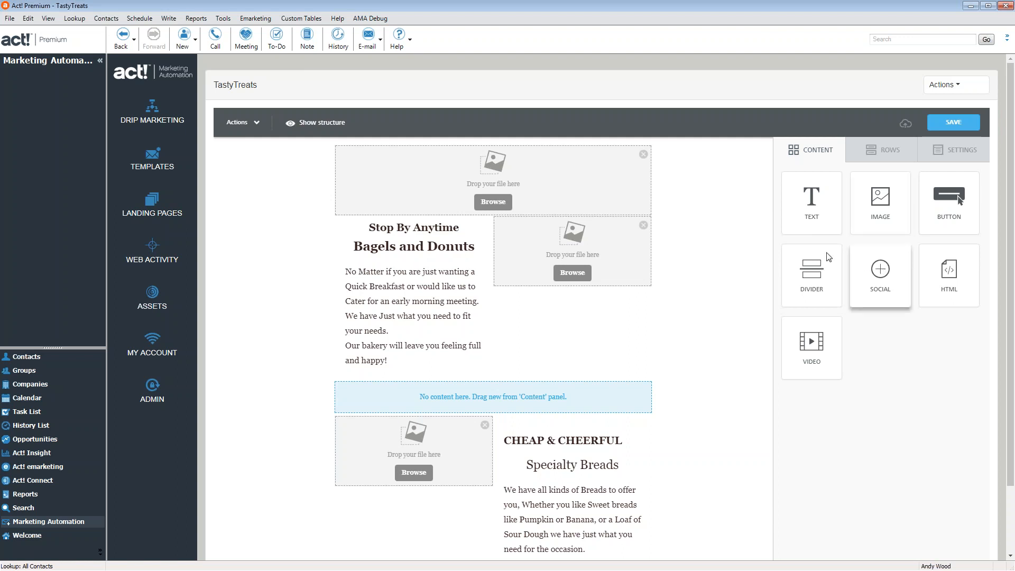
scroll(787, 247, down, 3)
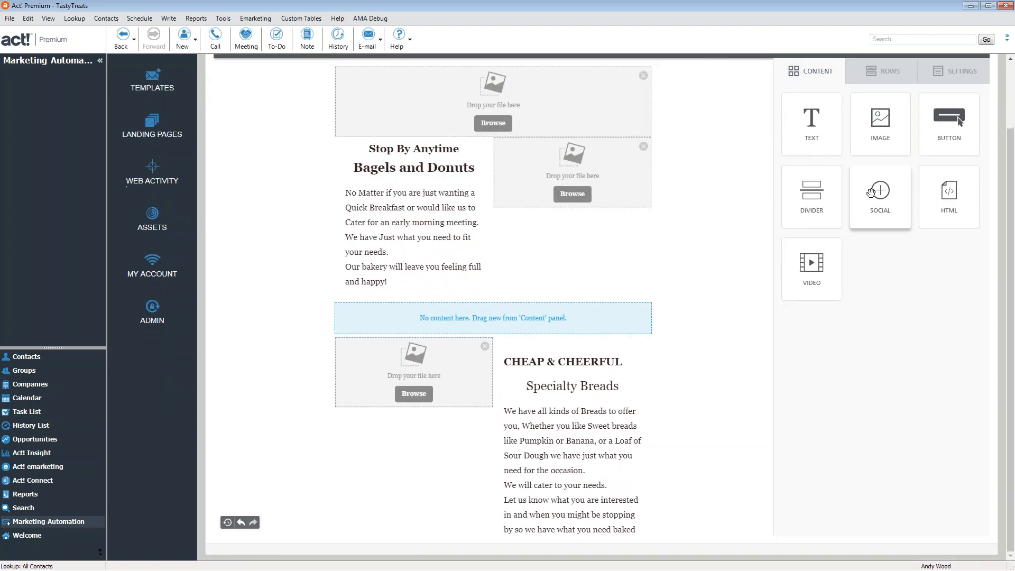
drag(821, 185, 531, 322)
Make the divider a solid #D5DEE1 line with thickness 5
click(534, 308)
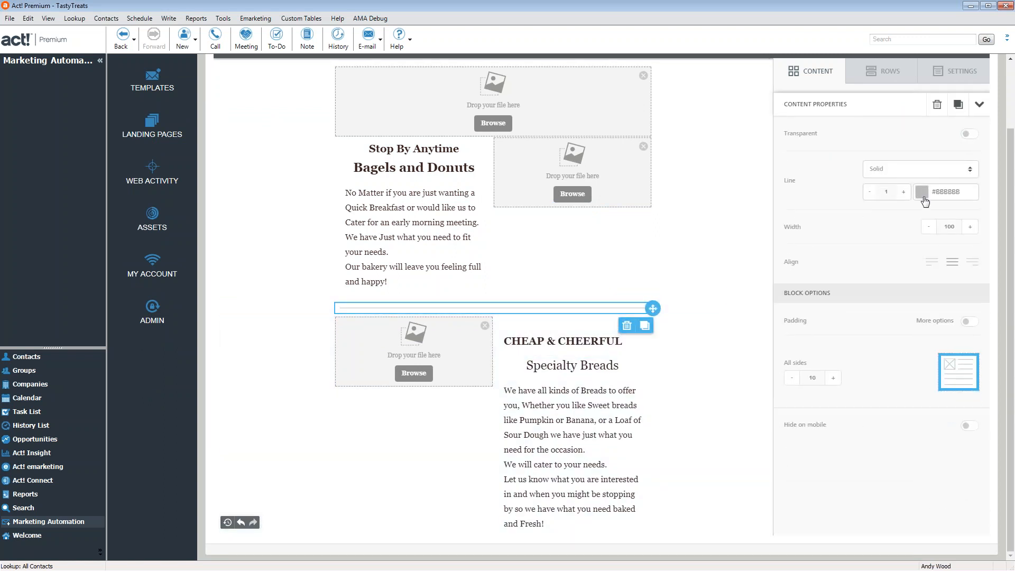
click(923, 193)
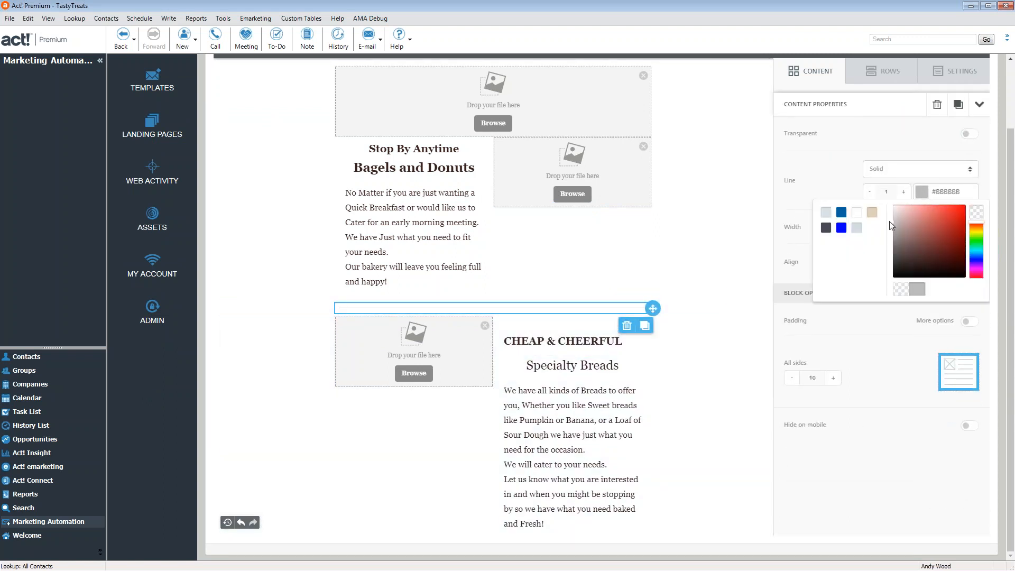
click(857, 228)
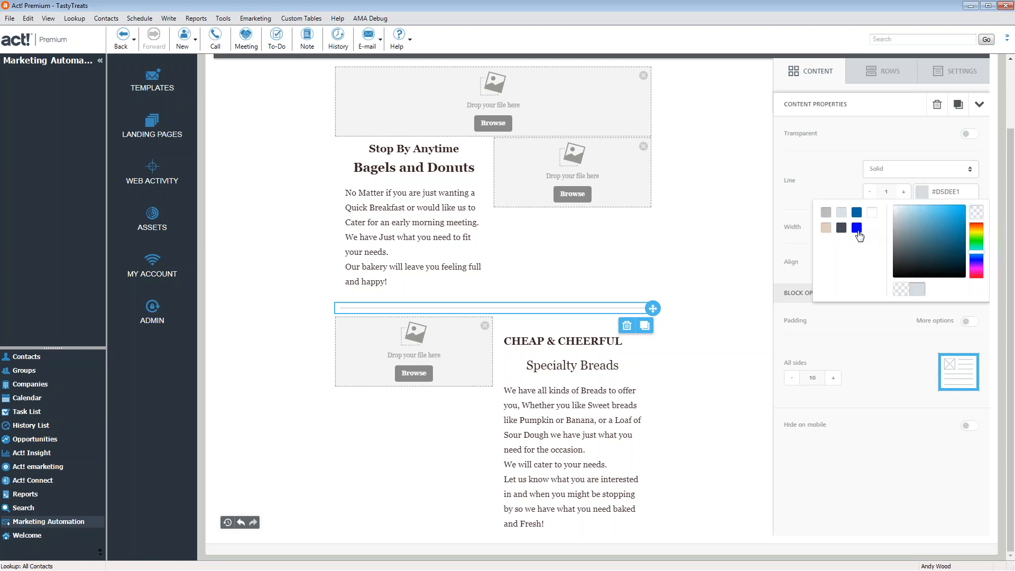
click(907, 199)
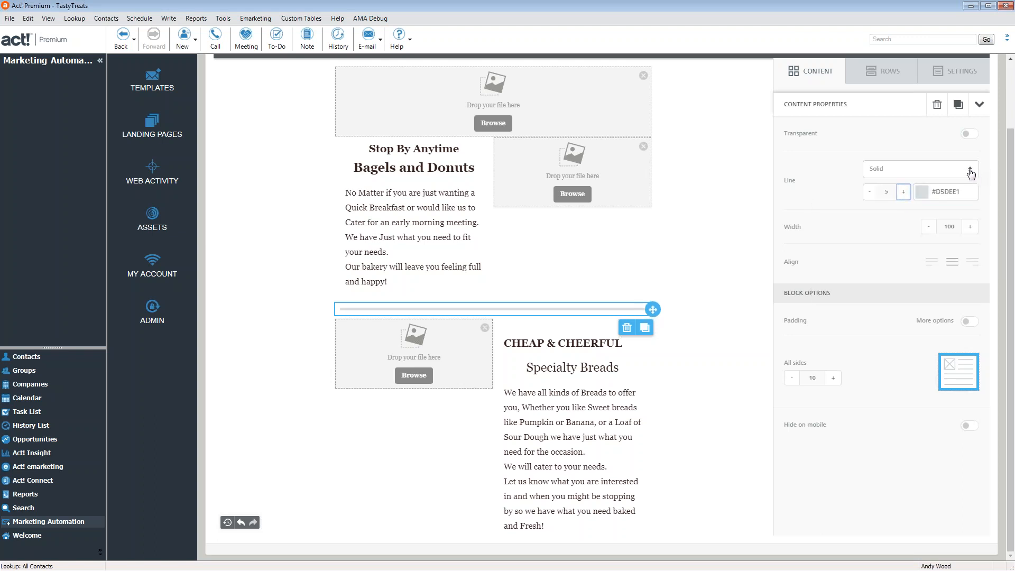
click(953, 175)
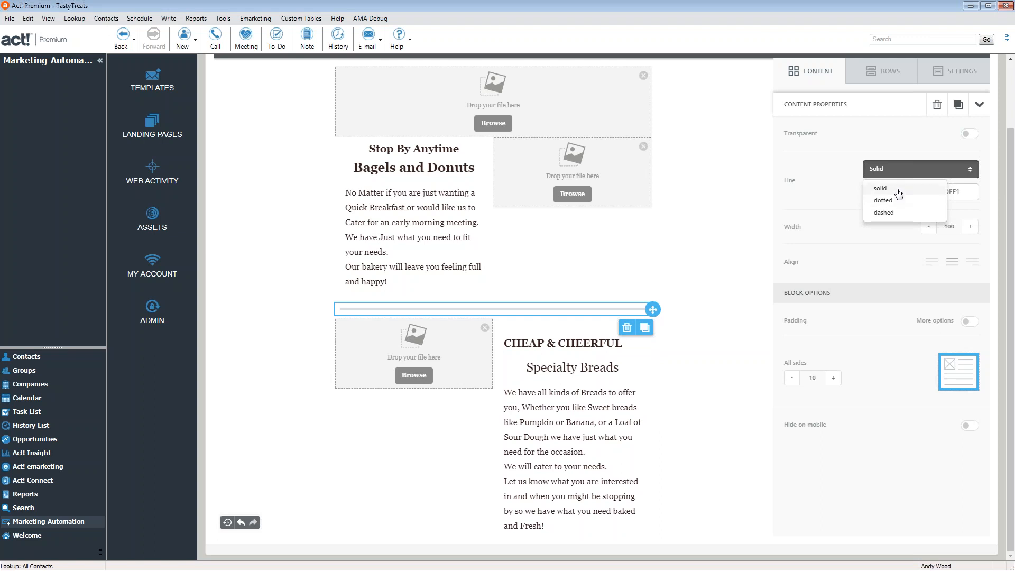
click(901, 212)
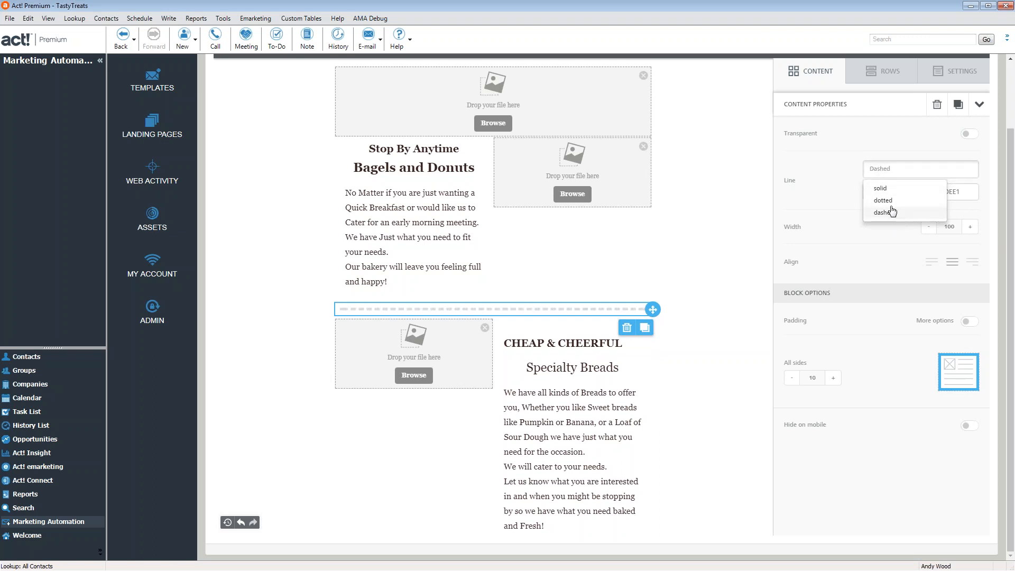
click(871, 247)
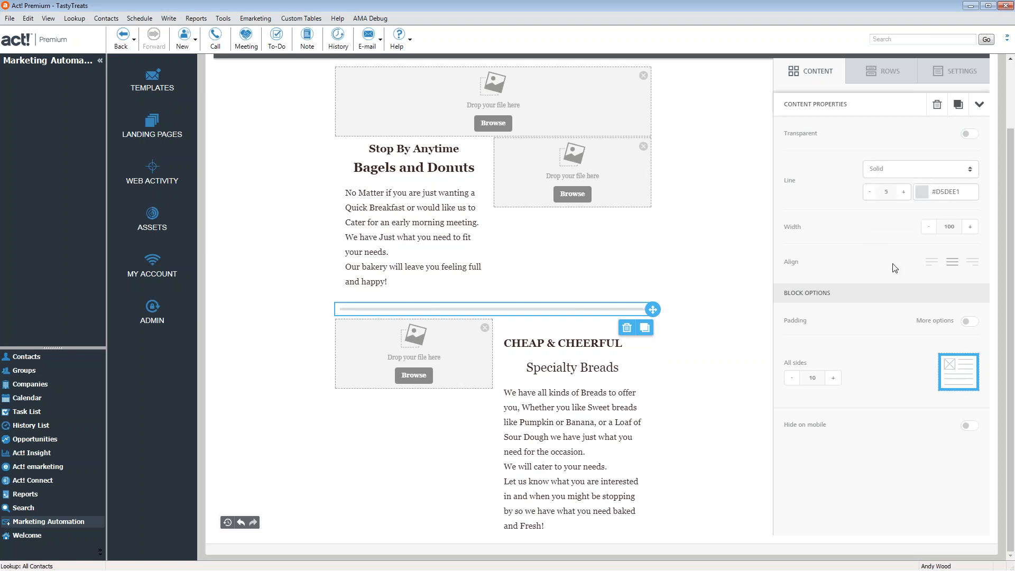
Set the divider width to 90 and centre it between the sections
click(933, 228)
click(933, 228)
click(933, 227)
click(933, 228)
click(933, 228)
click(932, 228)
click(970, 228)
click(970, 227)
click(971, 227)
click(972, 264)
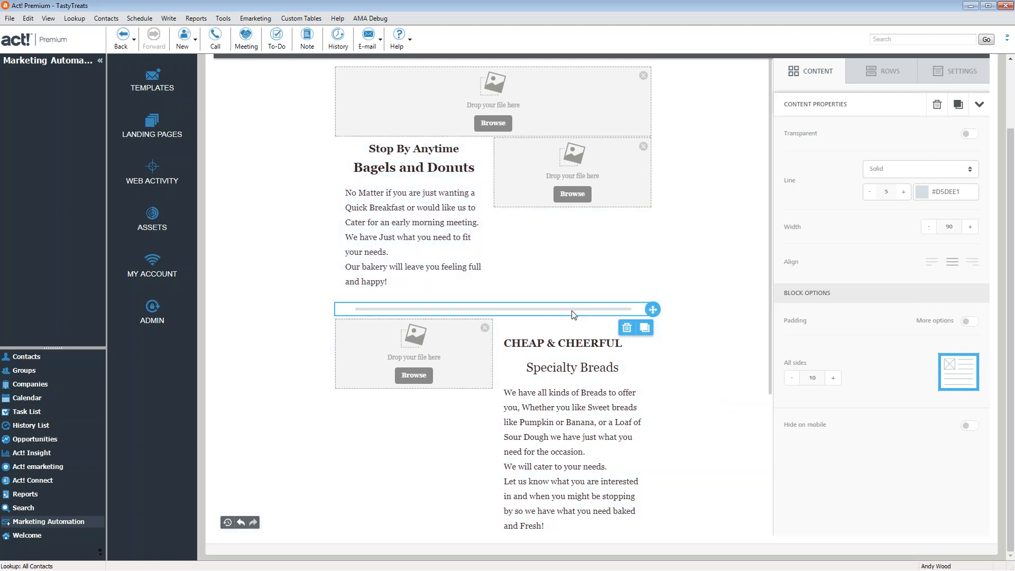
scroll(573, 314, down, 5)
scroll(574, 315, up, 6)
Add a second divider below the Half off your first Order button
click(881, 136)
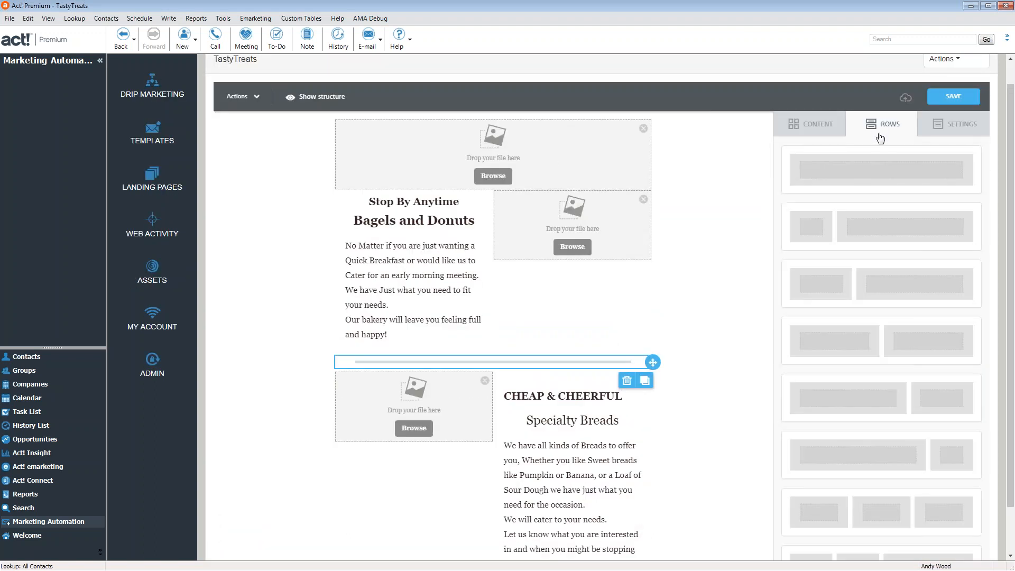
click(810, 124)
drag(820, 256, 516, 414)
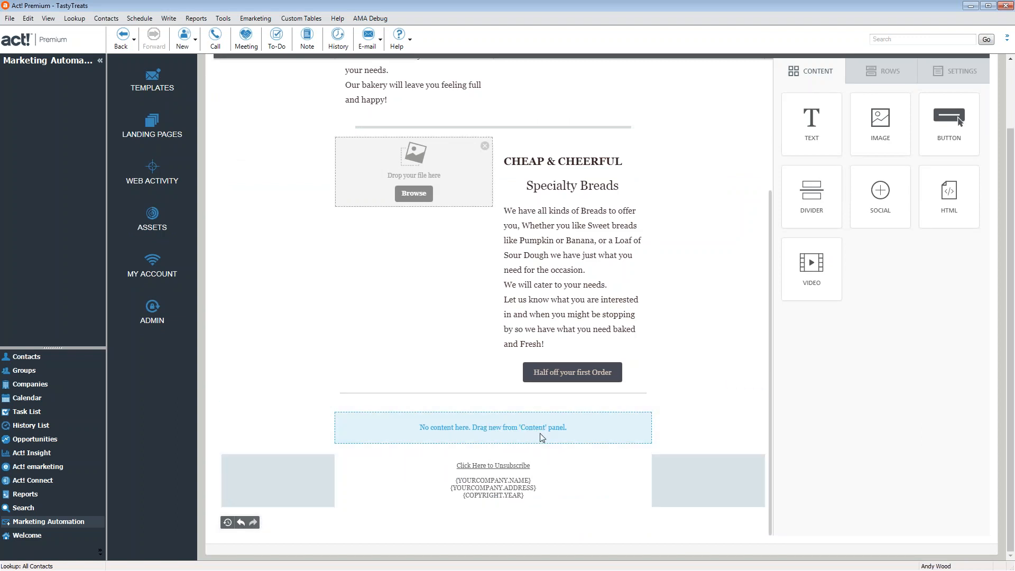
Place a new text block under the Bagels and Donuts paragraph
scroll(805, 404, up, 3)
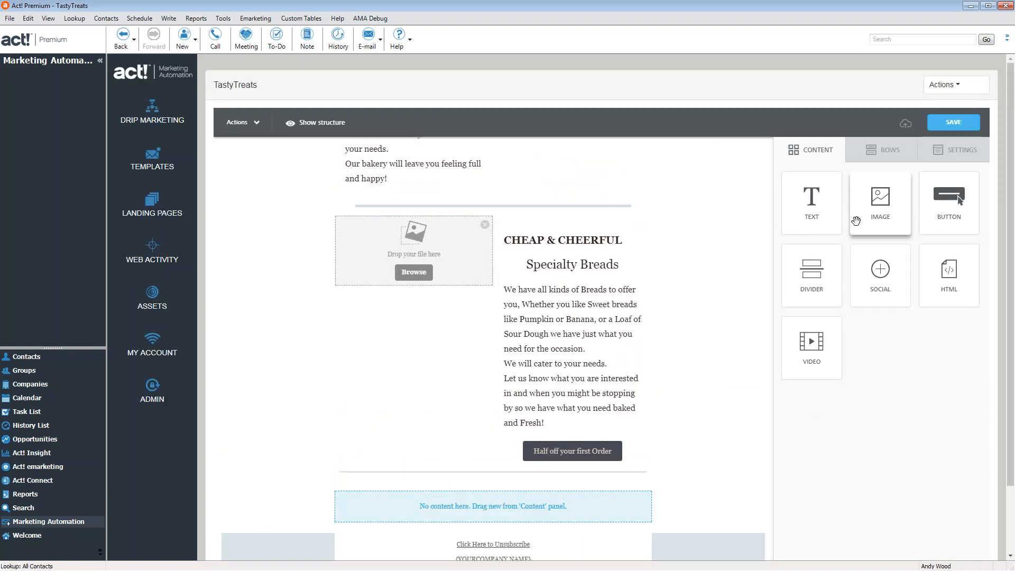
scroll(513, 307, up, 6)
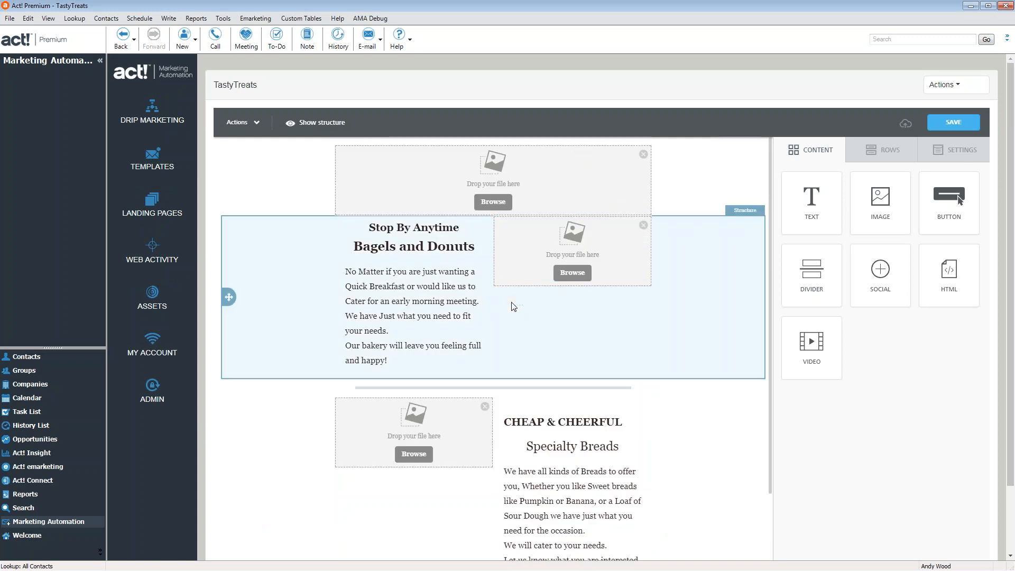
drag(813, 212, 417, 377)
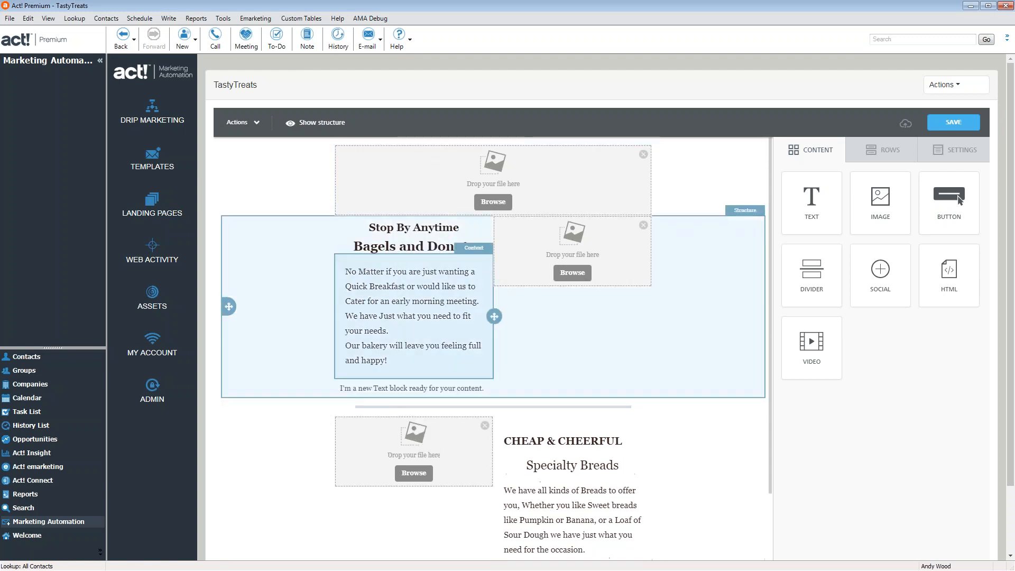
Replace the placeholder text with 'We are so happy that you are interested in what we have to offer' and select it
click(411, 389)
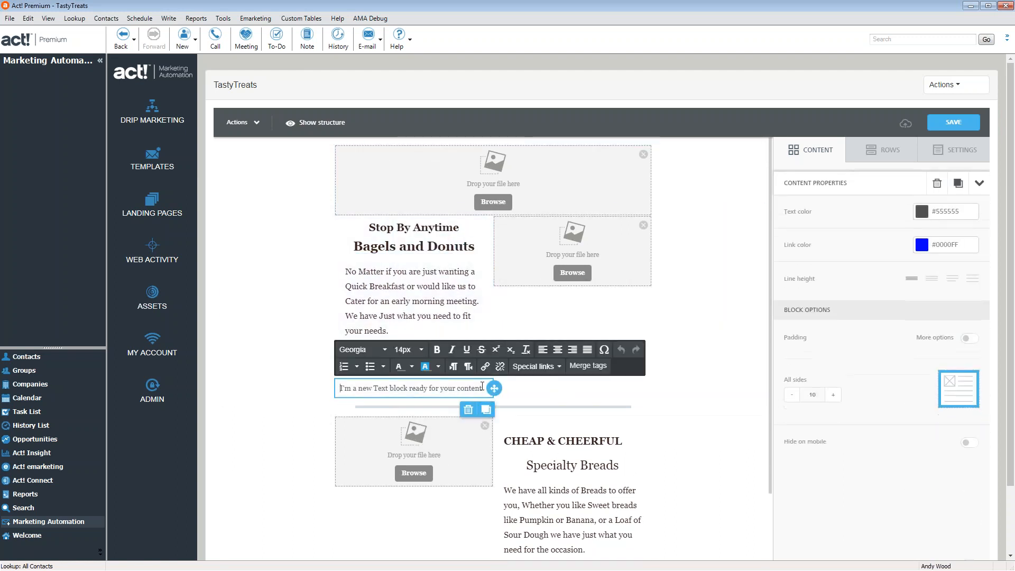
drag(486, 389, 337, 369)
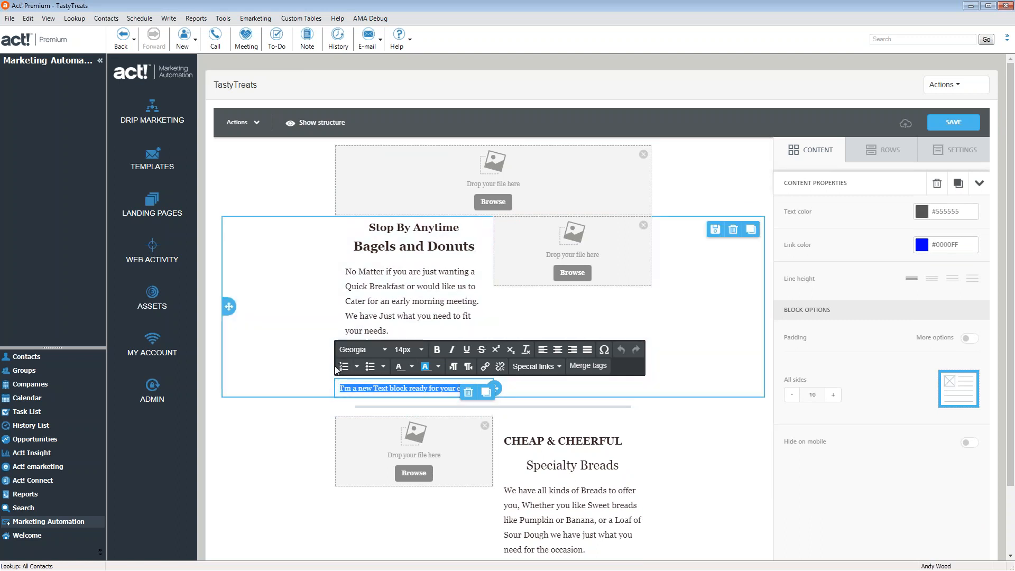
text(E)
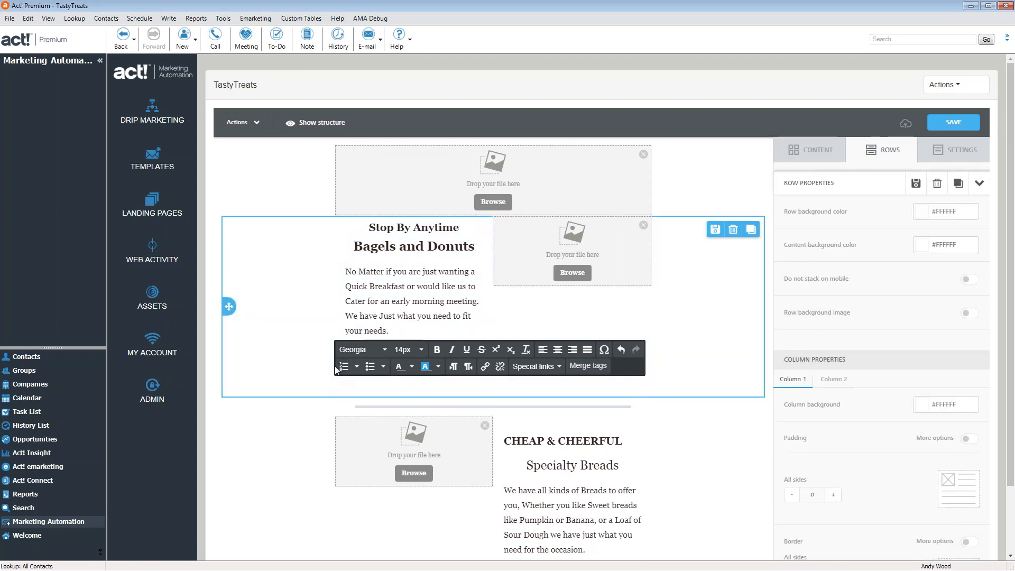
text(h)
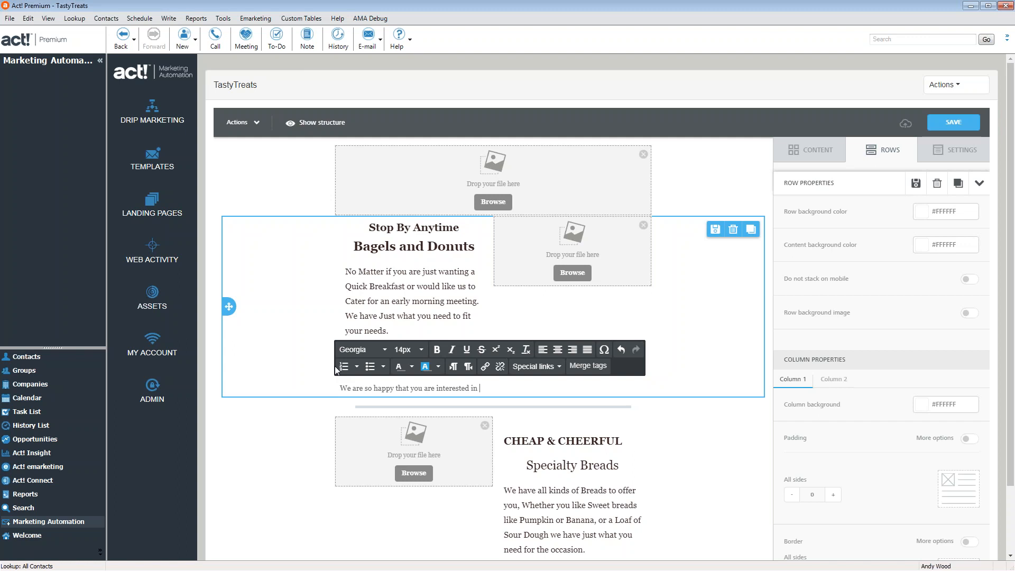
text(what we have to offer)
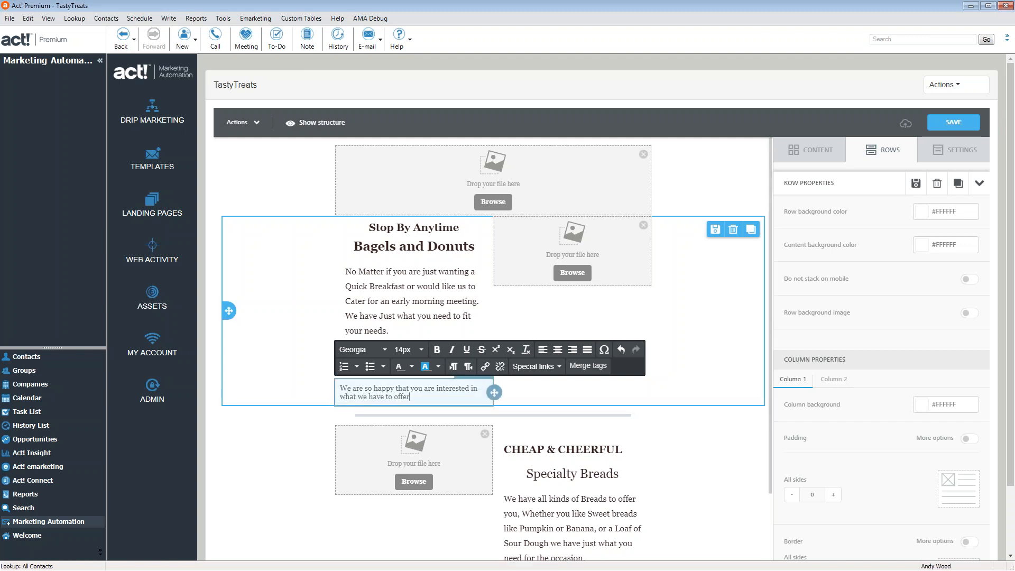
drag(411, 396, 345, 380)
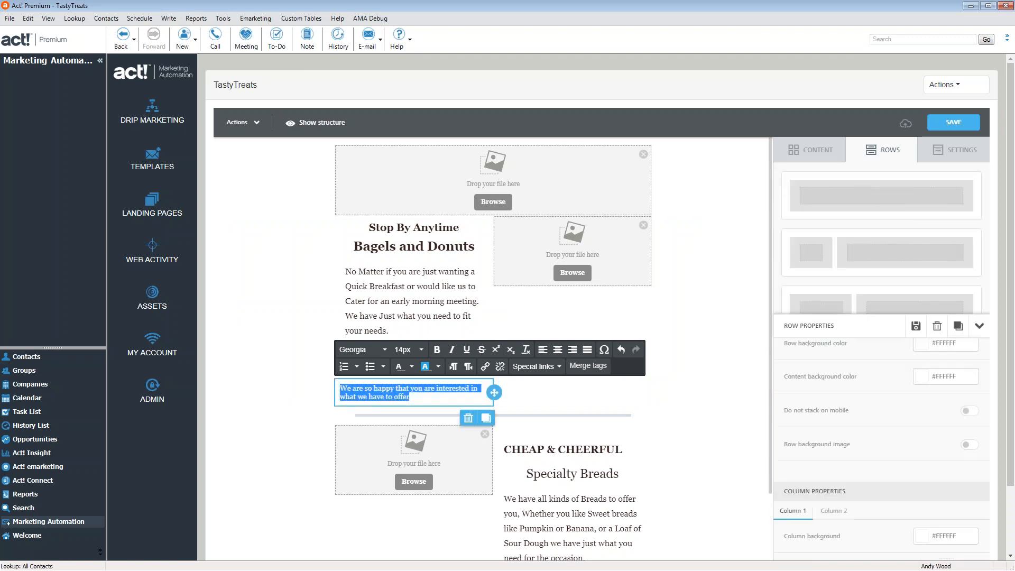
Set the selected sentence to 16px, then look through Special links and Merge tags without inserting
click(421, 349)
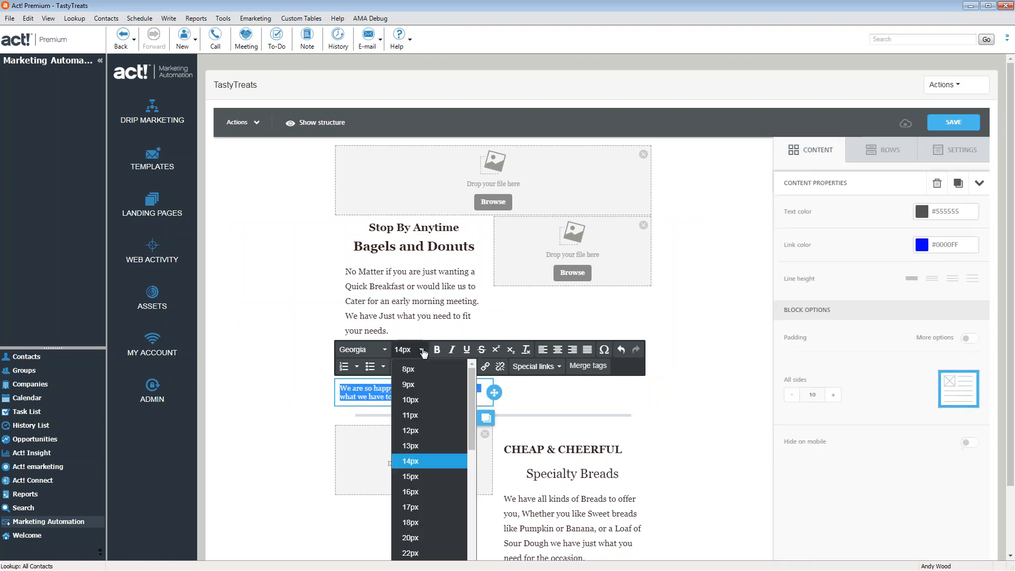
click(415, 492)
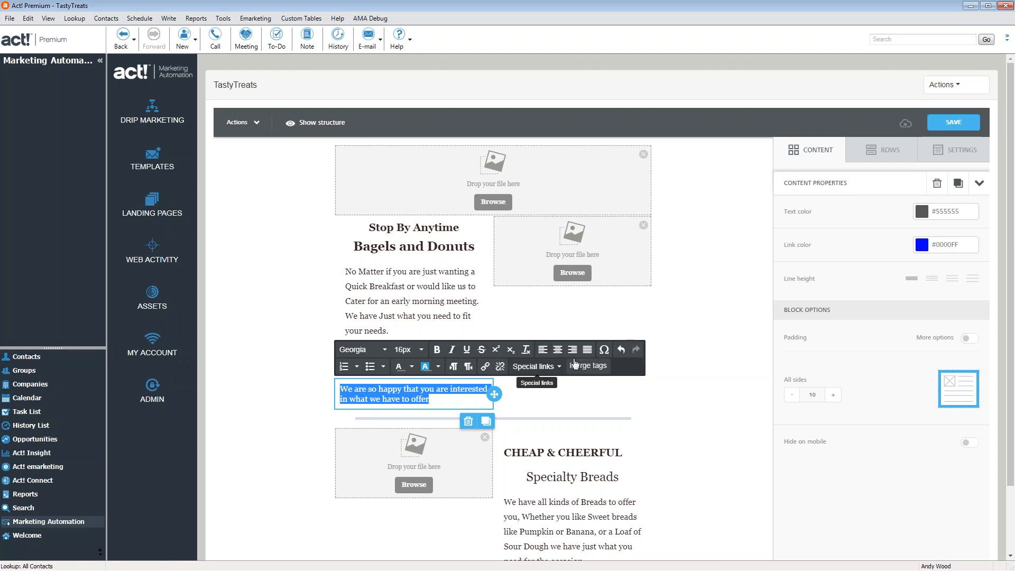
click(559, 369)
mouse_move(566, 393)
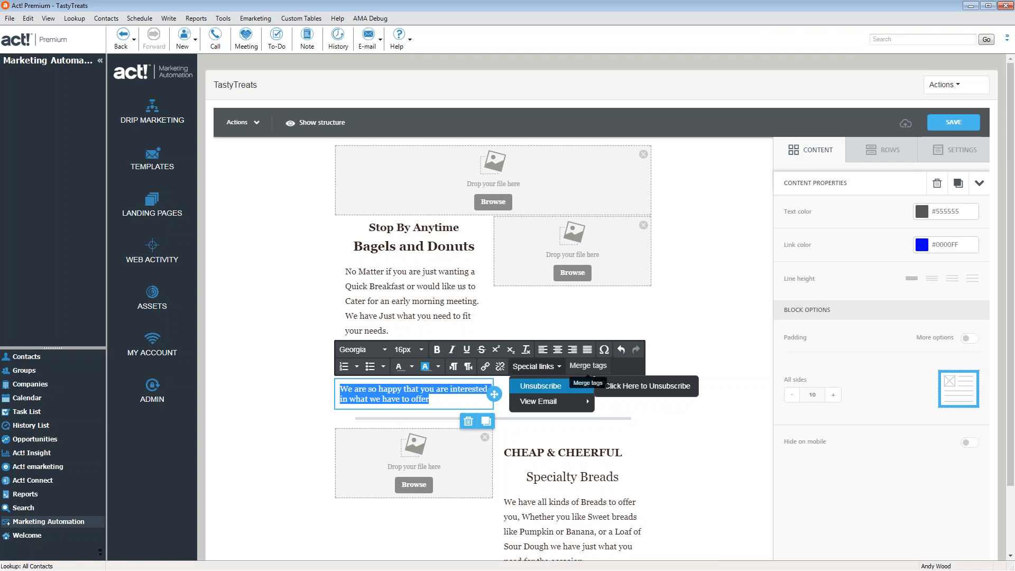
click(596, 366)
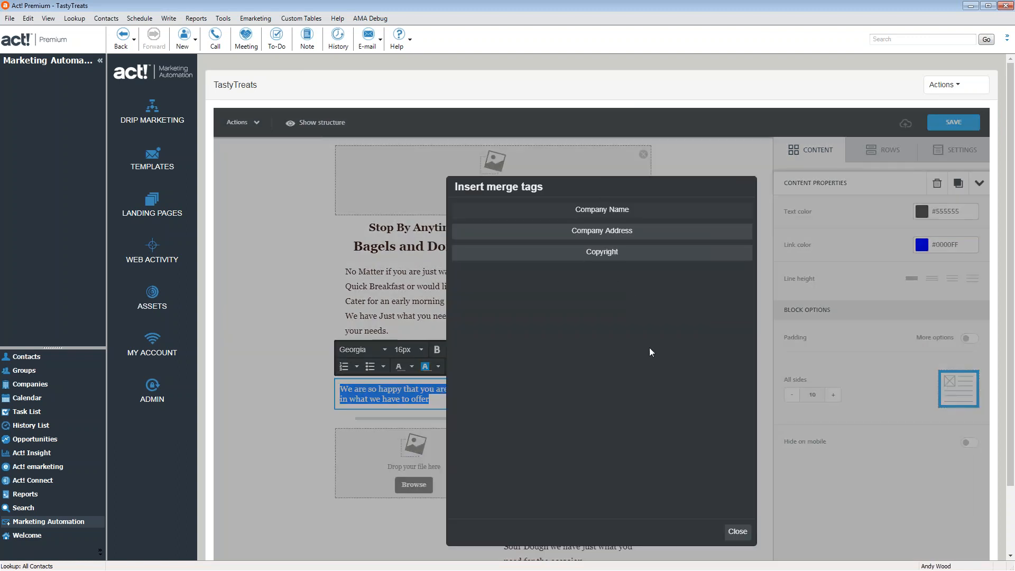
click(738, 532)
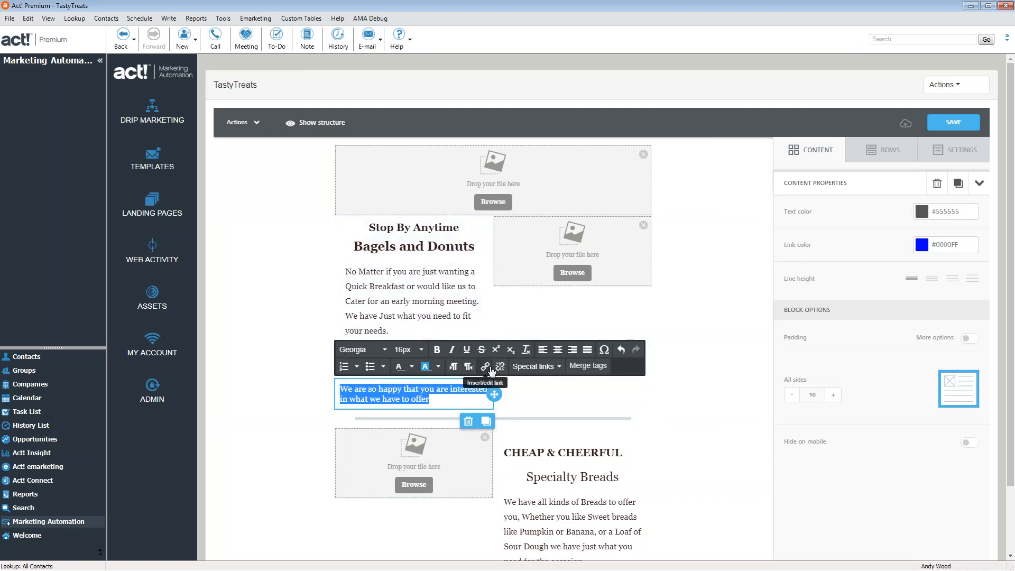
Deselect the sentence, select the word 'offer', then select the whole row to see its properties
click(471, 389)
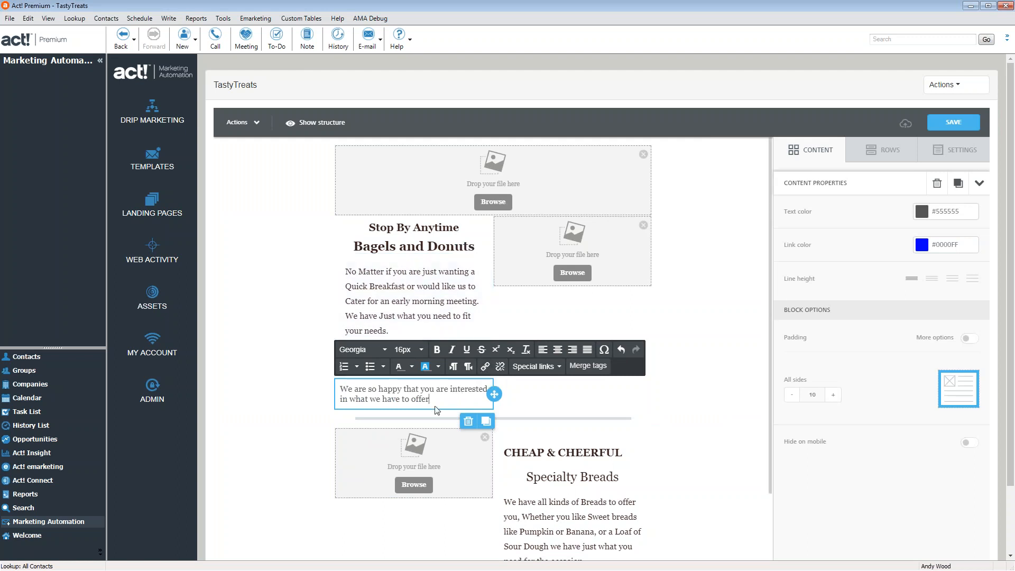
double_click(420, 400)
click(537, 400)
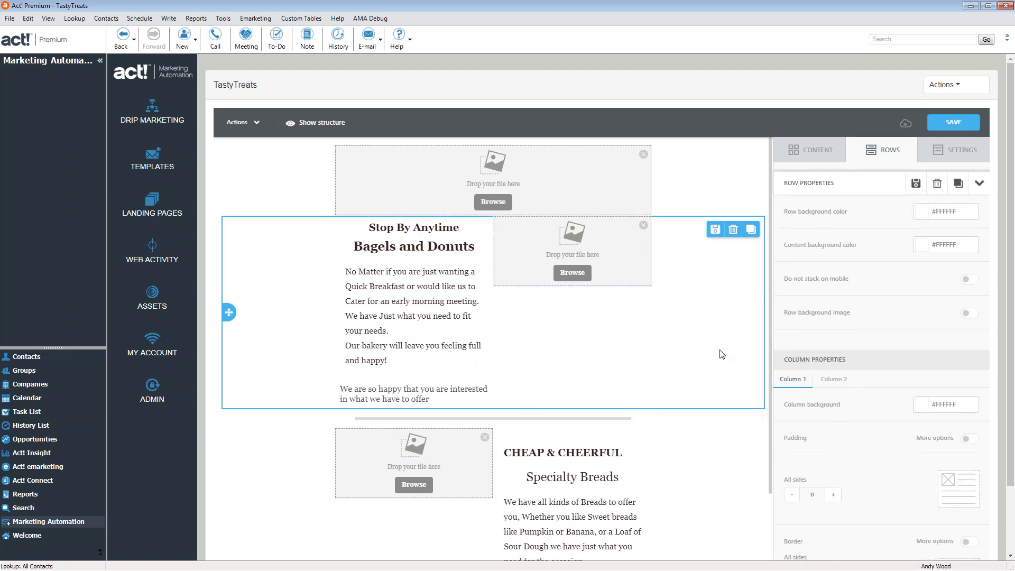
Drag an Image block from Content under the right-hand image placeholder and open the file manager
click(833, 150)
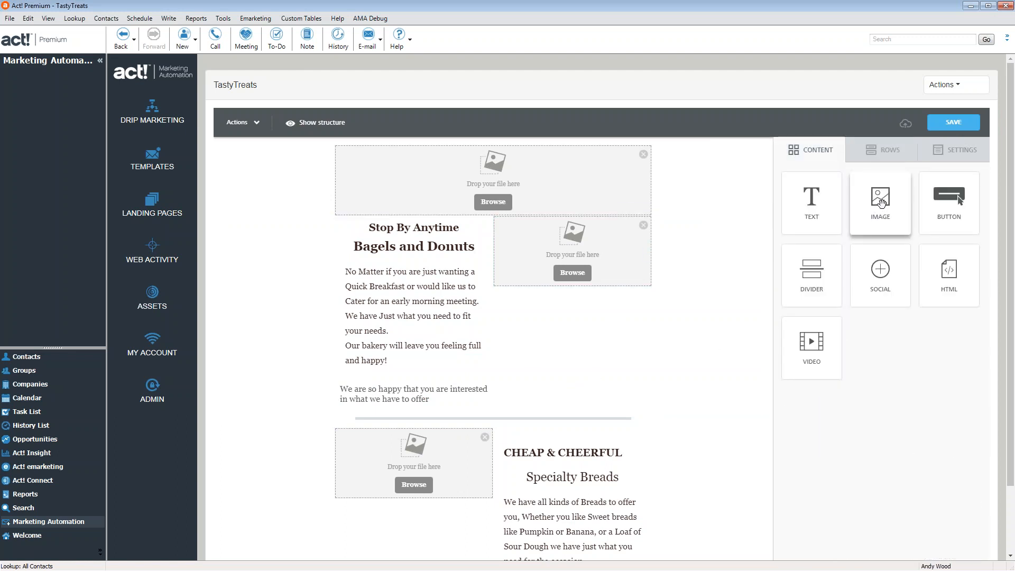
drag(884, 203, 629, 318)
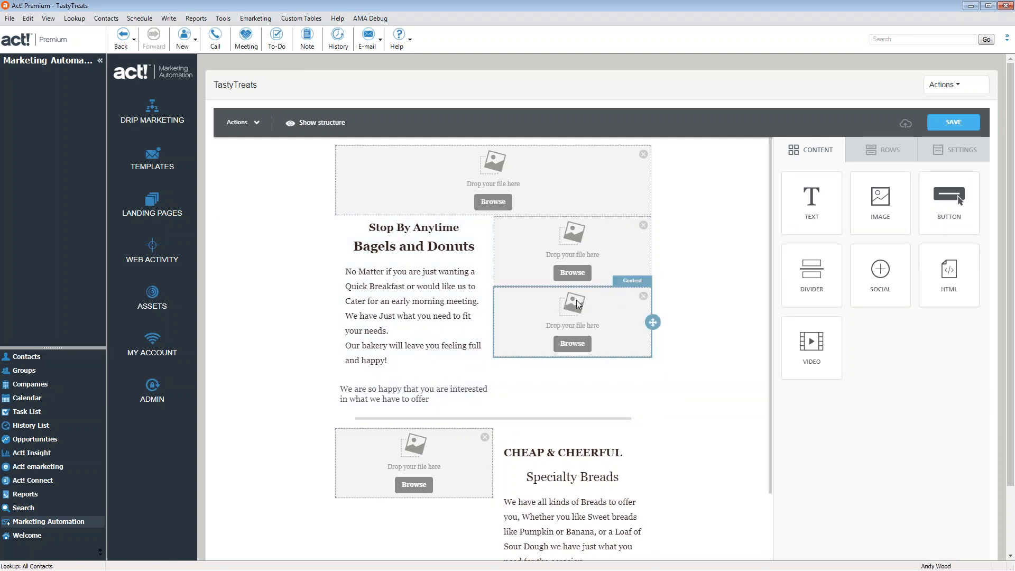
click(497, 203)
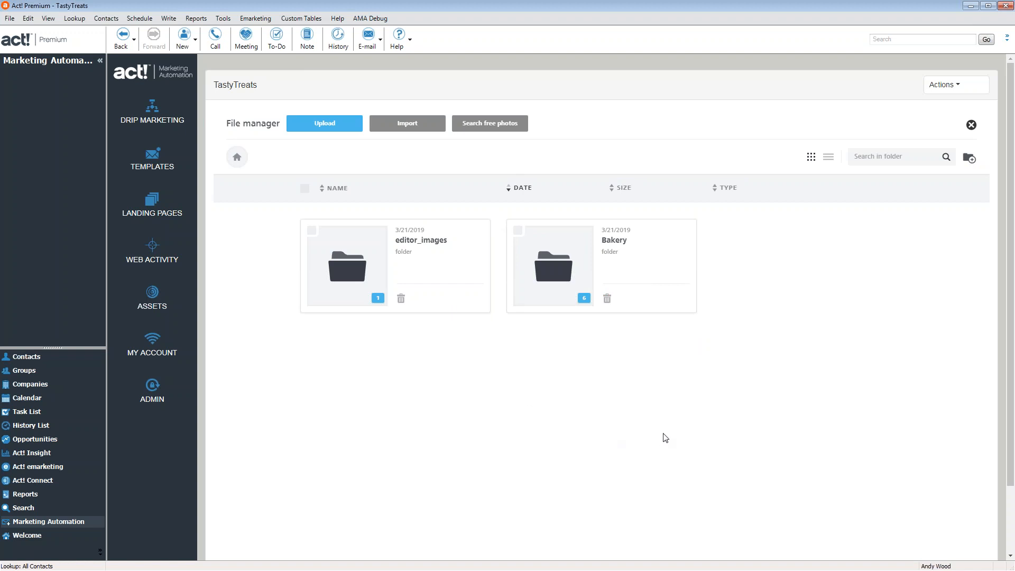
Open the Bakery folder after cancelling a new folder, check the Upload dialog, then open Import
click(970, 158)
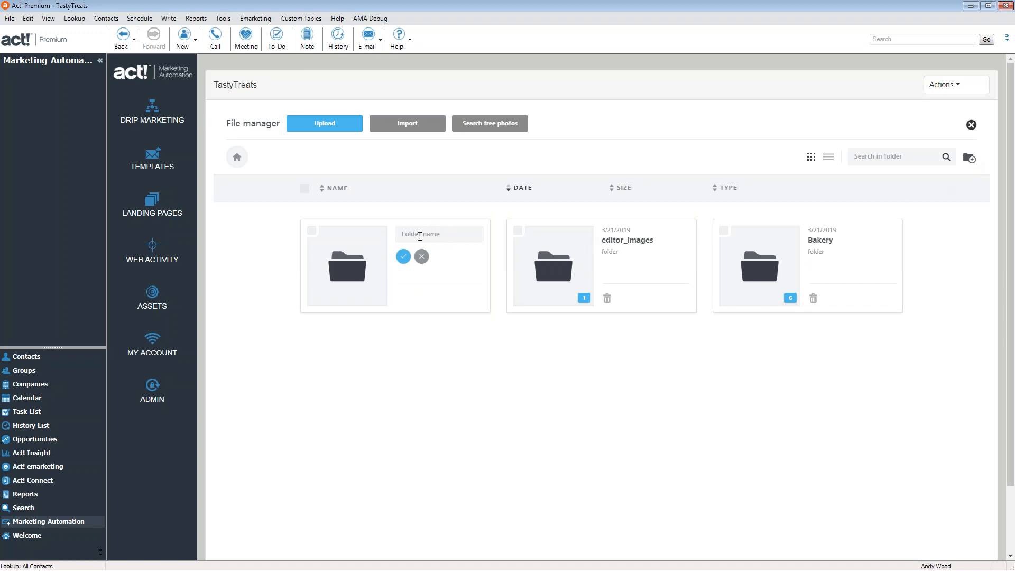
click(421, 256)
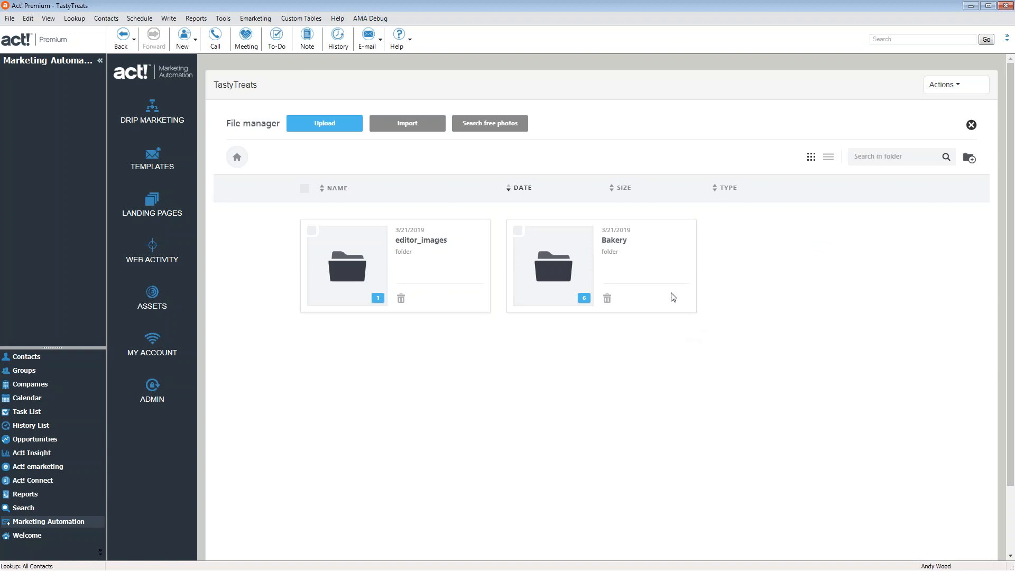
click(561, 274)
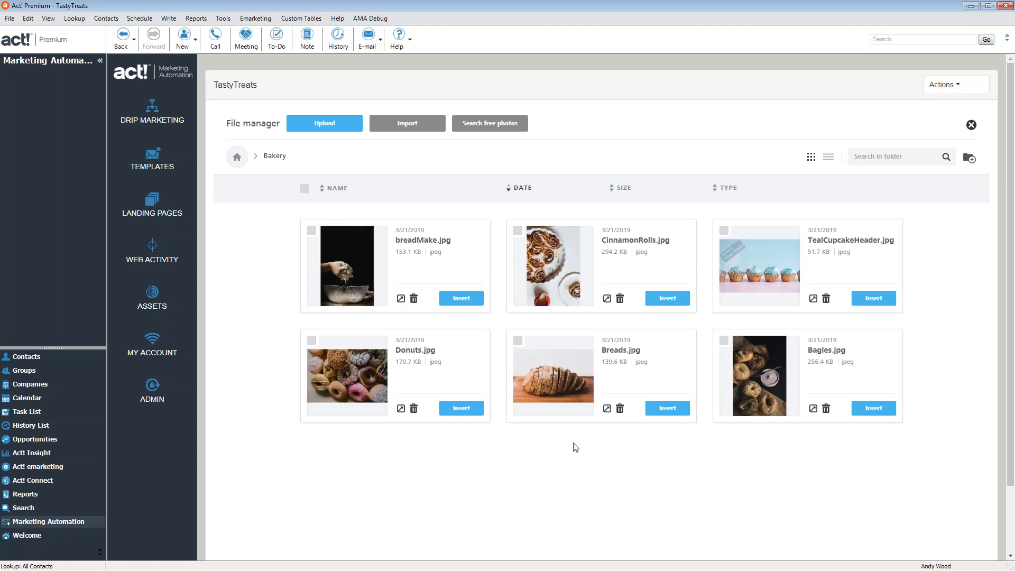
click(347, 128)
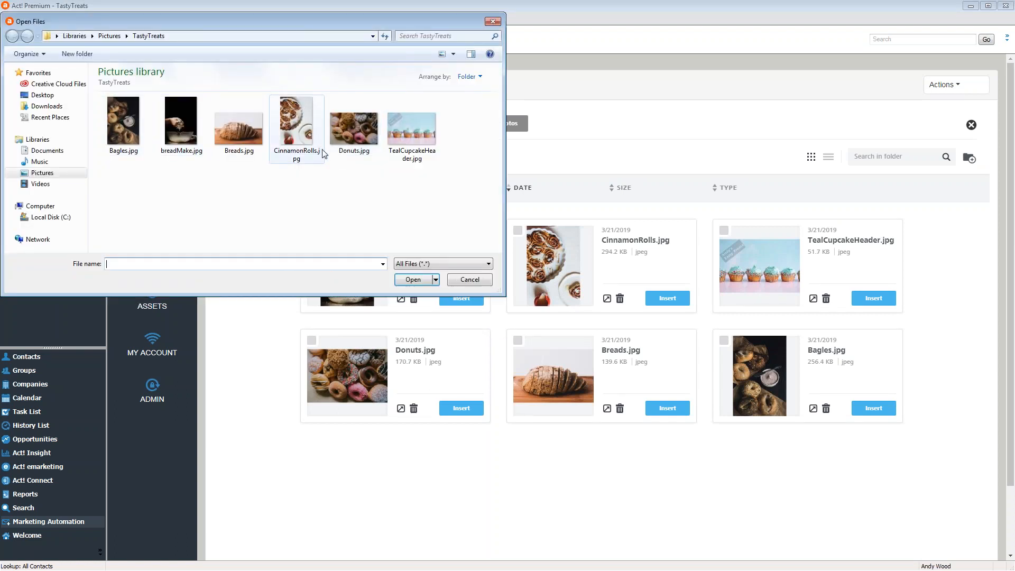
click(494, 22)
click(422, 125)
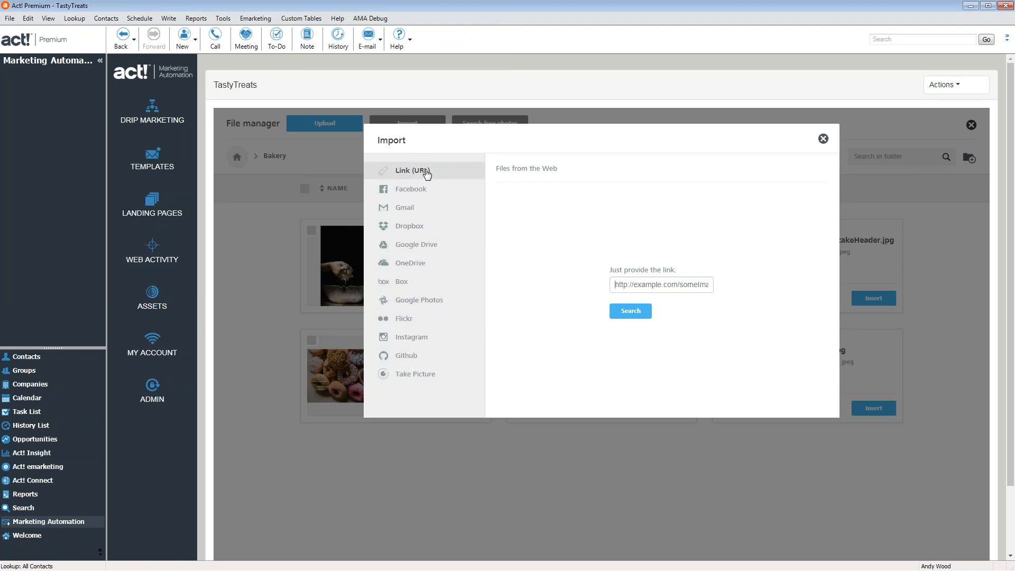
Close Import, search free photos for 'bakery', browse the results, then close the search
click(824, 139)
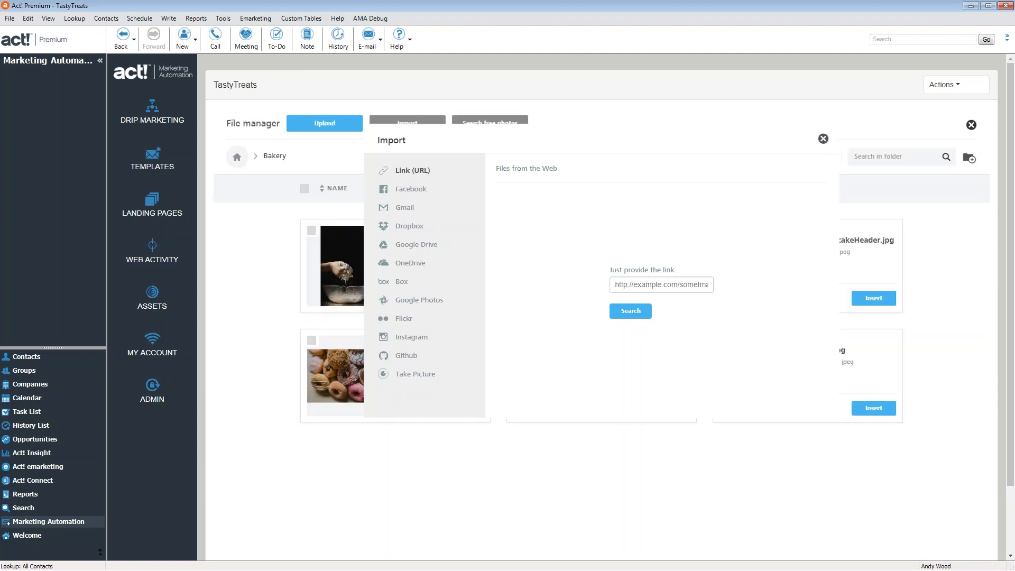
click(501, 132)
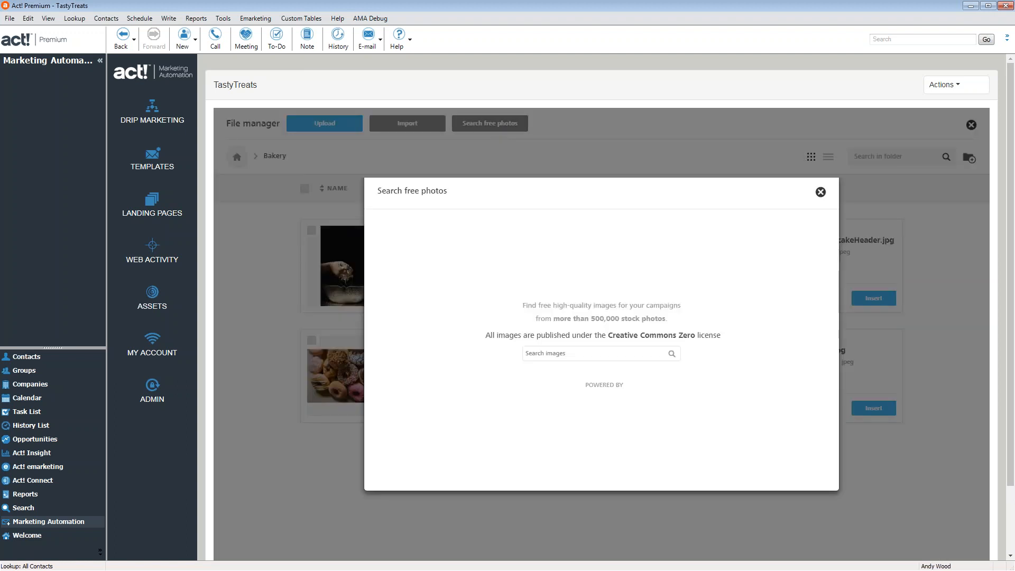
click(582, 406)
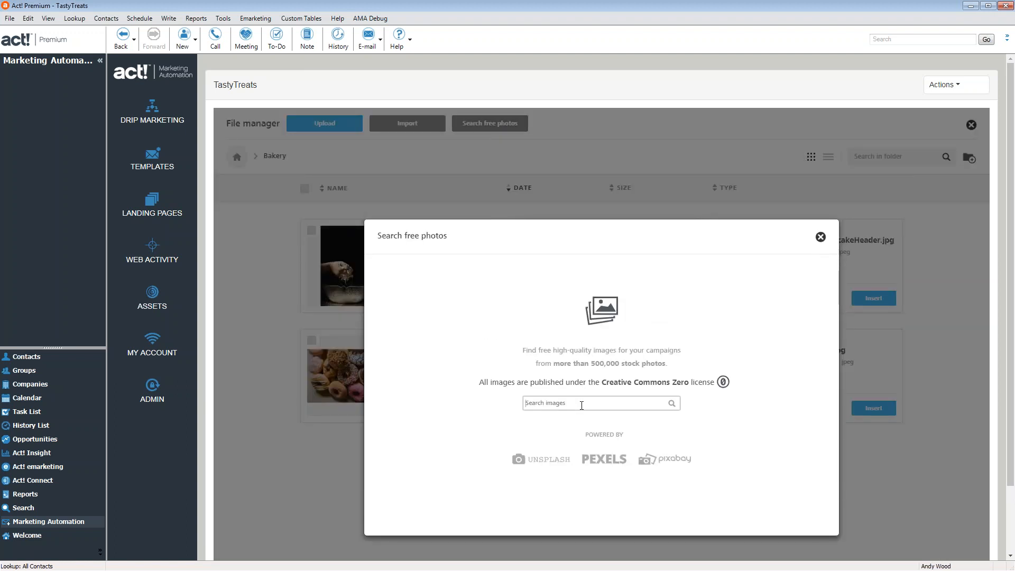
text(bakery)
key(Return)
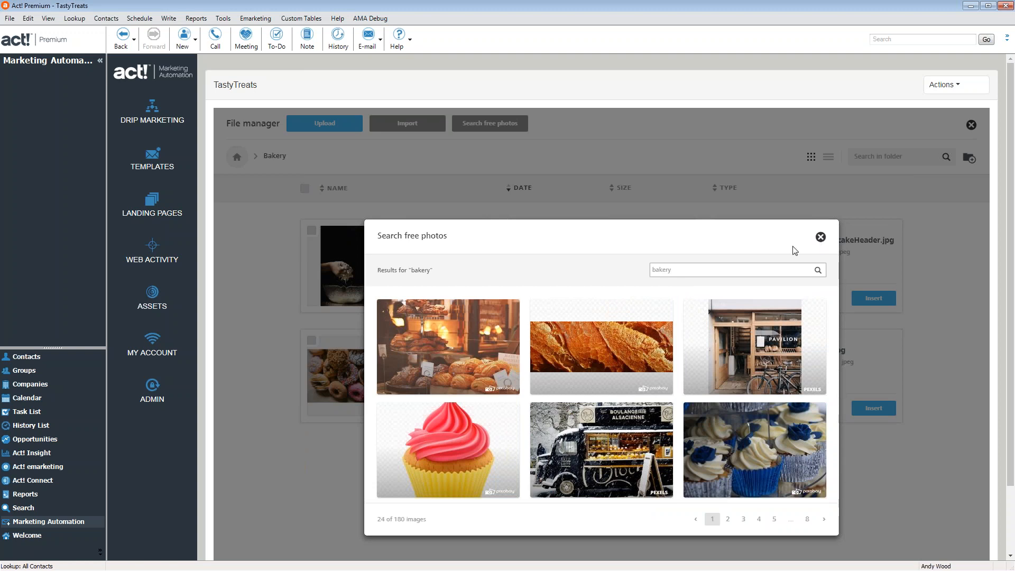
scroll(697, 348, down, 5)
scroll(696, 348, down, 5)
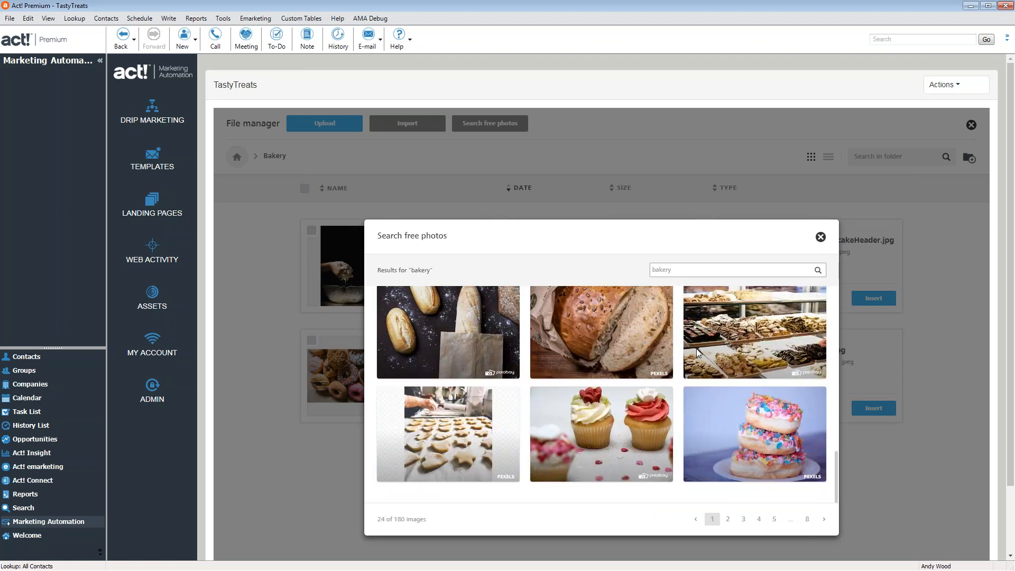
click(822, 185)
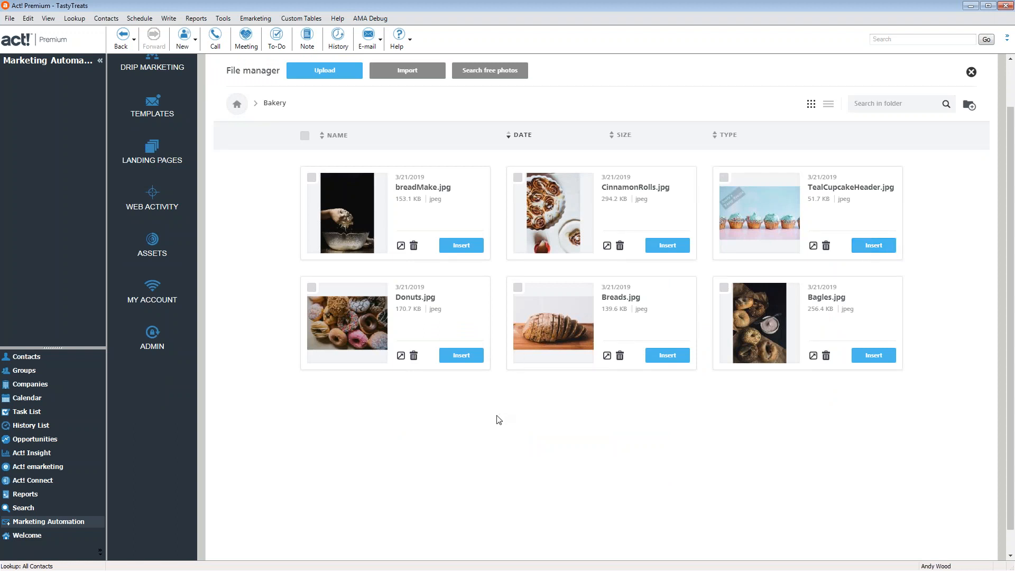
click(337, 75)
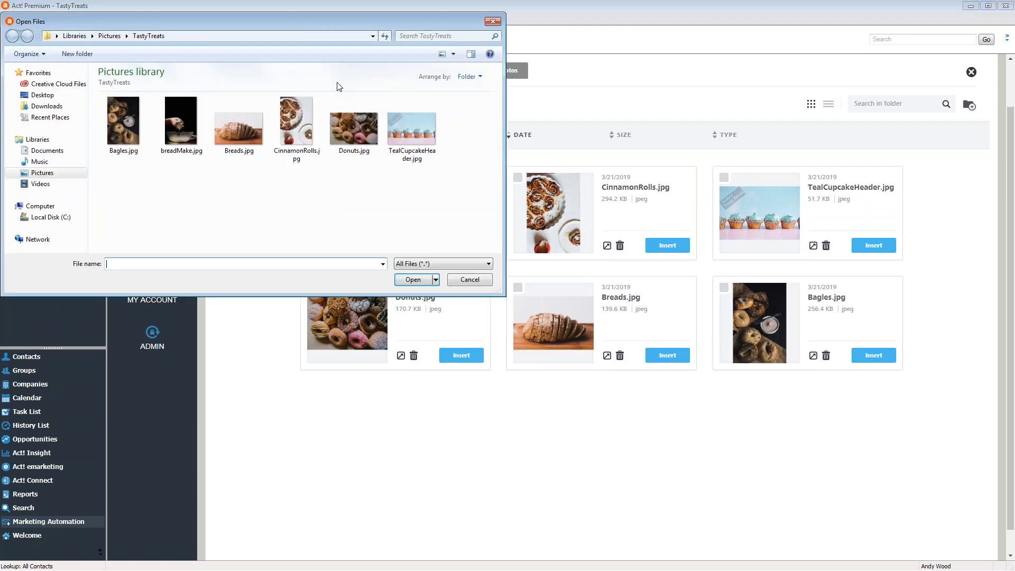
click(120, 134)
drag(176, 140, 259, 149)
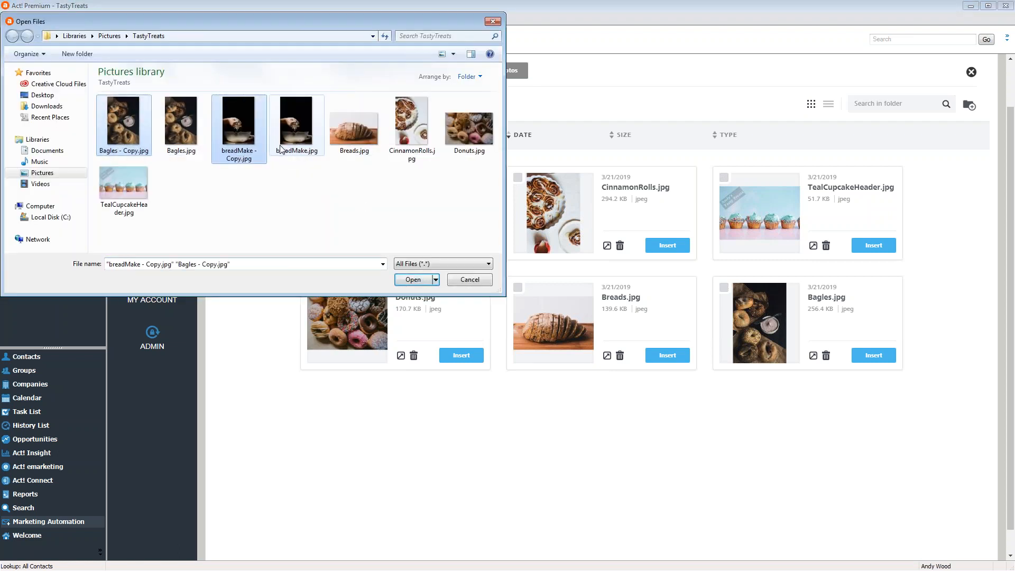
click(473, 282)
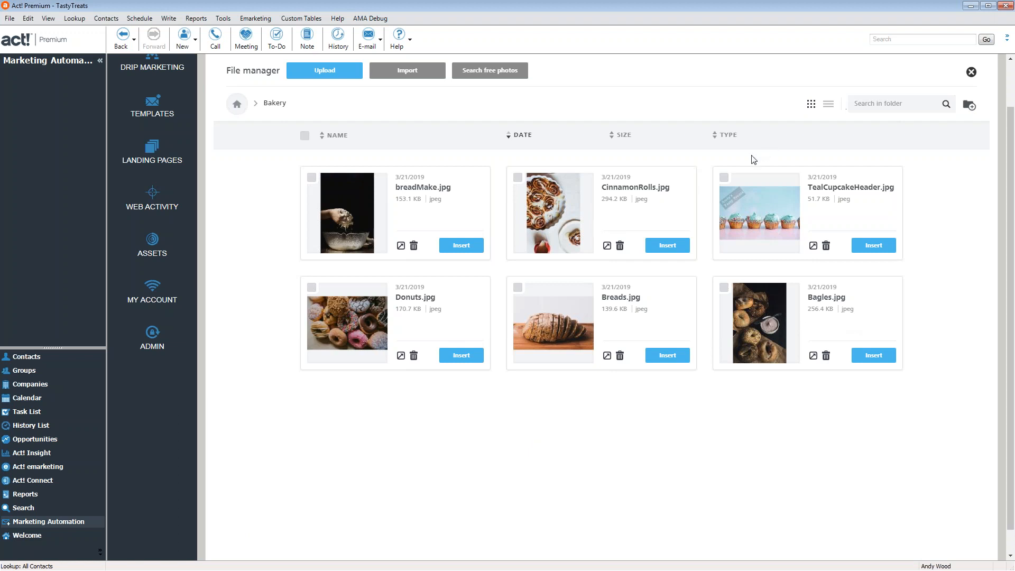
Insert TealCupcakeHeader.jpg into the header and Bagles.jpg into the lower image block
click(724, 178)
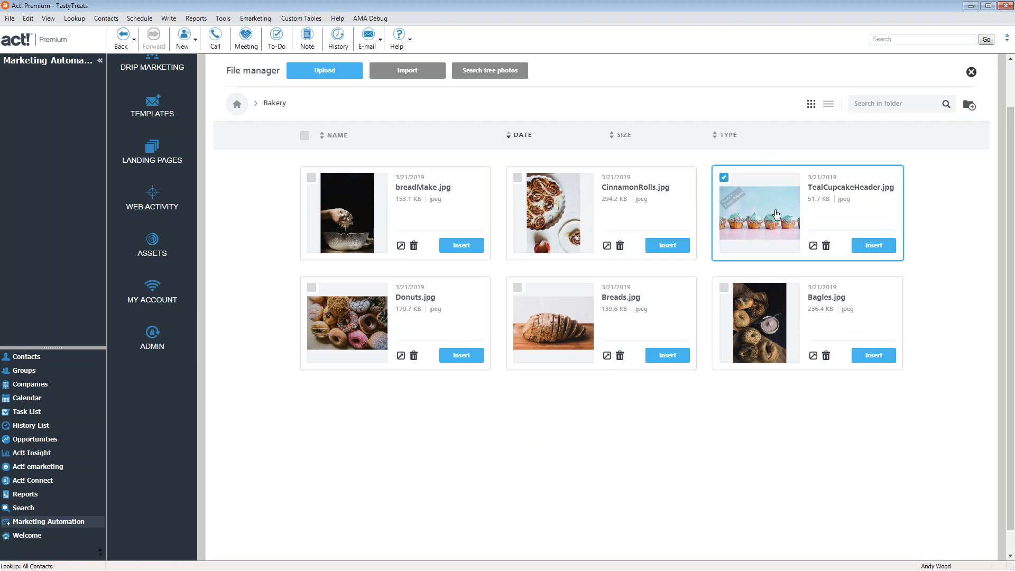
click(880, 248)
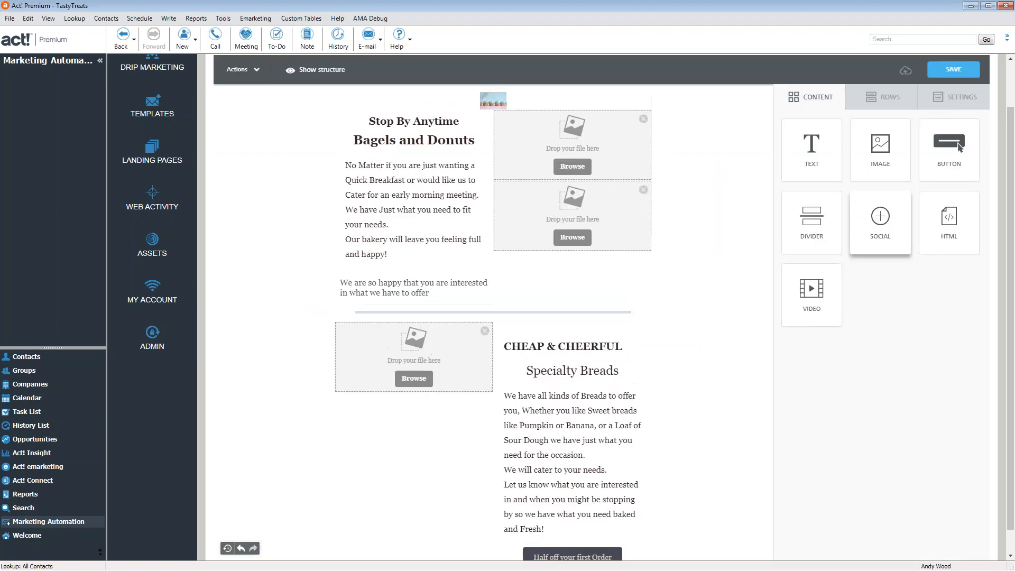
click(573, 360)
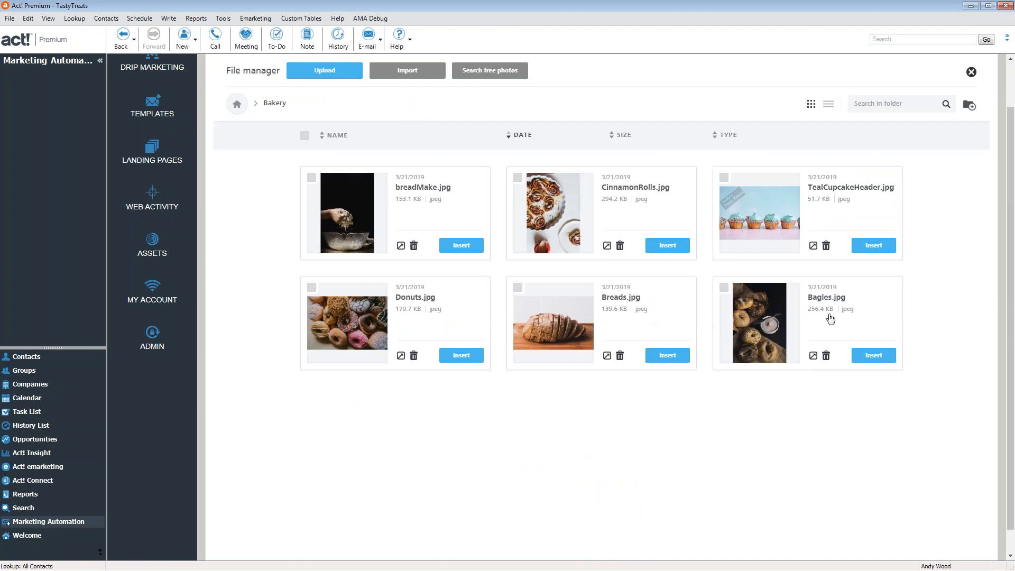
click(724, 288)
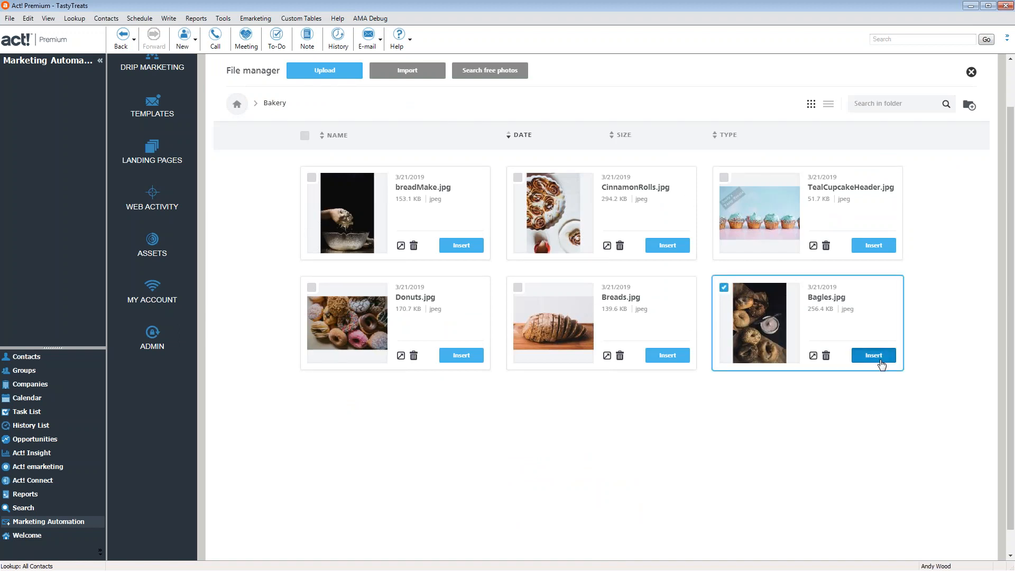
click(873, 356)
scroll(591, 194, down, 5)
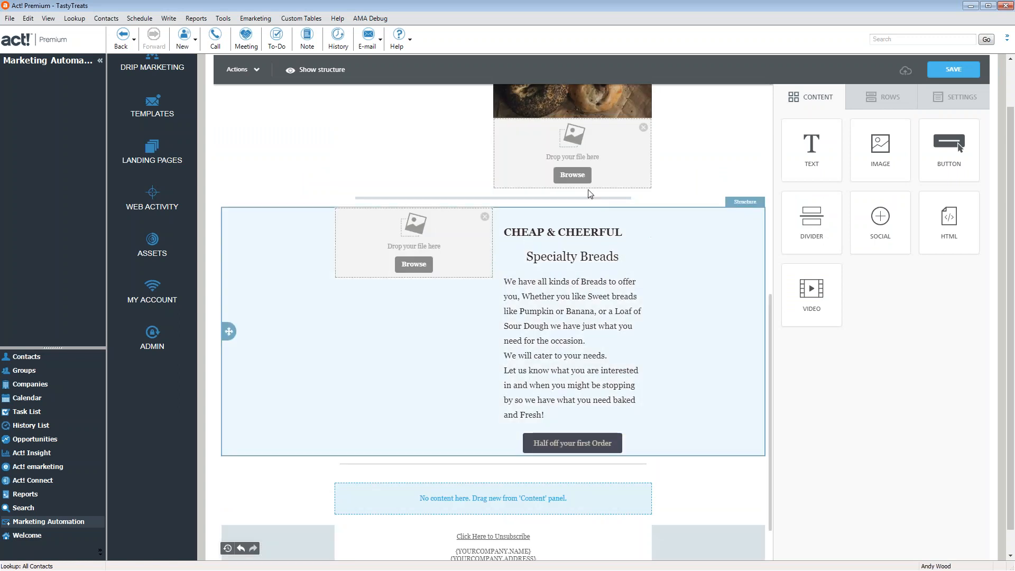
Insert Donuts.jpg into the empty image block below the bagel photo, then select the bagel photo
scroll(591, 194, up, 2)
click(574, 280)
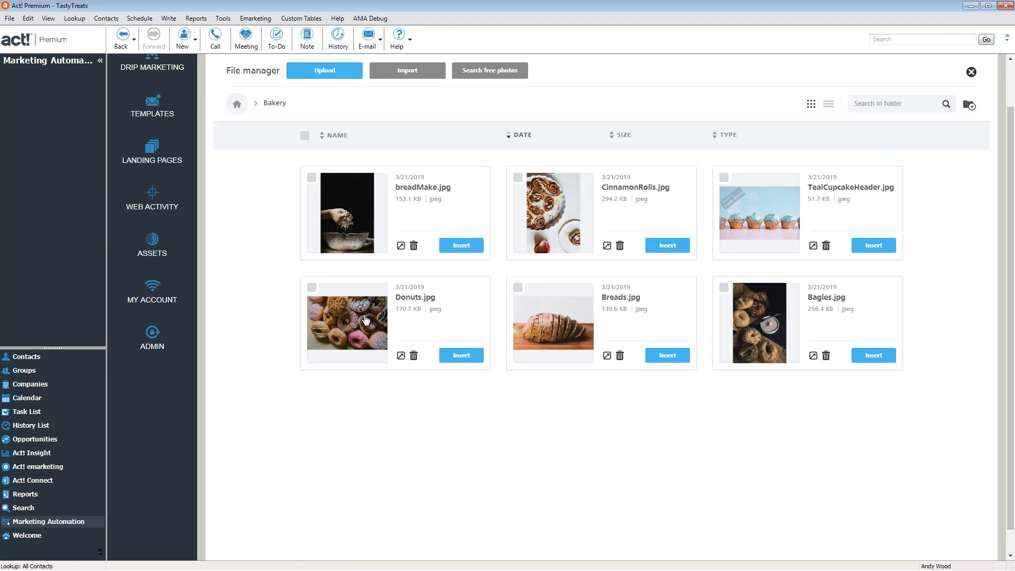
click(461, 355)
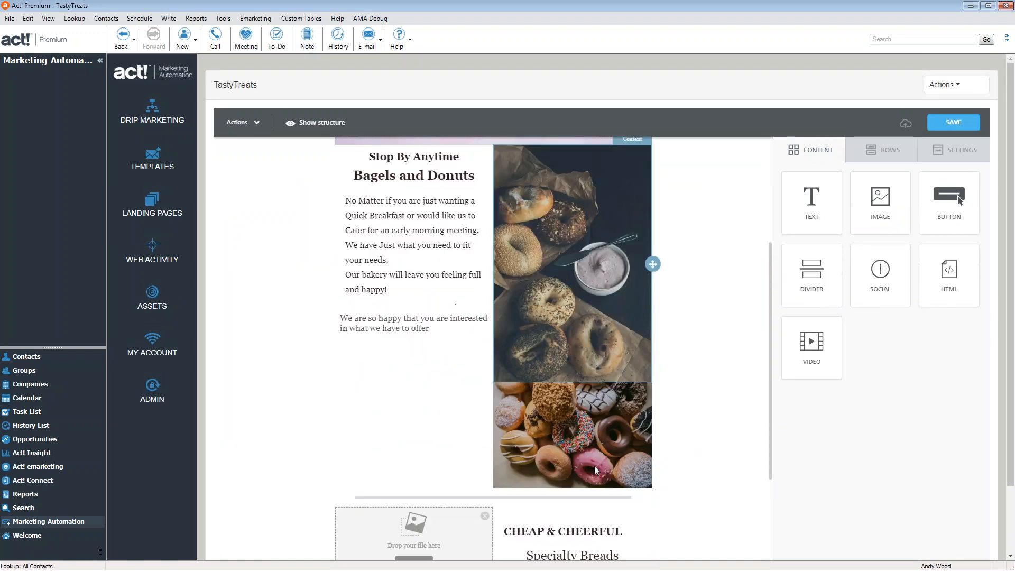
scroll(594, 445, up, 6)
scroll(607, 373, down, 2)
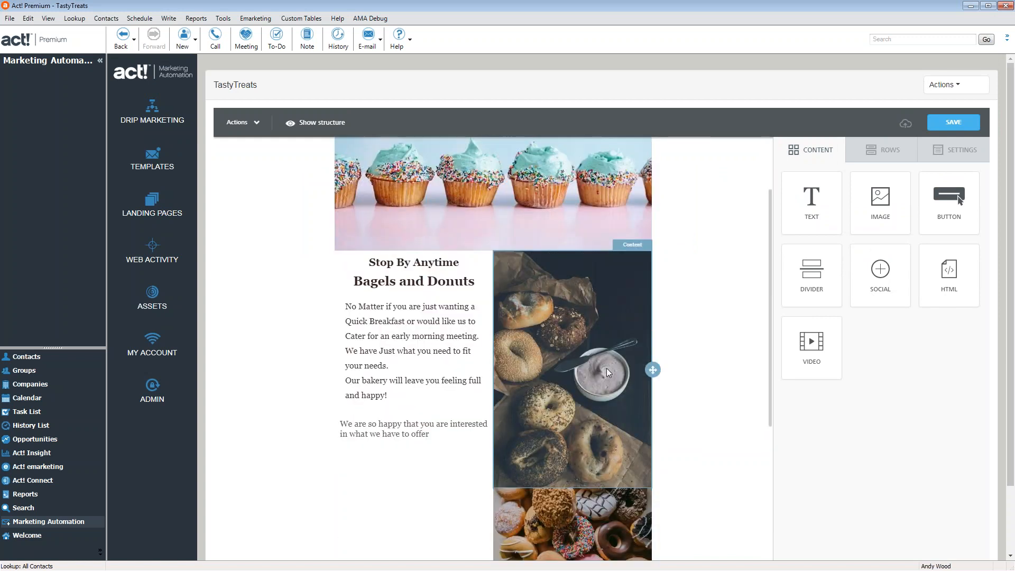
click(607, 370)
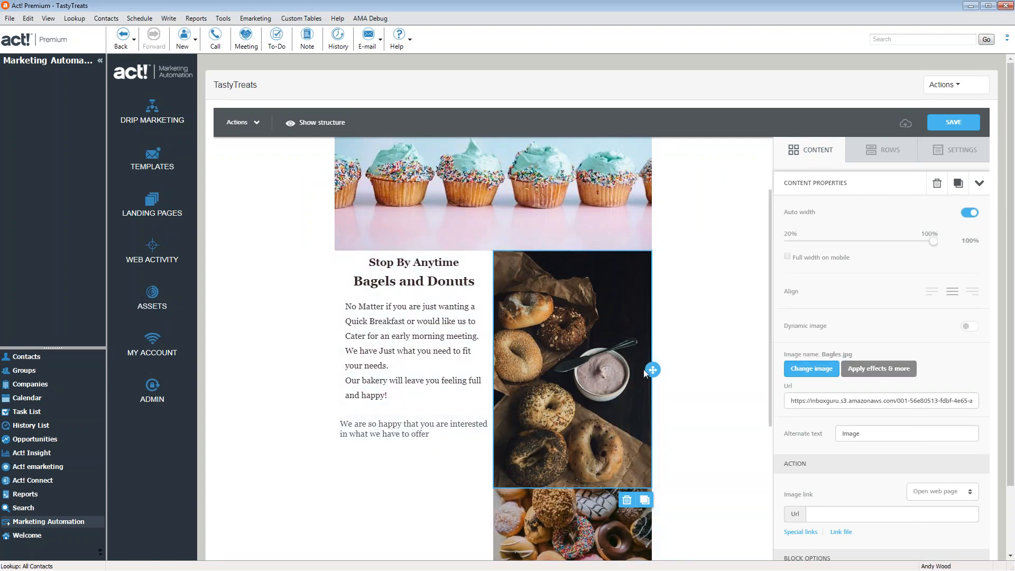
Resize the bagel photo in the image editor with width 3 and save it back
click(893, 375)
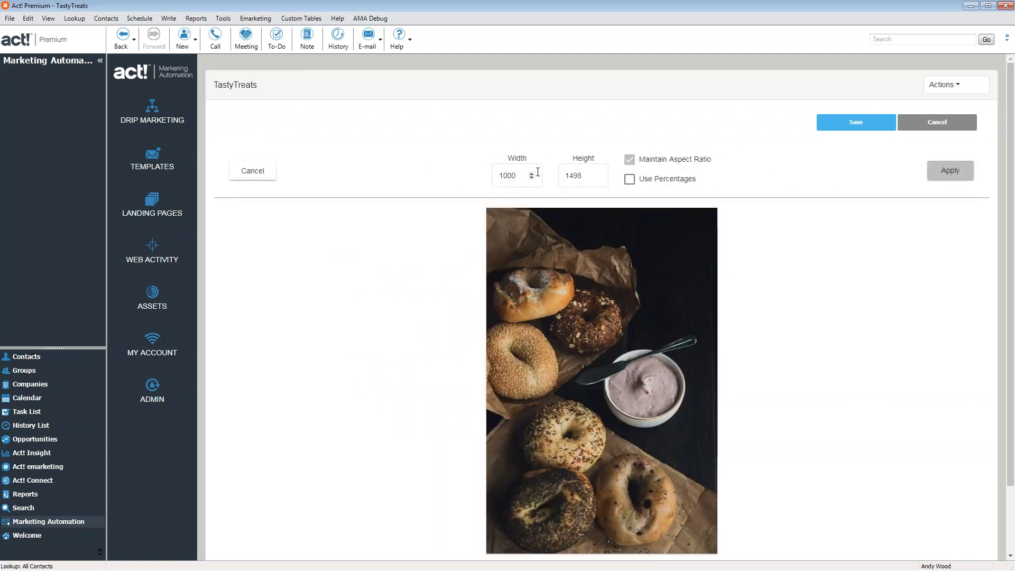
double_click(508, 176)
text(3)
click(951, 173)
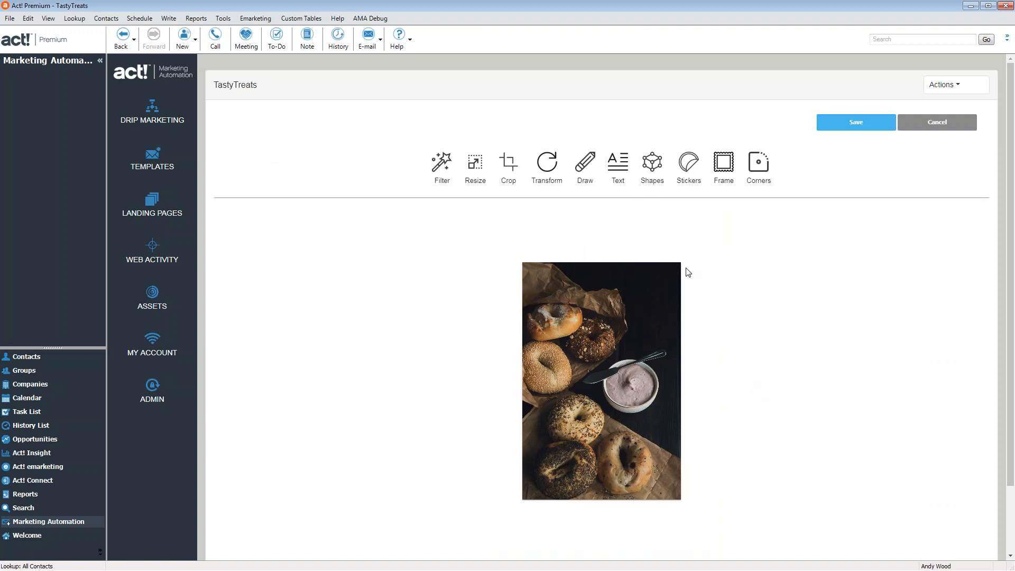
click(863, 126)
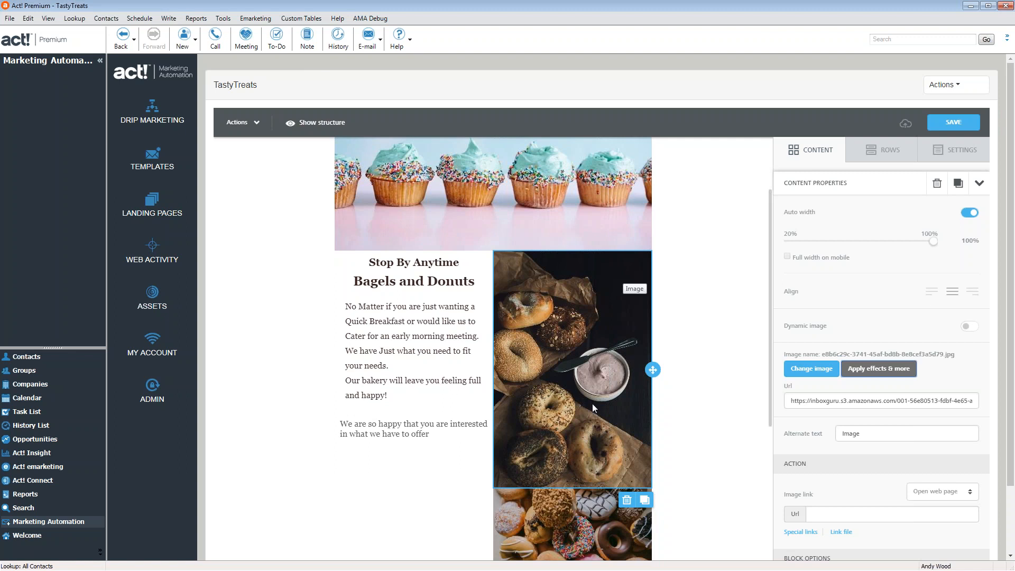
scroll(593, 404, down, 4)
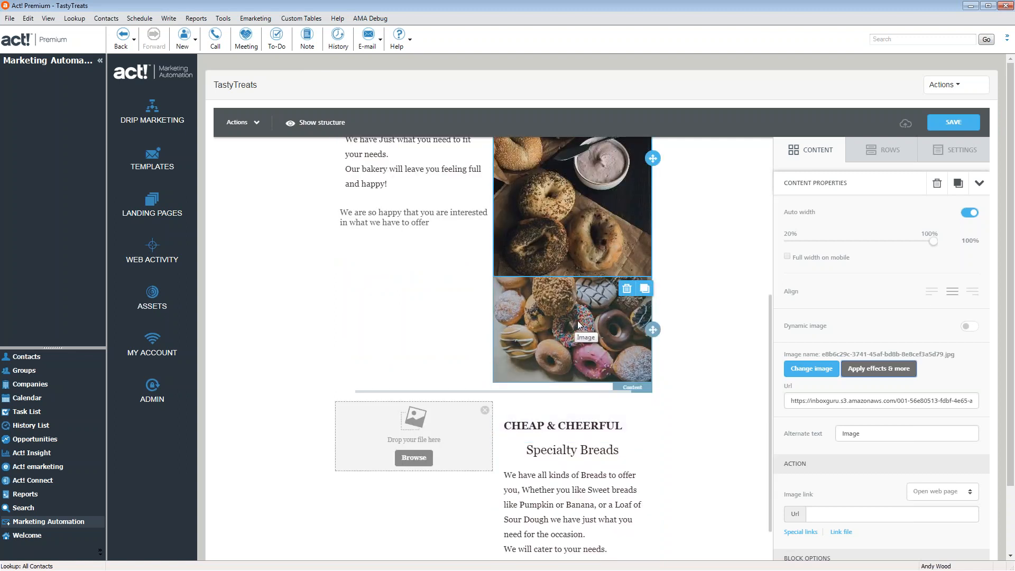
Put a black Basic frame on the donut photo in the image editor and save
click(883, 370)
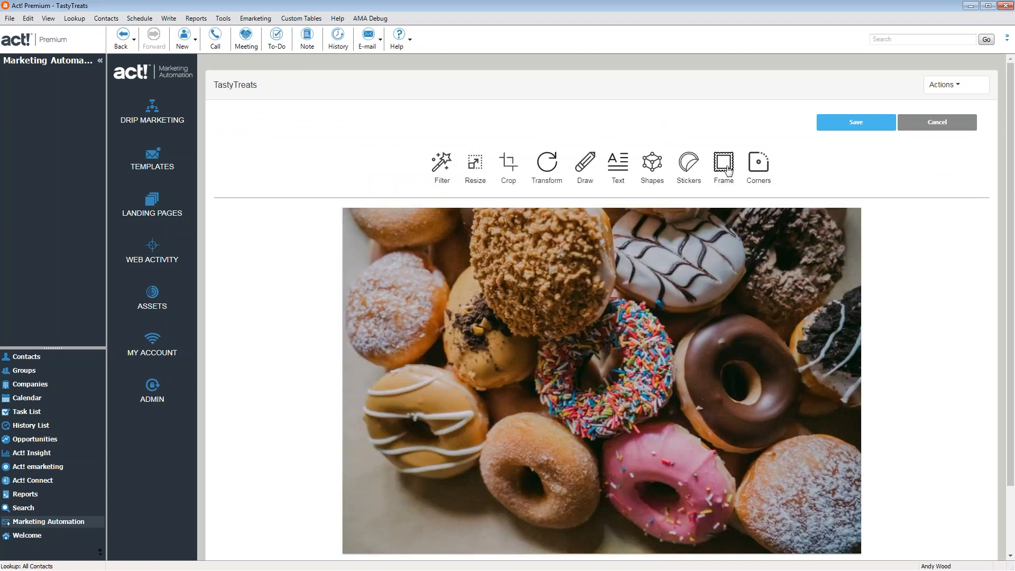
click(724, 164)
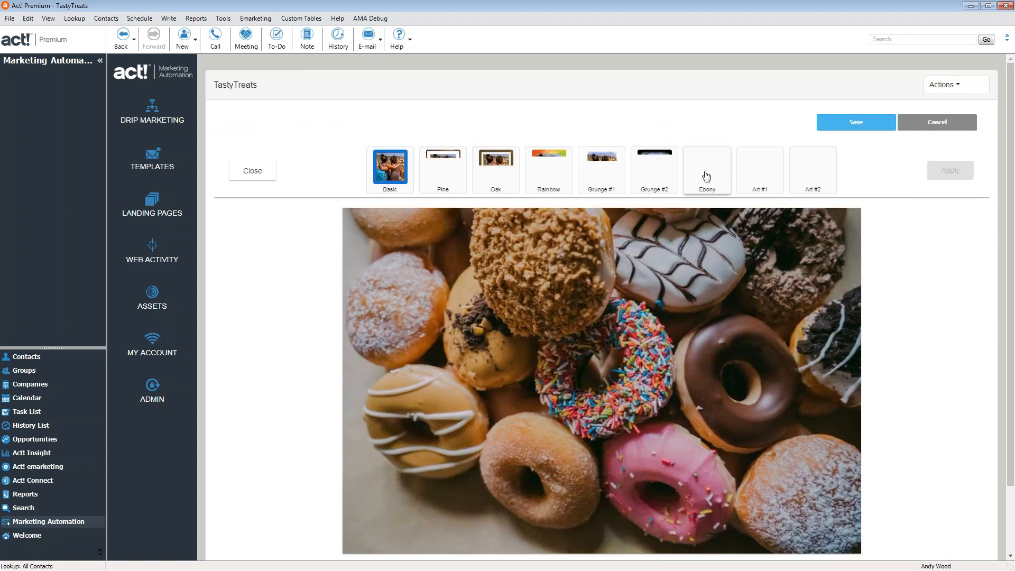
click(397, 168)
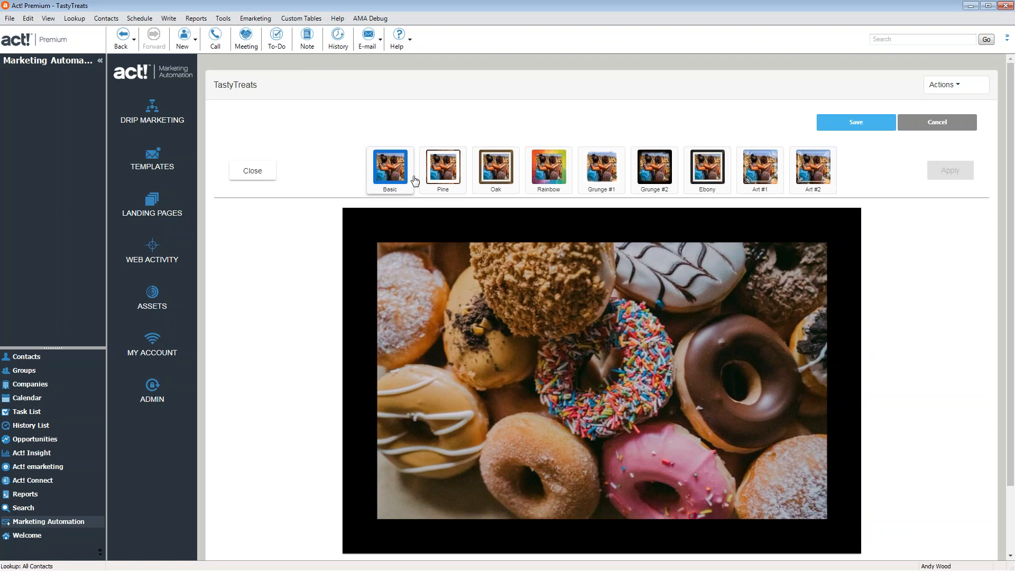
click(952, 171)
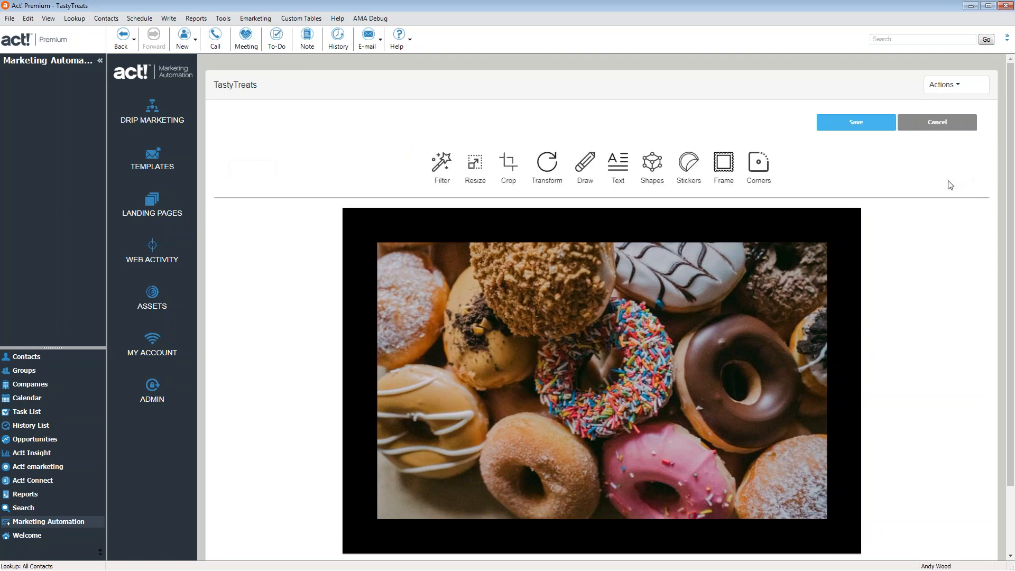
click(847, 132)
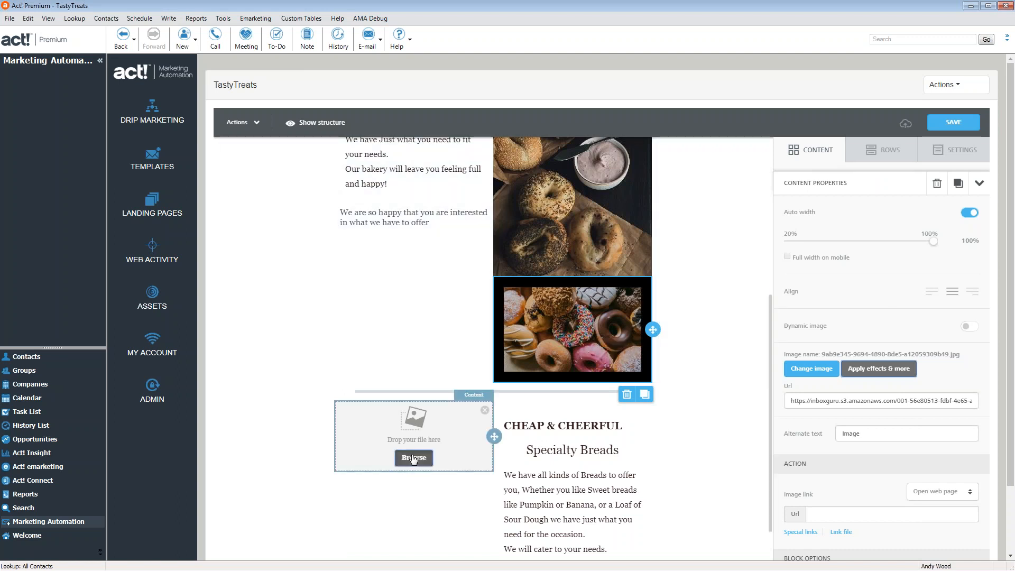
Insert Breads.jpg into the image block beside the Specialty Breads text
click(414, 458)
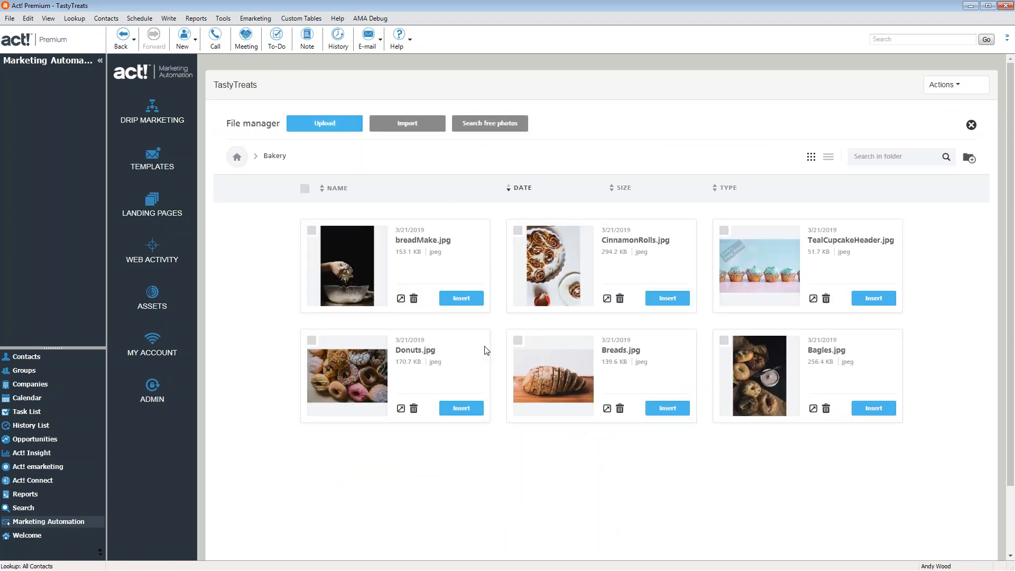
click(518, 340)
click(671, 409)
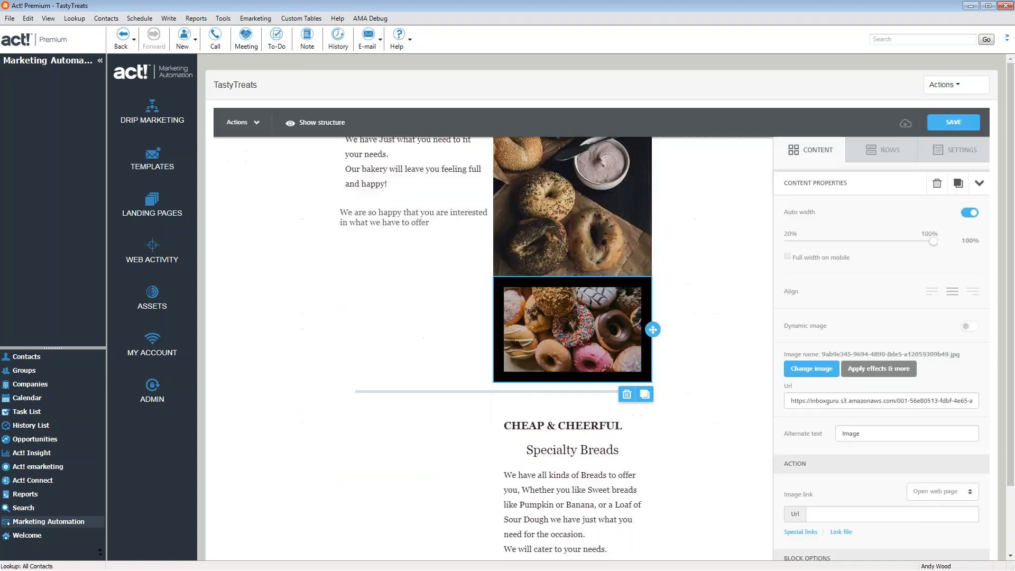
scroll(703, 421, down, 2)
scroll(704, 421, up, 8)
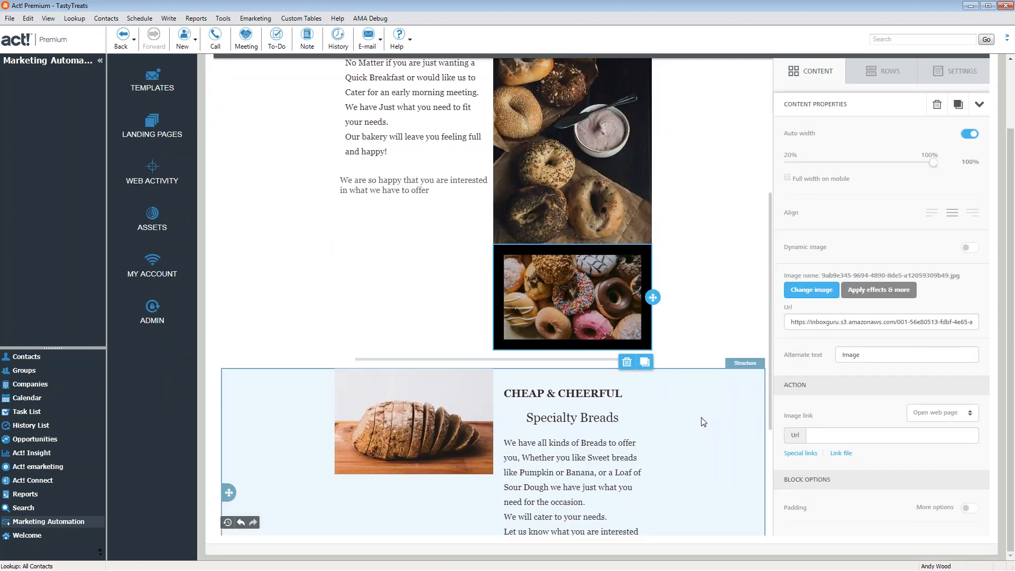
scroll(701, 426, down, 2)
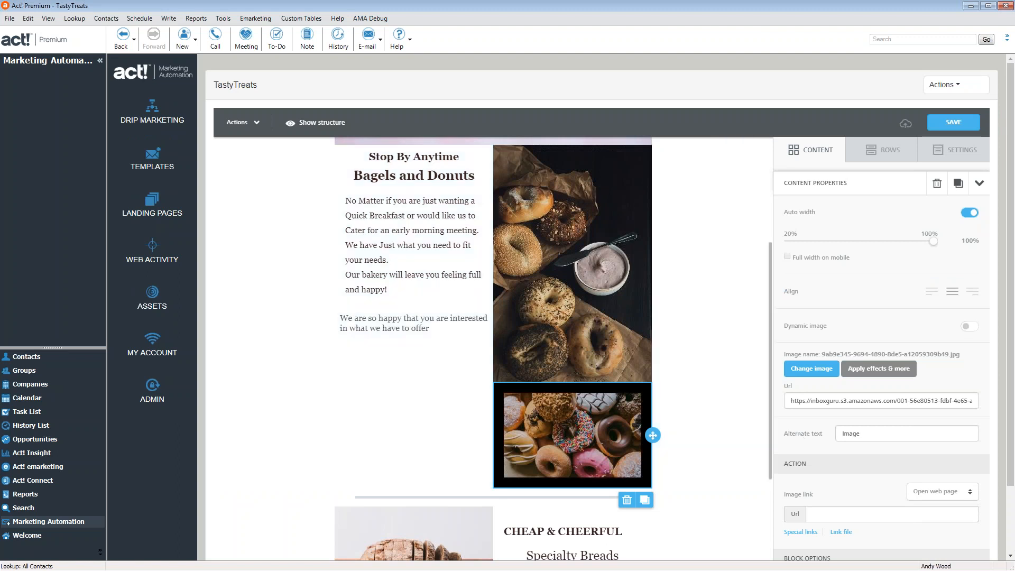
scroll(897, 435, down, 3)
Review the donut photo's link and mobile visibility settings, then check the bagel photo's settings
click(827, 343)
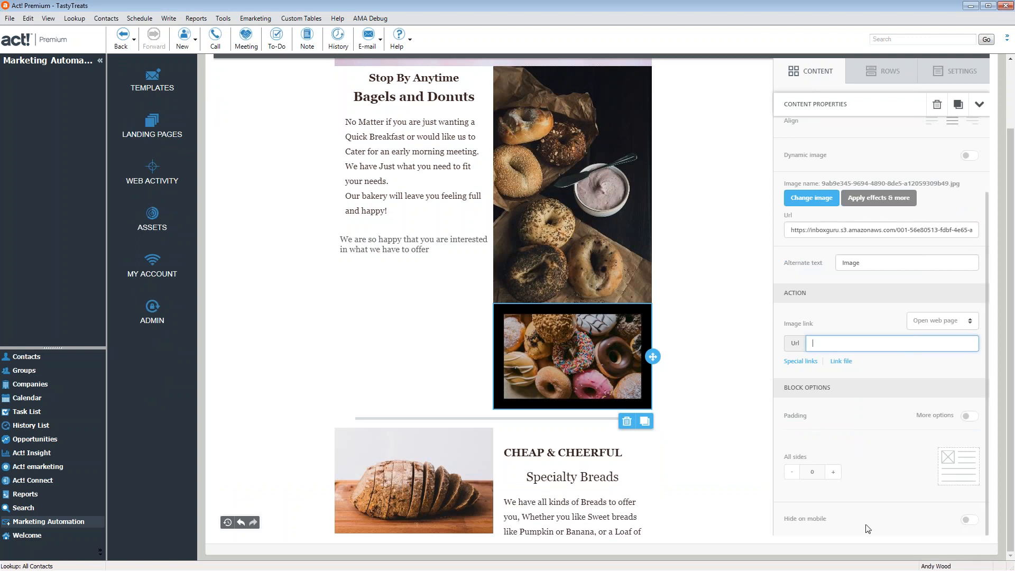
click(969, 521)
click(968, 523)
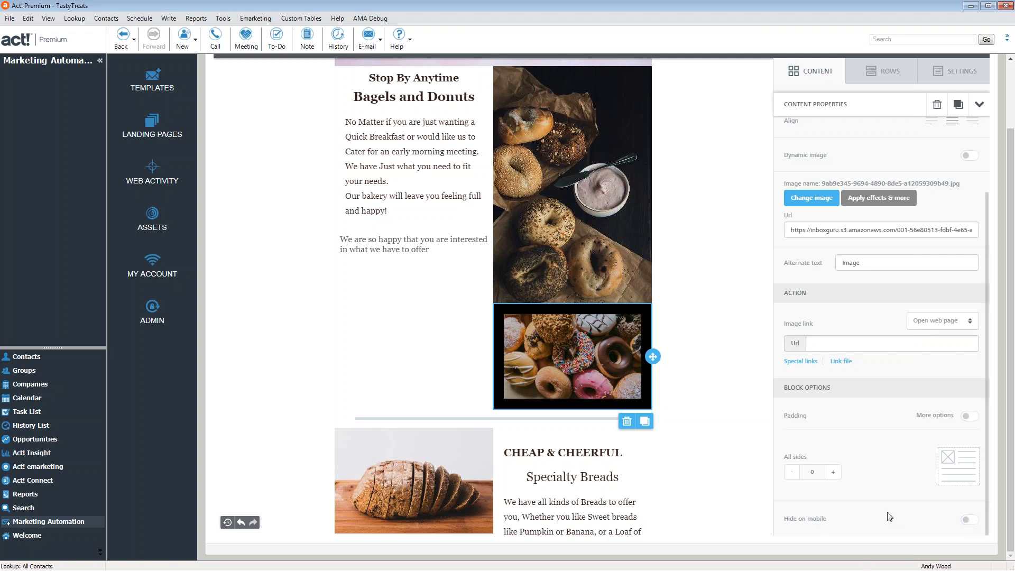
scroll(888, 517, up, 5)
scroll(889, 517, down, 3)
scroll(652, 394, down, 2)
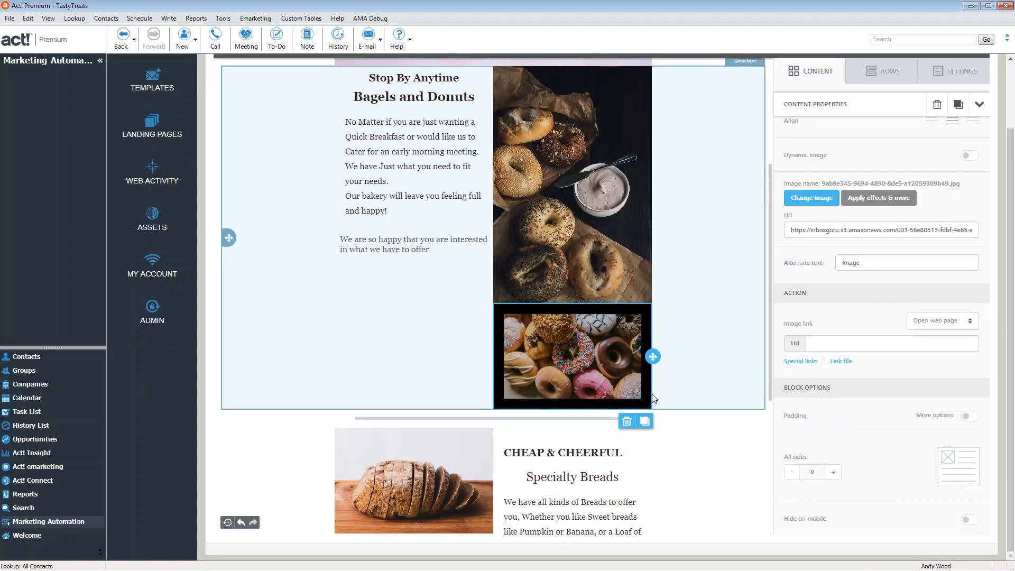
click(549, 215)
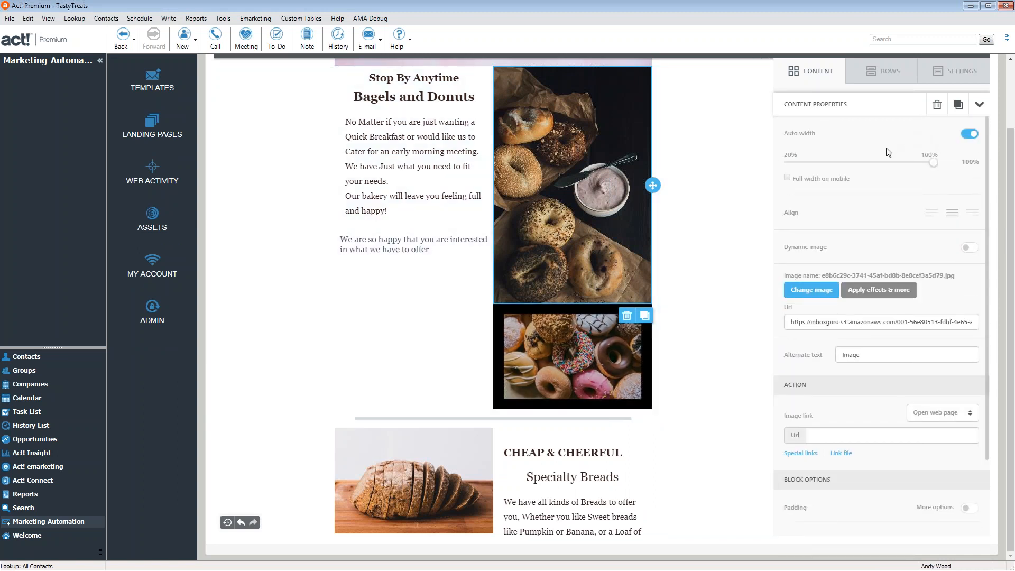
scroll(693, 229, up, 6)
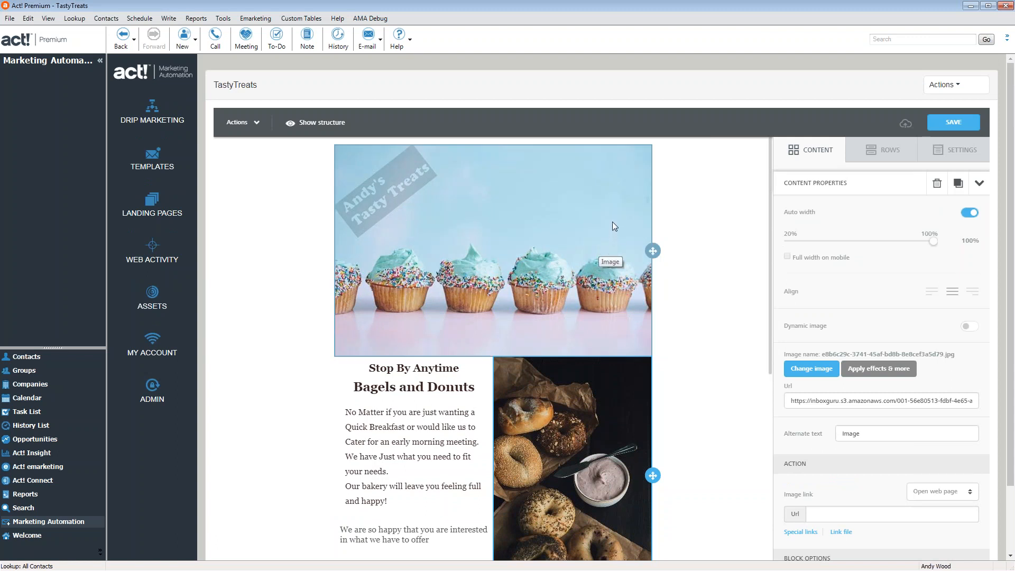
Turn off Auto width on the cupcake header, narrow it to 65% (390px) and centre it
click(613, 227)
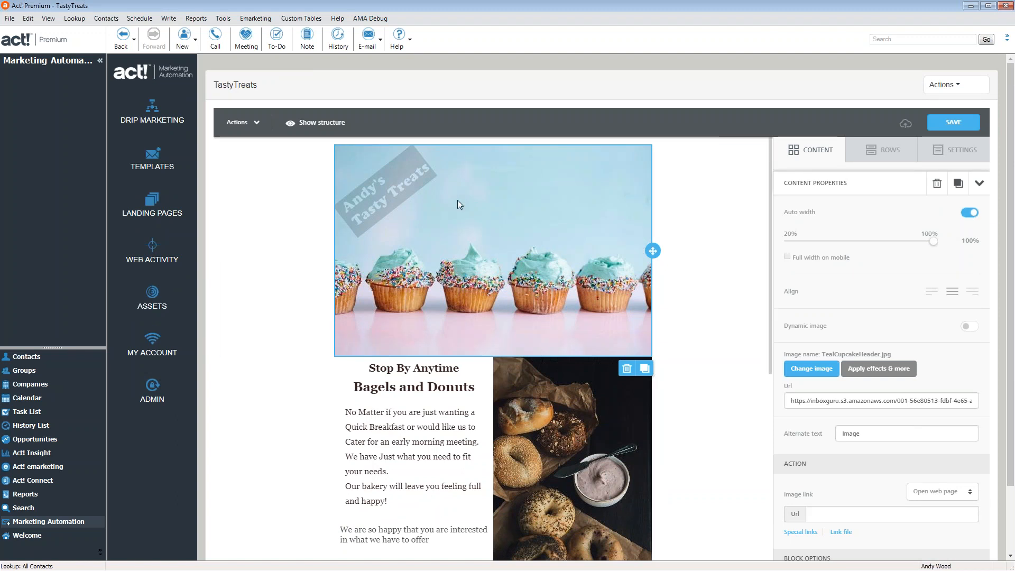
click(972, 218)
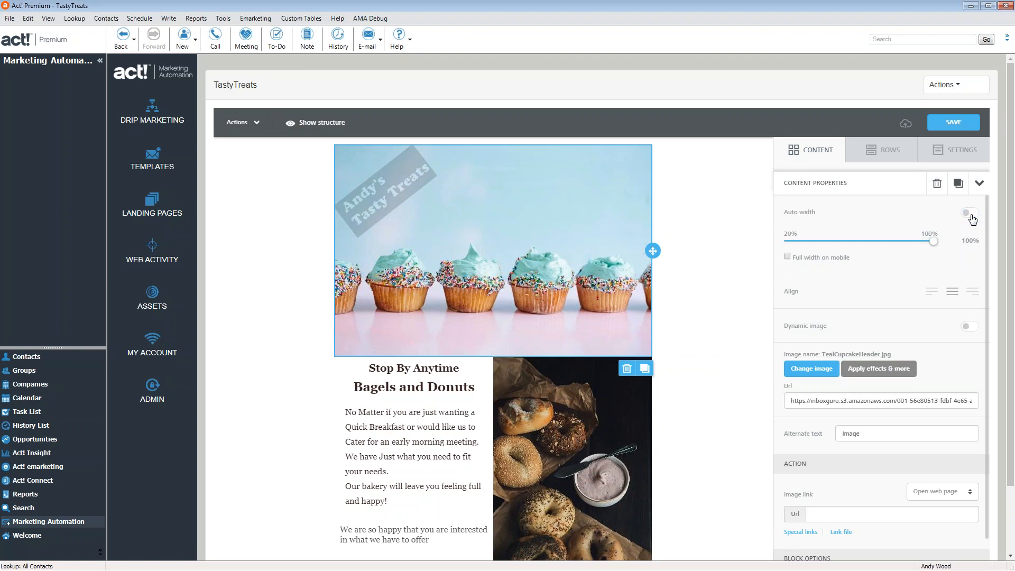
drag(930, 248, 862, 253)
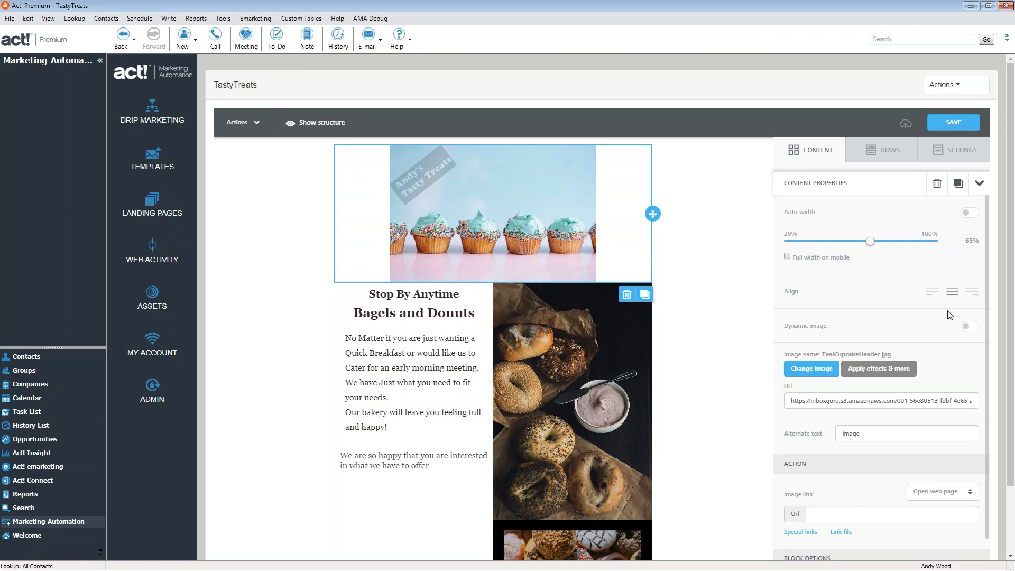
click(933, 292)
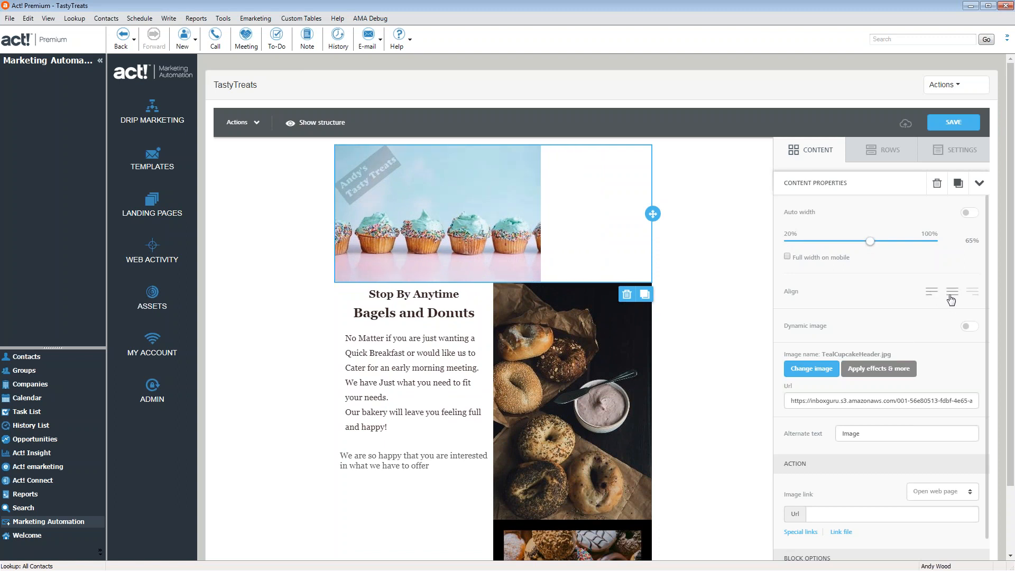
click(952, 293)
click(973, 292)
click(952, 292)
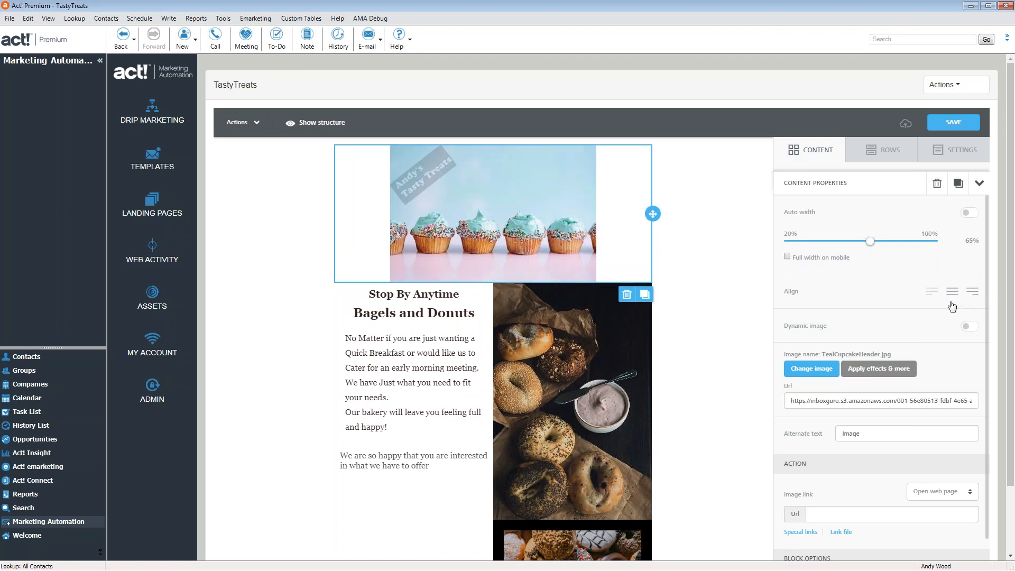
scroll(904, 327, down, 4)
scroll(906, 328, up, 4)
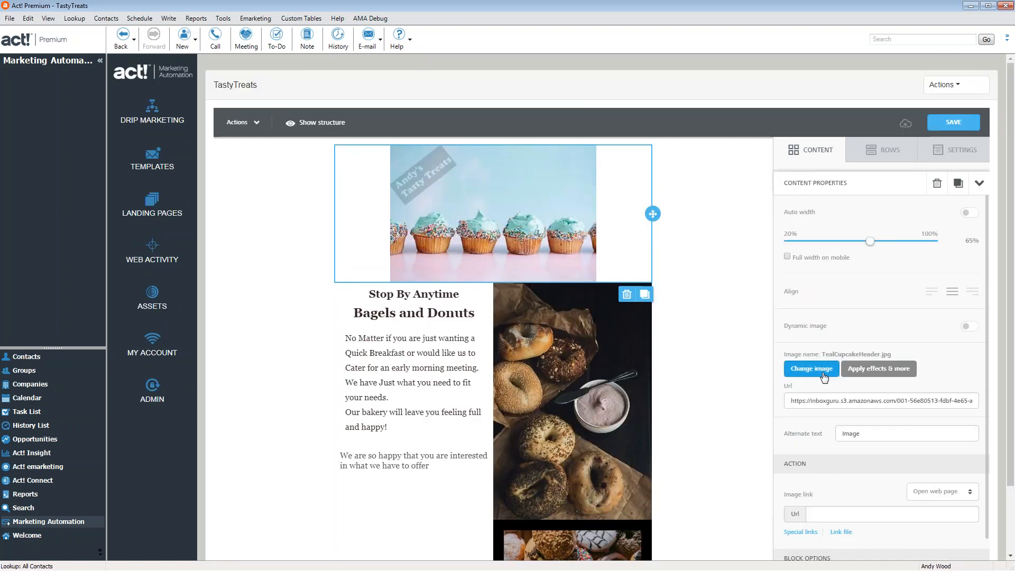
scroll(827, 378, down, 3)
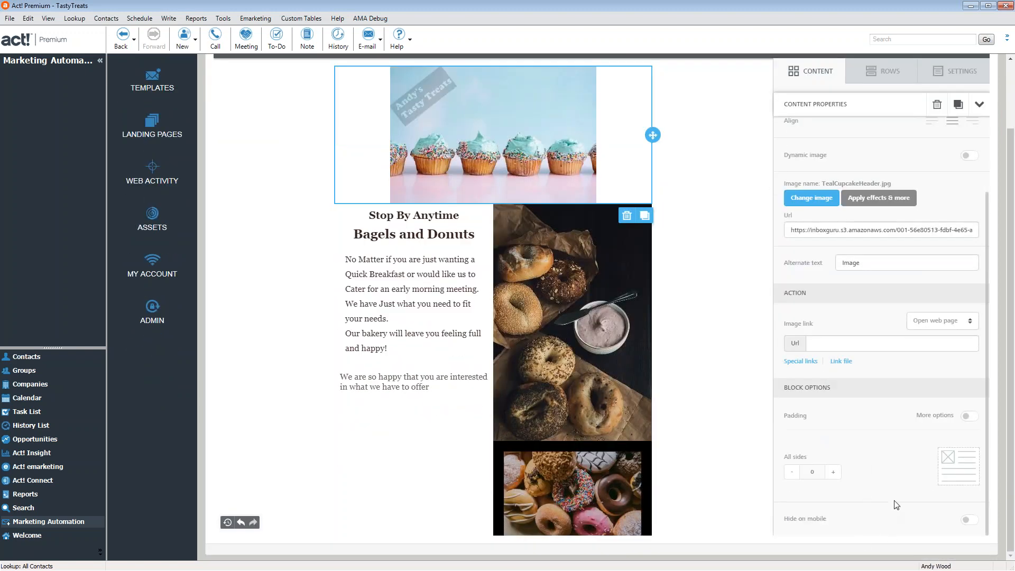
Check the header image's link options, keep it as a web page link, and try Link file
click(844, 344)
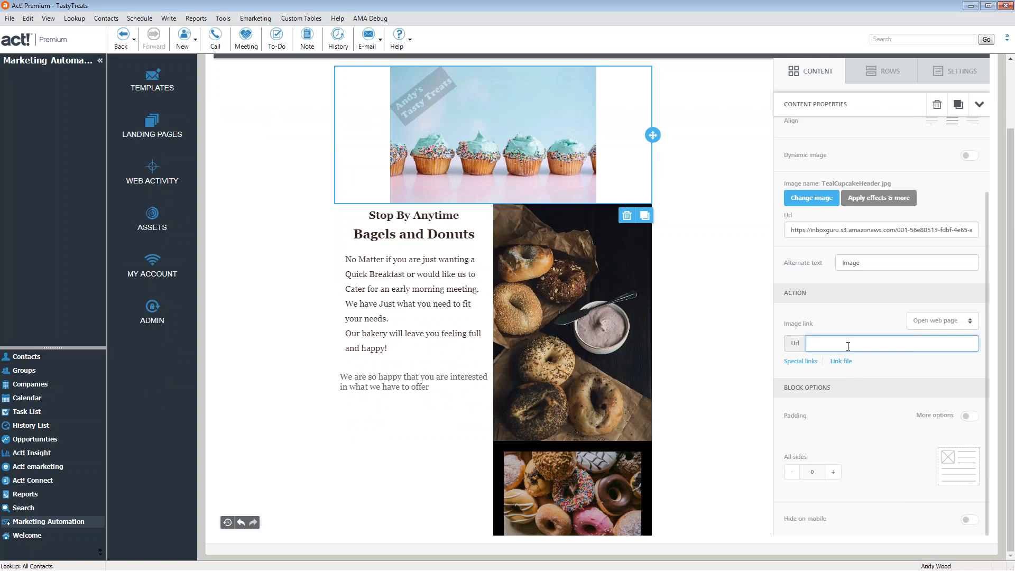
click(947, 324)
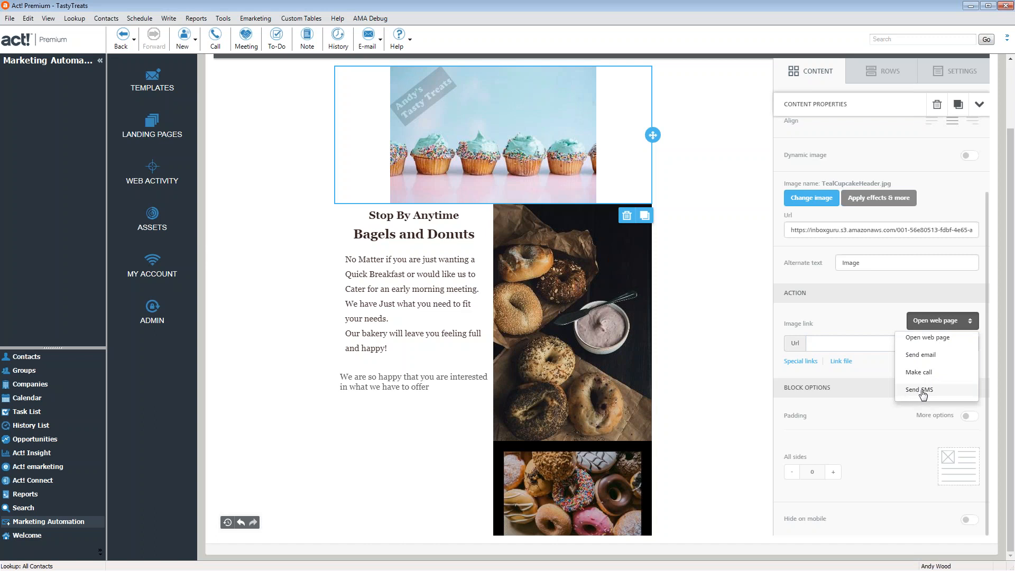
click(880, 376)
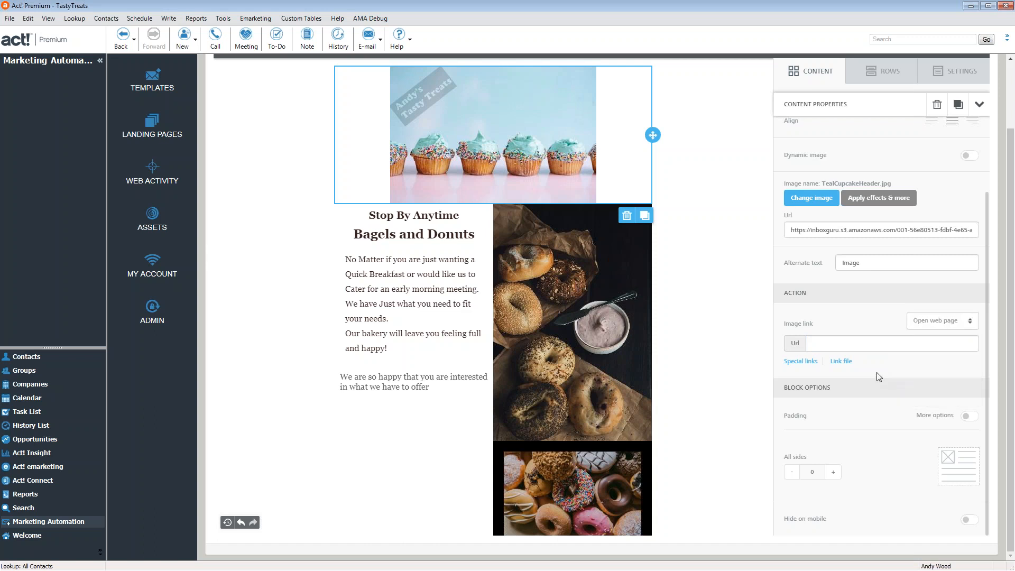
click(845, 362)
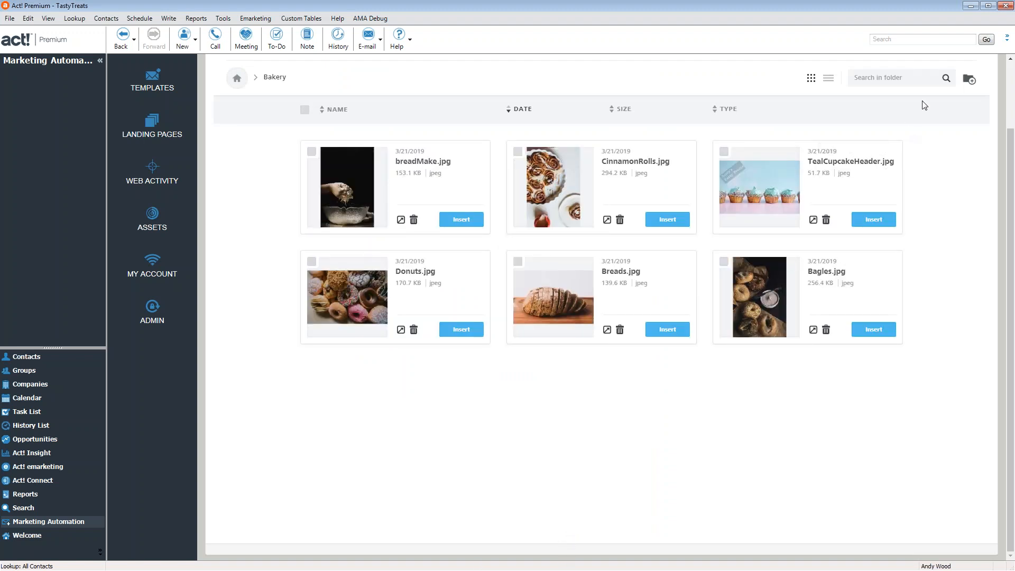
Close the Bakery file manager and show the Content blocks beside the email
scroll(880, 281, up, 2)
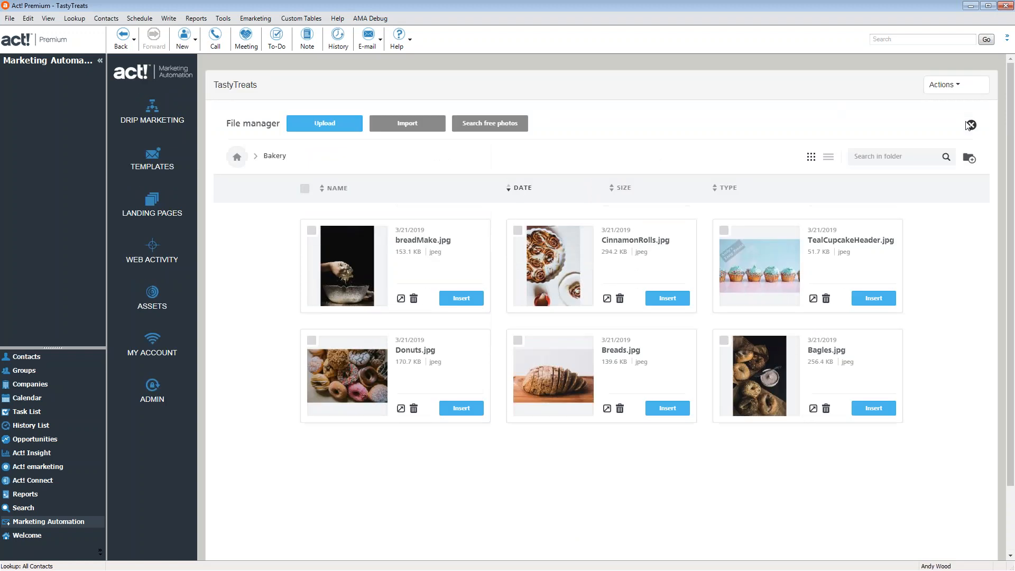
click(969, 125)
scroll(687, 352, down, 5)
scroll(688, 353, down, 1)
scroll(687, 354, up, 5)
scroll(757, 366, down, 2)
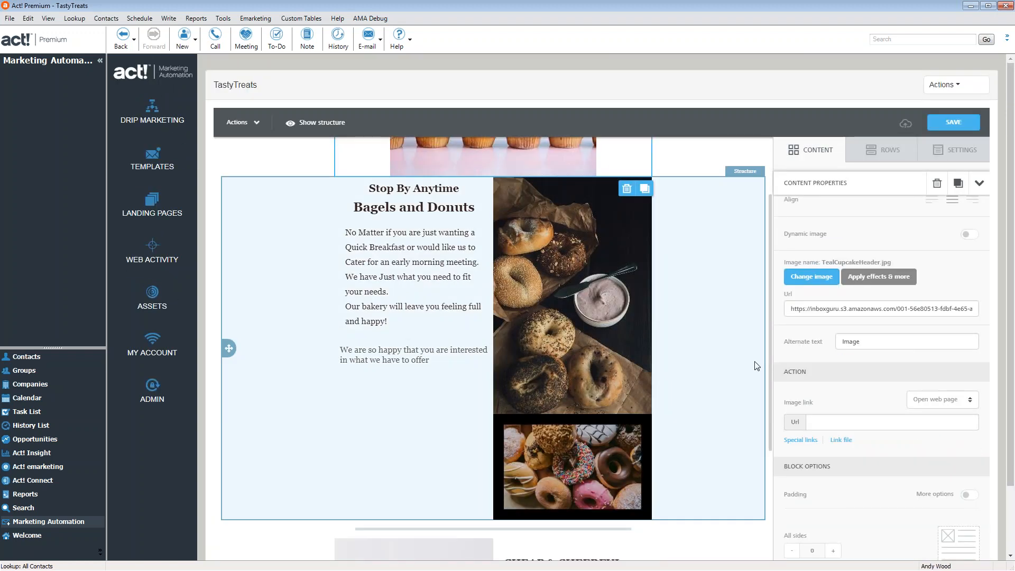
click(809, 151)
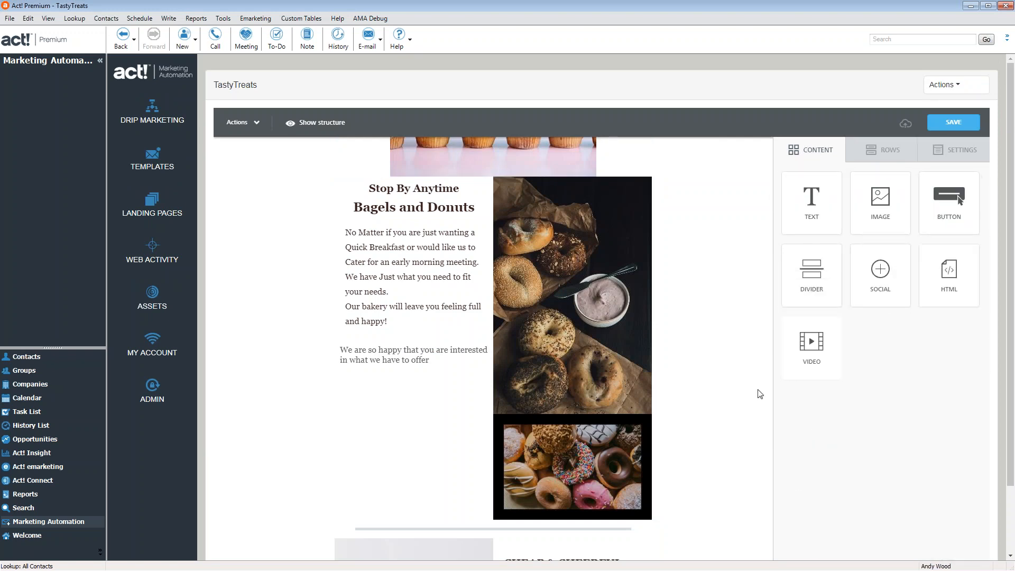
scroll(760, 389, down, 7)
scroll(671, 359, up, 8)
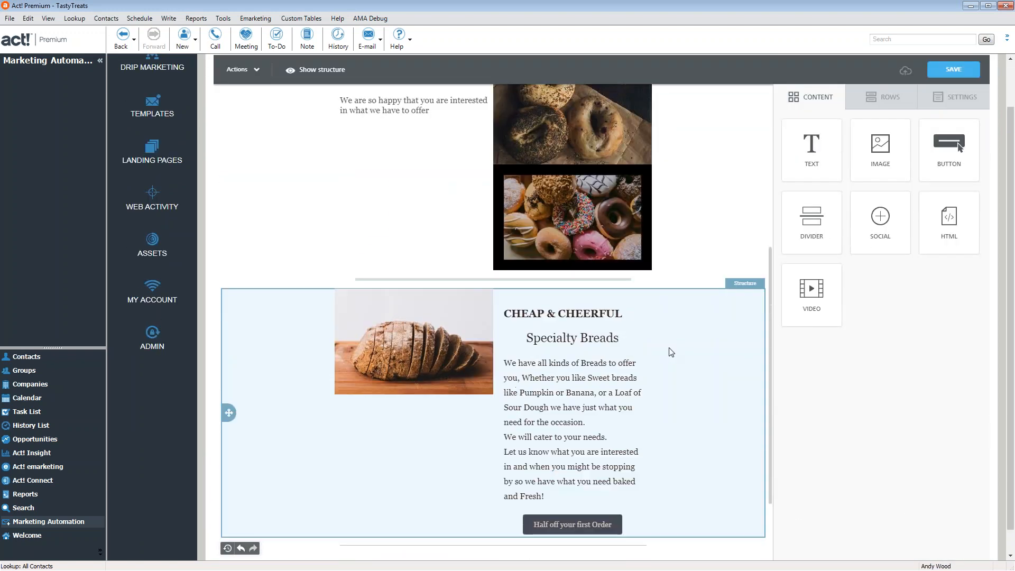
drag(936, 196, 417, 487)
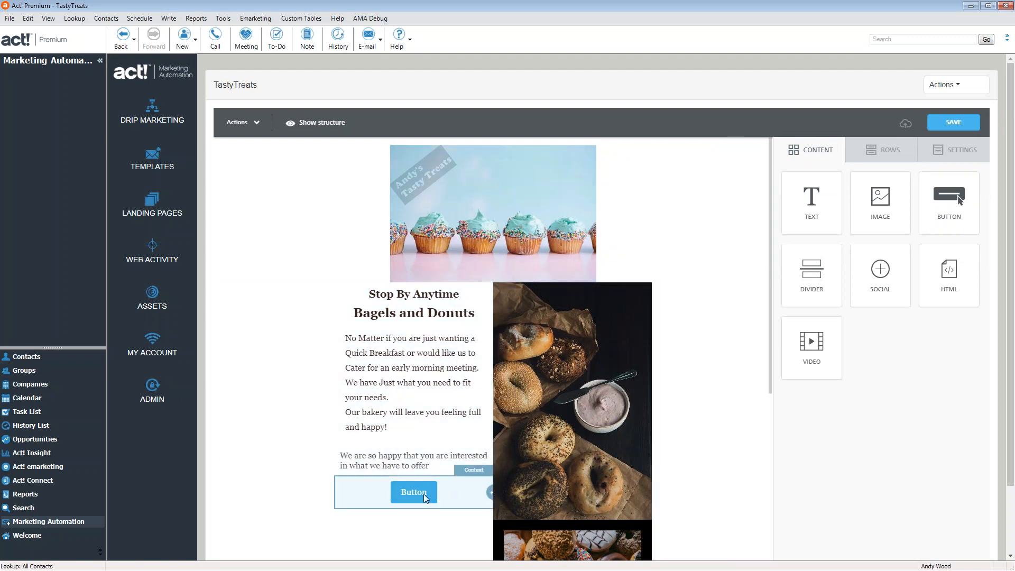
click(421, 495)
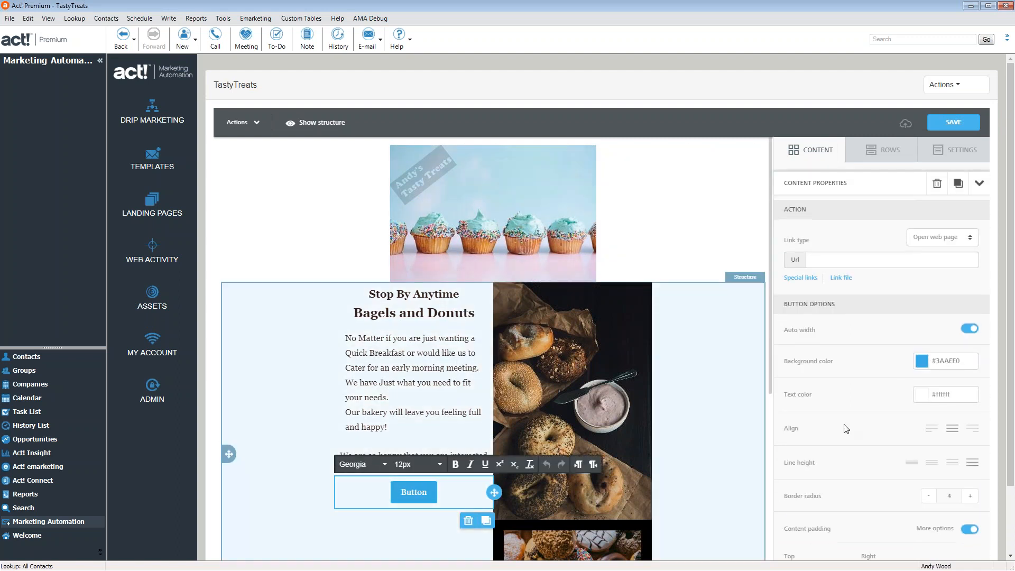
click(830, 262)
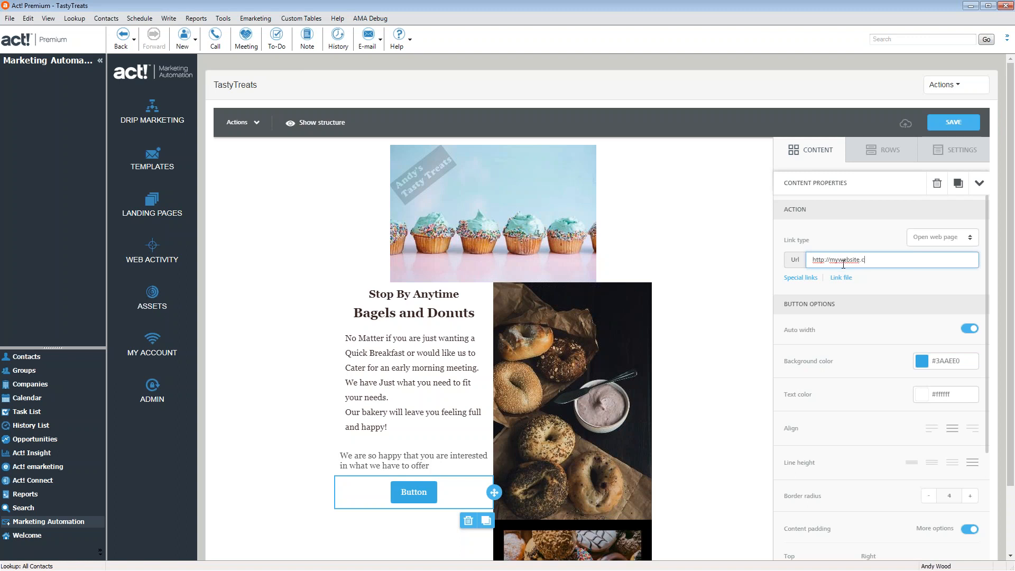
click(881, 289)
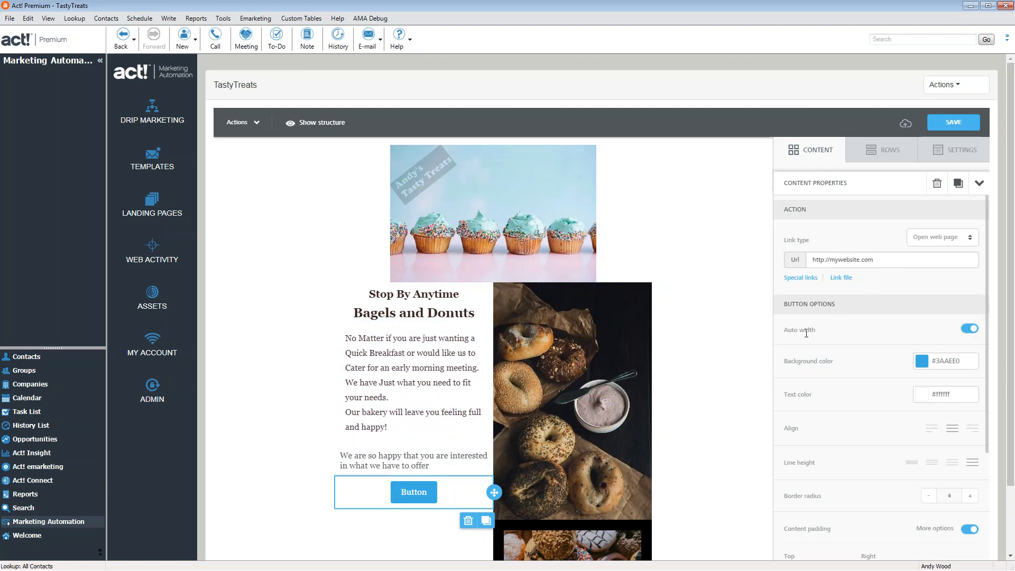
click(429, 493)
text(ghdfgdfh)
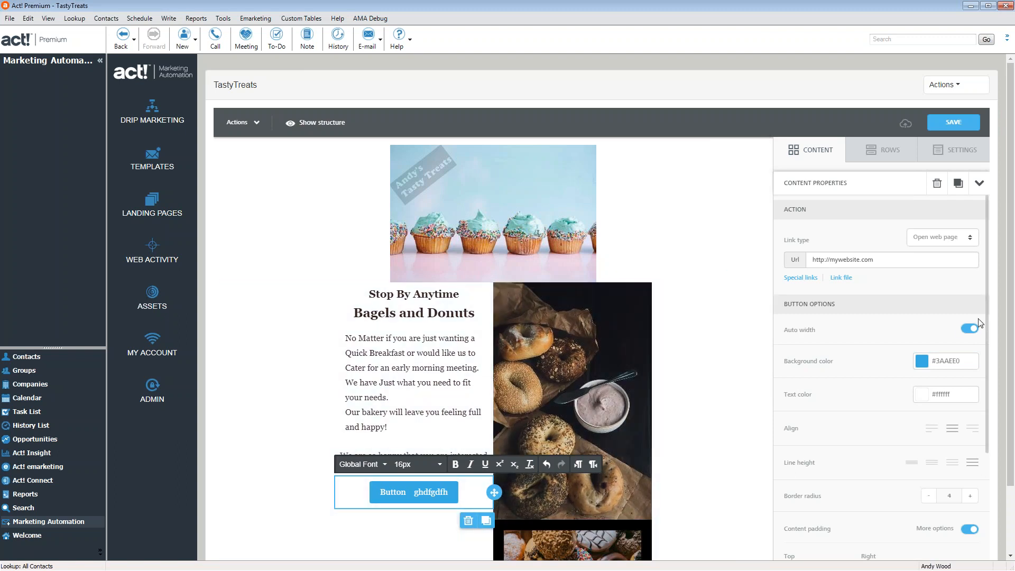
Keep the button at auto width and give it a #555555 dark grey background
click(971, 329)
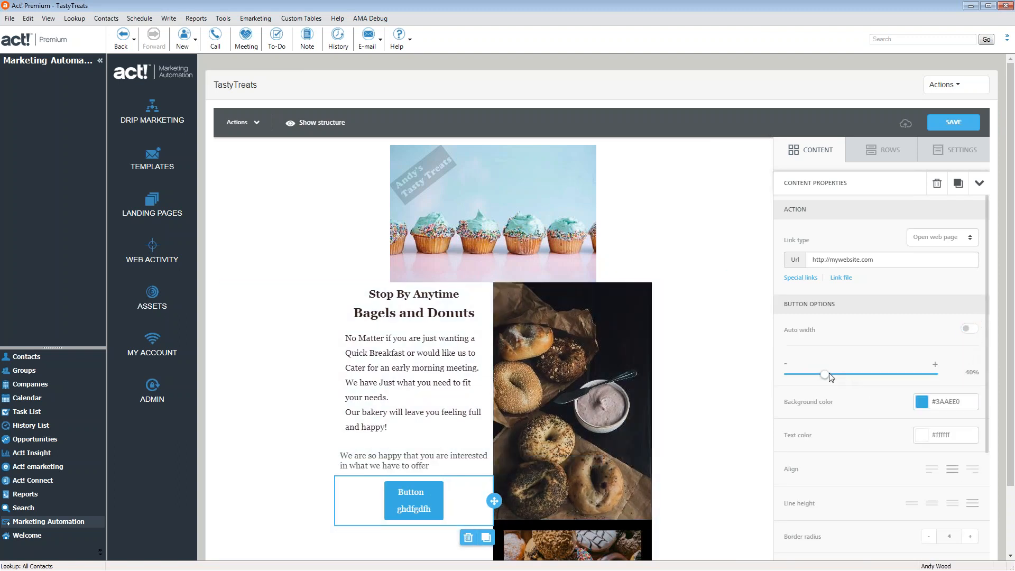
drag(864, 381, 940, 387)
mouse_move(872, 385)
mouse_down()
mouse_move(791, 377)
mouse_move(856, 374)
mouse_move(887, 385)
mouse_up()
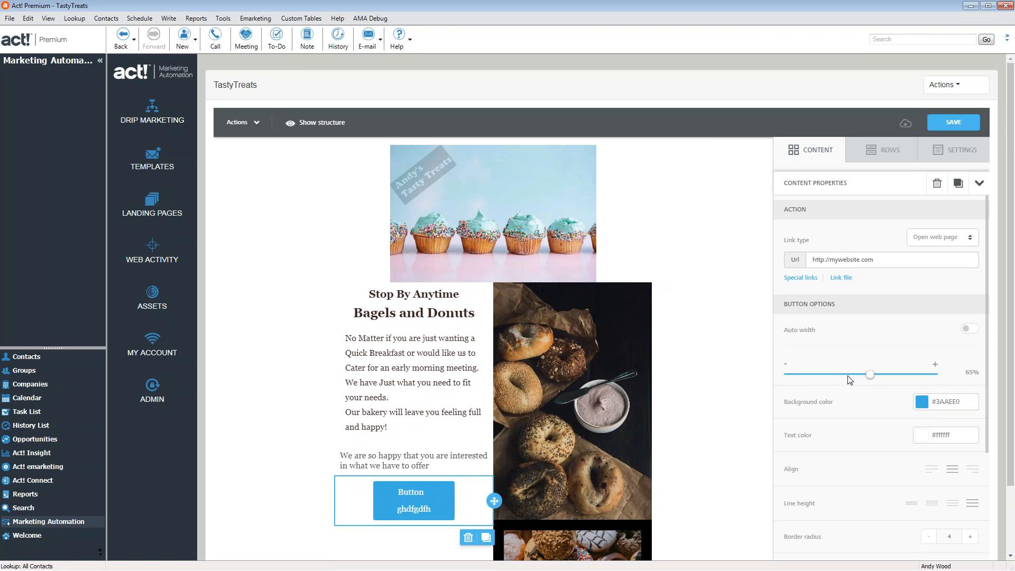
click(969, 329)
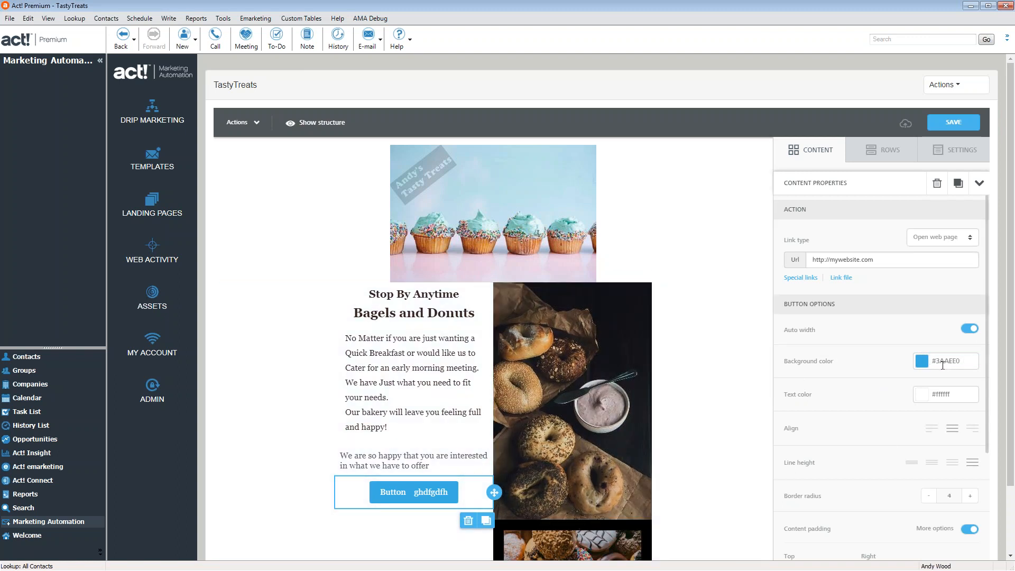
click(930, 365)
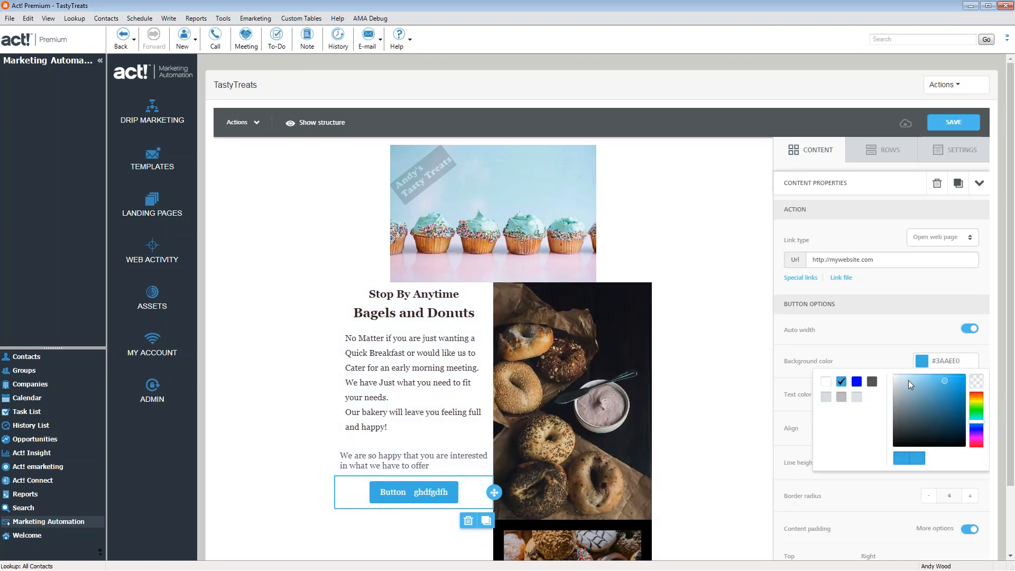
click(873, 383)
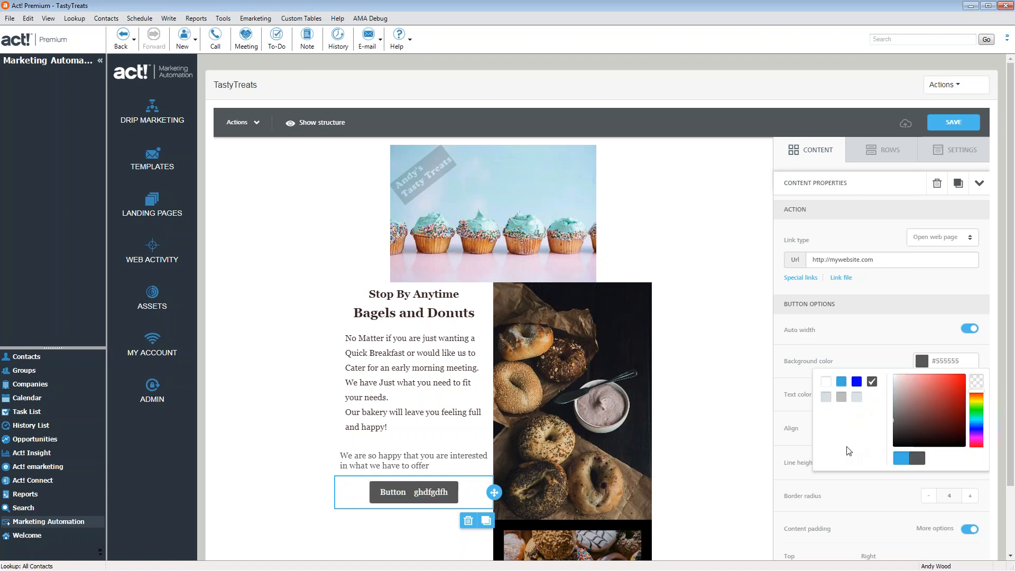
Give the button #BBBBBB light grey text and left-align it
click(891, 367)
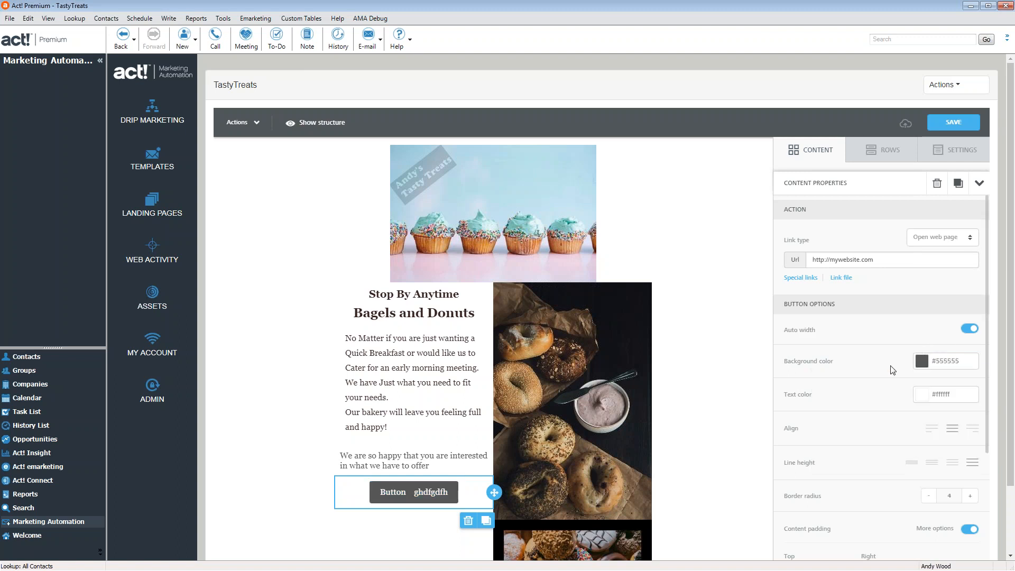
click(922, 400)
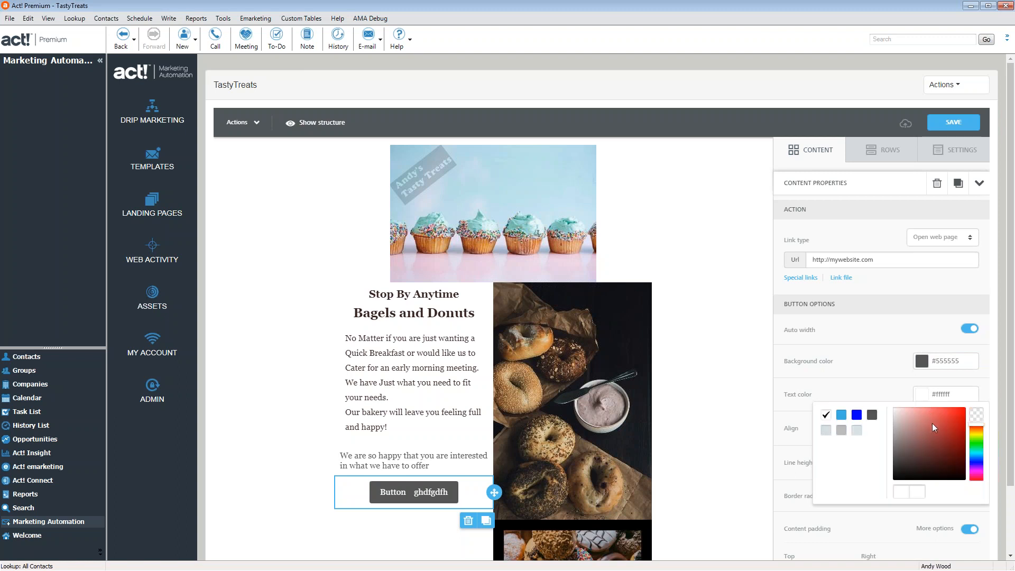
click(841, 430)
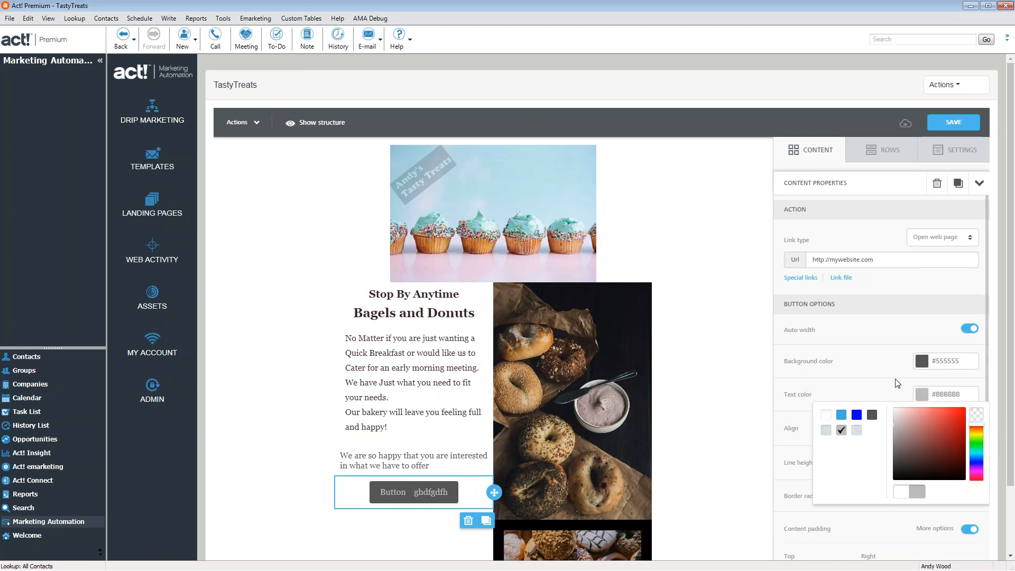
click(933, 429)
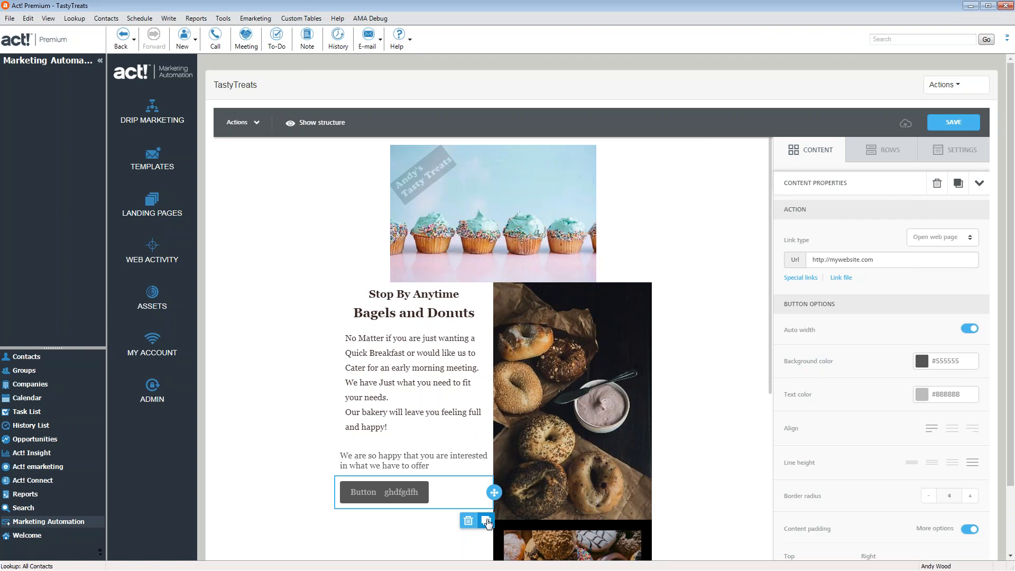
click(486, 521)
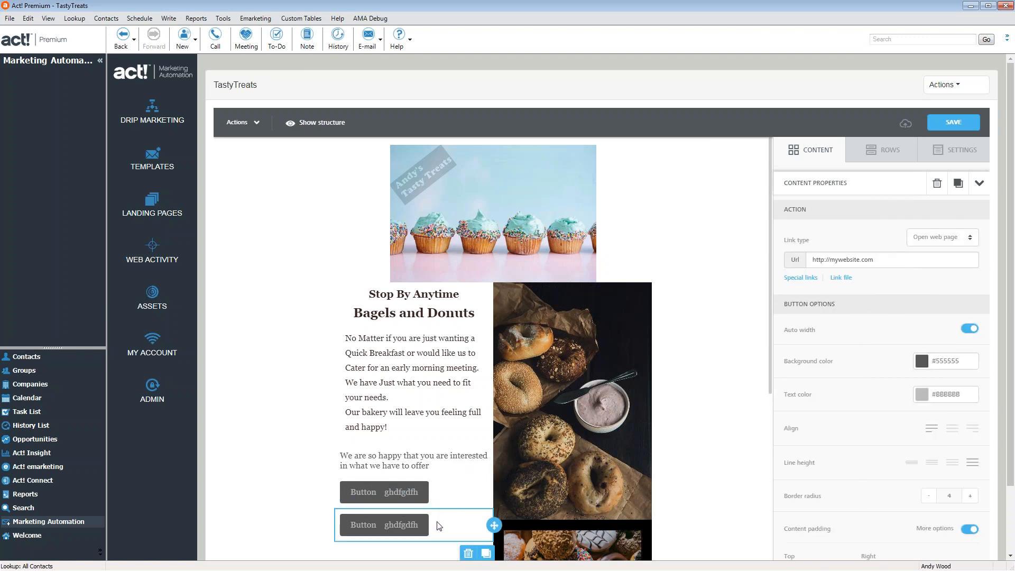
click(468, 554)
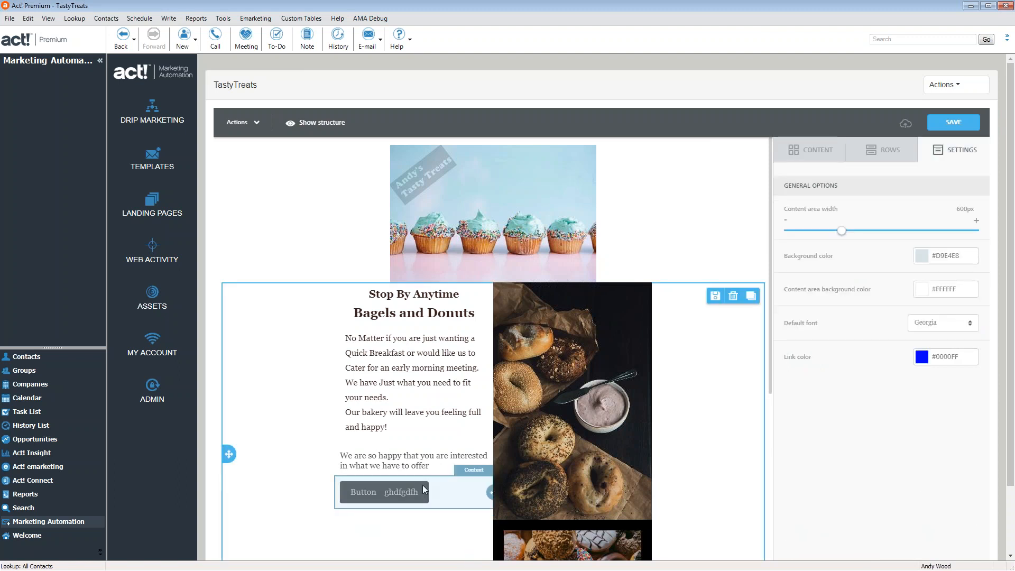
click(452, 497)
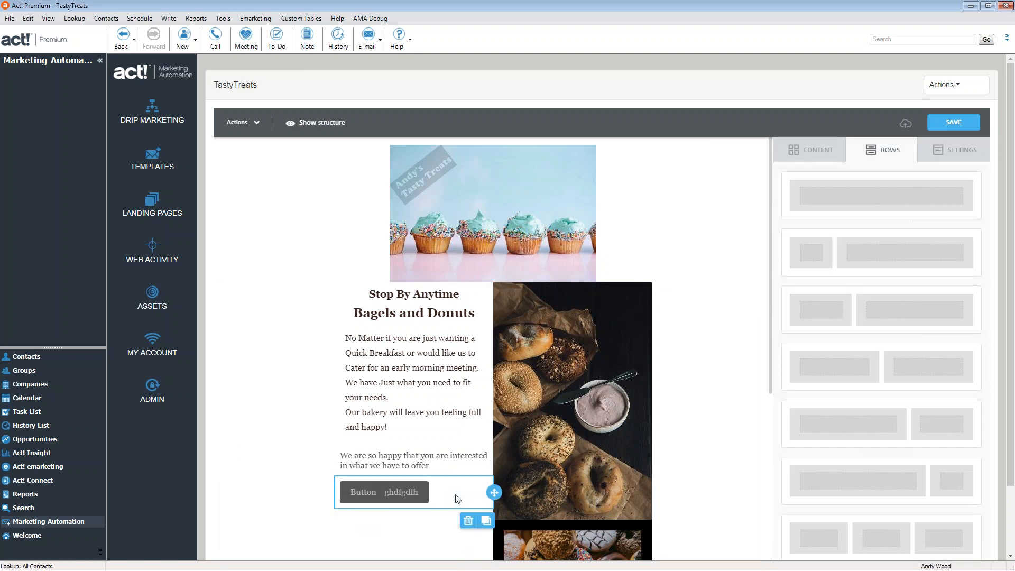
drag(501, 504, 414, 472)
click(585, 526)
scroll(413, 472, down, 6)
scroll(423, 463, up, 2)
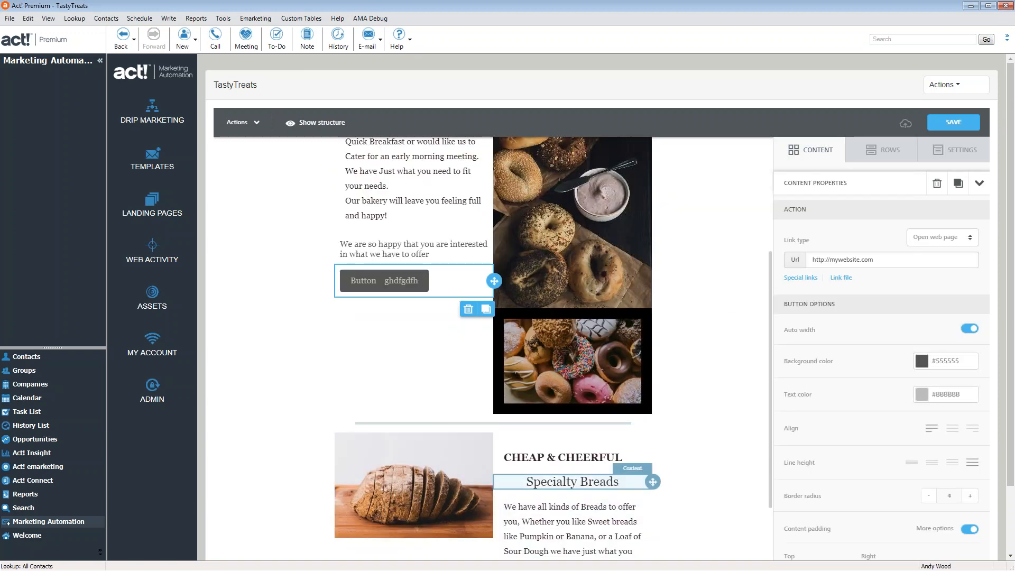
drag(492, 481, 428, 488)
click(495, 489)
click(501, 487)
click(483, 491)
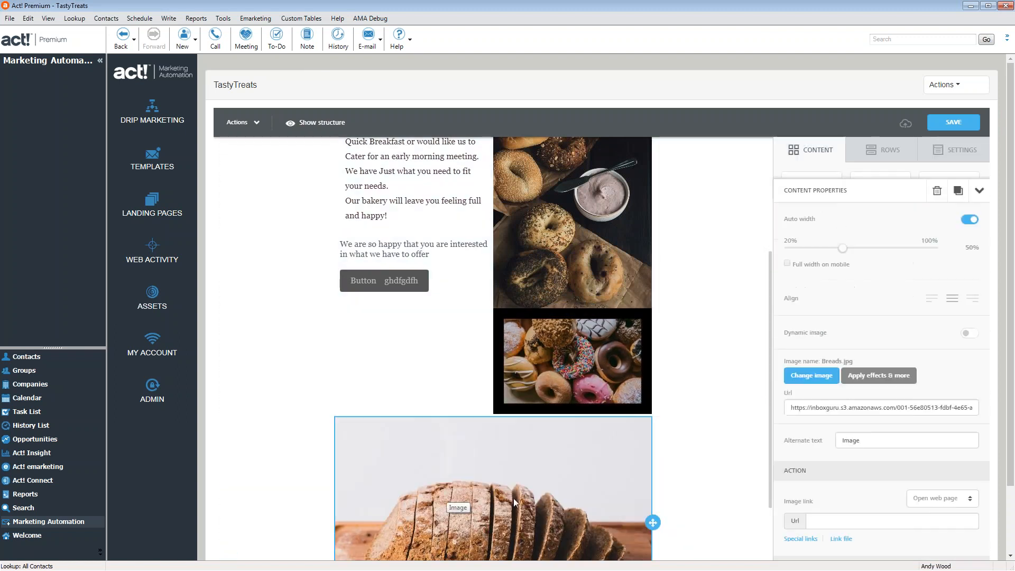
scroll(512, 506, down, 5)
drag(653, 206, 469, 359)
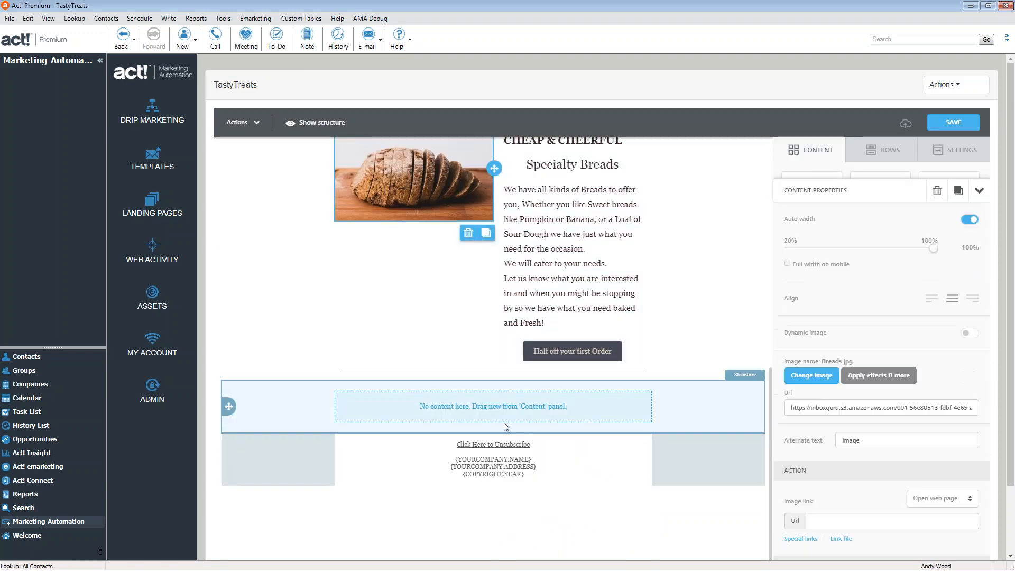
scroll(499, 364, up, 4)
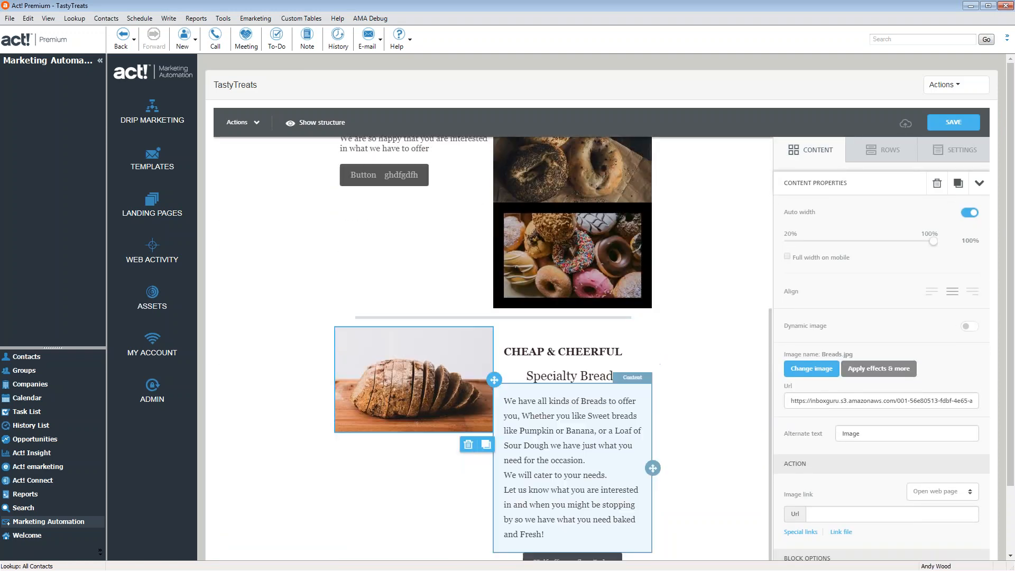
scroll(517, 505, down, 2)
scroll(517, 505, up, 6)
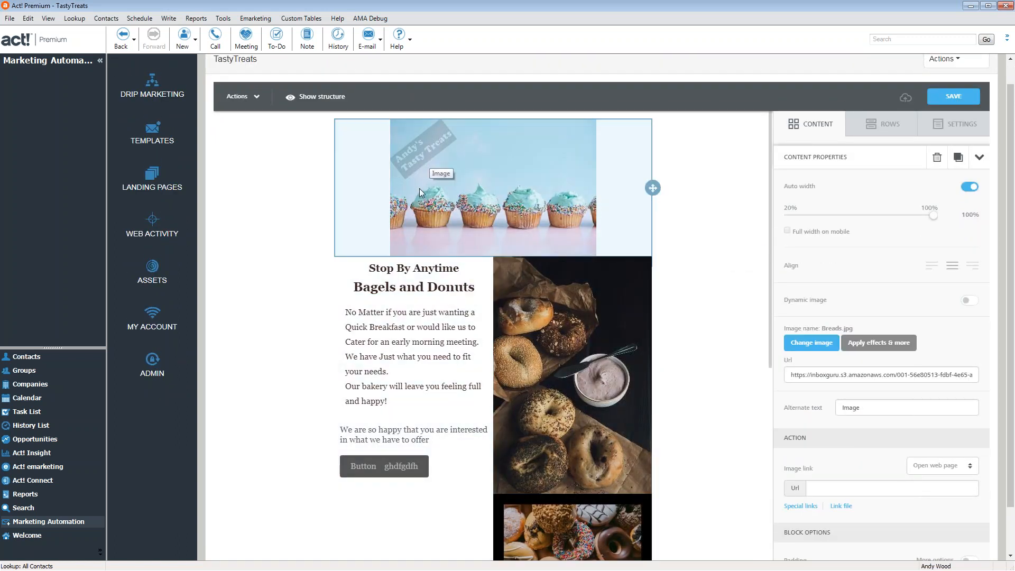
Widen the cupcake header image back to 100% with Auto width switched on
click(575, 211)
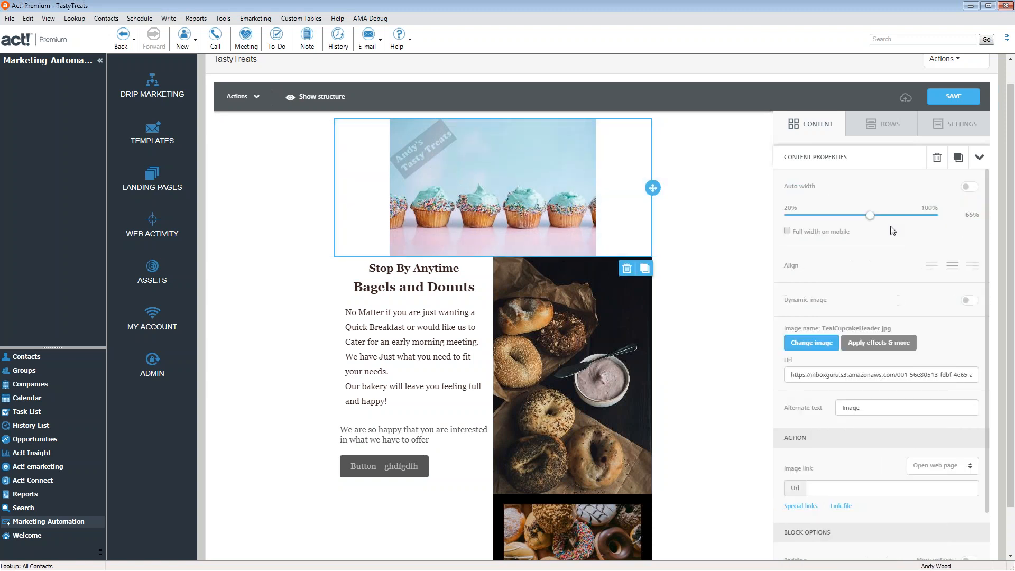
drag(871, 222, 934, 214)
click(969, 187)
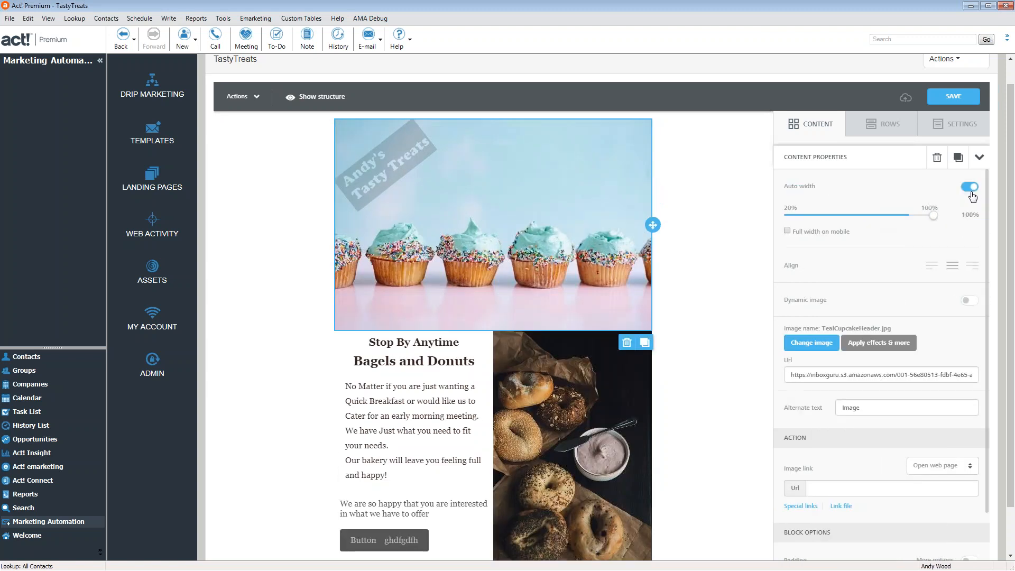
scroll(661, 375, down, 4)
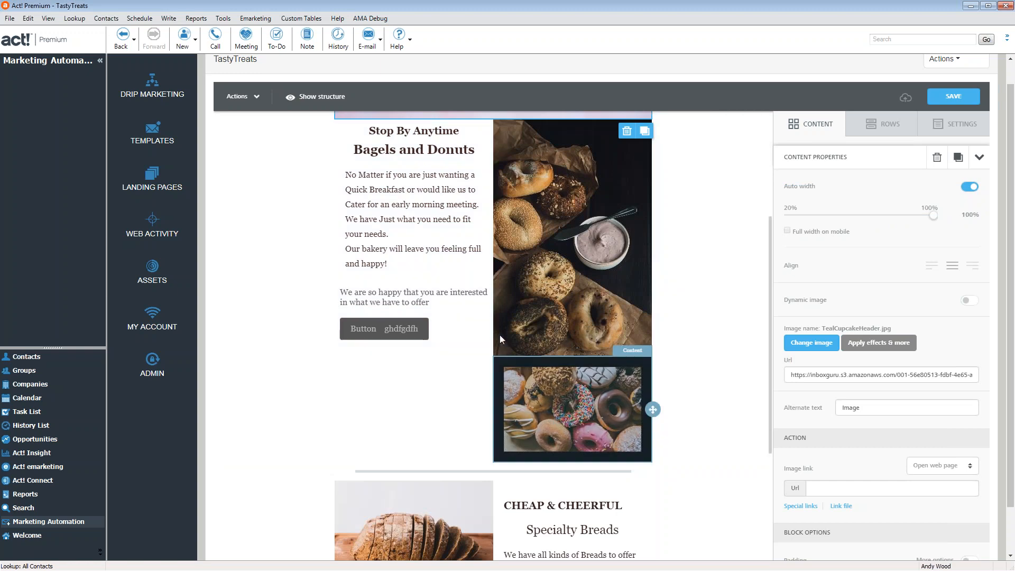
scroll(491, 299, up, 5)
scroll(503, 364, down, 6)
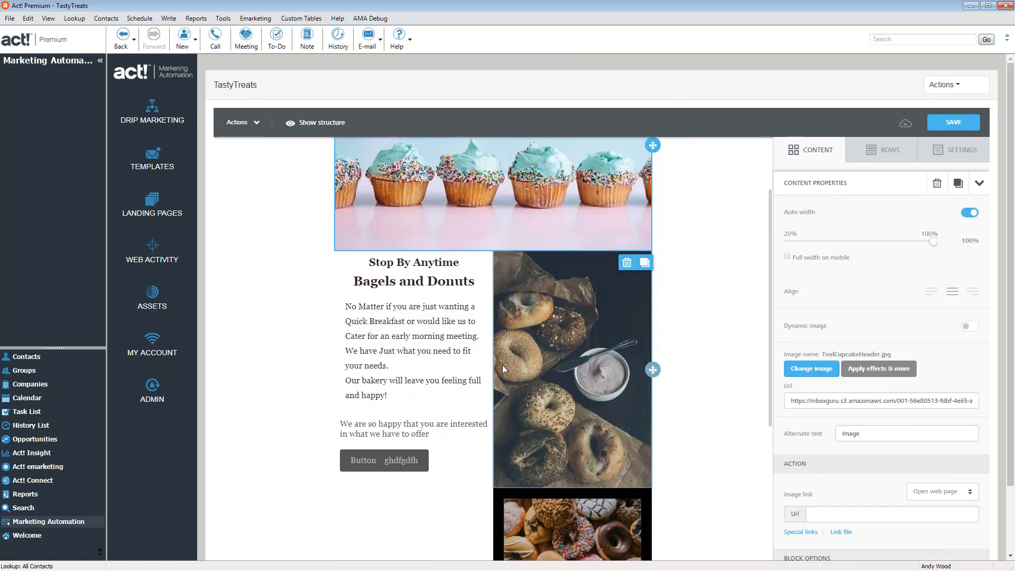
click(413, 268)
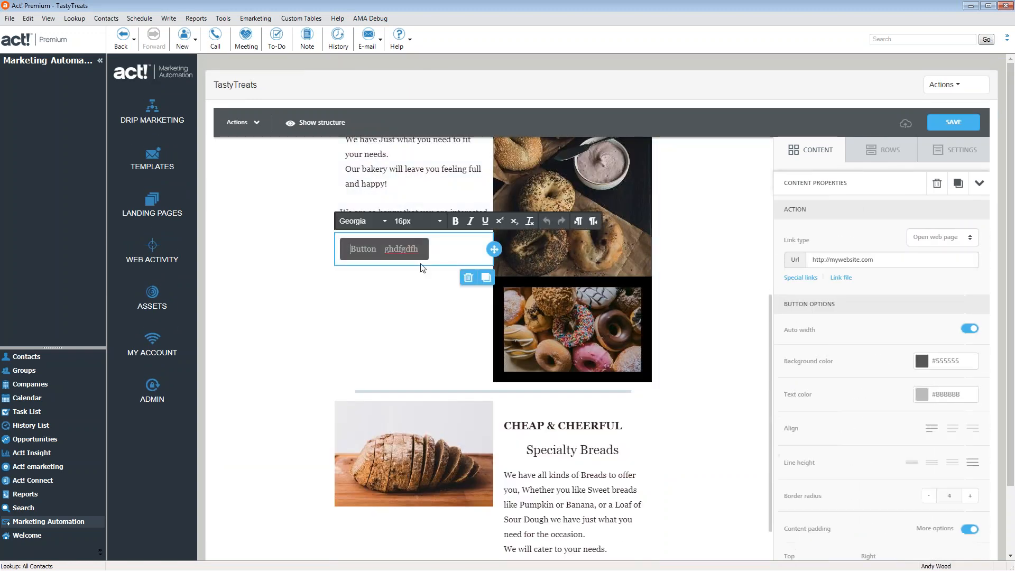
Centre the button in its block and try out the Line height options
click(953, 427)
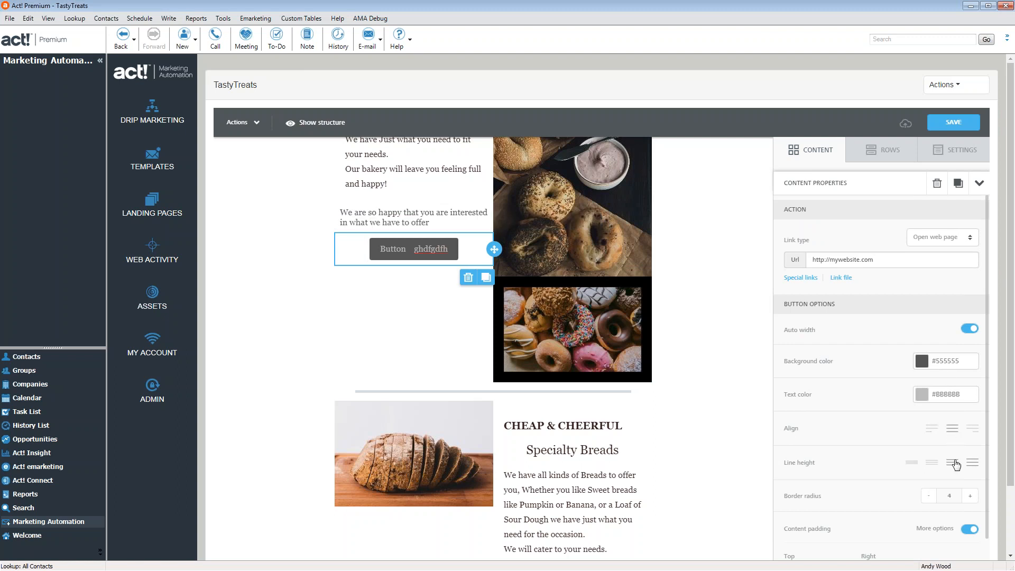
click(931, 463)
click(952, 463)
click(974, 464)
click(954, 465)
click(933, 464)
click(912, 466)
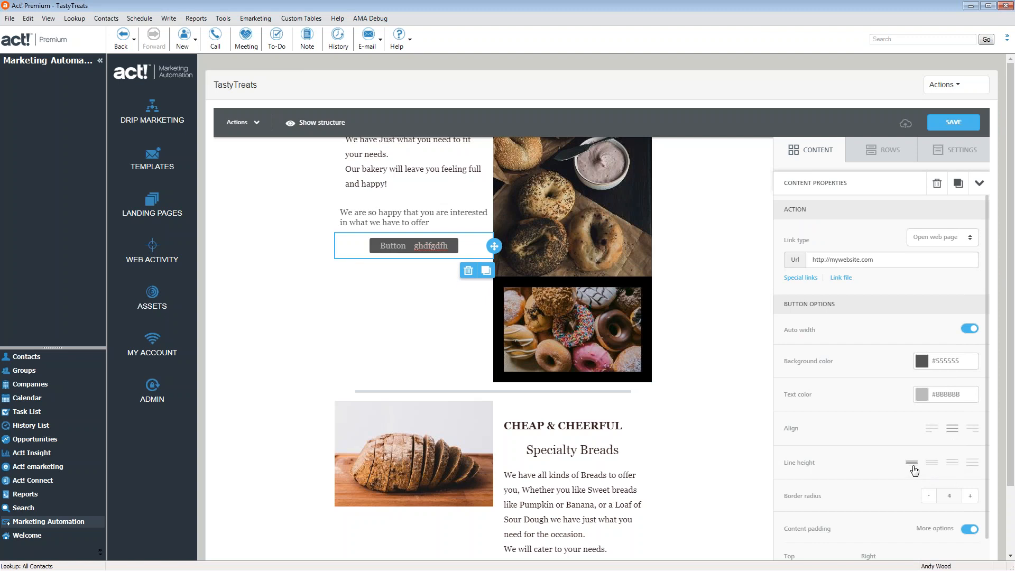
click(932, 464)
click(952, 464)
click(974, 465)
click(952, 464)
click(932, 463)
click(912, 465)
Set the button's border radius to 7
click(930, 499)
click(930, 499)
click(931, 499)
click(930, 499)
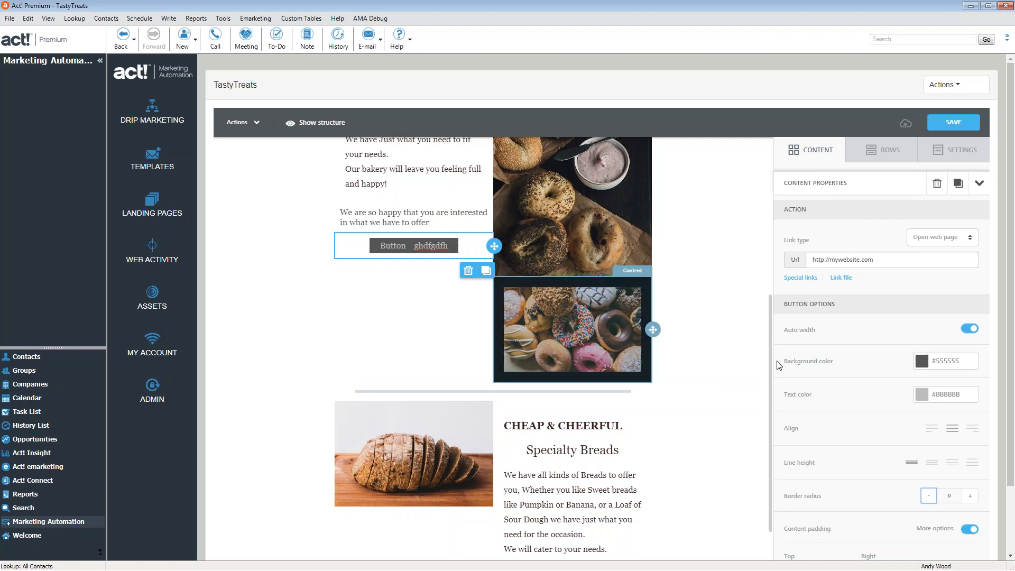
click(971, 497)
click(971, 497)
click(970, 497)
click(971, 497)
click(971, 497)
click(971, 497)
click(971, 497)
click(971, 497)
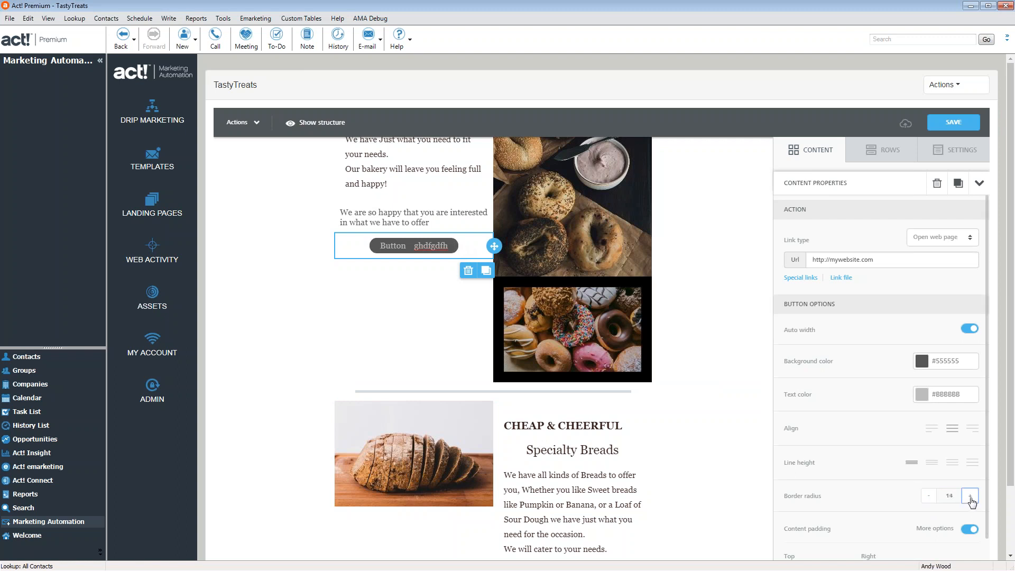
click(929, 498)
click(929, 497)
click(929, 497)
click(929, 497)
click(930, 497)
Give the button a taller line height and reselect the button block
scroll(938, 476, down, 4)
scroll(944, 445, up, 2)
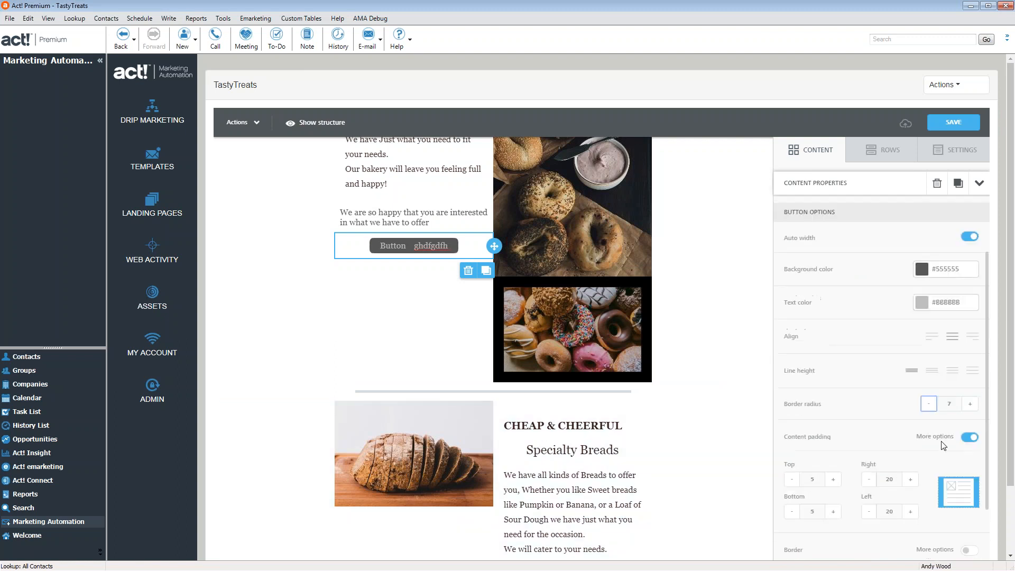
click(953, 370)
scroll(898, 463, down, 2)
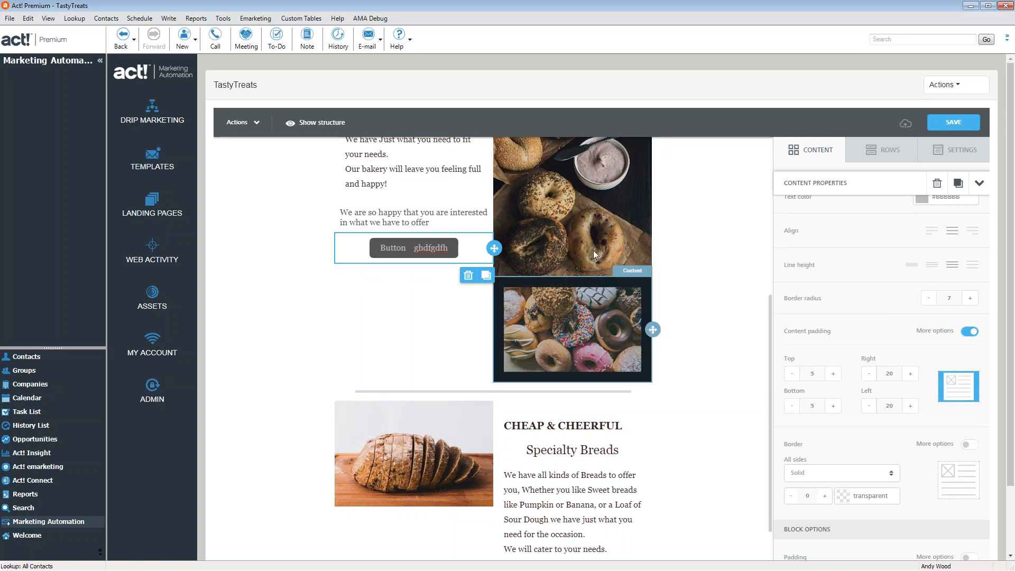
click(686, 268)
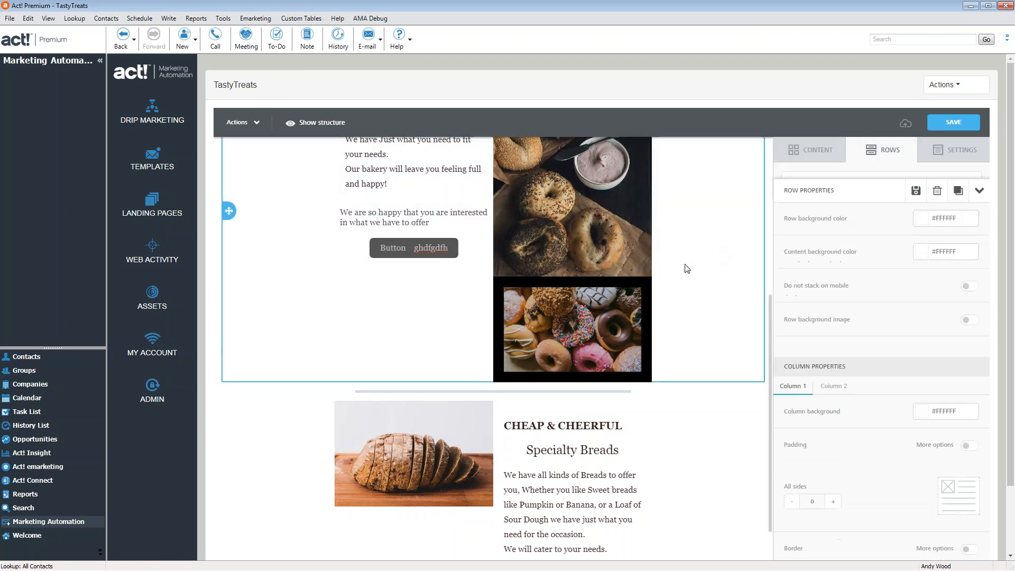
click(472, 248)
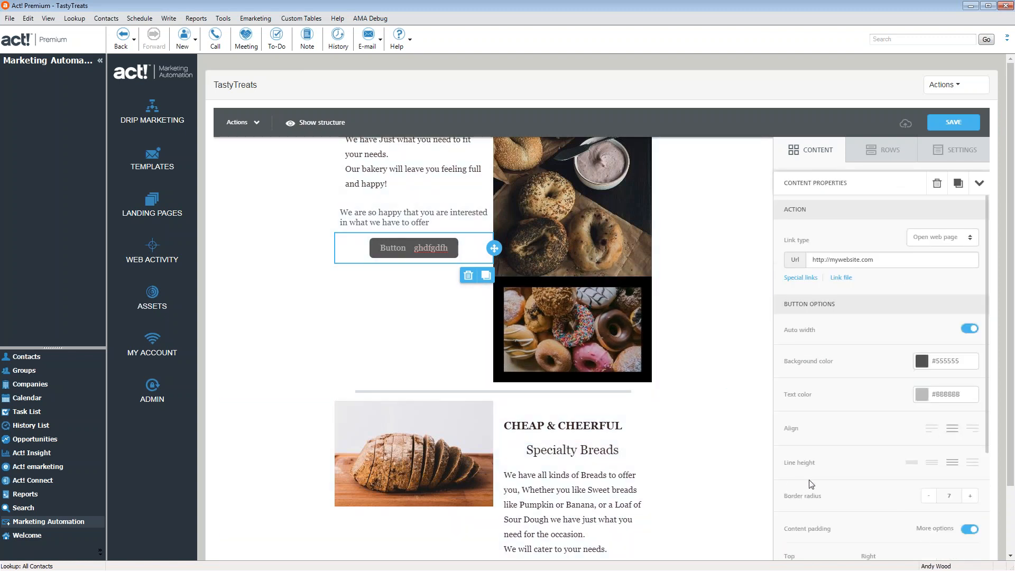
scroll(875, 502, down, 4)
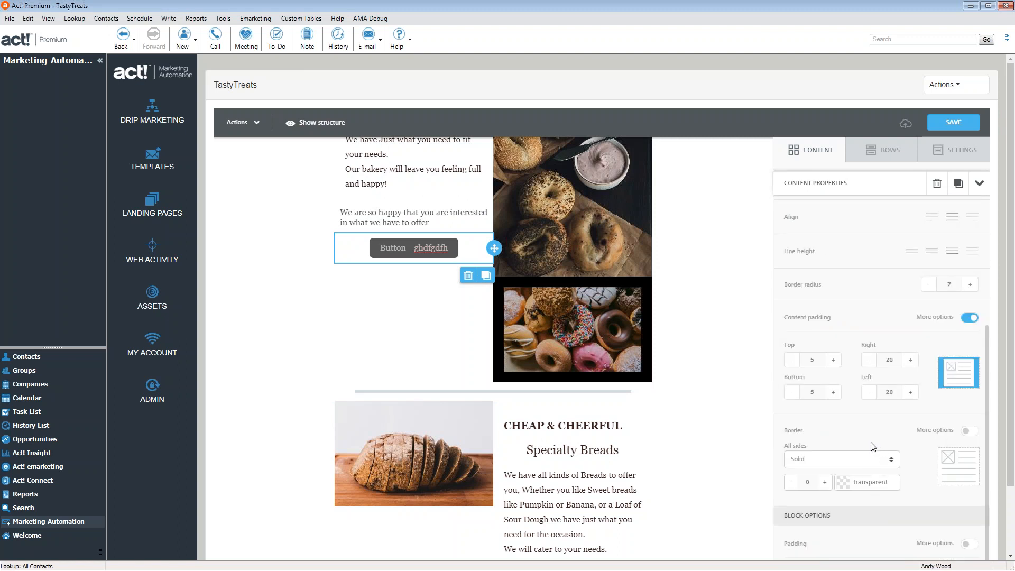
Keep the button's right padding at 20 and set its border colour to #352220
click(869, 361)
click(910, 361)
click(870, 362)
click(909, 361)
click(843, 482)
click(826, 503)
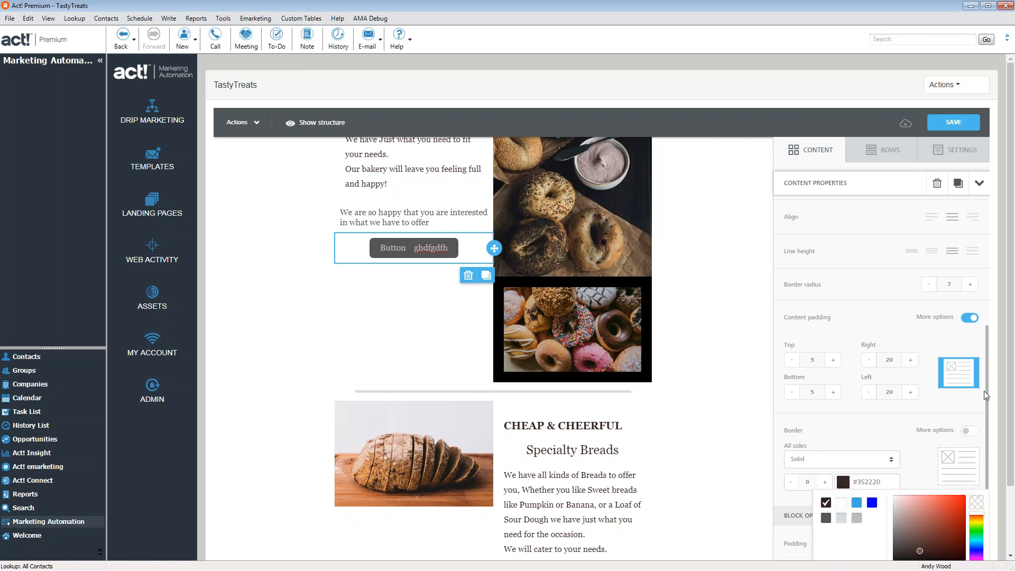
Give the button separate border widths: right 5 and bottom 4
click(969, 431)
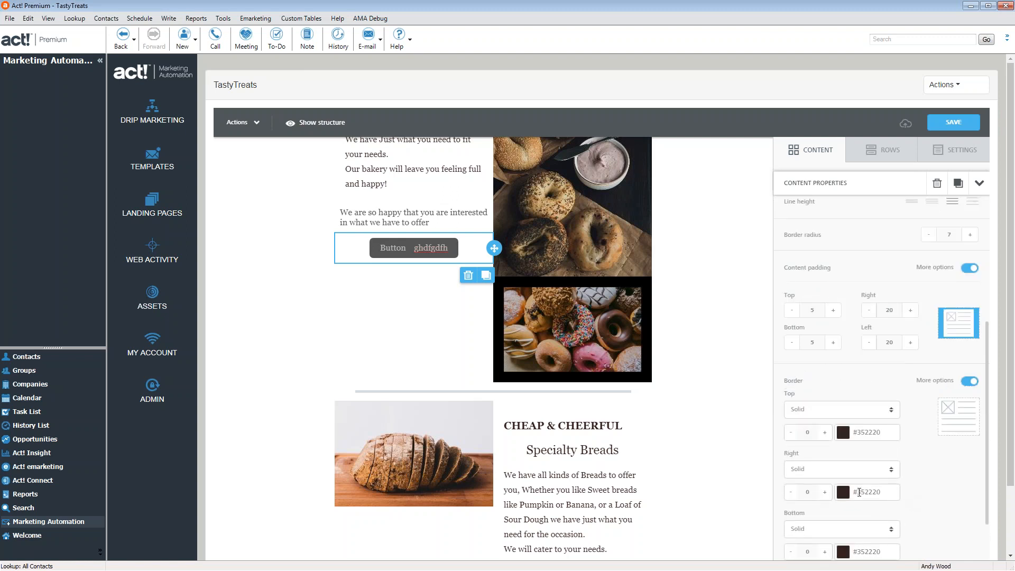
click(826, 495)
click(826, 495)
click(826, 495)
click(826, 494)
click(826, 494)
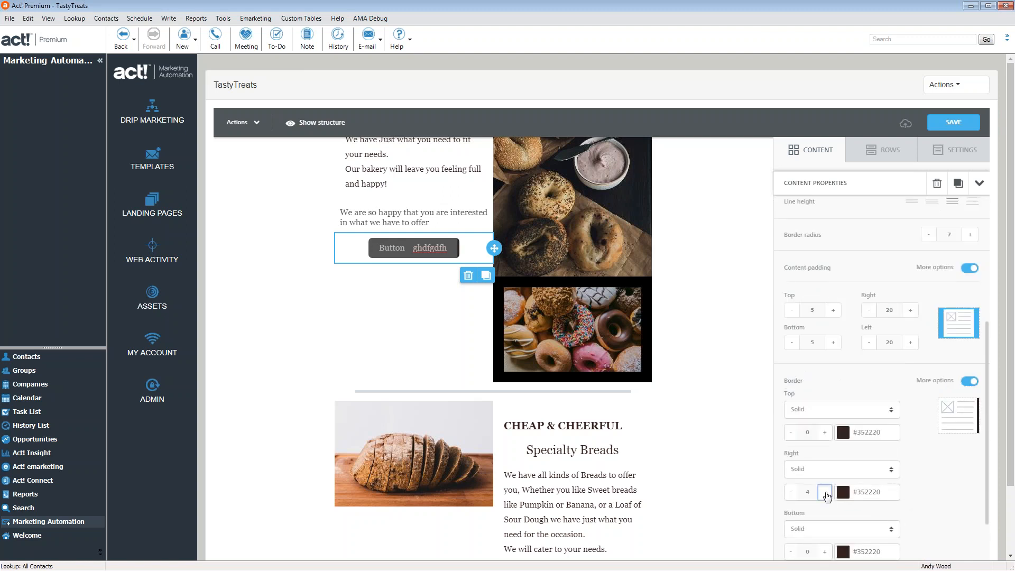
scroll(831, 527, down, 2)
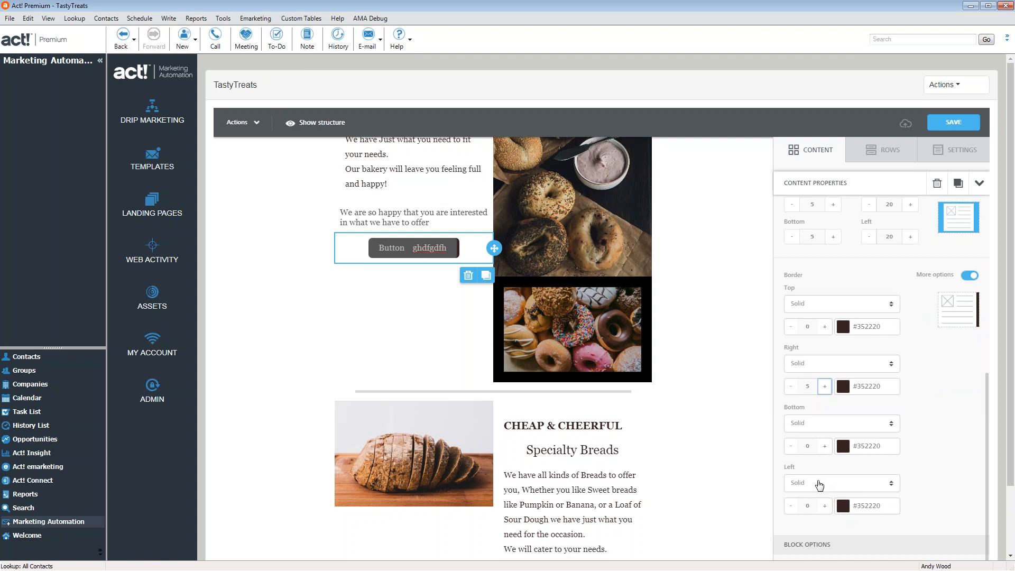
click(825, 447)
click(825, 447)
click(826, 447)
click(826, 447)
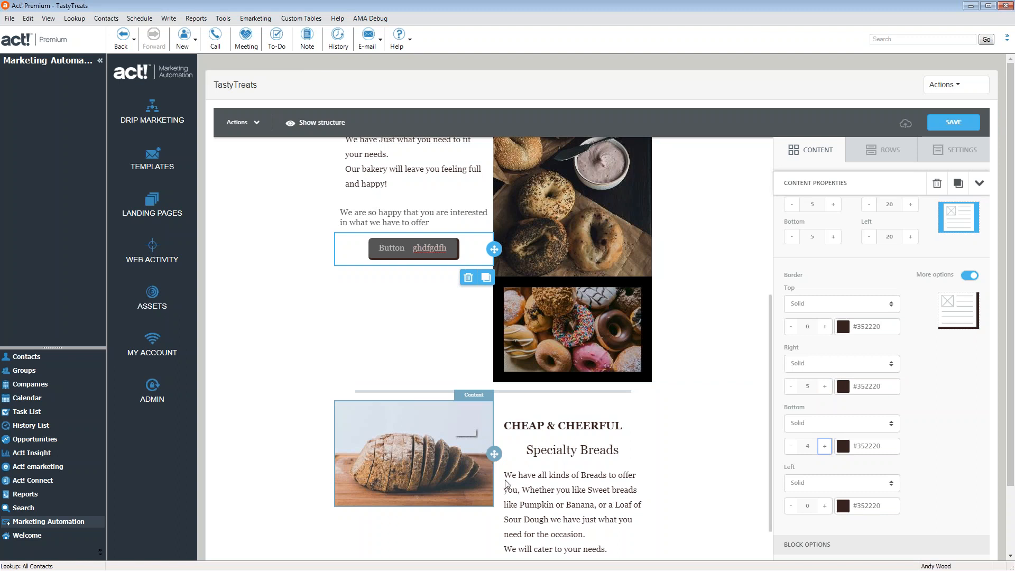
Hide the button on mobile and save the TastyTreats email template
scroll(960, 422, down, 2)
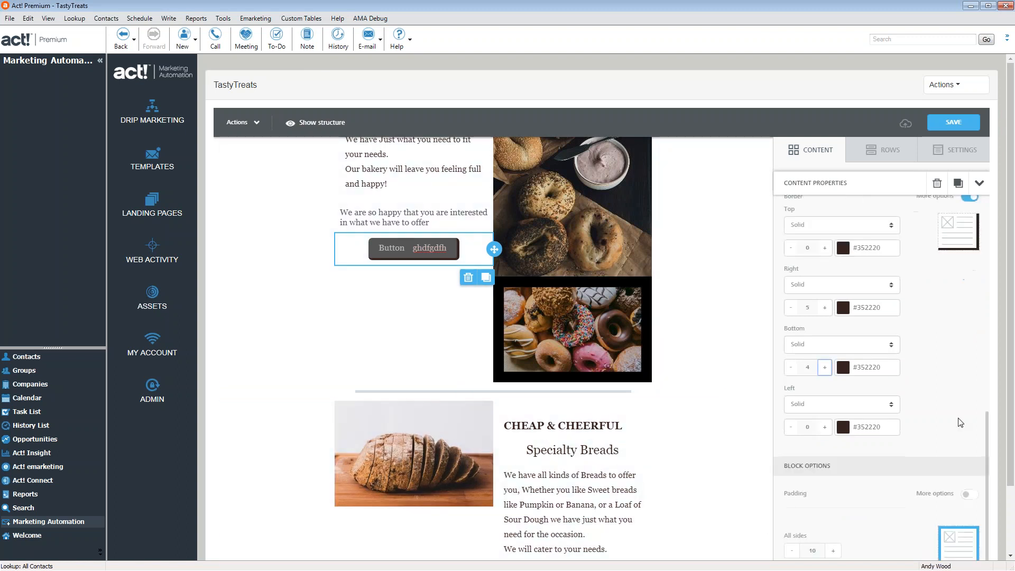
scroll(961, 424, up, 8)
scroll(960, 425, down, 6)
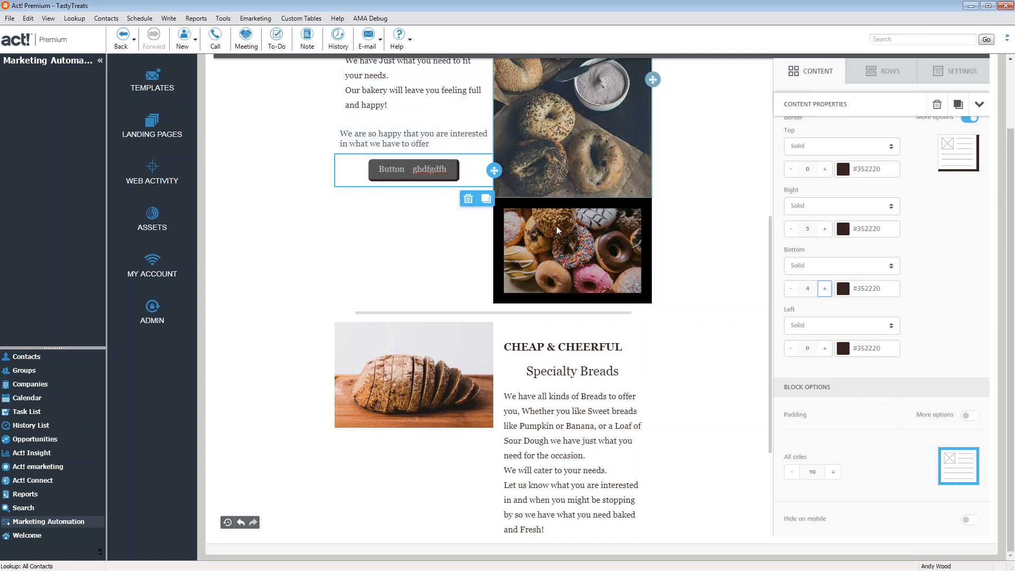
click(970, 525)
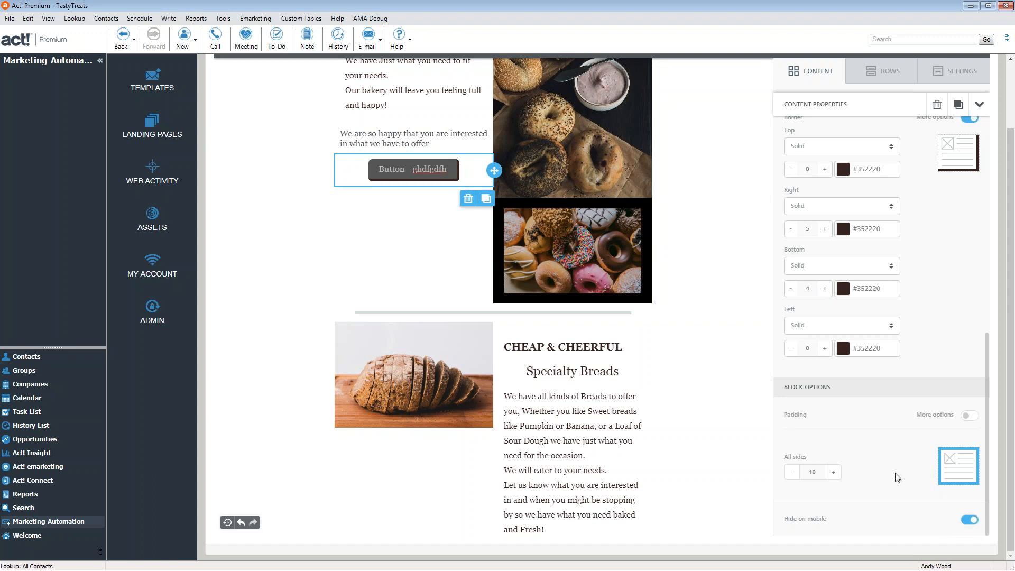
scroll(899, 449, up, 10)
click(966, 96)
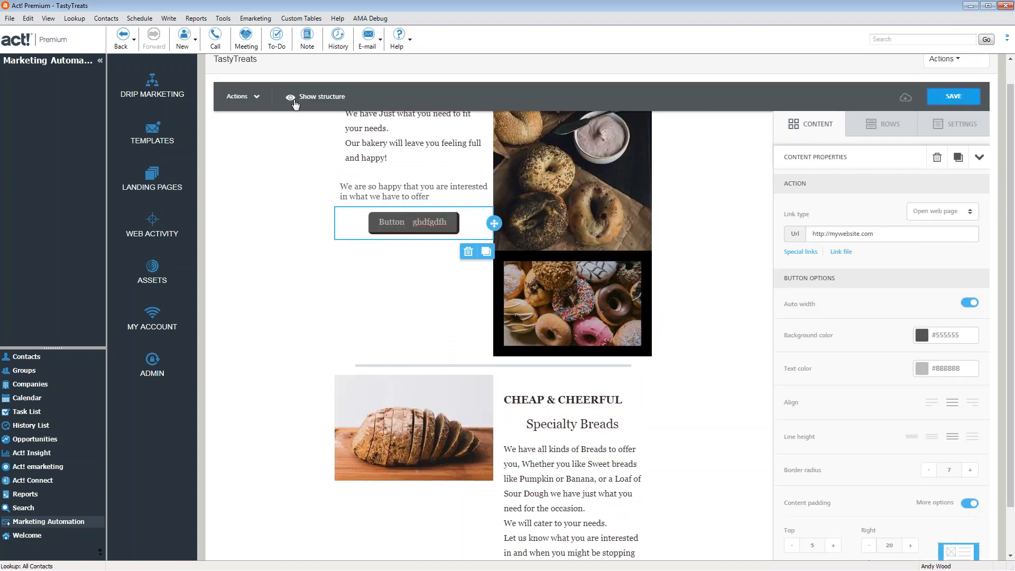
Preview the email via Actions > Preview, switch to Mobile and scroll through it
click(261, 106)
click(241, 123)
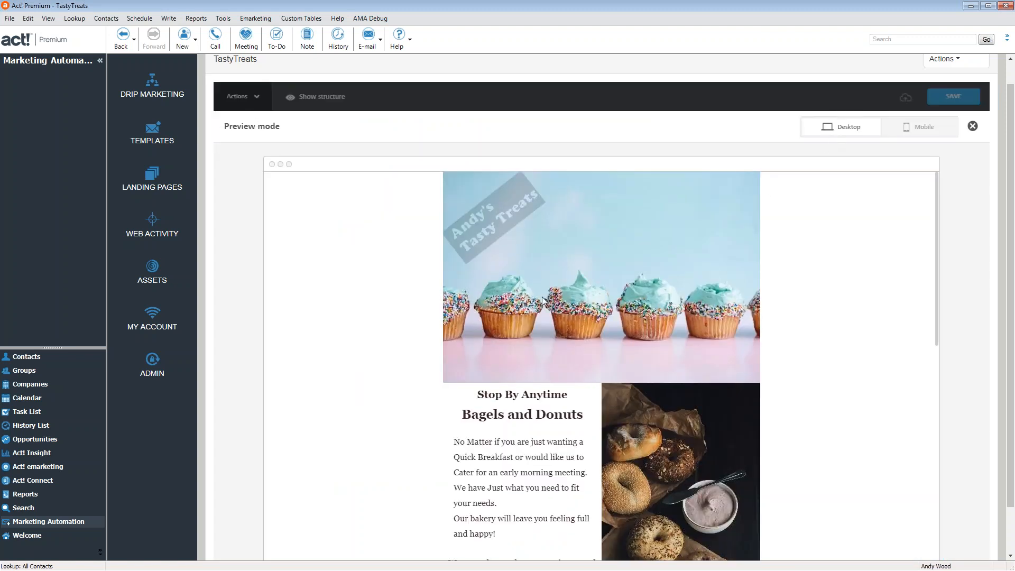
scroll(553, 286, down, 4)
scroll(646, 215, up, 4)
click(929, 135)
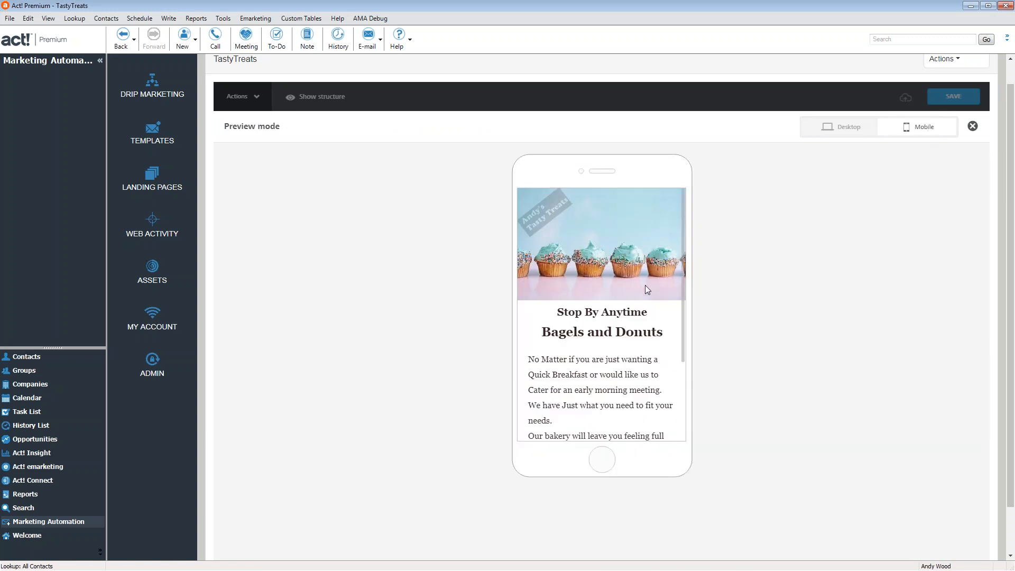
scroll(619, 235, down, 10)
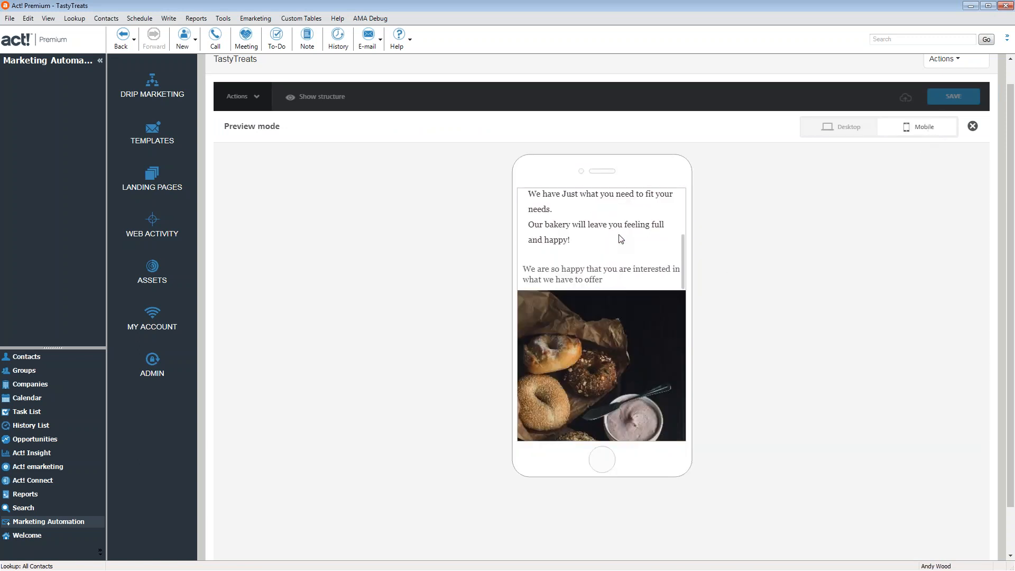
scroll(619, 233, down, 8)
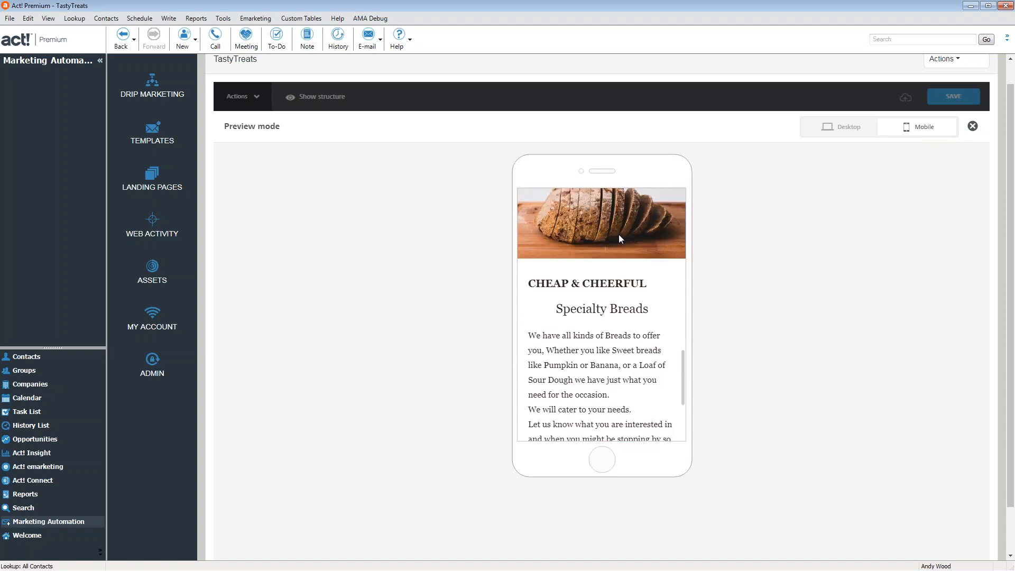
scroll(619, 236, up, 12)
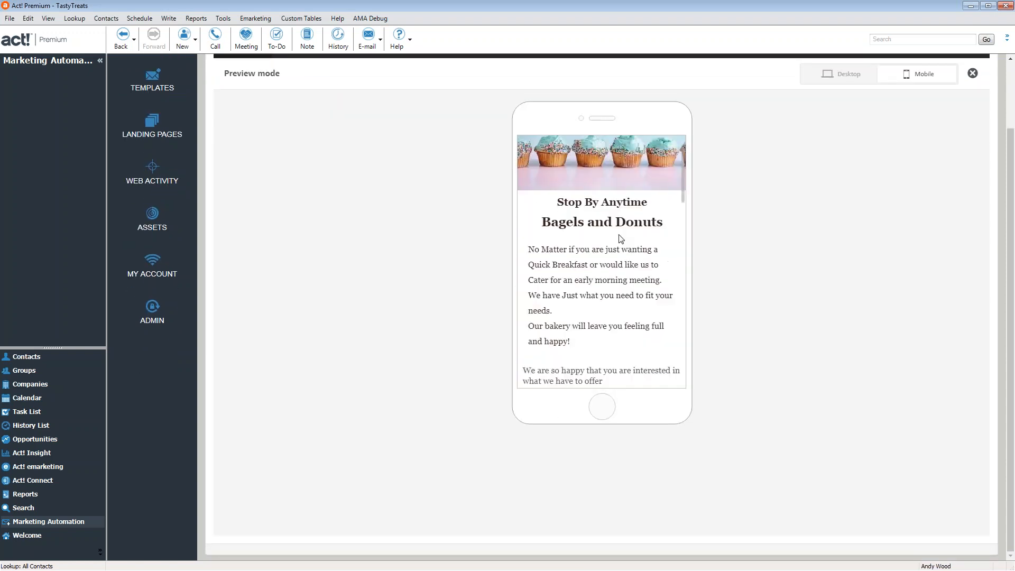
scroll(619, 245, down, 10)
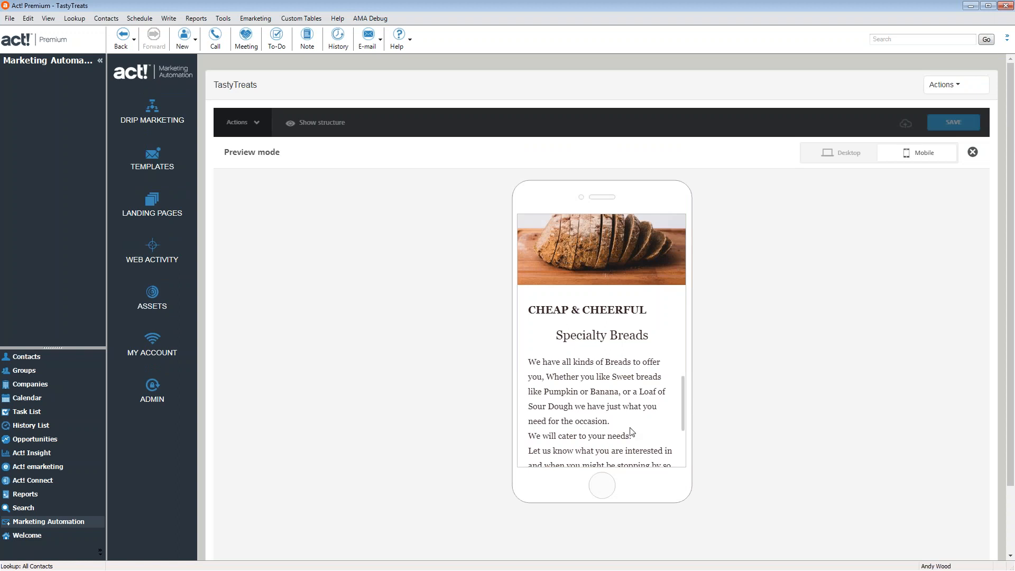
Close the preview and add a Social block below the 'Half off your first Order' button
click(973, 153)
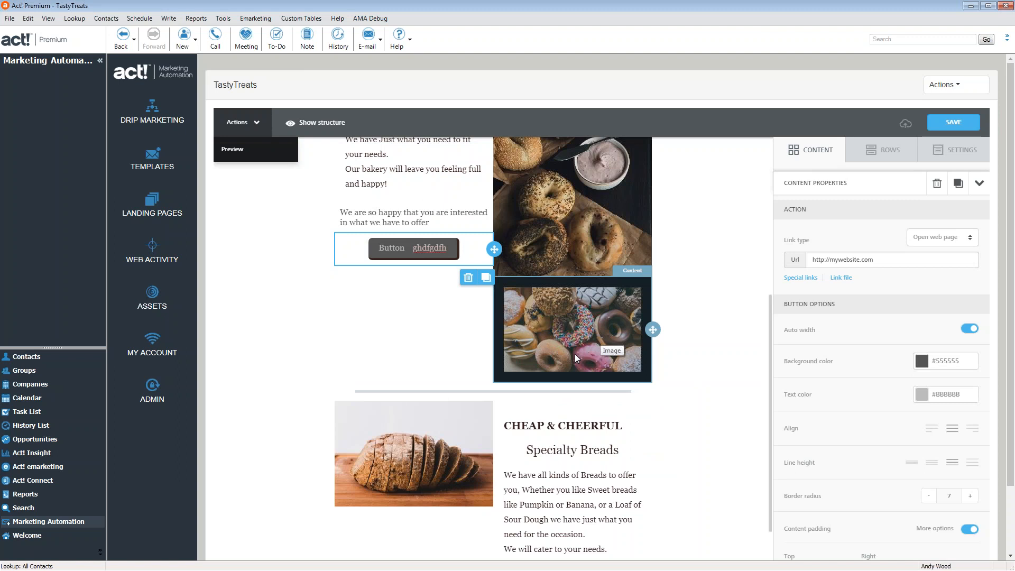
scroll(575, 354, up, 2)
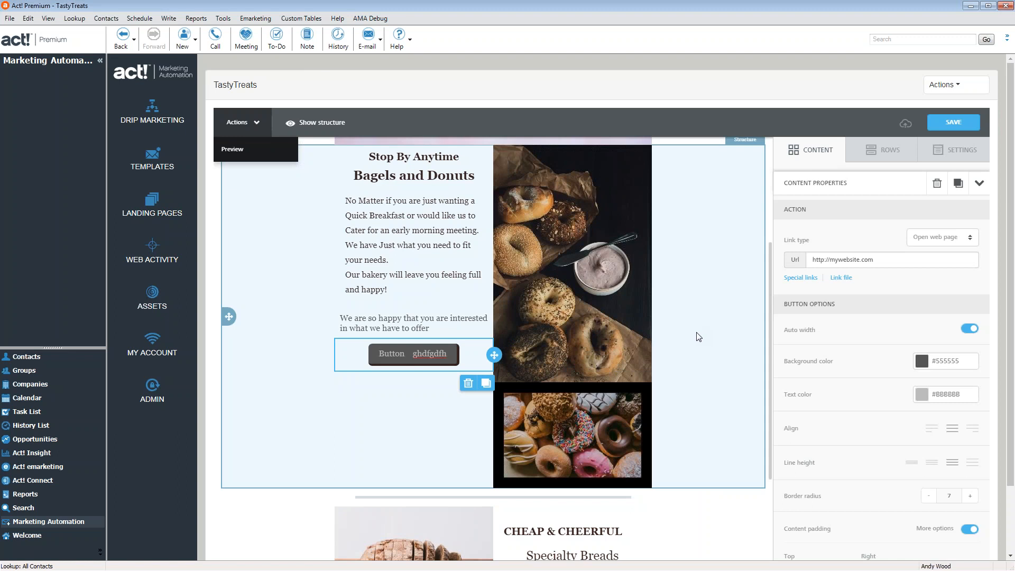
click(826, 157)
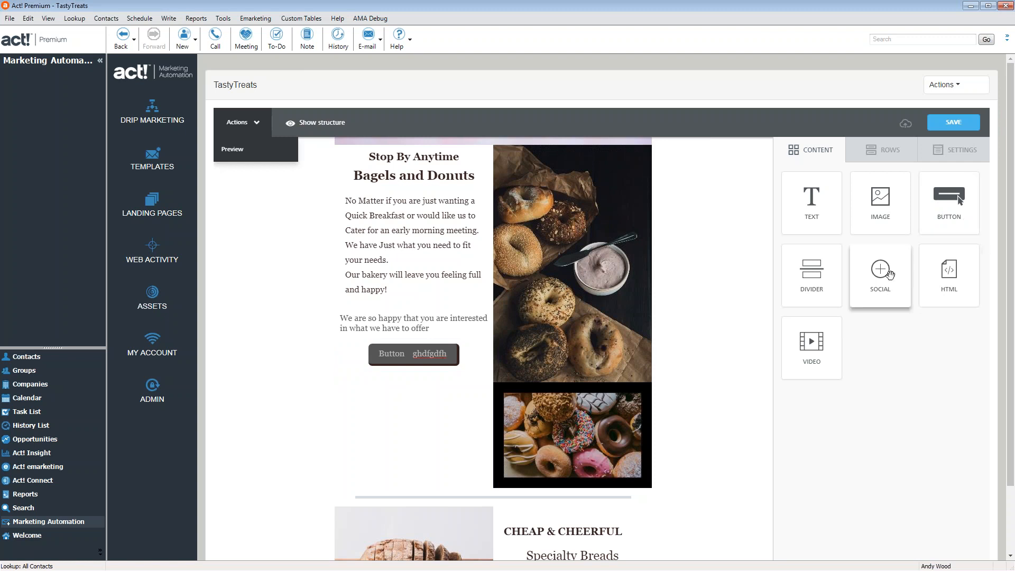
scroll(657, 356, down, 8)
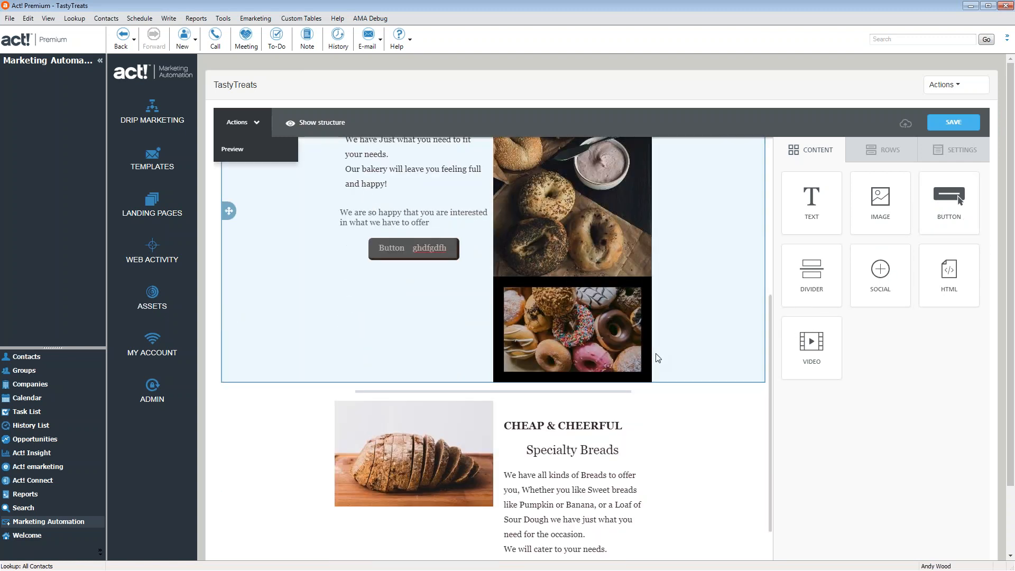
drag(880, 191, 528, 466)
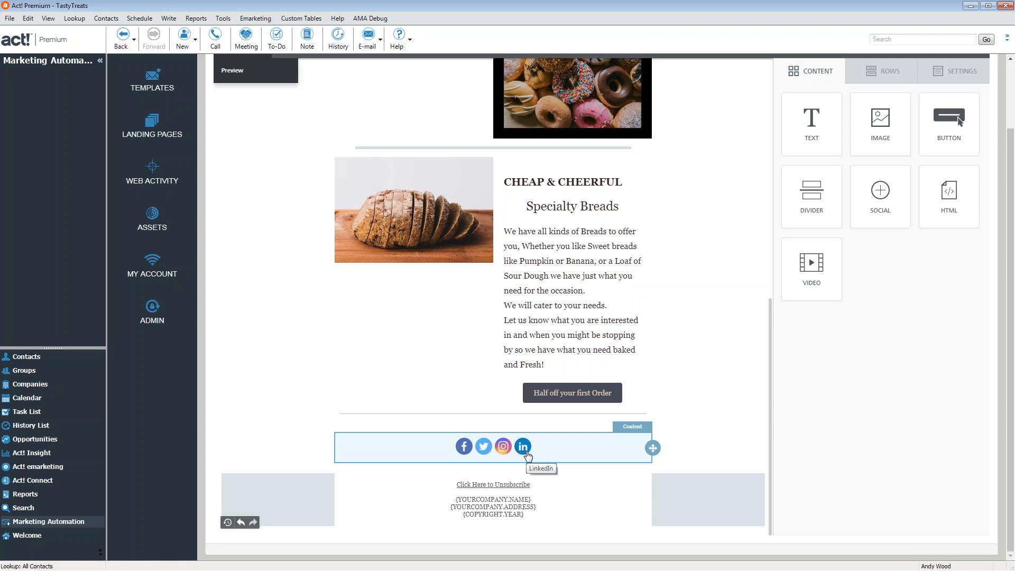
click(557, 453)
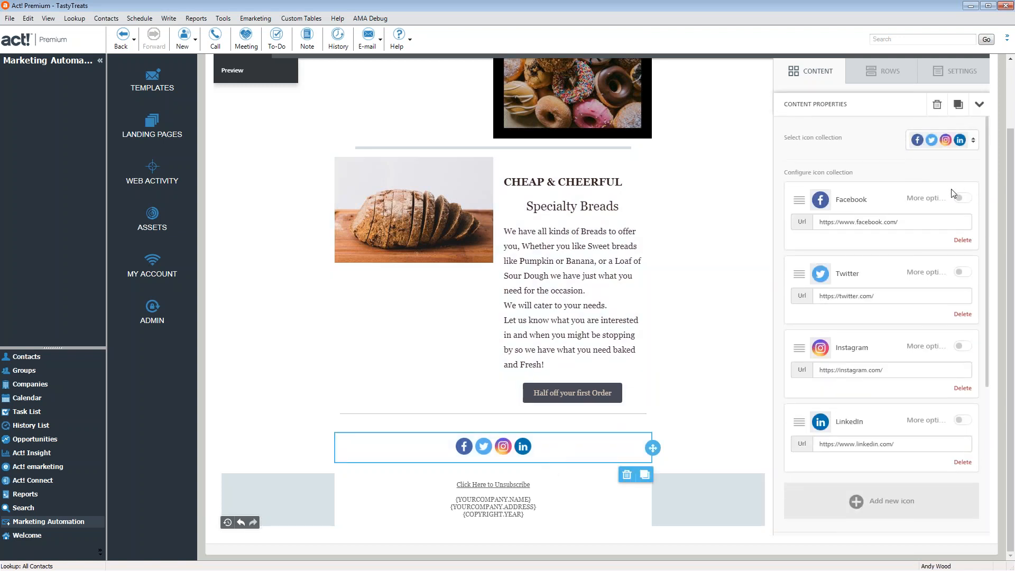
Add a Pinterest icon from the Social Follow icons to the row
click(916, 222)
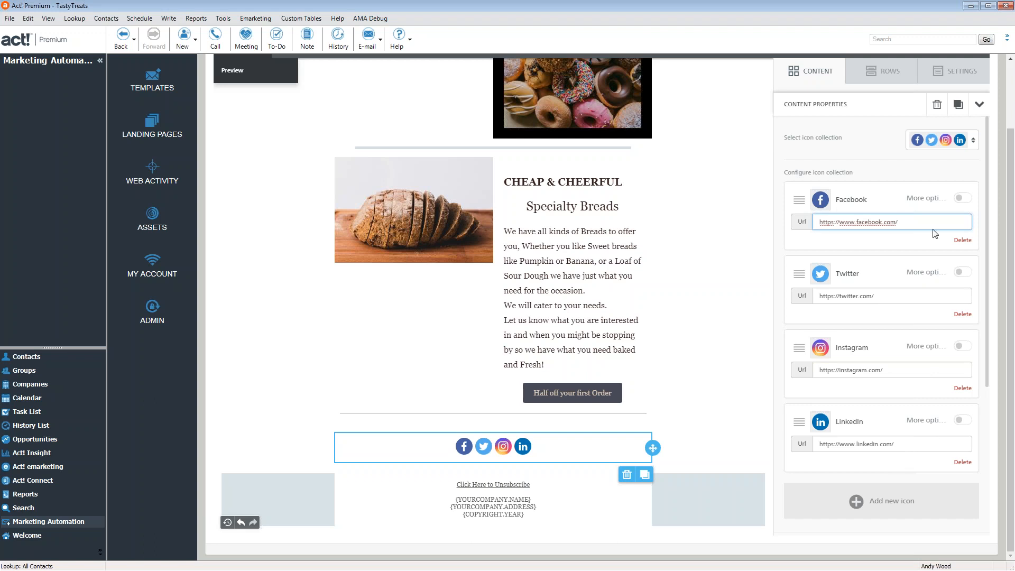
click(860, 508)
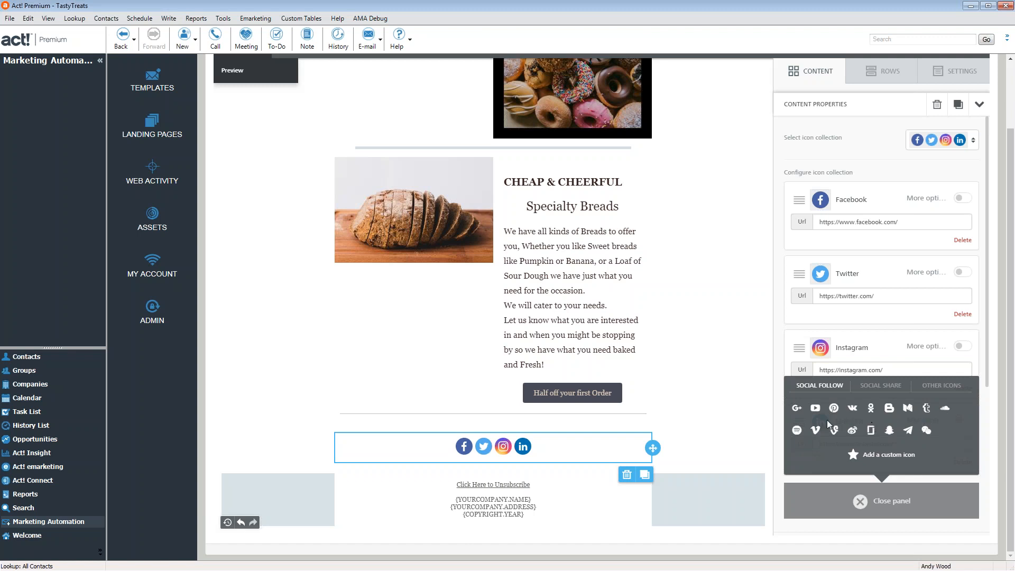
click(880, 390)
click(935, 407)
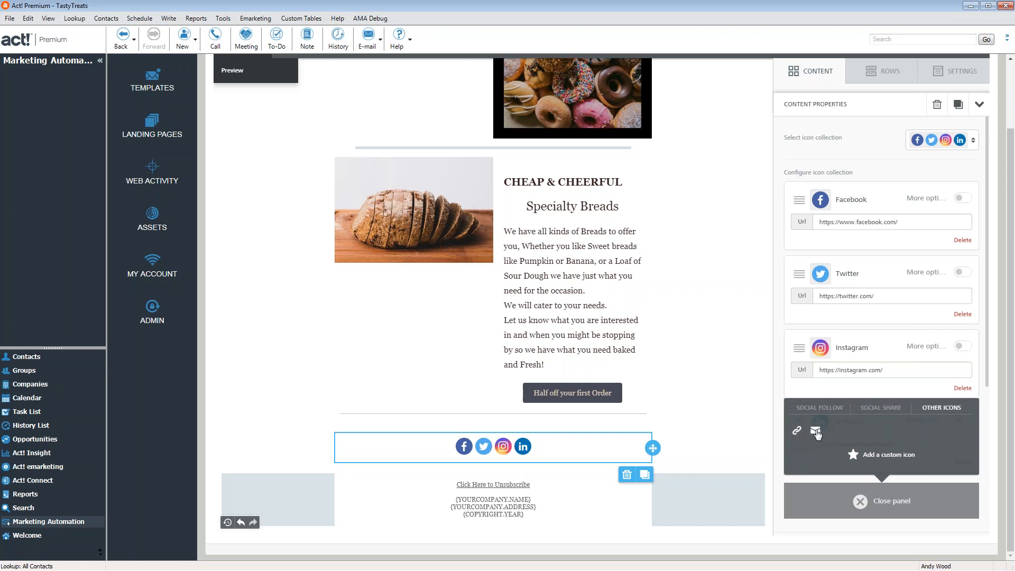
click(819, 408)
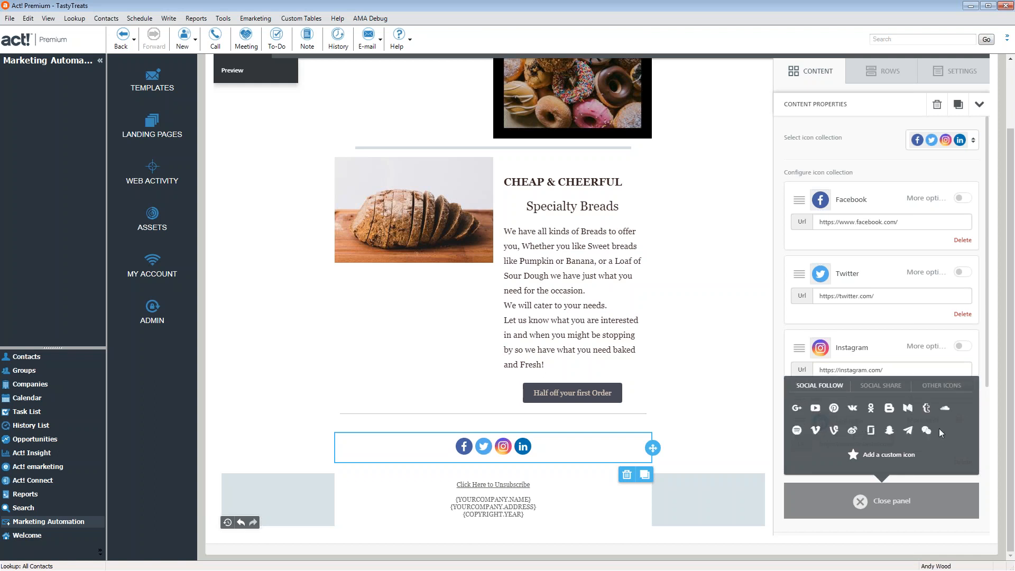
click(834, 408)
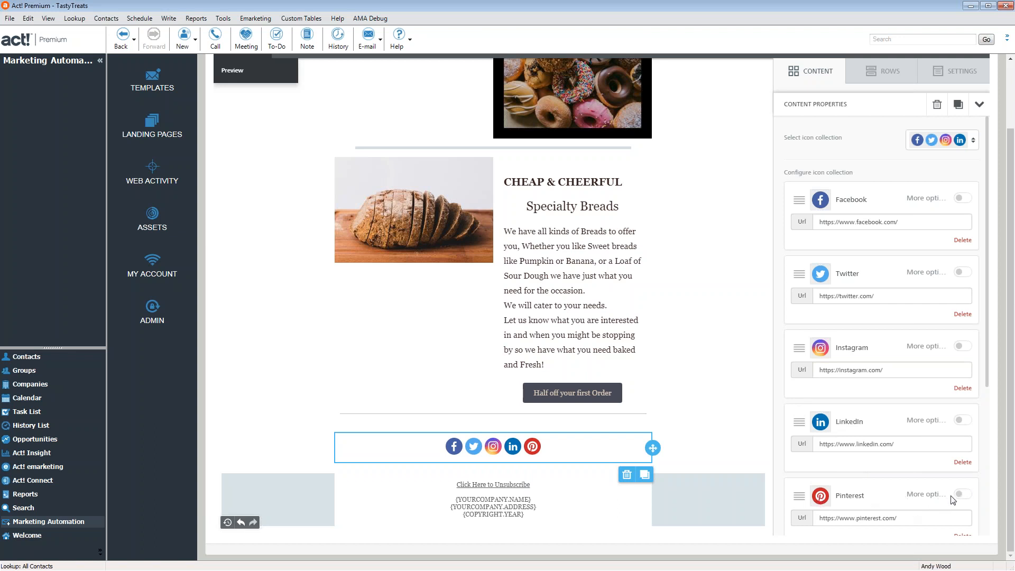
Delete the Pinterest and Instagram icon cards
scroll(899, 497, down, 4)
scroll(901, 489, up, 2)
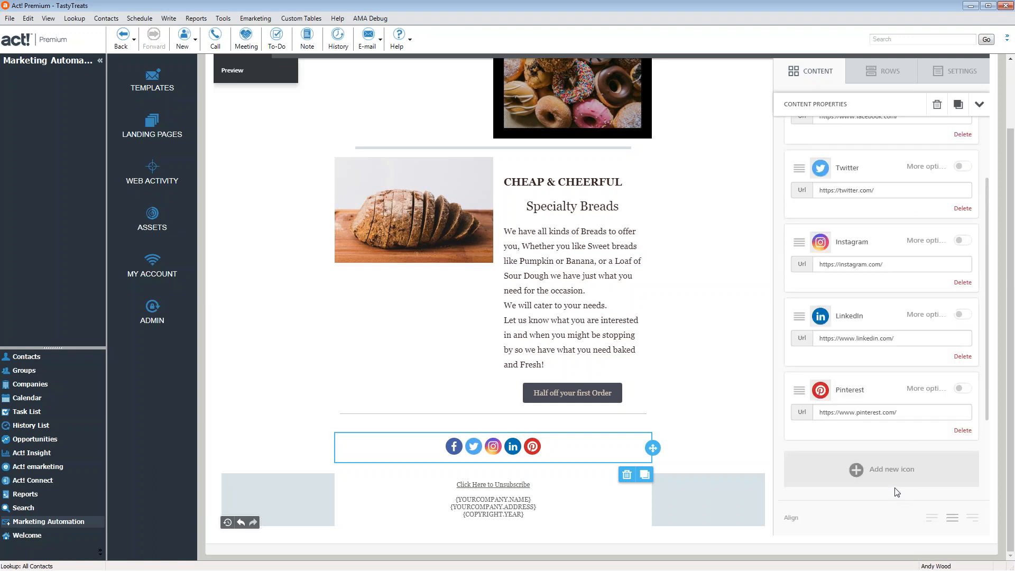
click(963, 430)
click(963, 283)
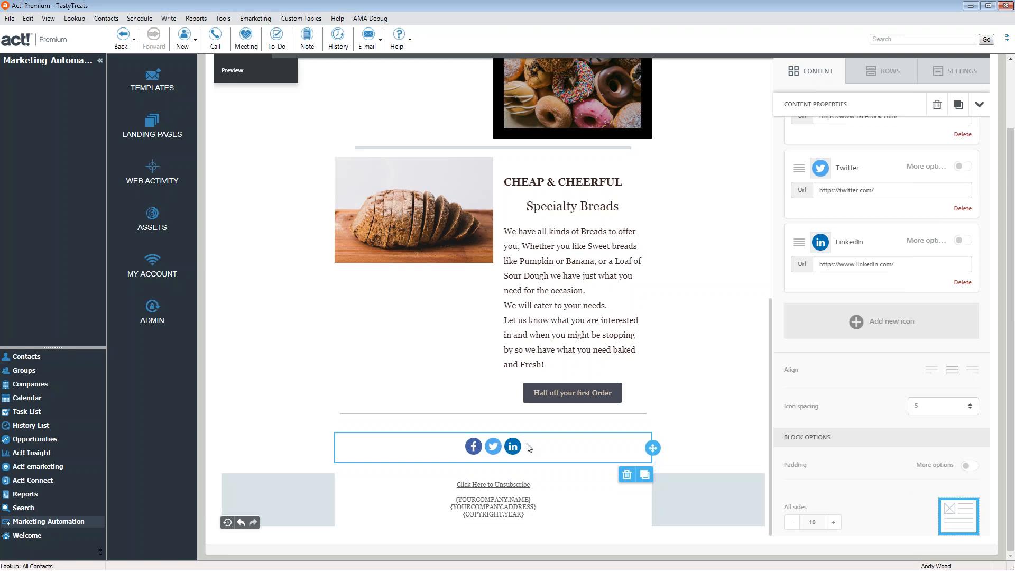
scroll(922, 410, up, 3)
scroll(846, 264, up, 2)
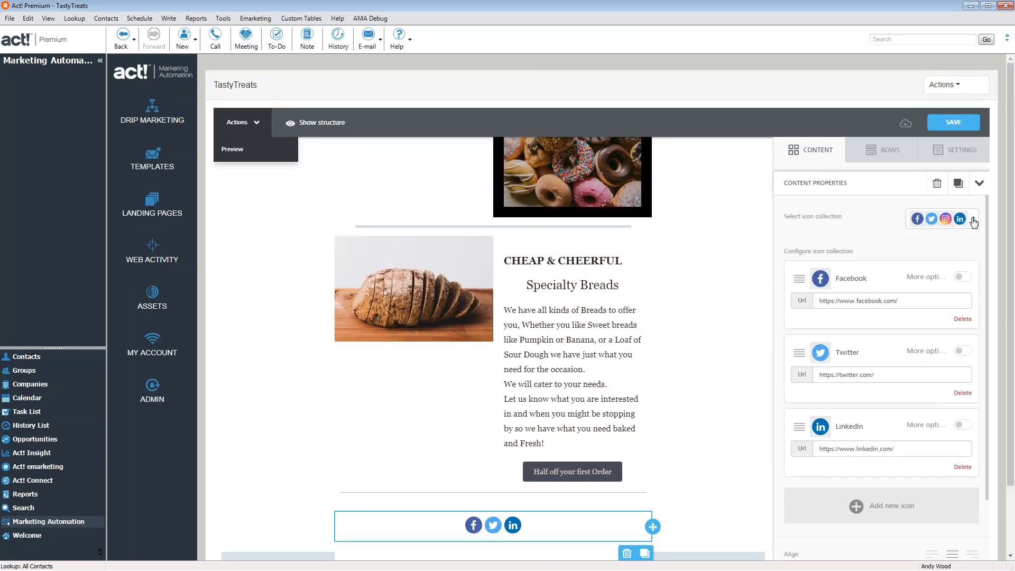
Try several icon collections, then switch the Facebook, Twitter and LinkedIn icons to white circles
click(974, 223)
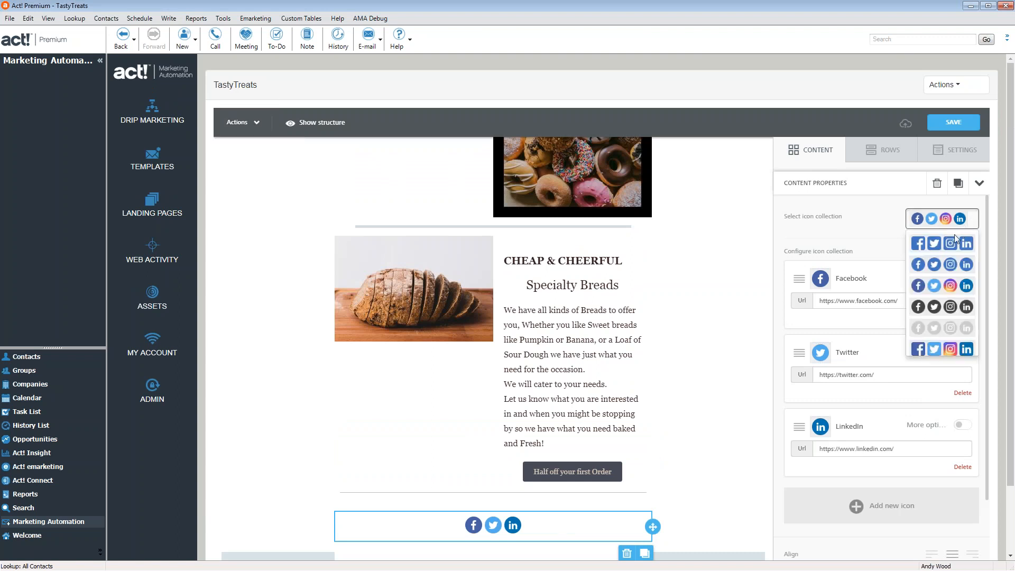
click(950, 244)
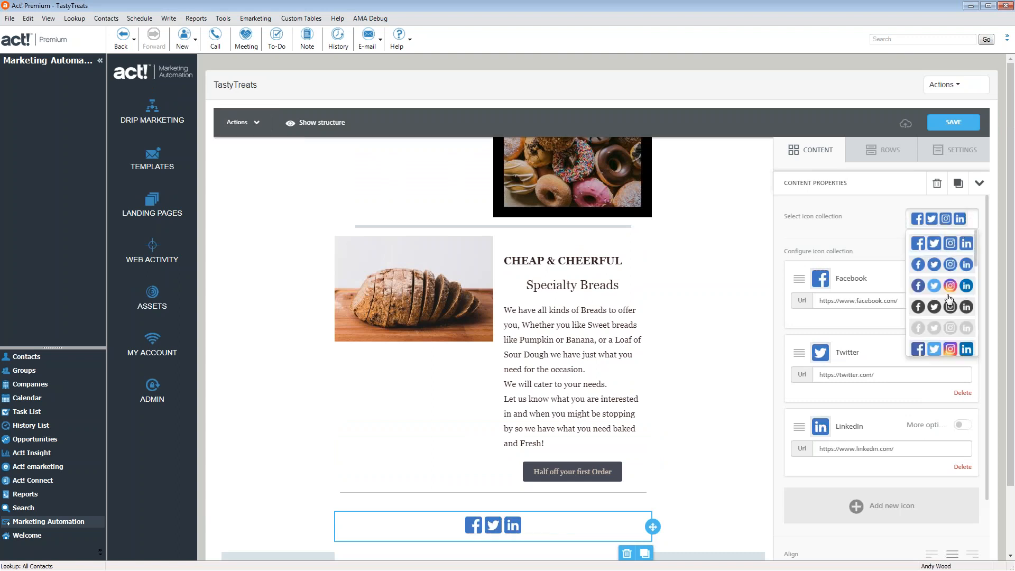
click(940, 332)
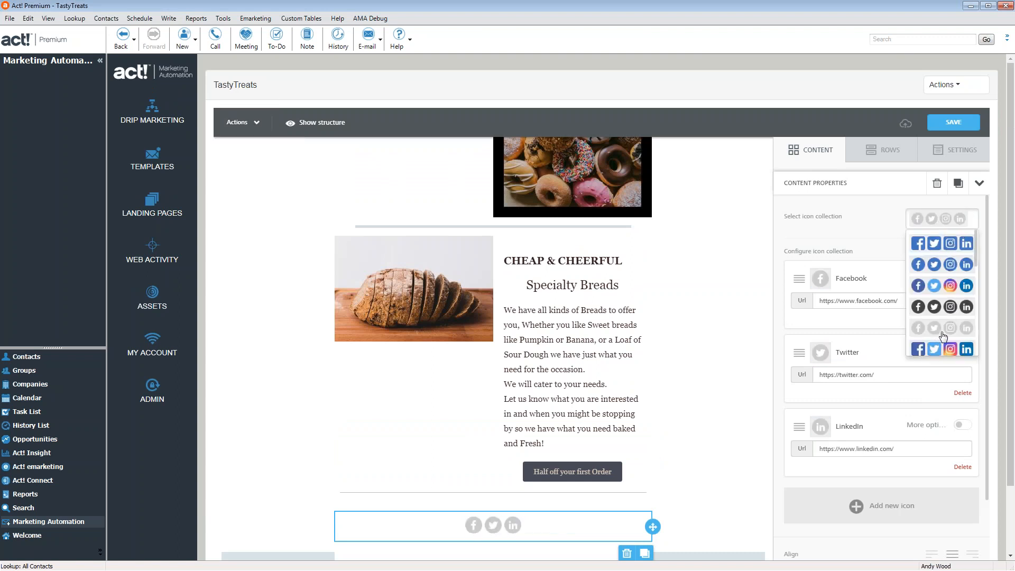
scroll(944, 336, down, 2)
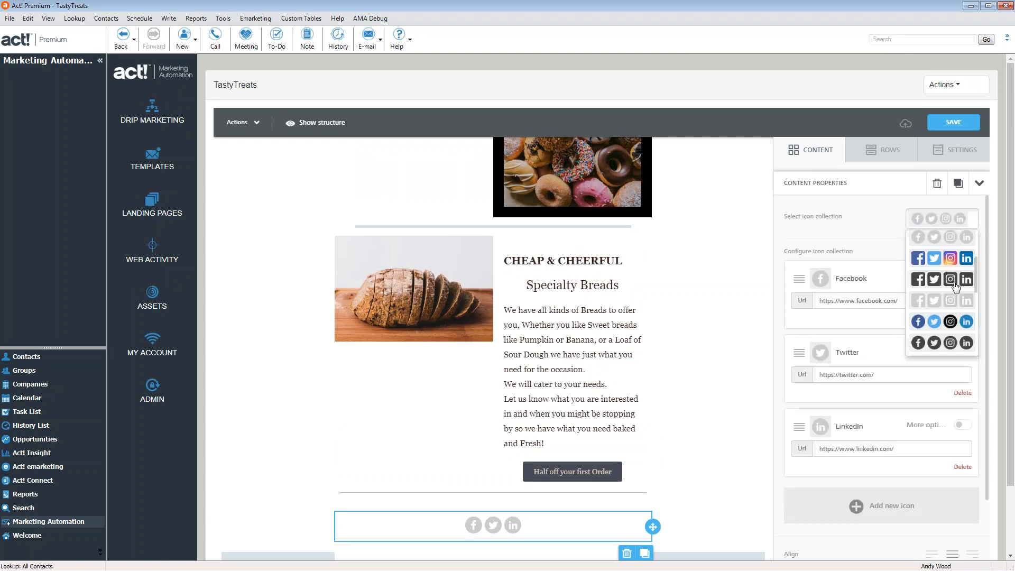
scroll(956, 286, down, 2)
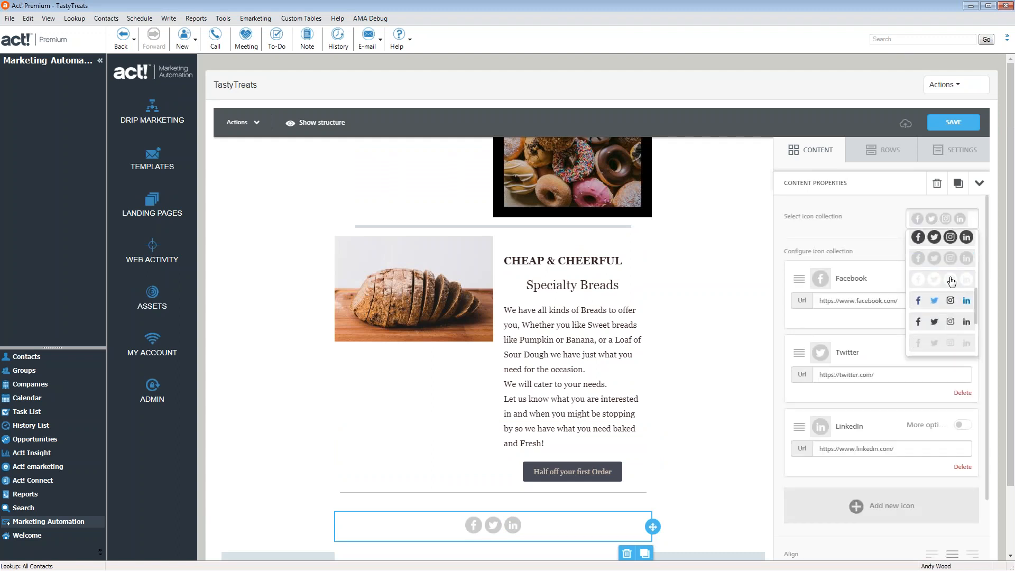
click(952, 281)
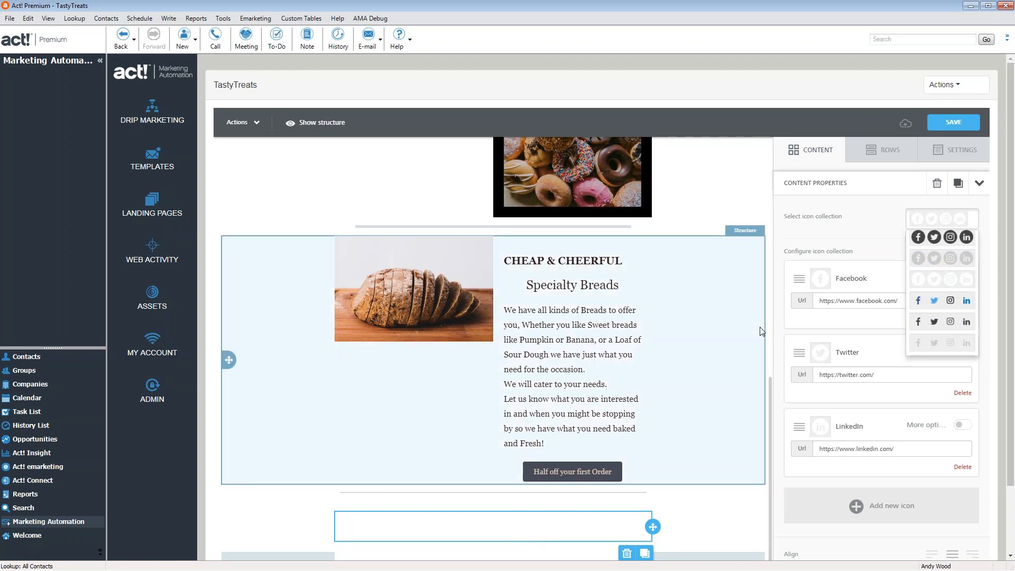
click(744, 373)
click(822, 156)
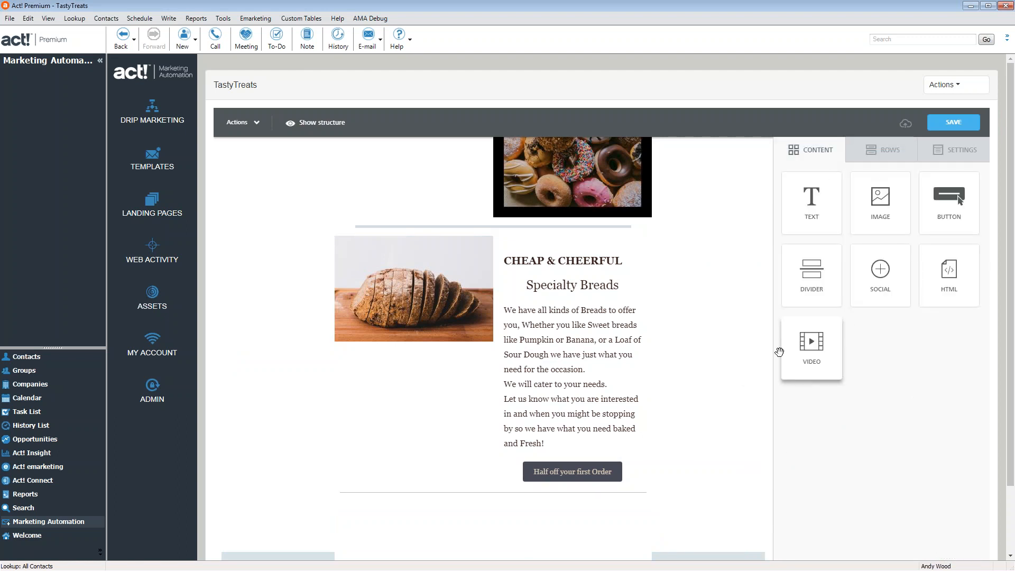
Drop a Video block under the bread image and paste the YouTube link as its Video url
scroll(712, 332, down, 1)
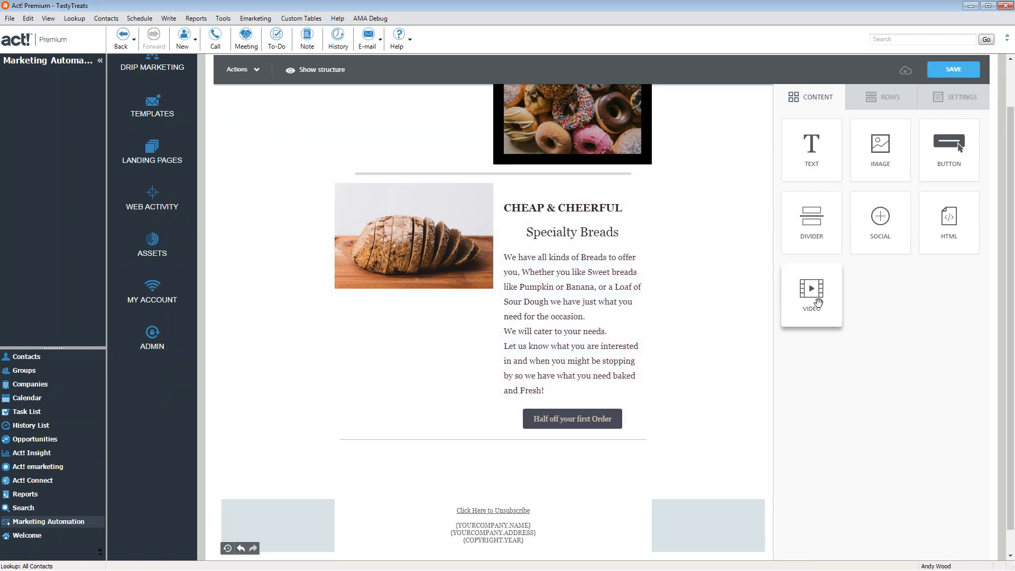
mouse_move(812, 292)
mouse_down()
mouse_move(391, 316)
mouse_move(401, 297)
mouse_move(414, 312)
mouse_move(414, 289)
mouse_up()
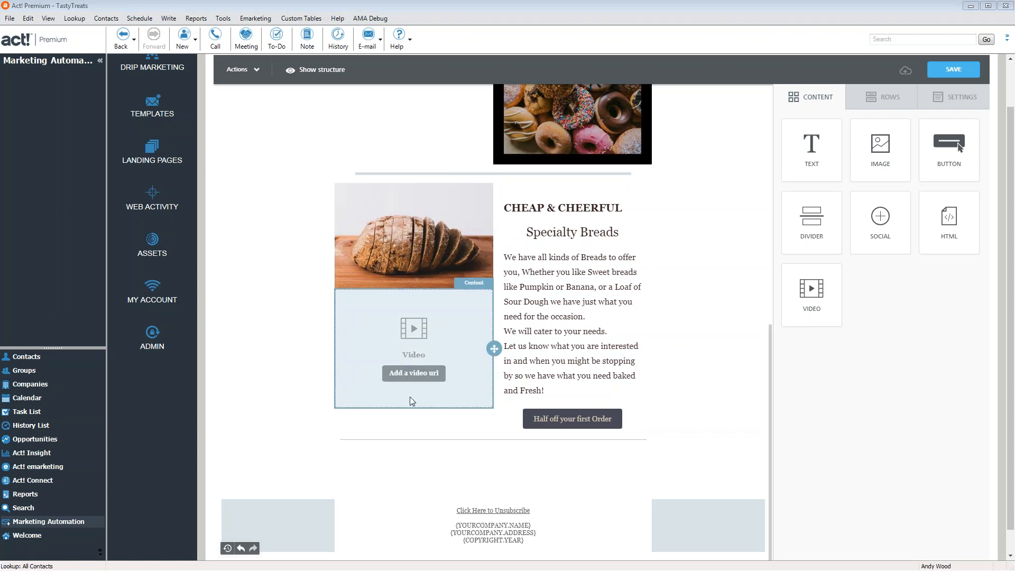
click(422, 379)
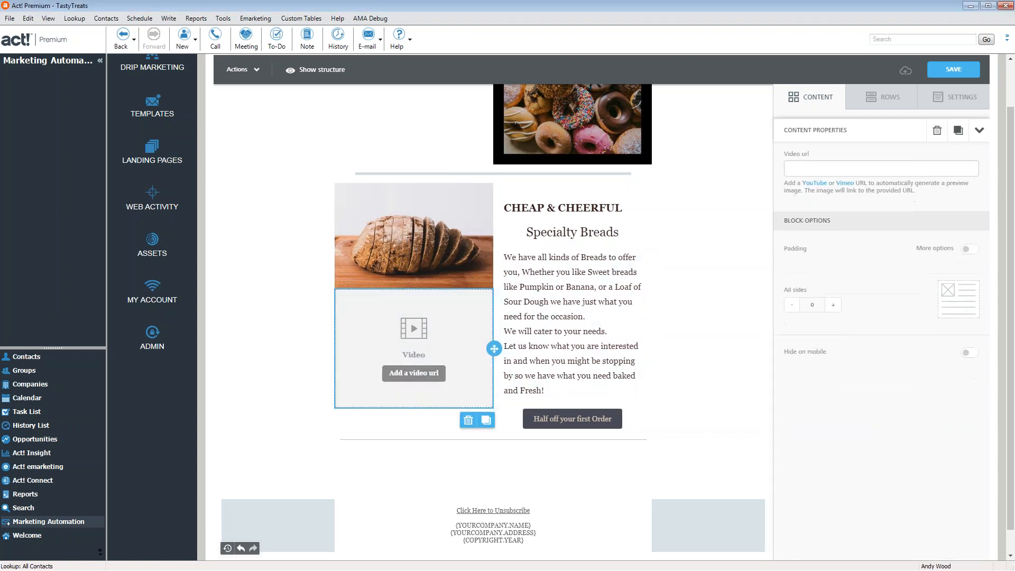
click(916, 175)
text(https://youtu.be/OOE5mjaH5r8)
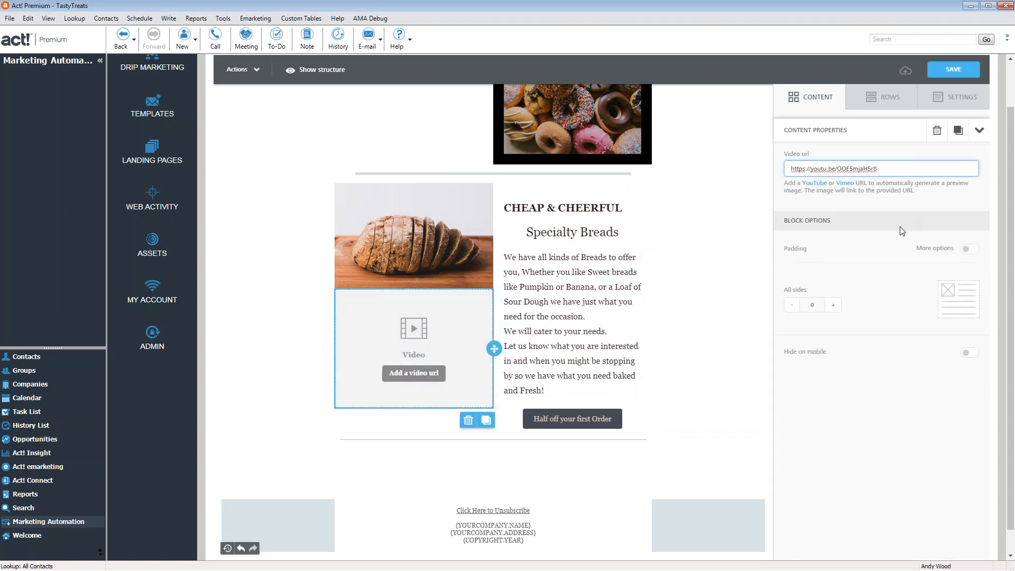
key(Tab)
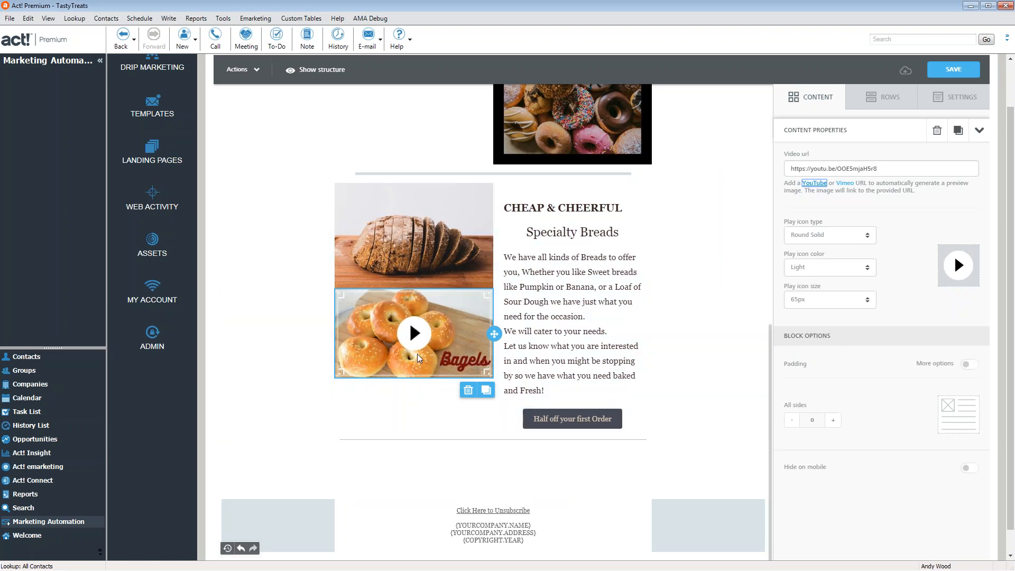
Inspect the footer row's background options and the email's #D9E4E8 background colour setting
click(704, 520)
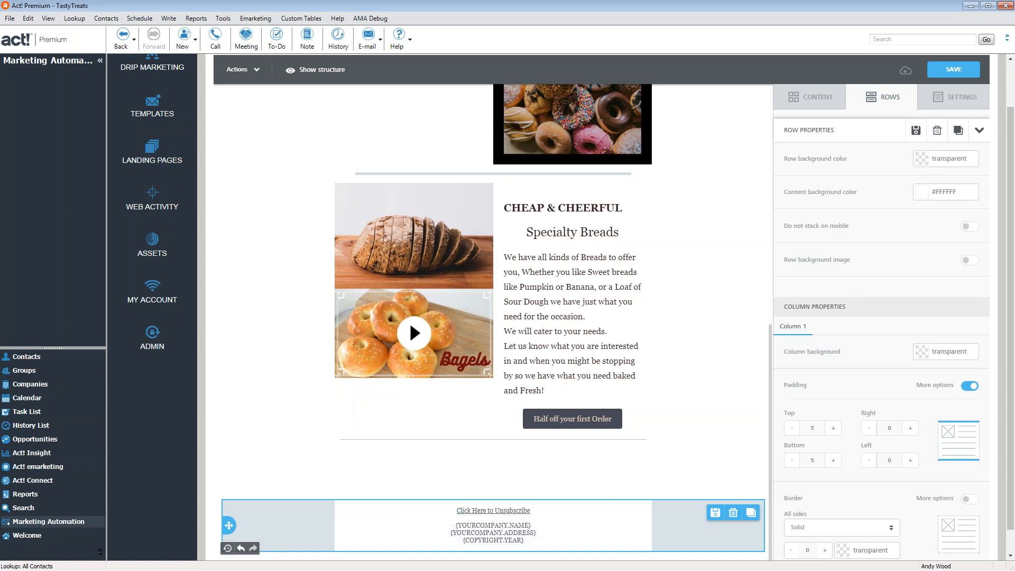
click(920, 161)
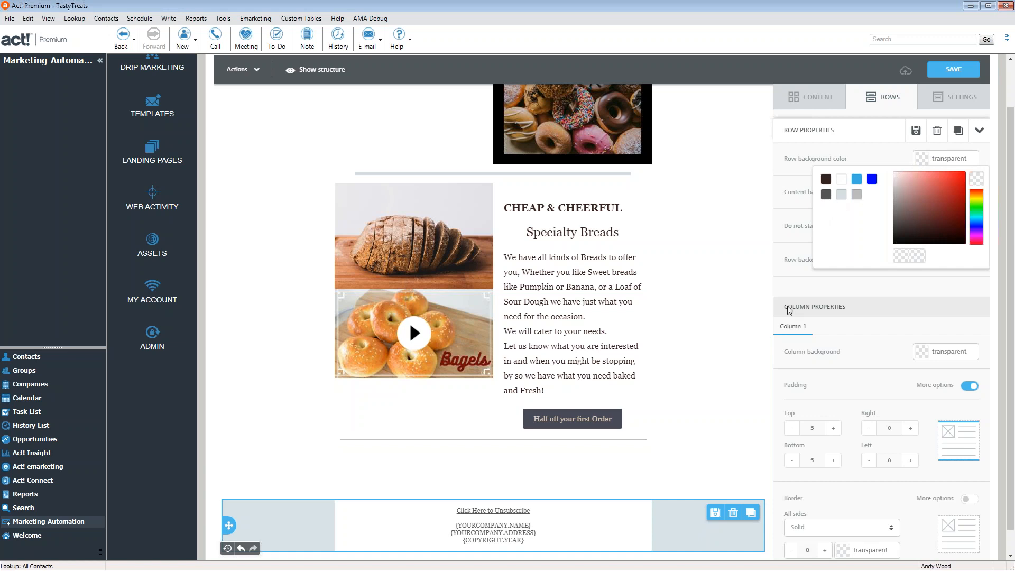
click(694, 479)
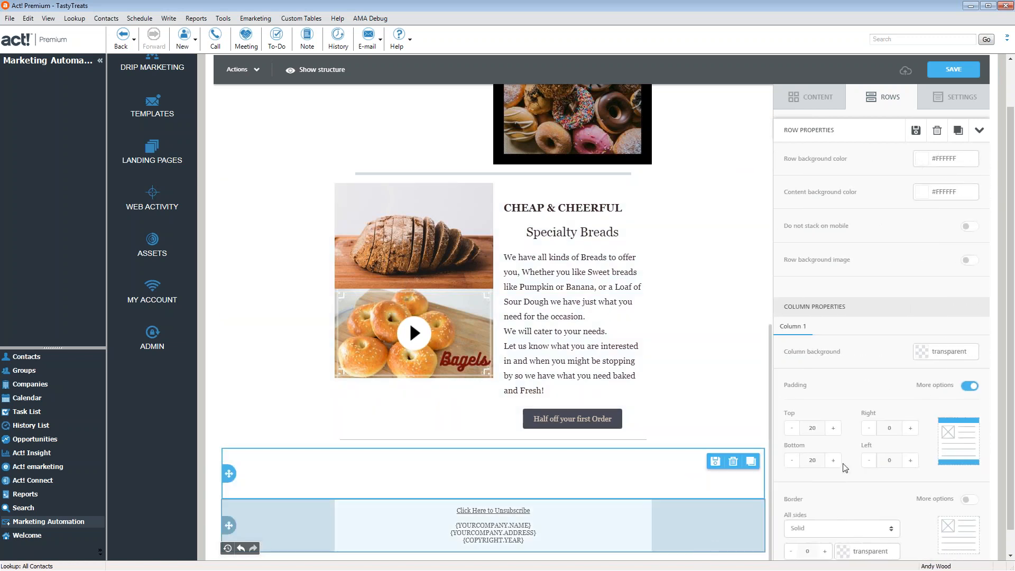
click(706, 542)
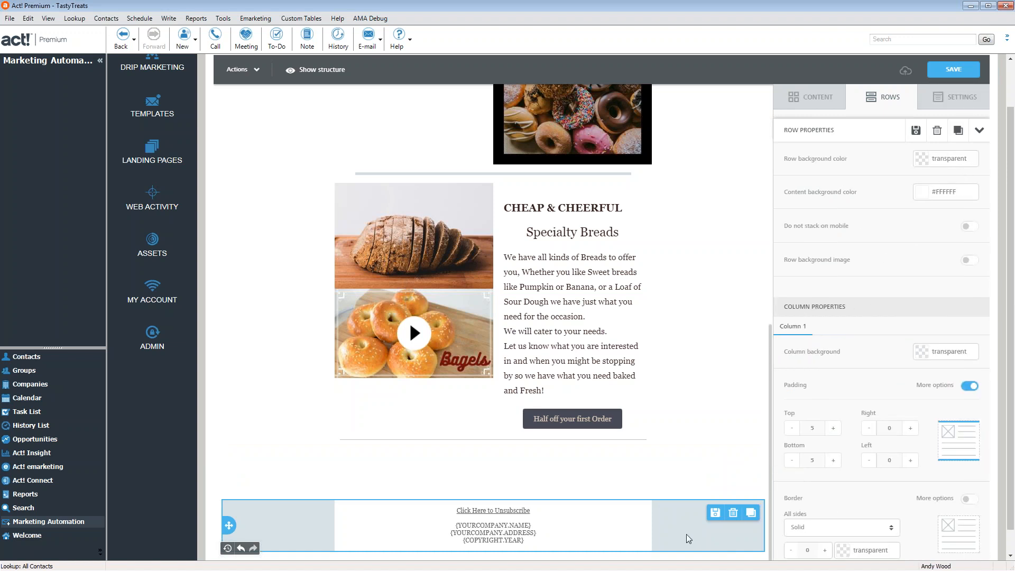
click(955, 97)
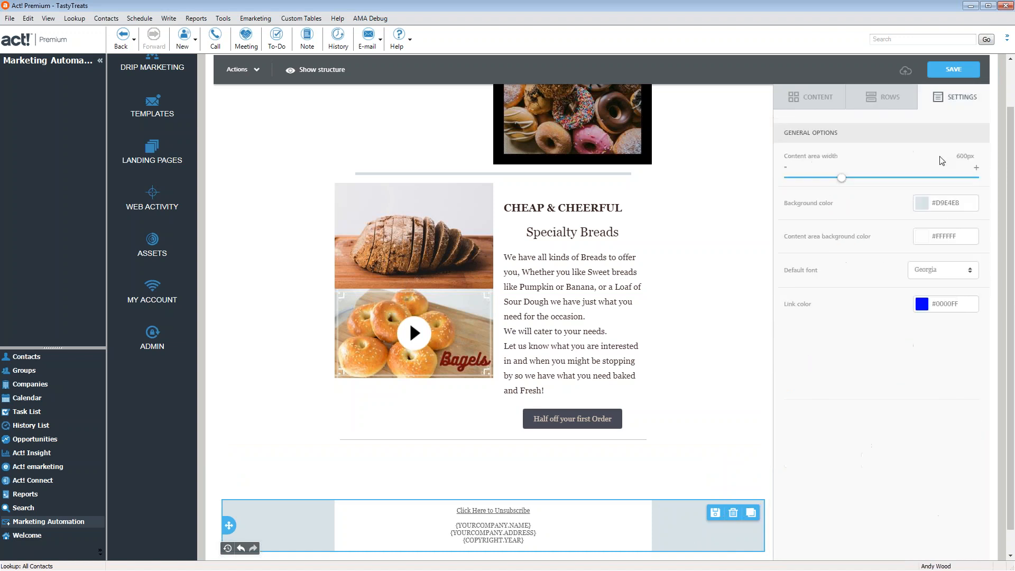
click(968, 199)
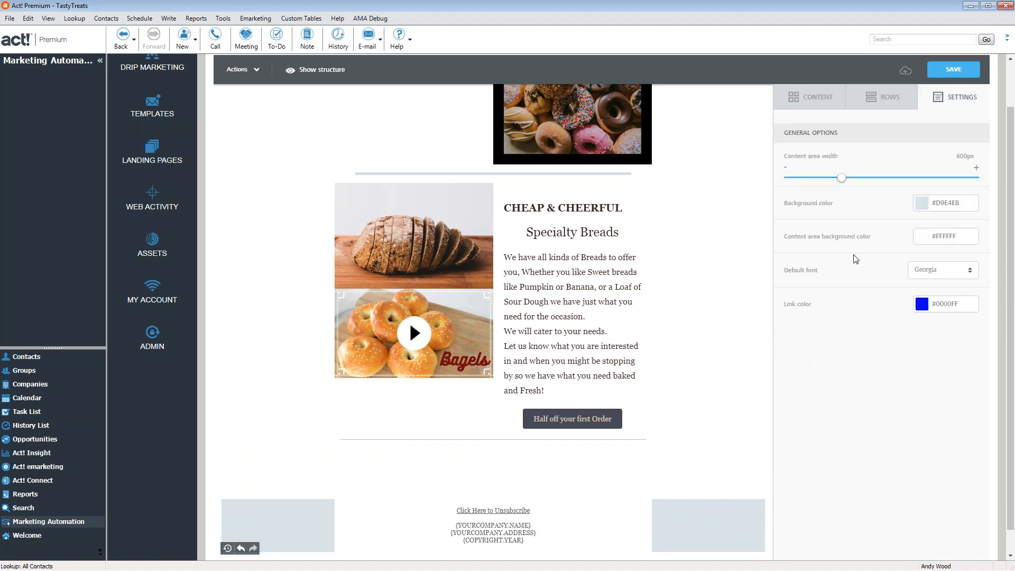
click(825, 102)
Give the empty row above the footer and the Cheap & Cheerful row light grey backgrounds
click(714, 487)
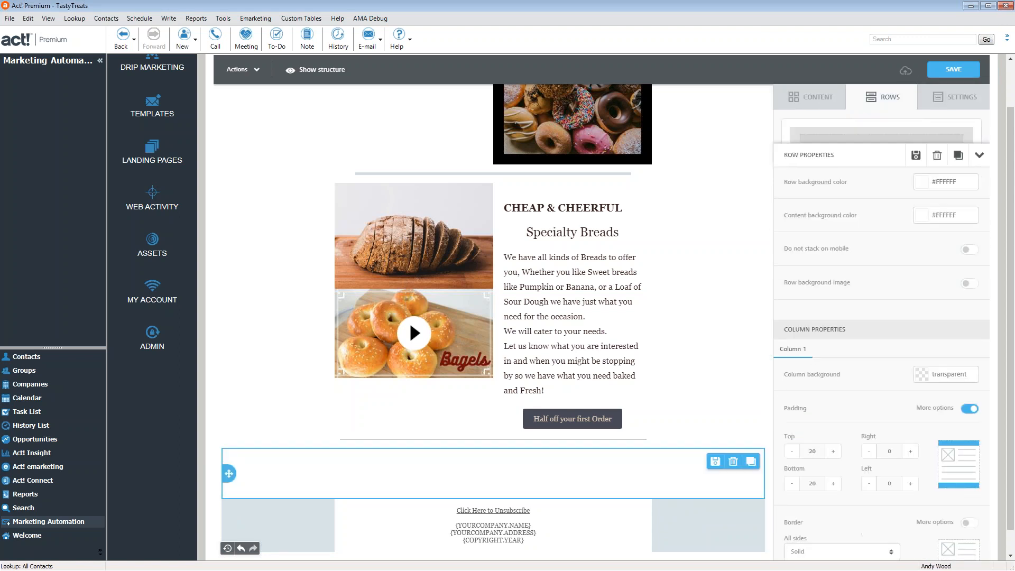
click(922, 160)
click(841, 194)
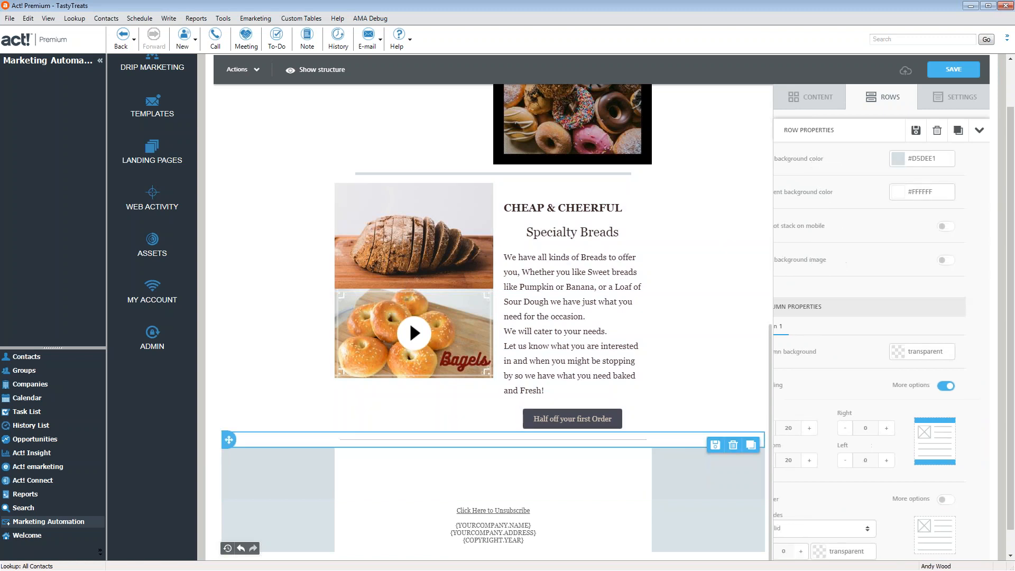
click(921, 159)
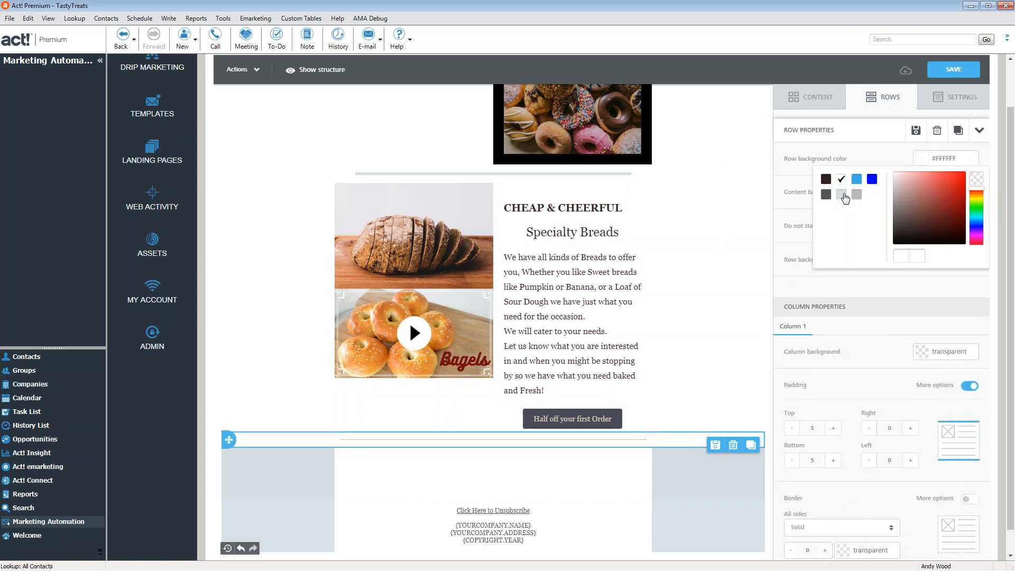
click(700, 418)
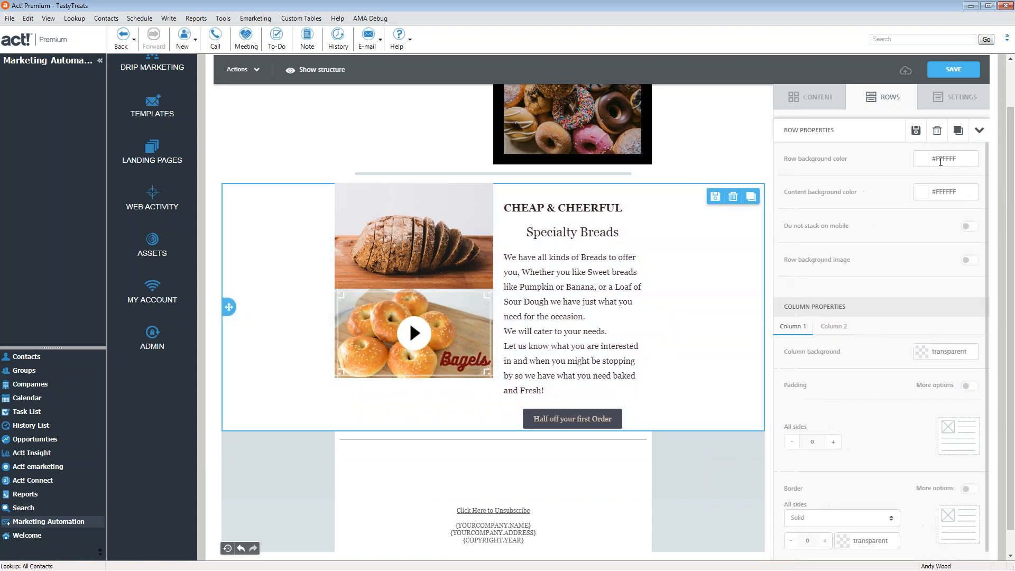
click(921, 158)
click(841, 195)
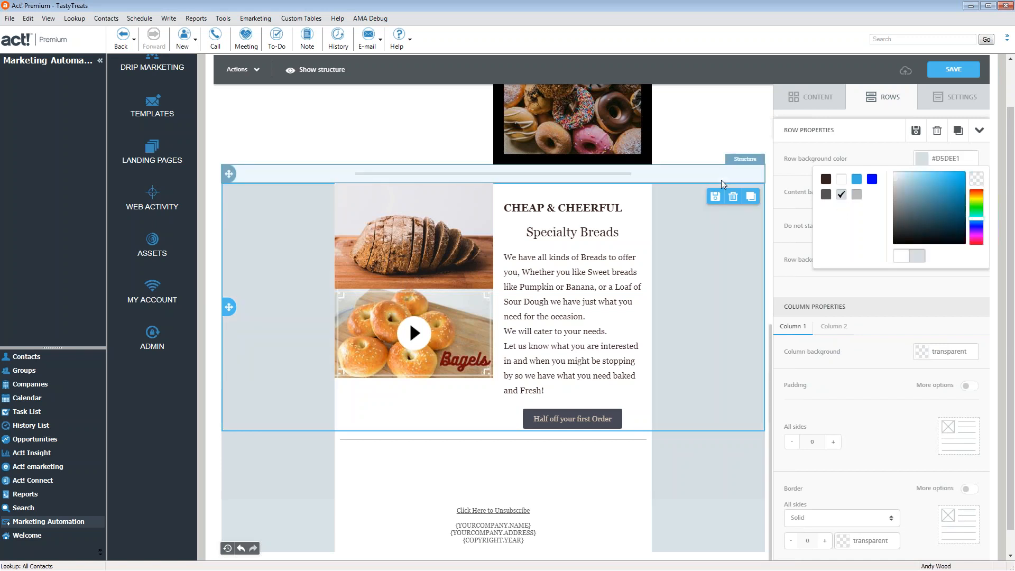
scroll(723, 190, up, 6)
Make the divider and Stop By Anytime rows light grey #D5DEE1
click(699, 476)
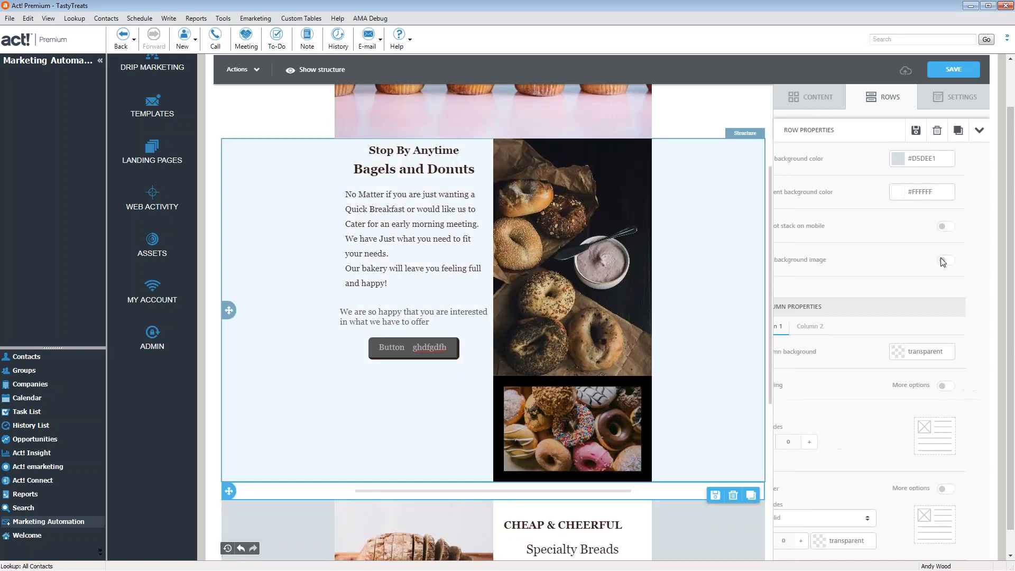
click(931, 158)
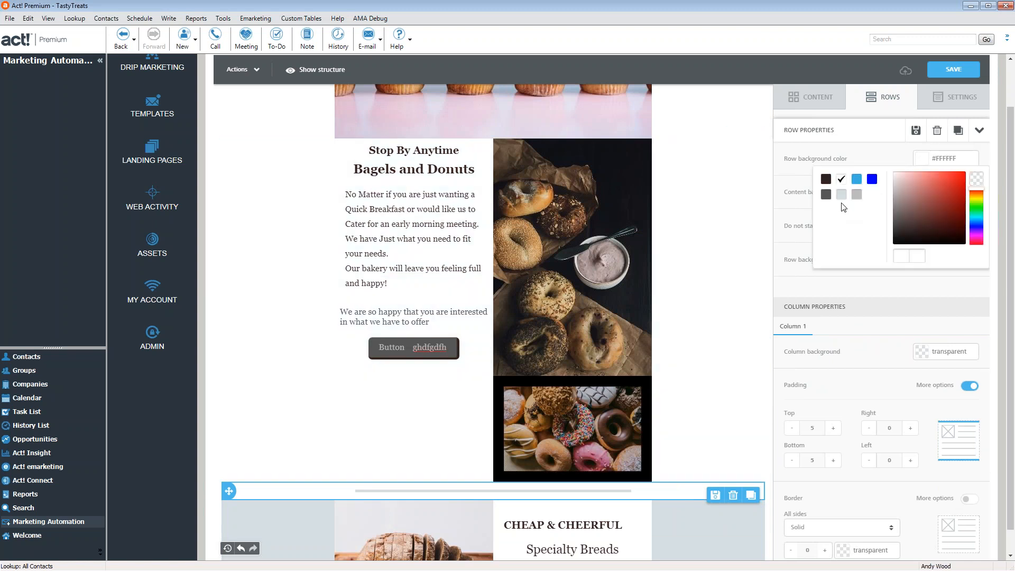
click(841, 197)
click(721, 397)
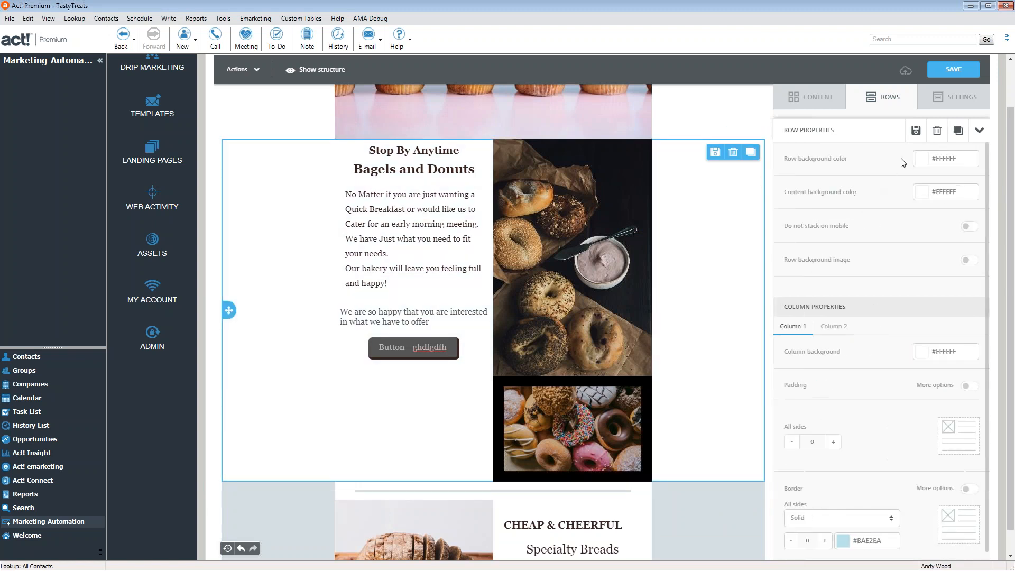
click(919, 162)
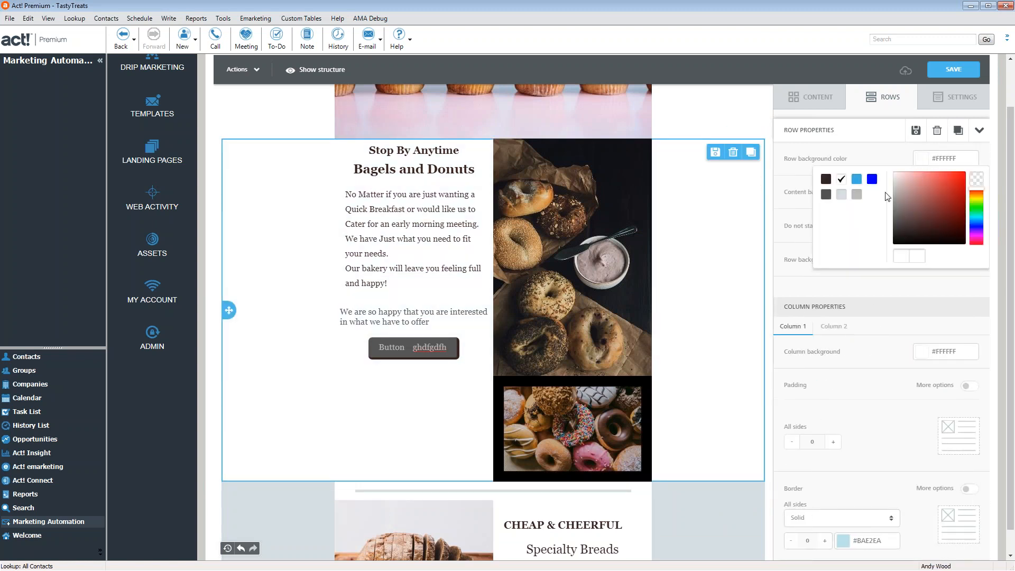
click(842, 198)
scroll(748, 233, up, 5)
click(747, 232)
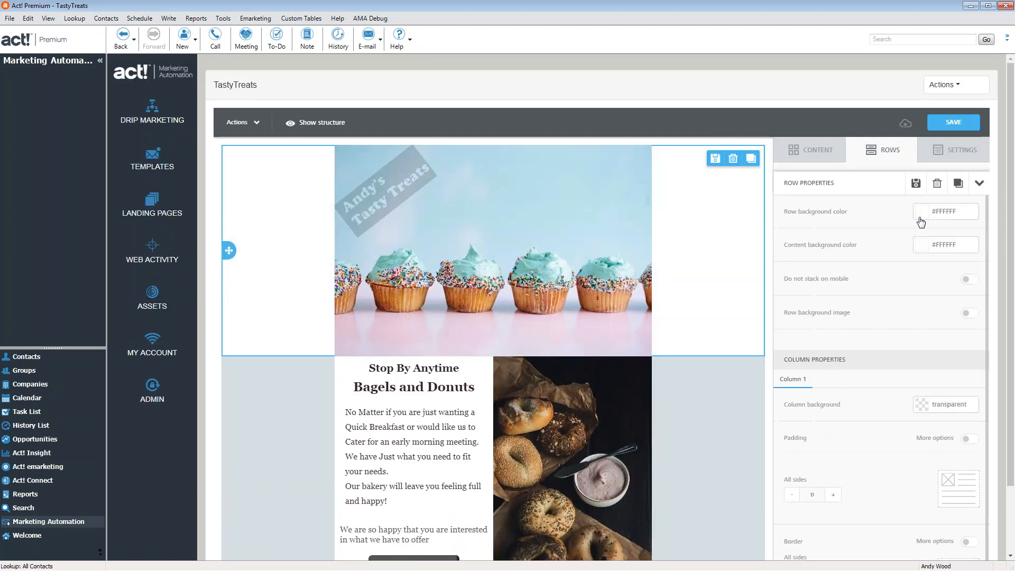
Set the cupcake header and footer row backgrounds to light grey
click(920, 221)
click(842, 248)
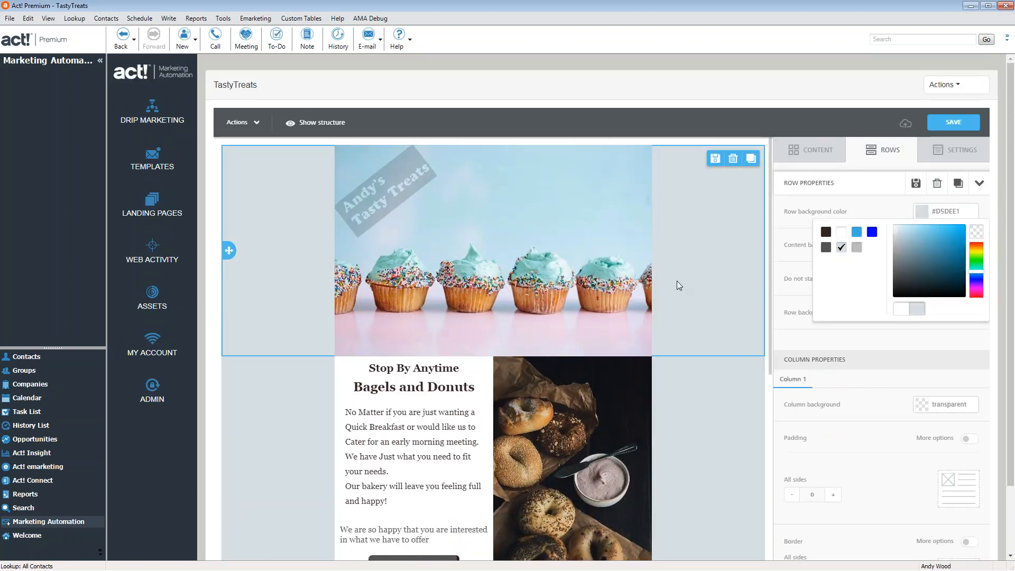
scroll(677, 280, down, 10)
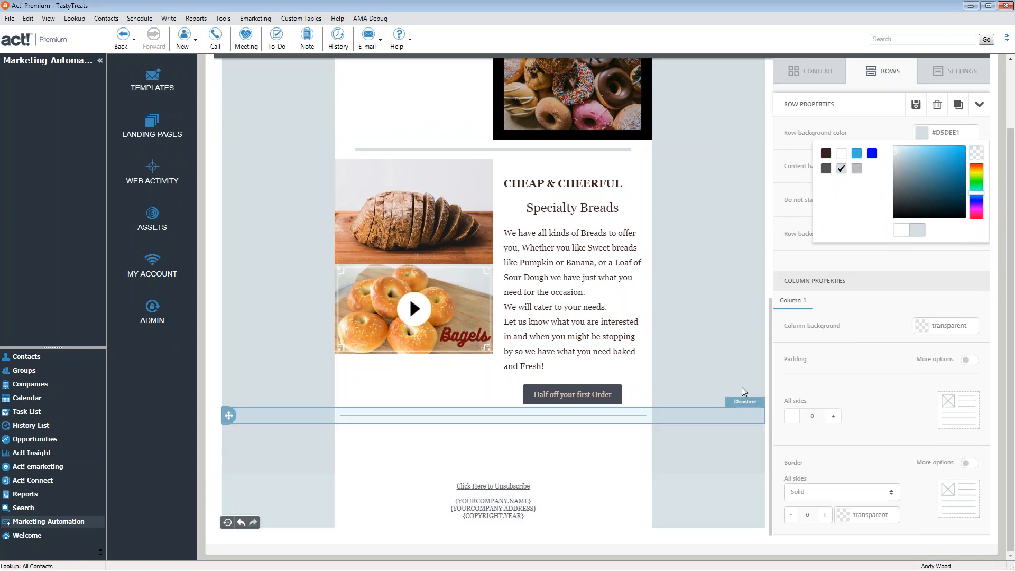
click(684, 513)
click(925, 134)
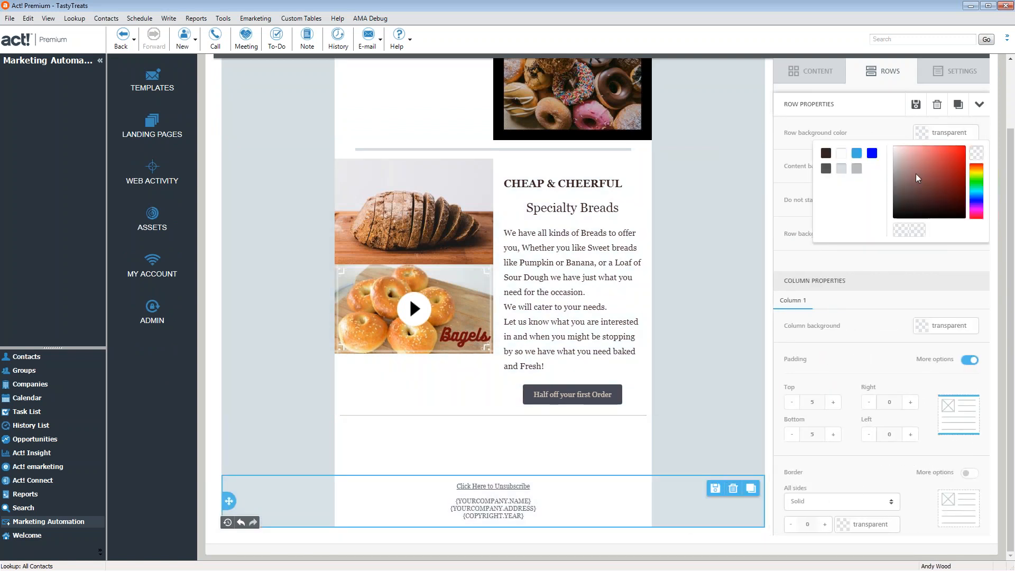
click(842, 168)
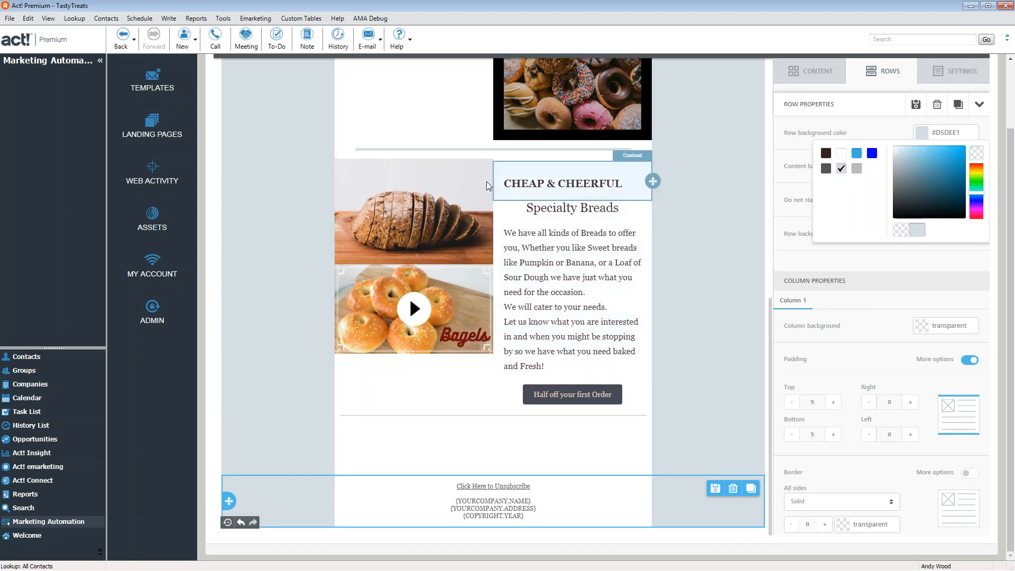
click(704, 209)
Give the Specialty Breads text column (Column 2) a grey #BBBBBB column background
click(705, 209)
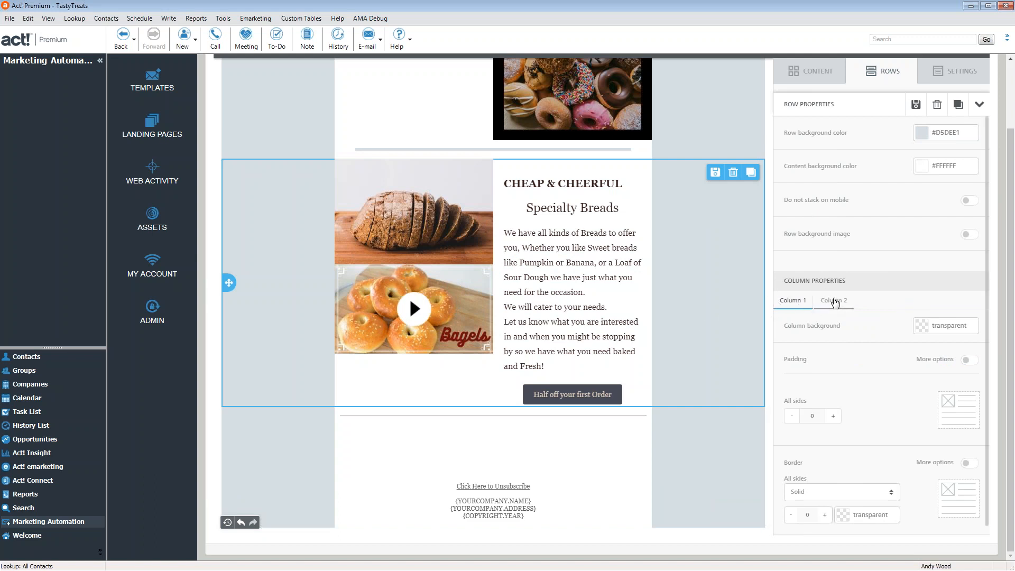
click(835, 302)
click(925, 329)
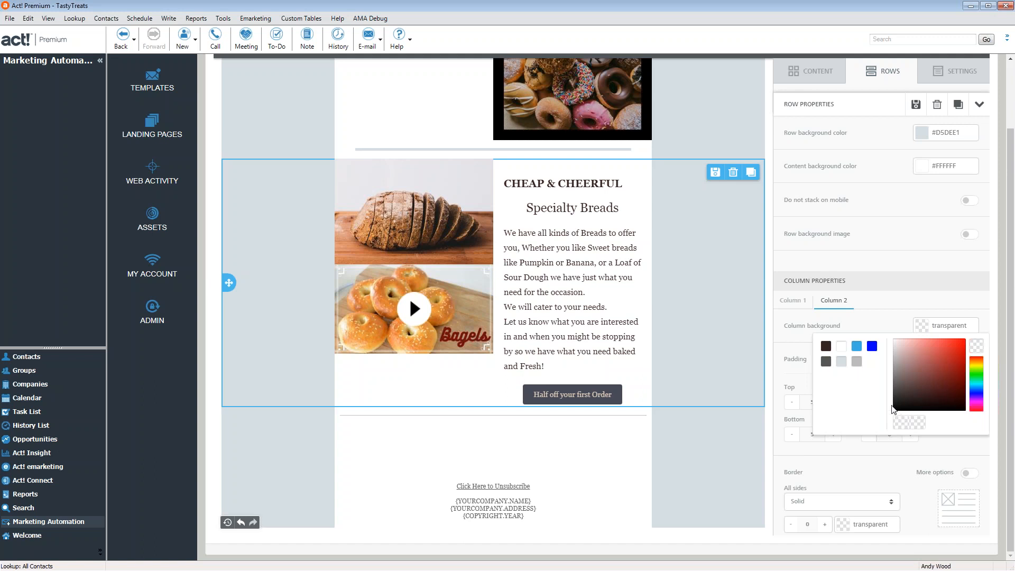
click(858, 362)
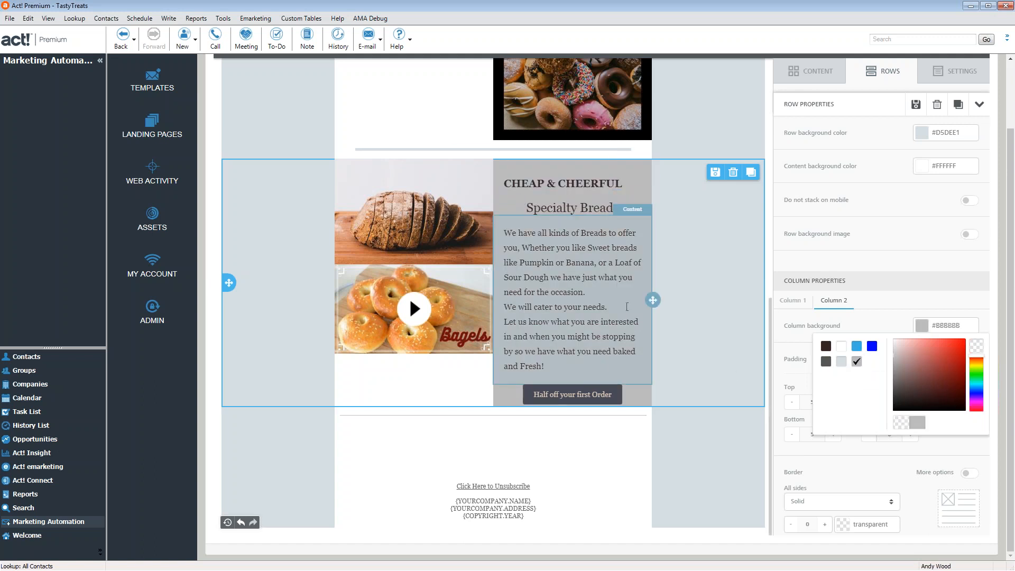
Select the Stop By Anytime row and its button block
scroll(506, 380, up, 4)
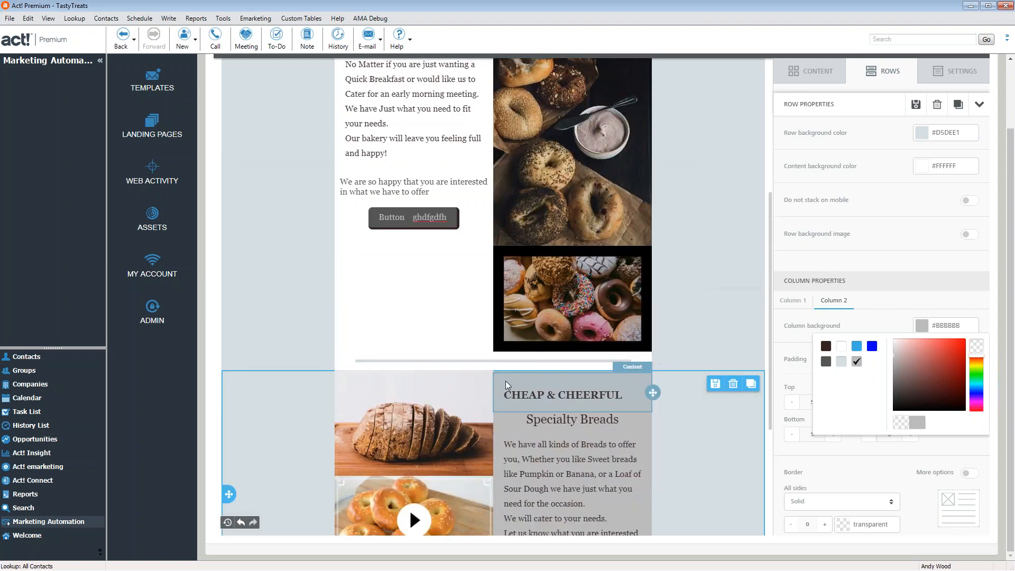
click(473, 228)
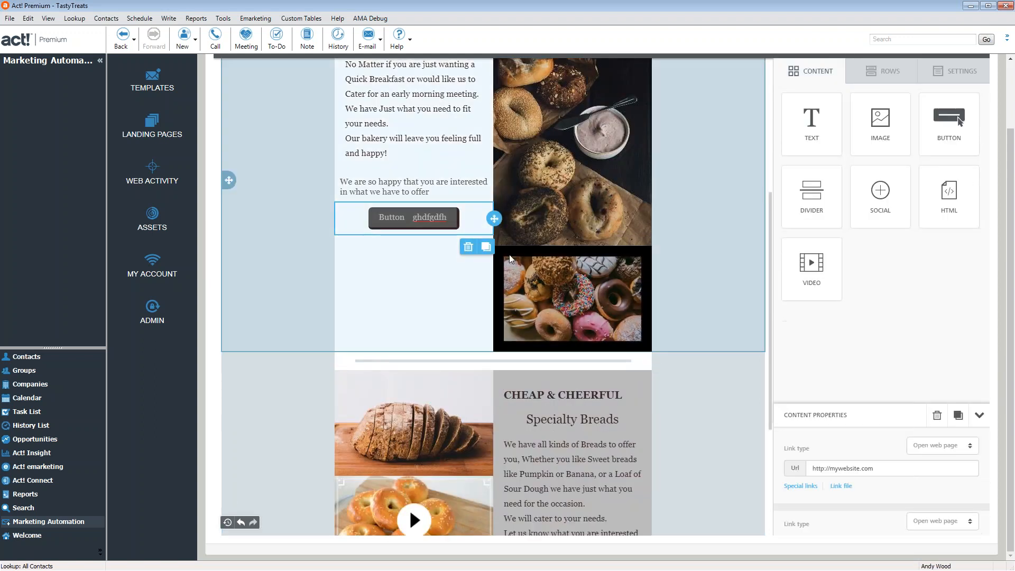
click(700, 211)
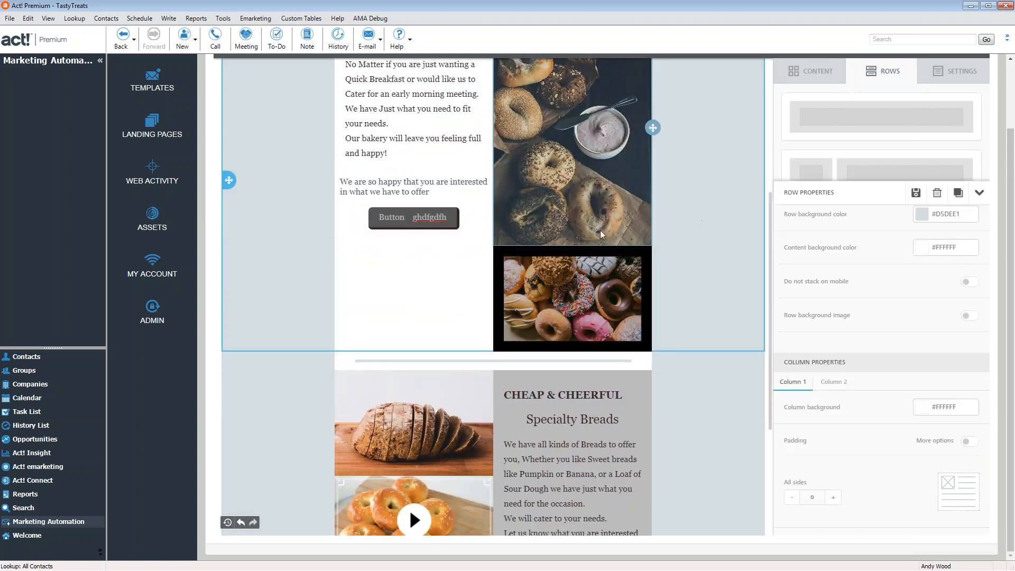
click(483, 226)
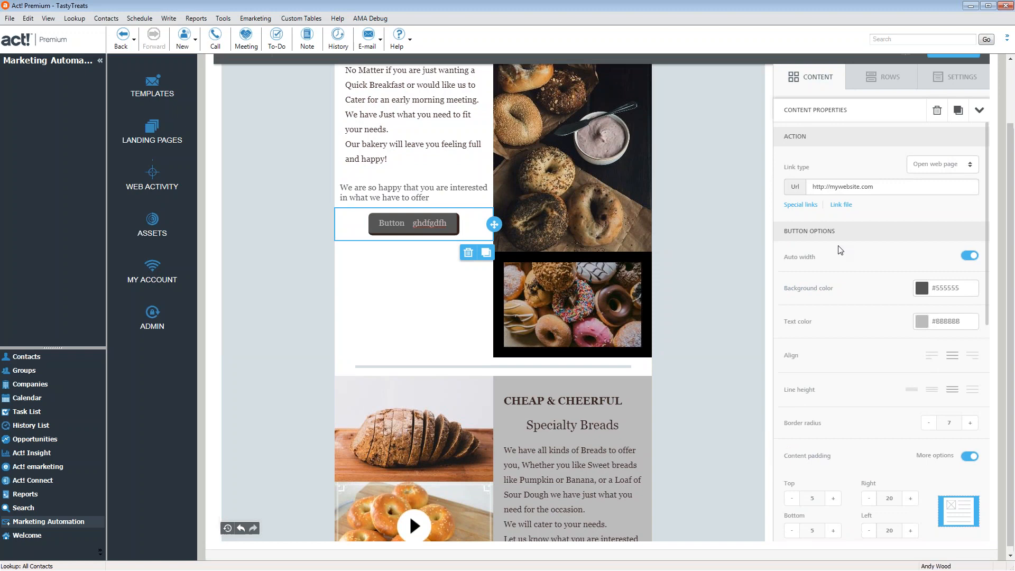
After trying a few swatches, give the Stop By Anytime text column a grey #BBBBBB background
scroll(915, 378, up, 2)
scroll(912, 377, down, 4)
scroll(911, 377, up, 4)
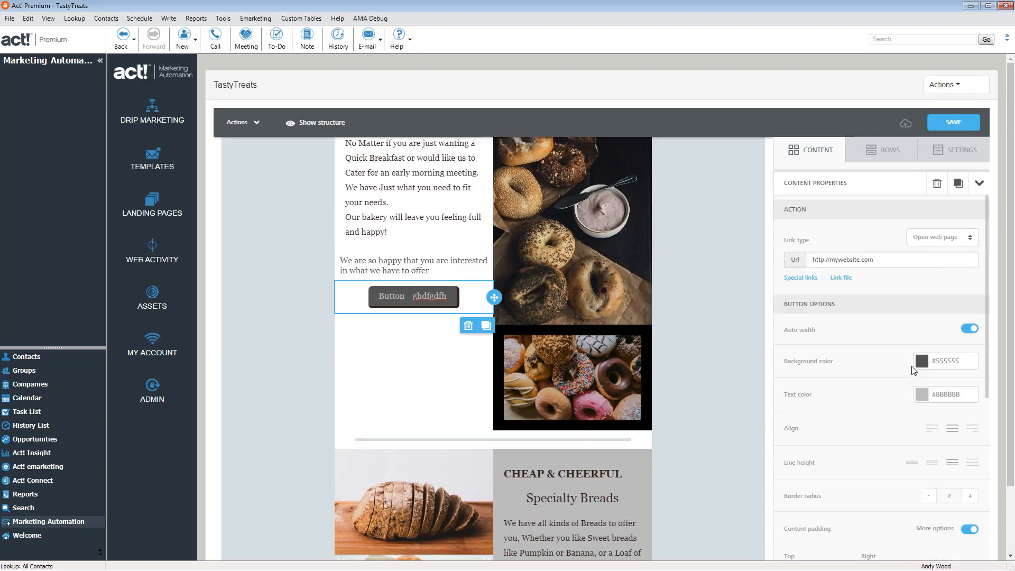
scroll(902, 375, down, 6)
scroll(864, 426, up, 4)
scroll(798, 427, up, 3)
click(712, 327)
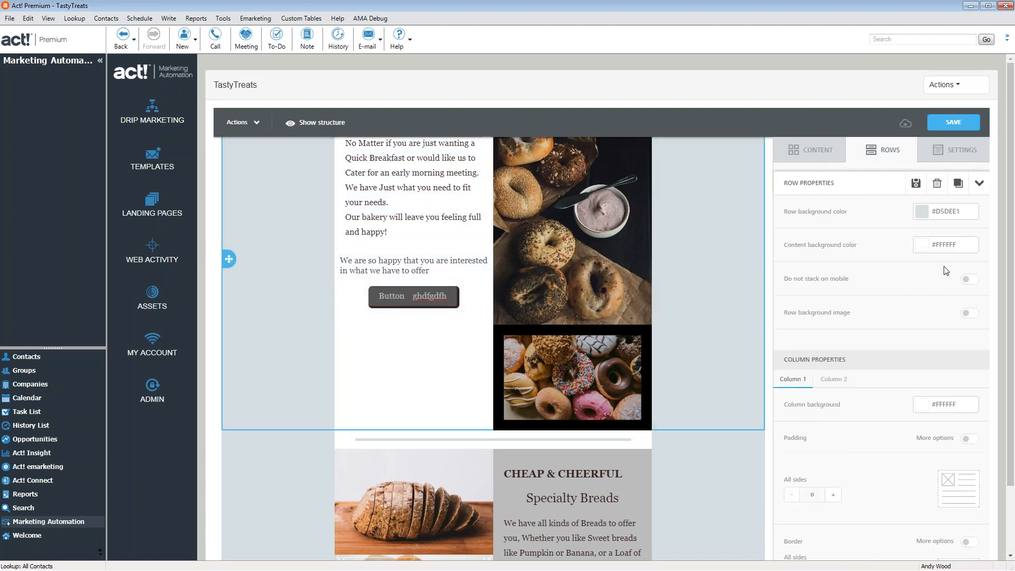
click(925, 407)
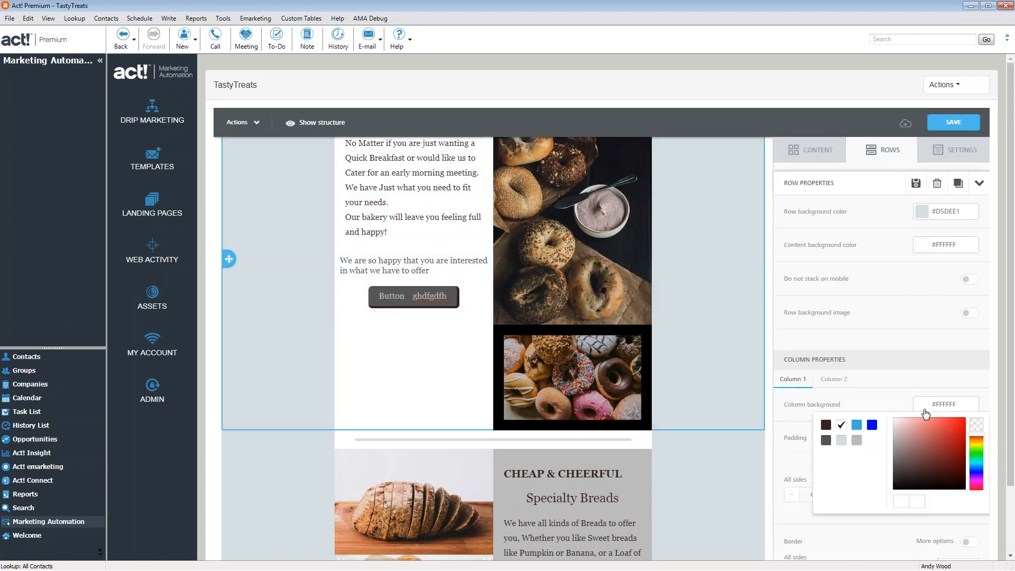
click(842, 443)
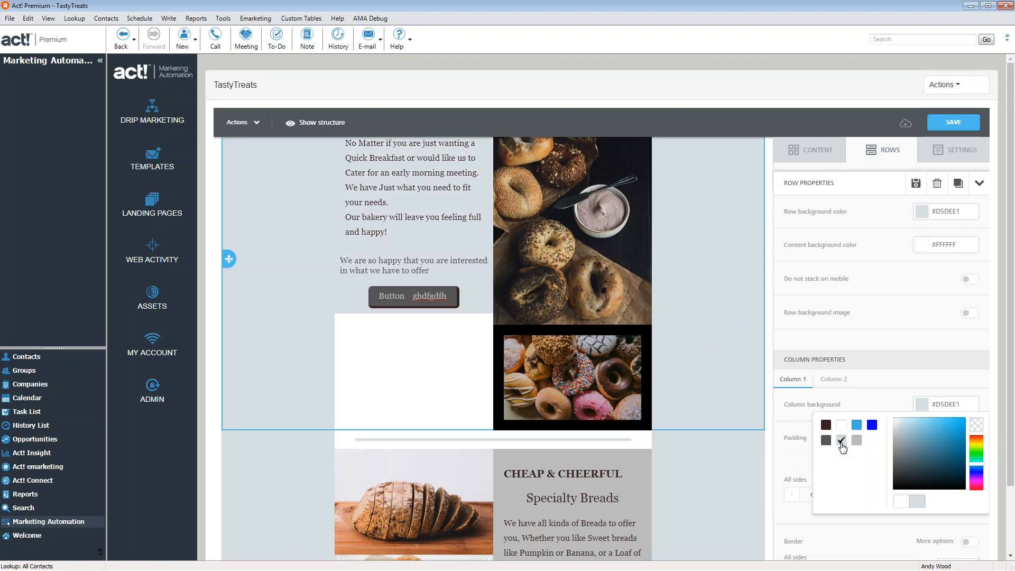
click(841, 426)
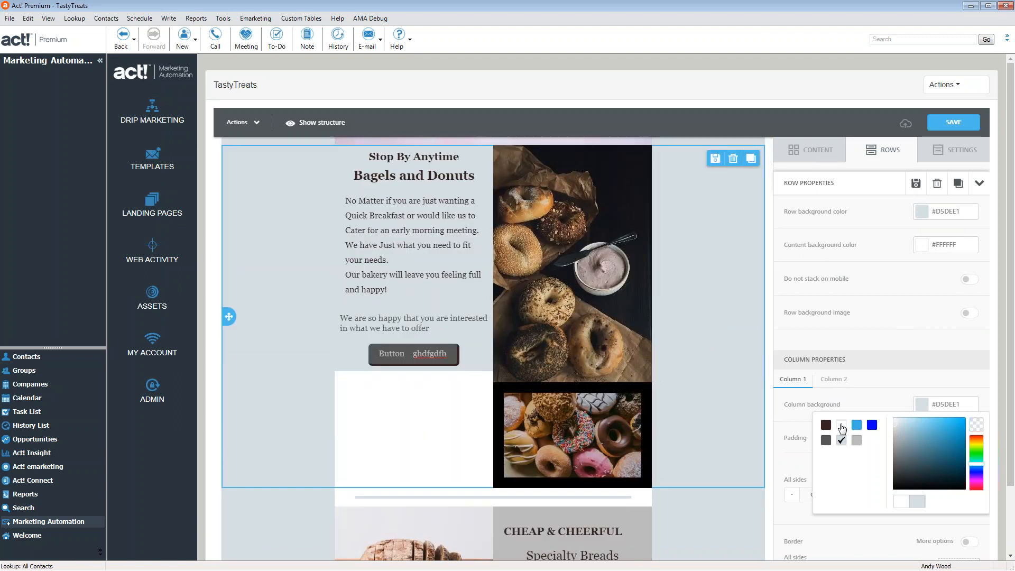
click(861, 426)
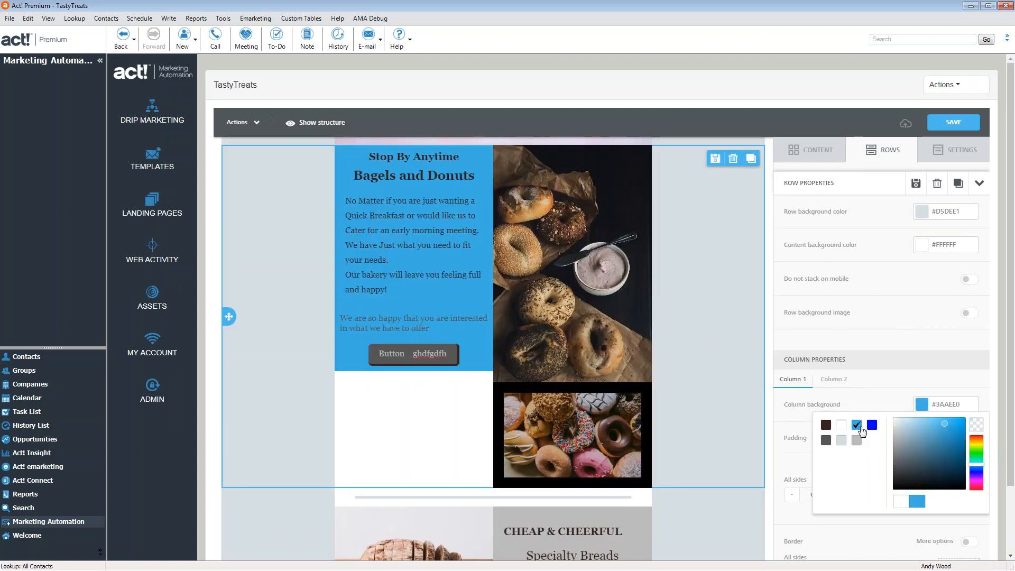
click(859, 446)
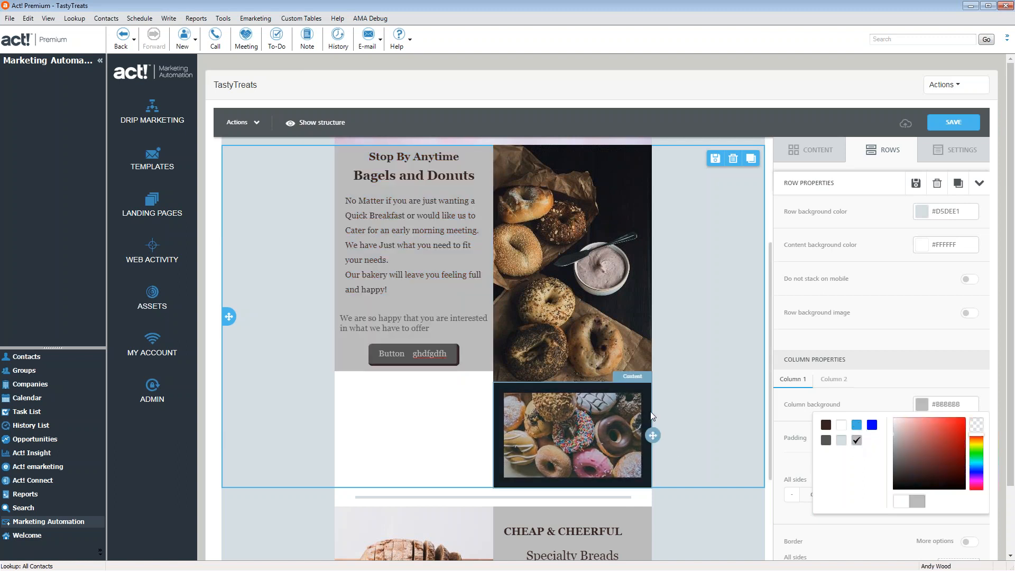
Save the TastyTreats email template
scroll(720, 386, up, 2)
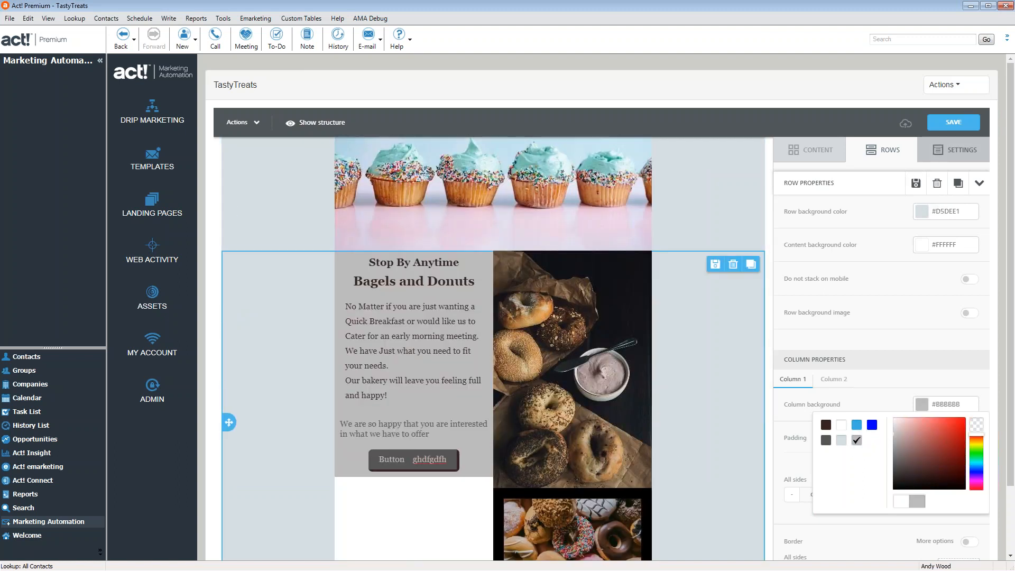
click(957, 124)
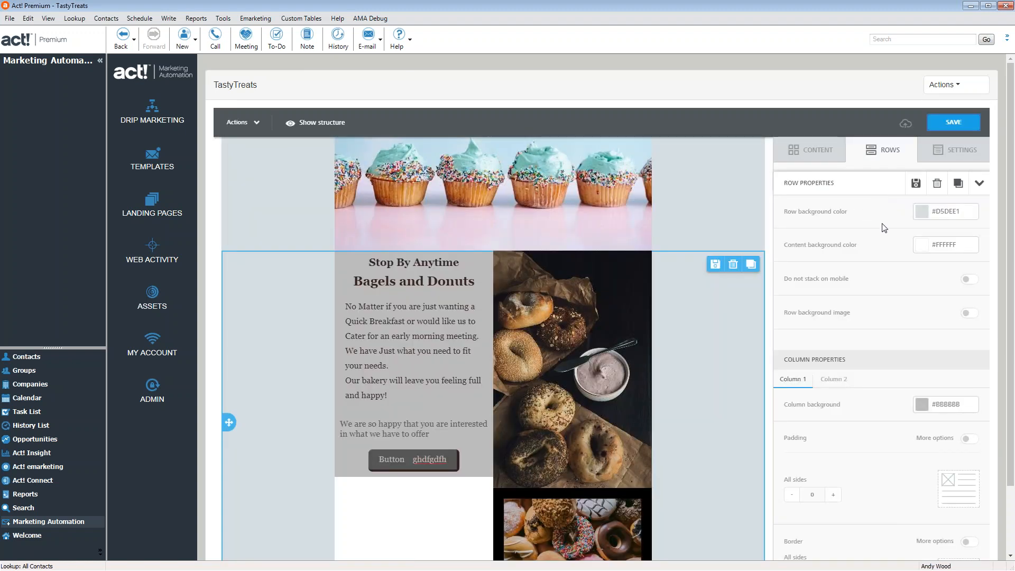
scroll(661, 291, down, 10)
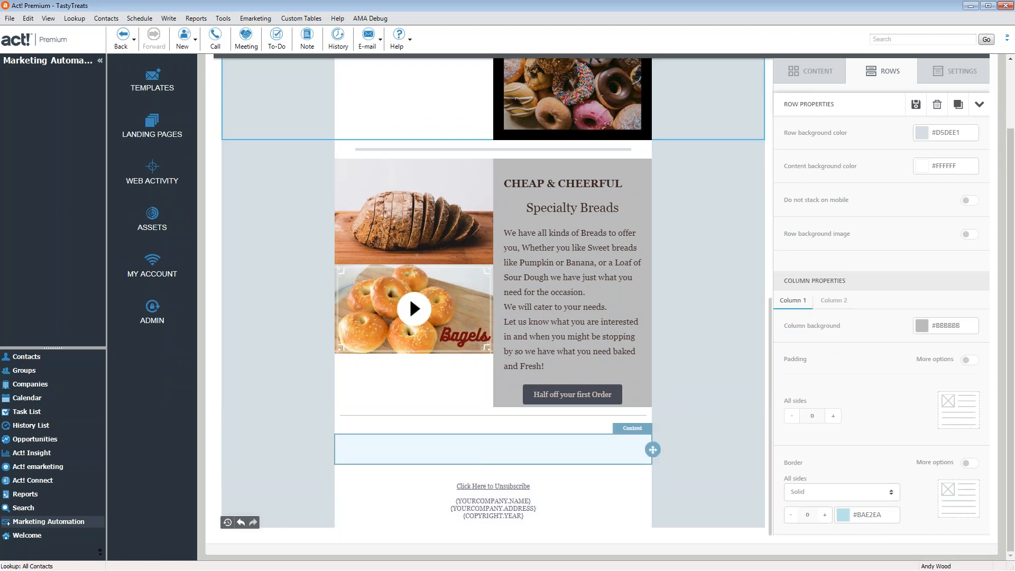
Set the social-icons row's content background colour to grey #BBBBBB
click(615, 454)
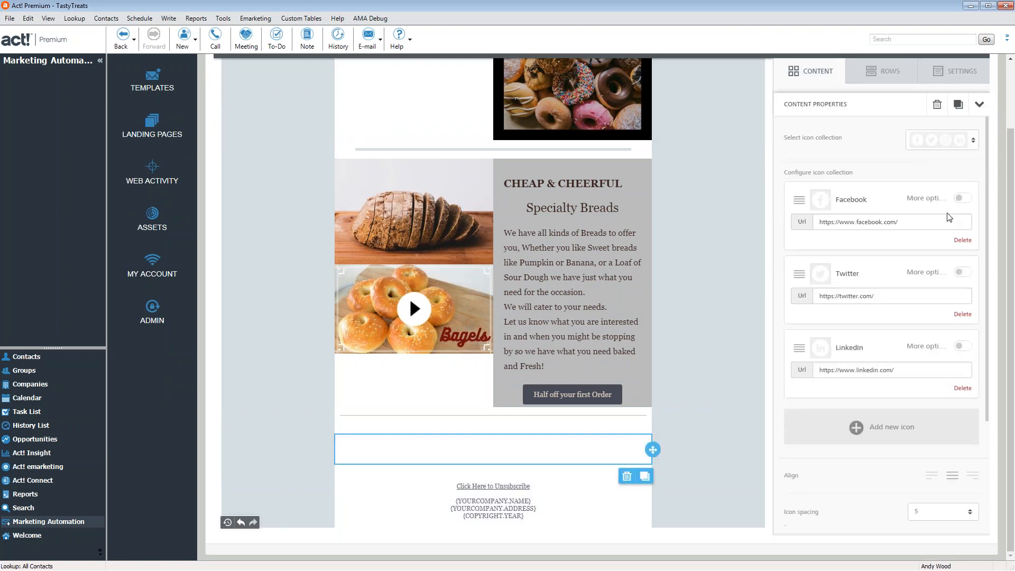
click(716, 457)
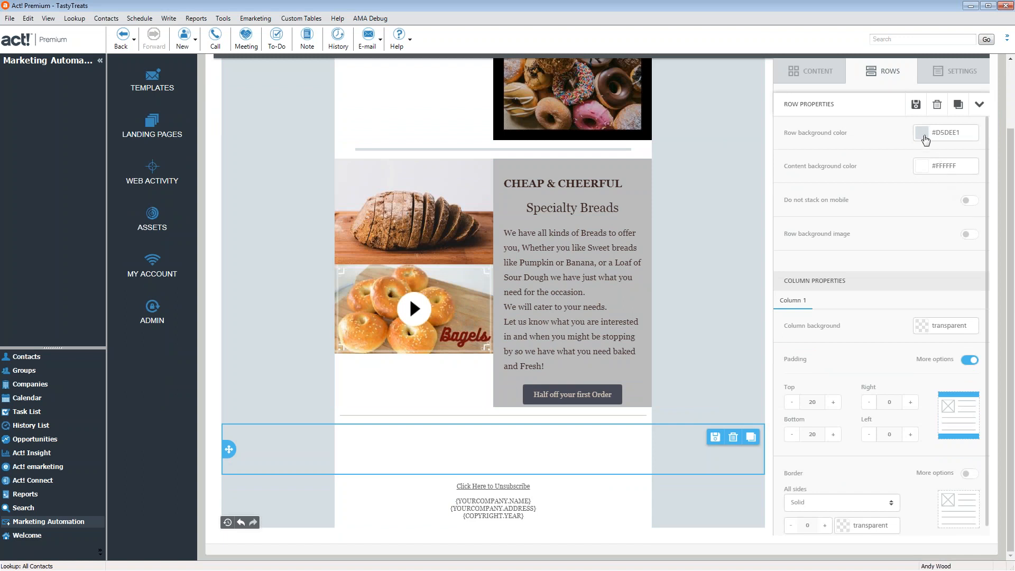
click(922, 166)
click(857, 206)
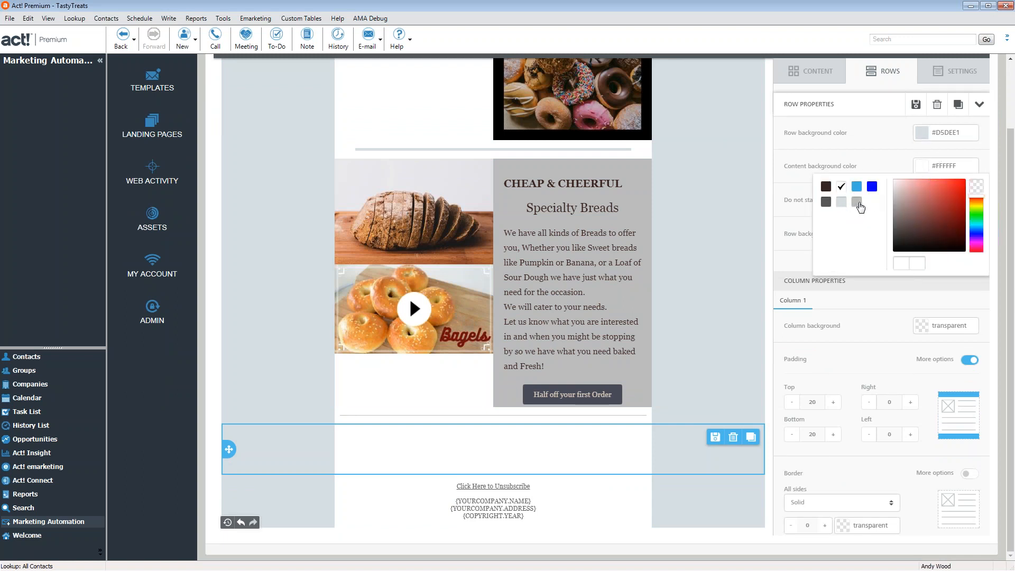
click(908, 290)
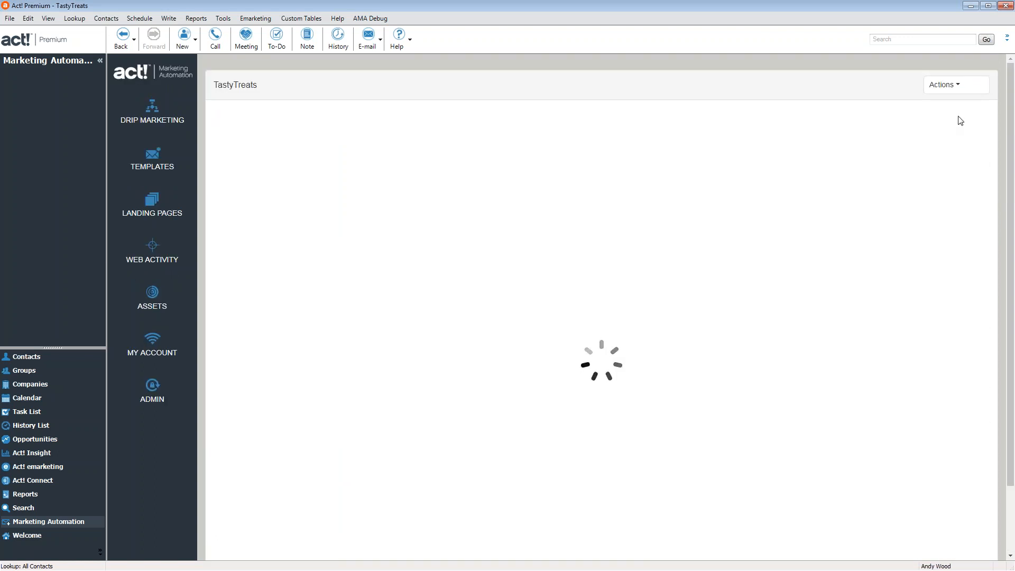
click(946, 84)
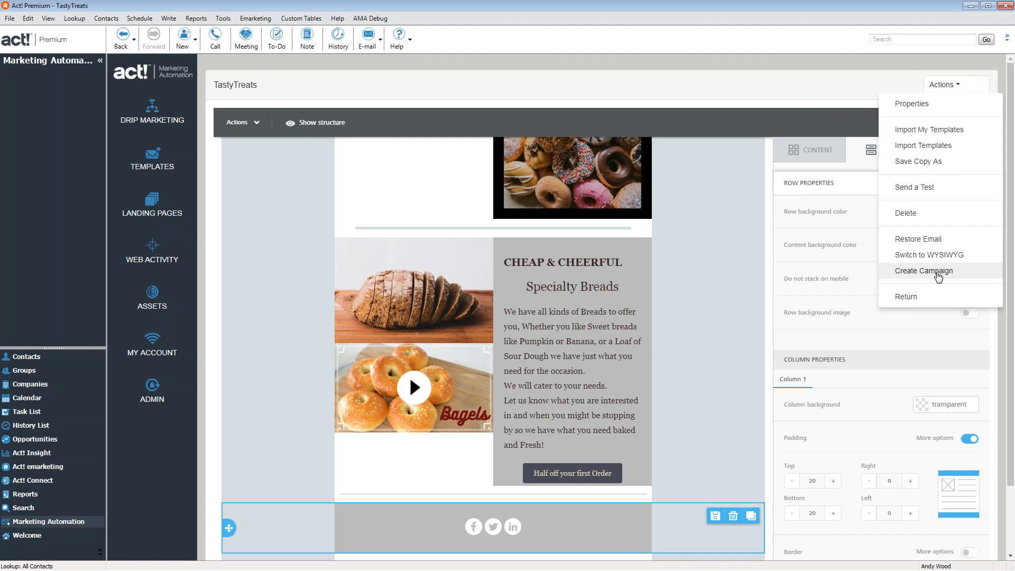
Create campaign 'Our Tasty Treats' with subject 'Half off of our Bakery Goods!' for Opt In Customers for Marketing
click(924, 197)
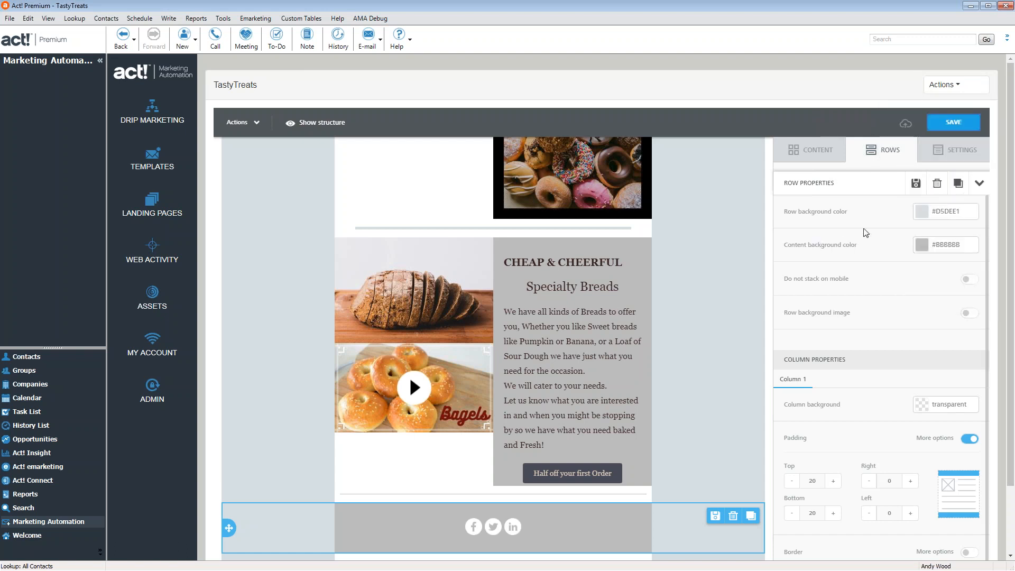
click(944, 85)
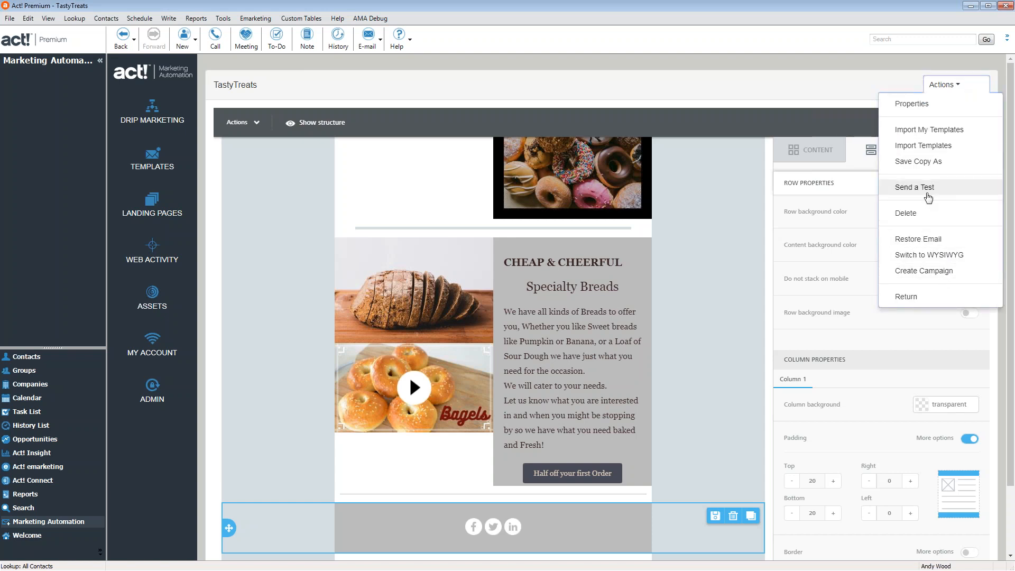
click(929, 280)
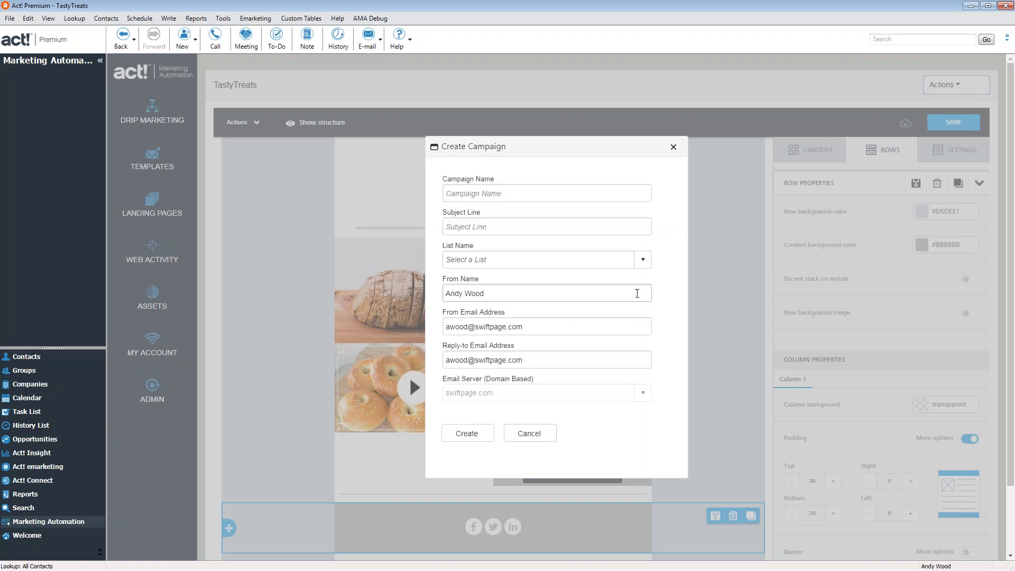
click(511, 190)
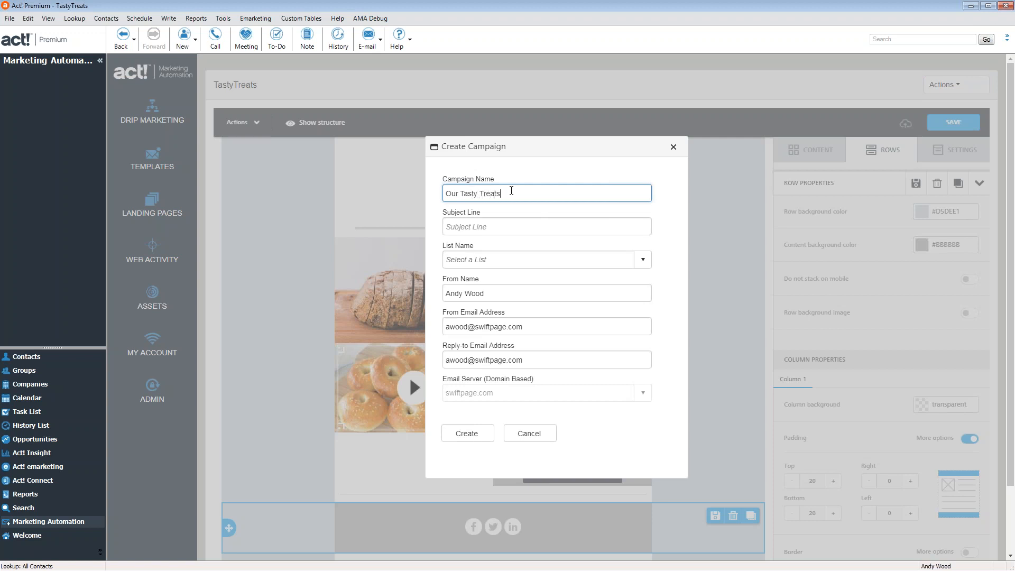
click(507, 225)
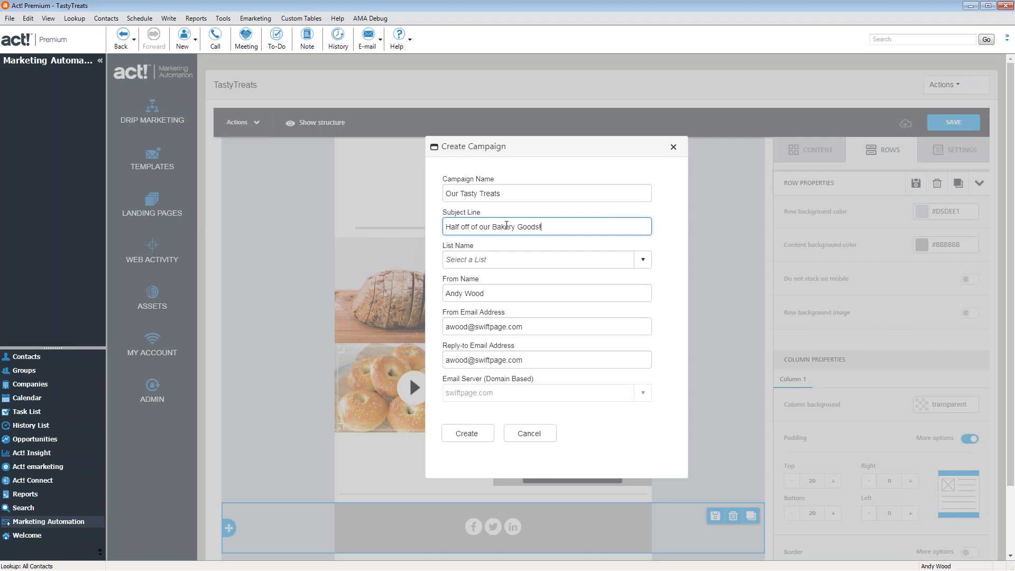
click(509, 259)
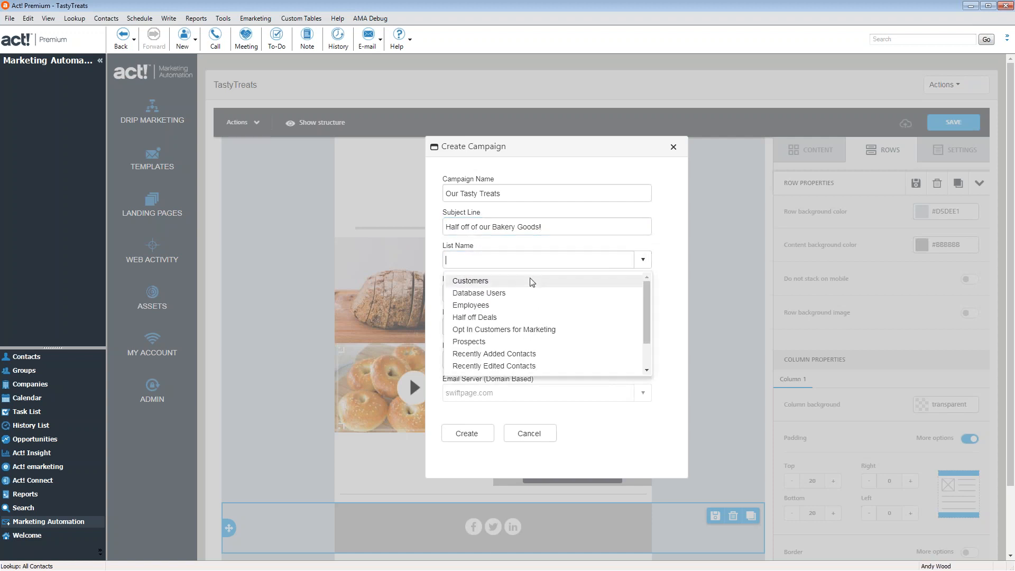
click(521, 330)
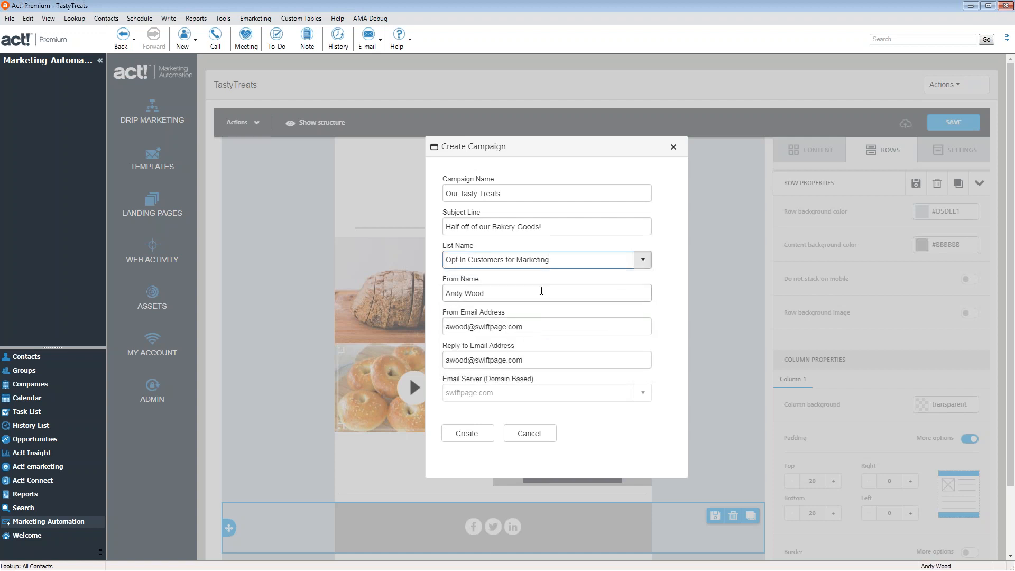
key(Tab)
click(563, 324)
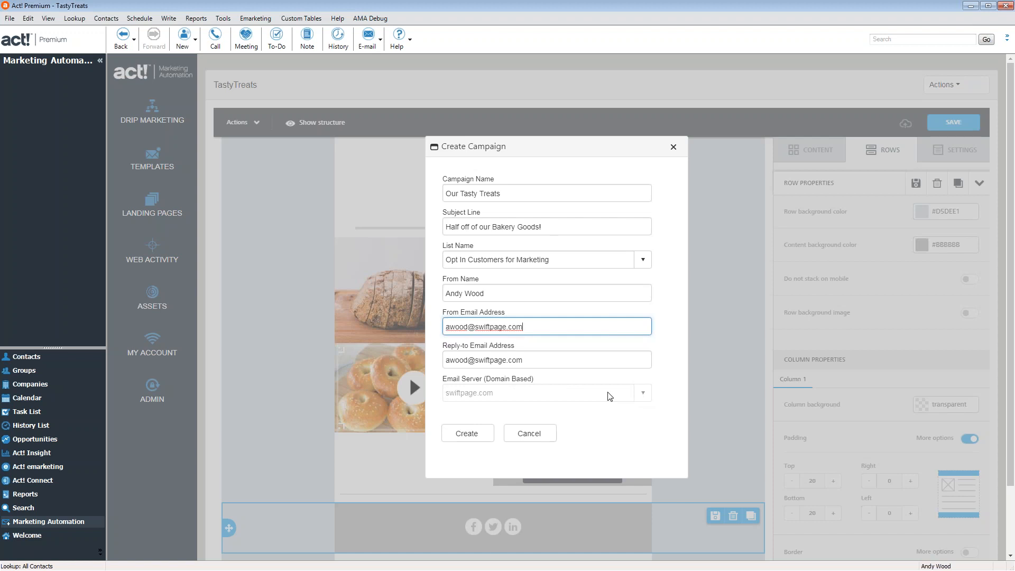
click(473, 438)
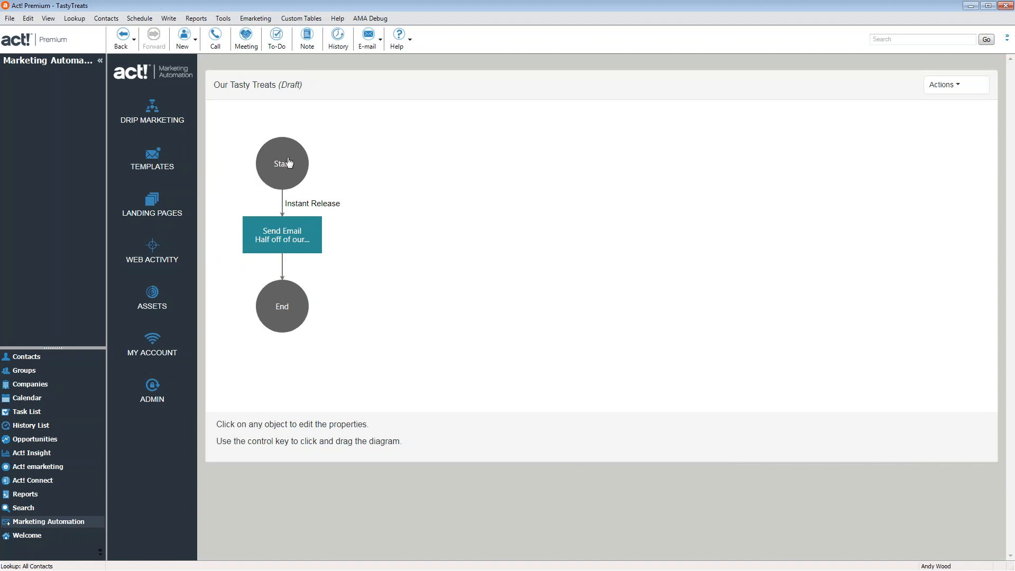
click(285, 206)
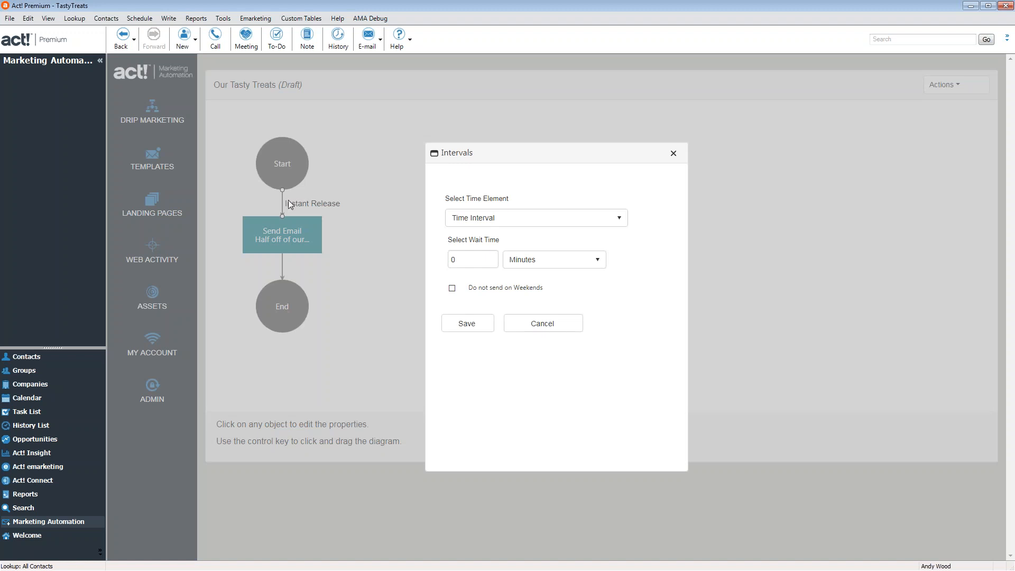
click(498, 212)
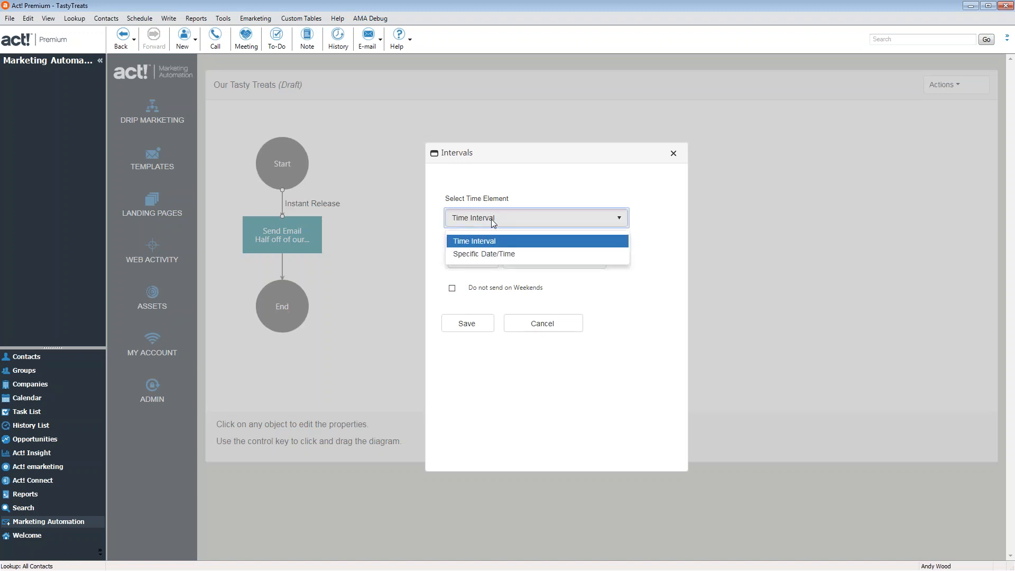
click(541, 181)
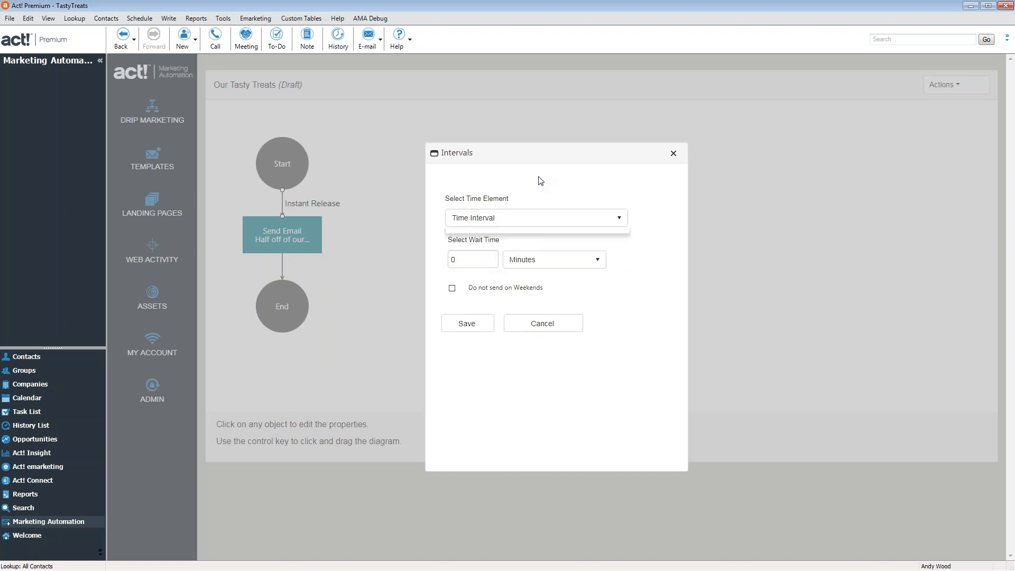
click(481, 328)
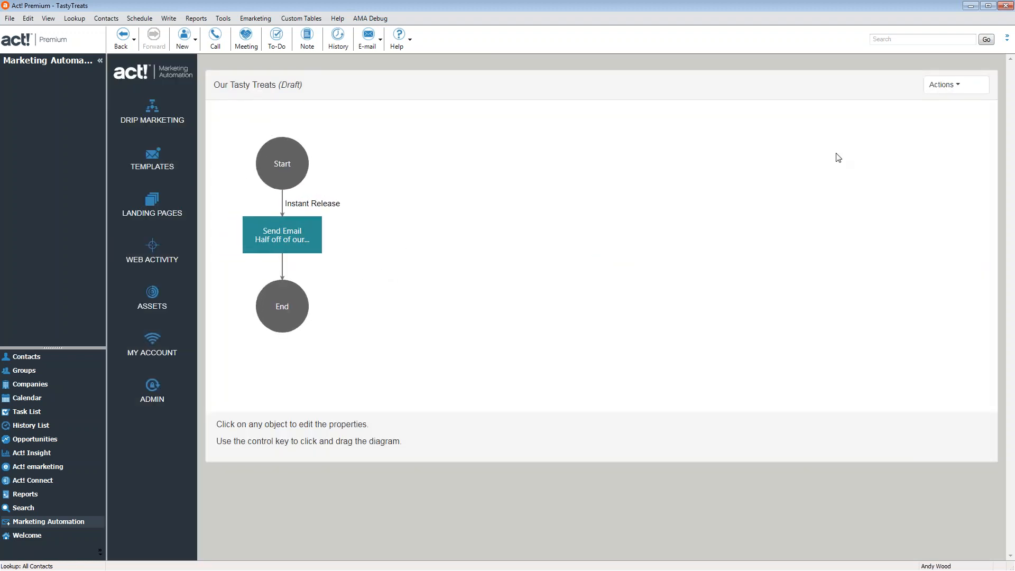
click(953, 84)
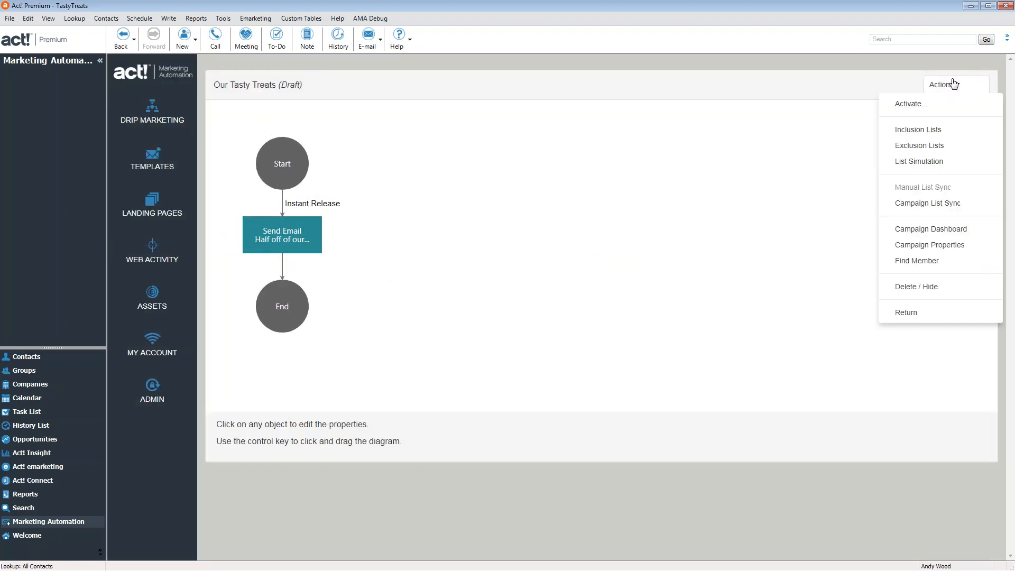
Activate the Our Tasty Treats campaign and return to the Campaigns list
click(912, 106)
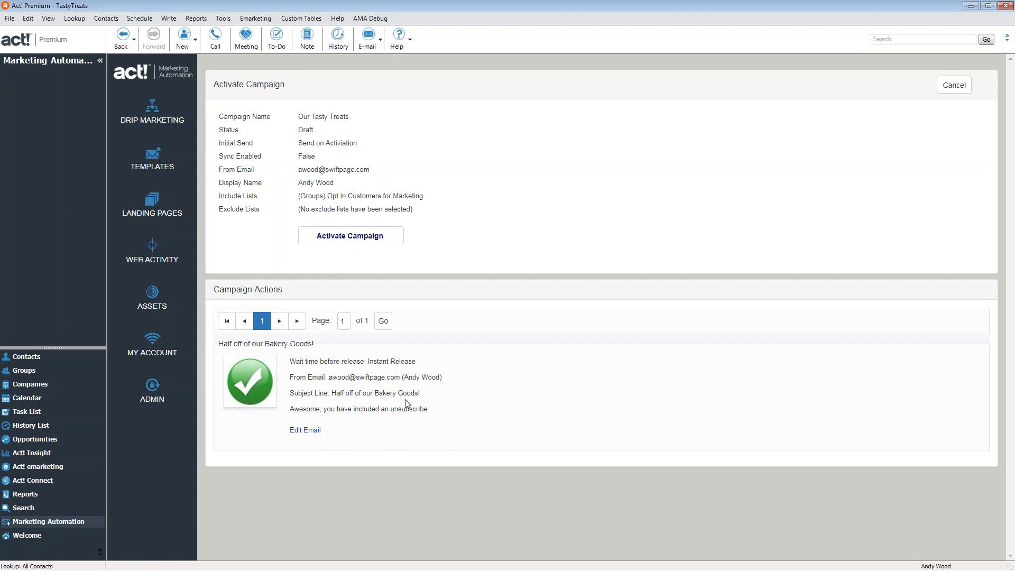
click(370, 233)
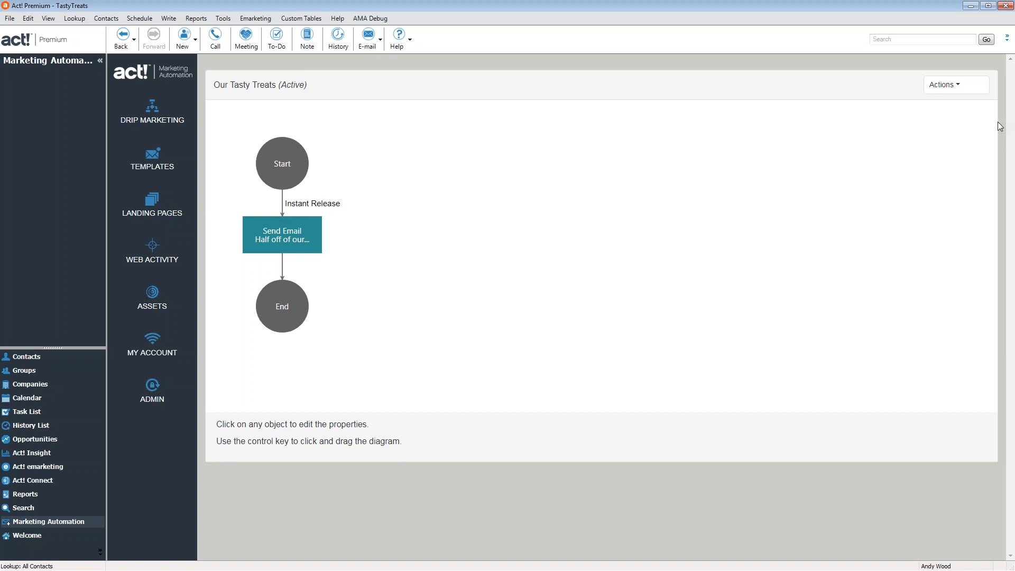
click(951, 88)
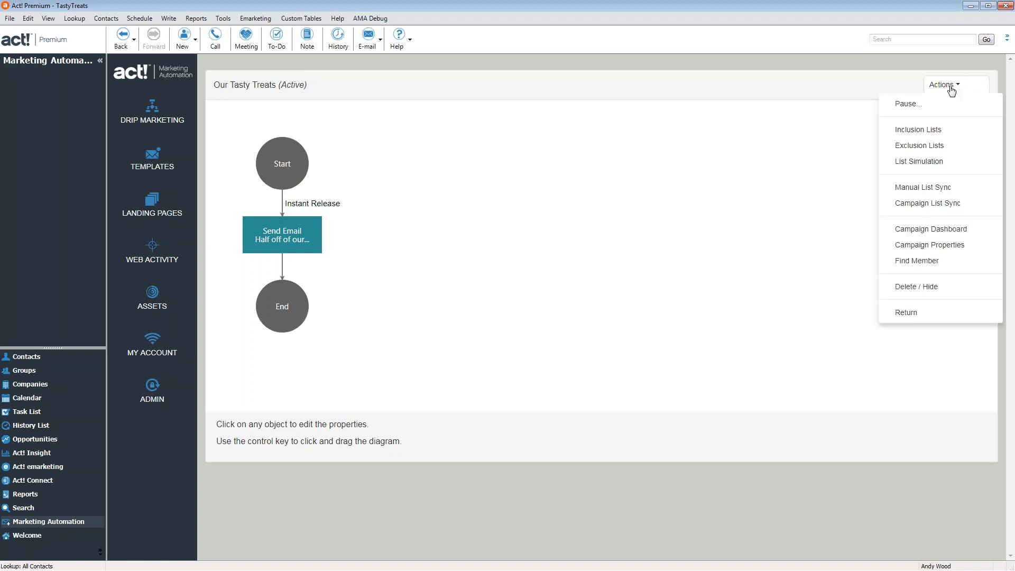
click(916, 261)
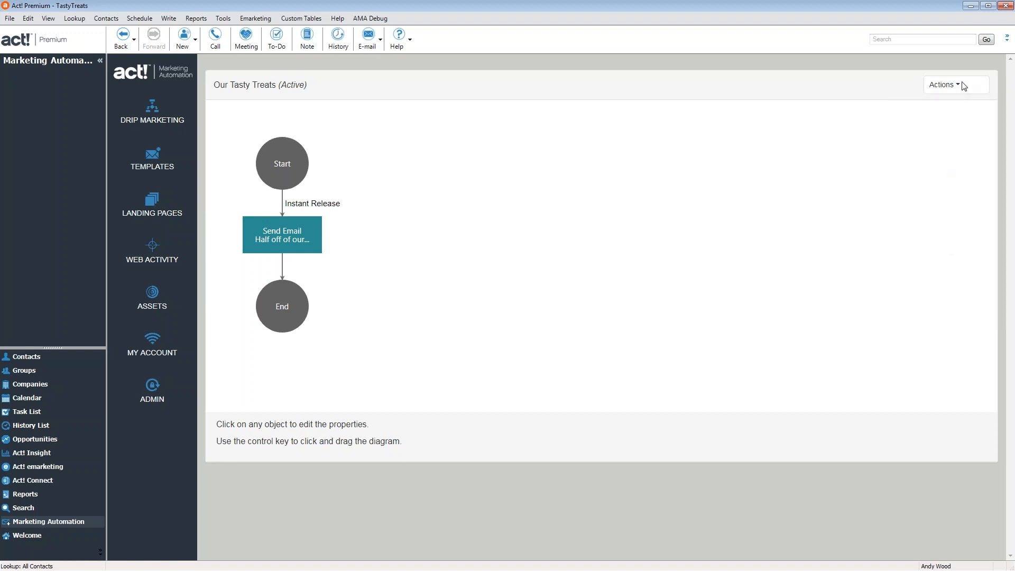
click(962, 86)
click(929, 314)
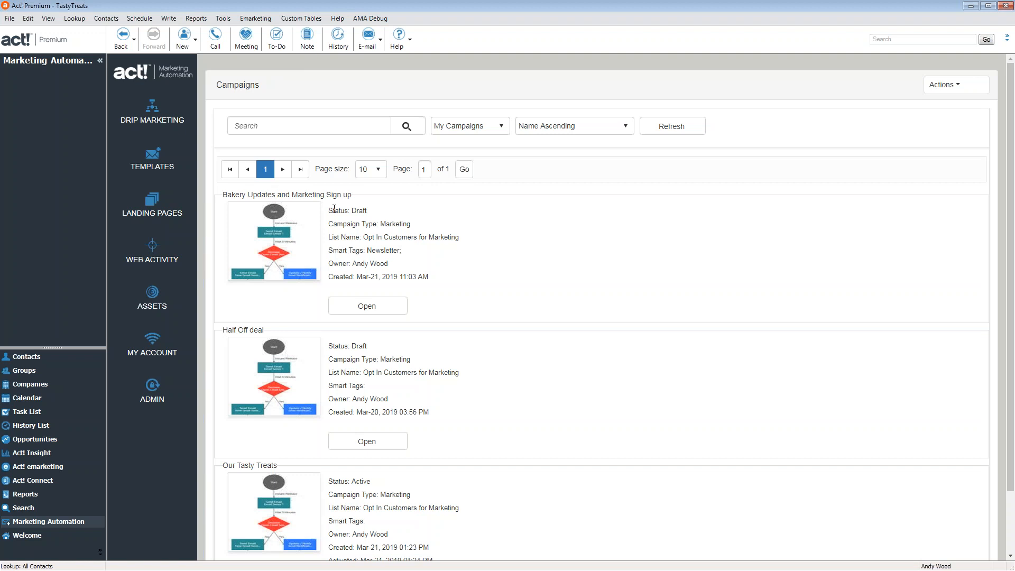
Abandon the new campaign and go to the Email Templates list instead
click(941, 85)
click(955, 109)
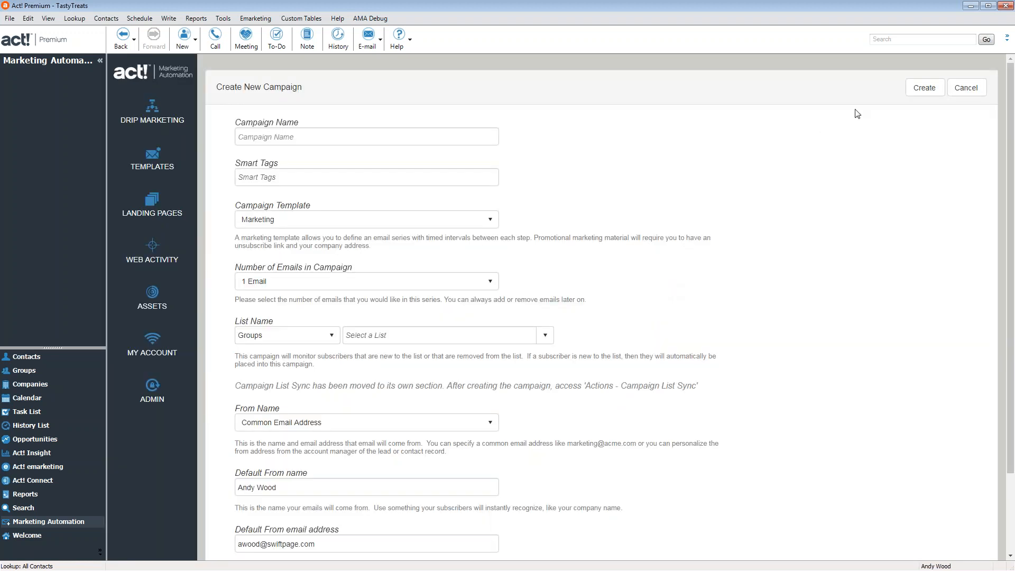
click(152, 161)
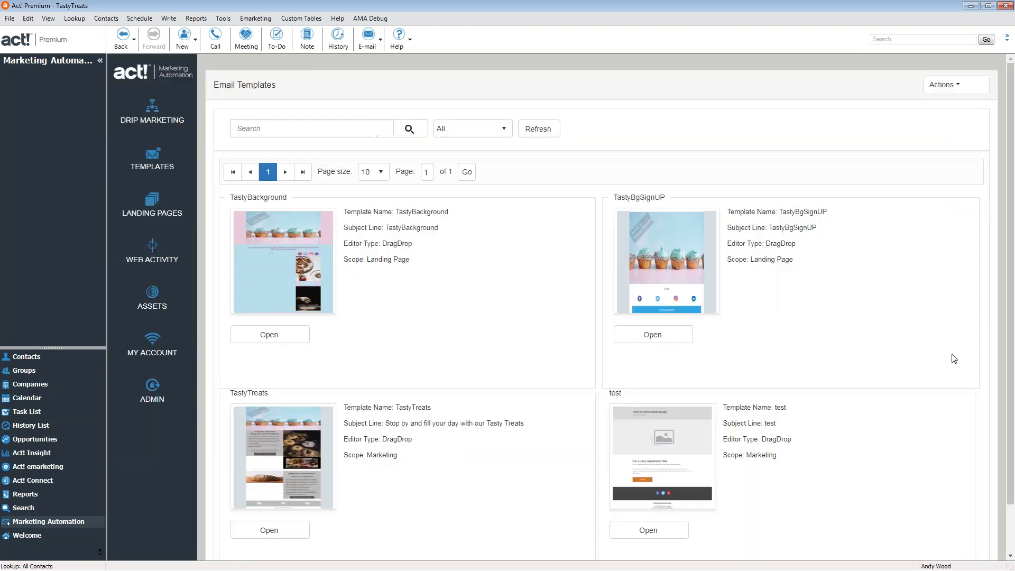
click(944, 85)
click(952, 104)
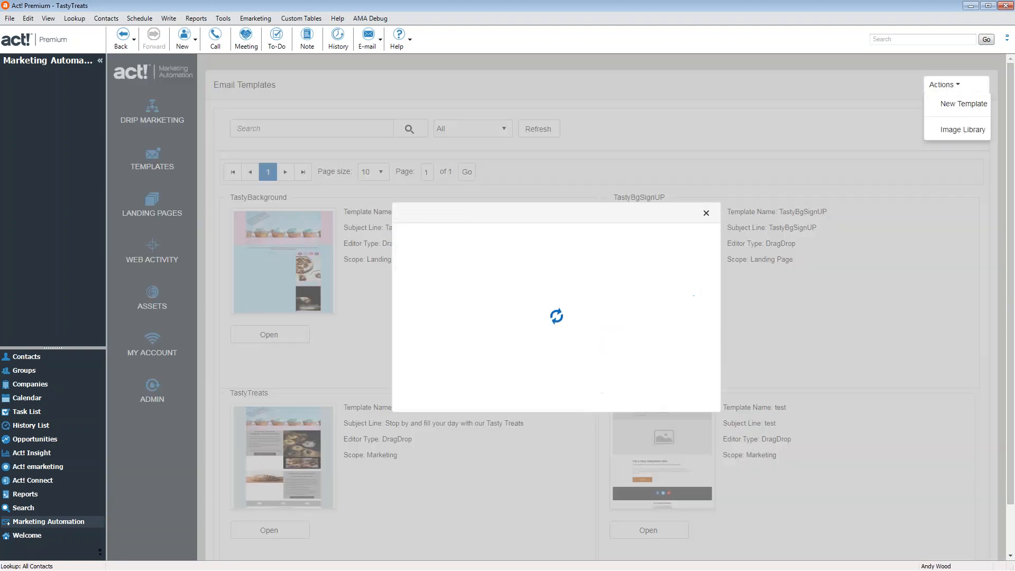
click(524, 274)
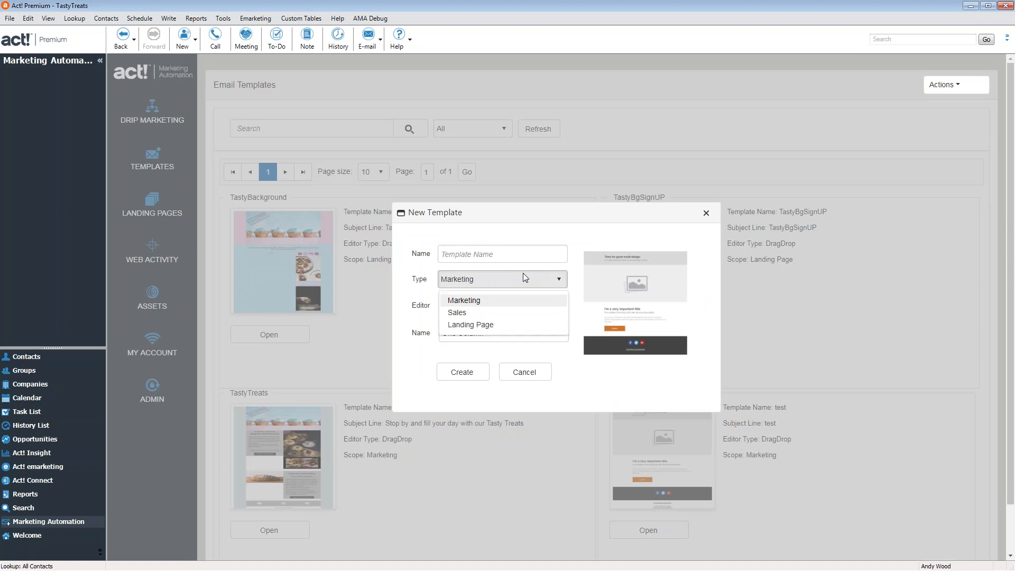
click(521, 362)
click(507, 333)
scroll(508, 312, down, 3)
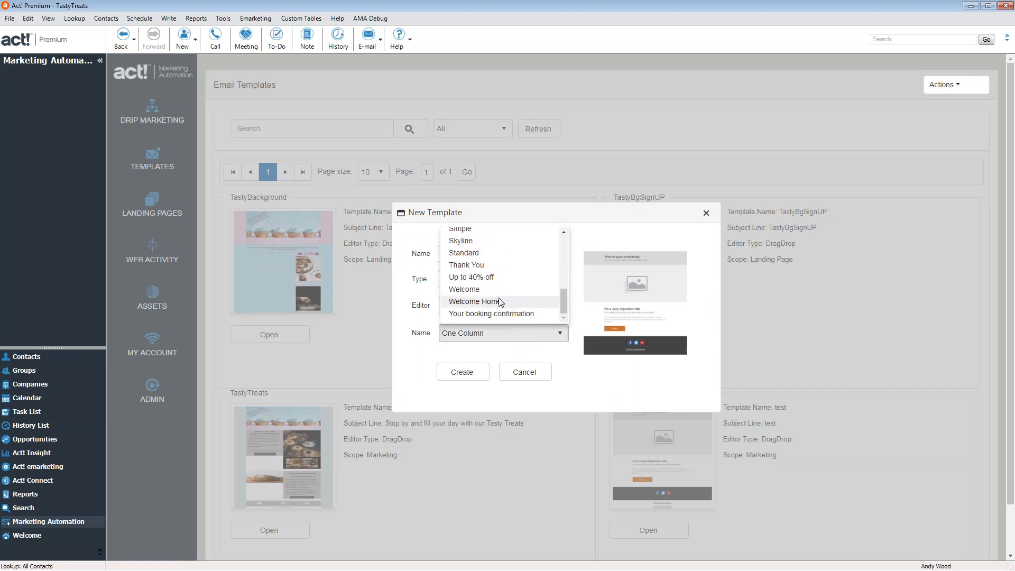
click(501, 301)
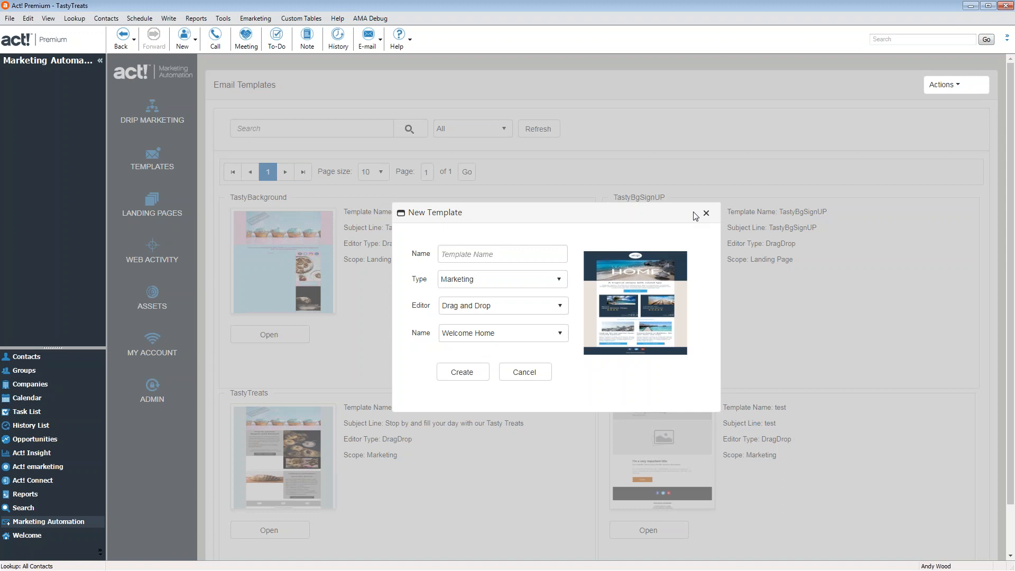
click(707, 213)
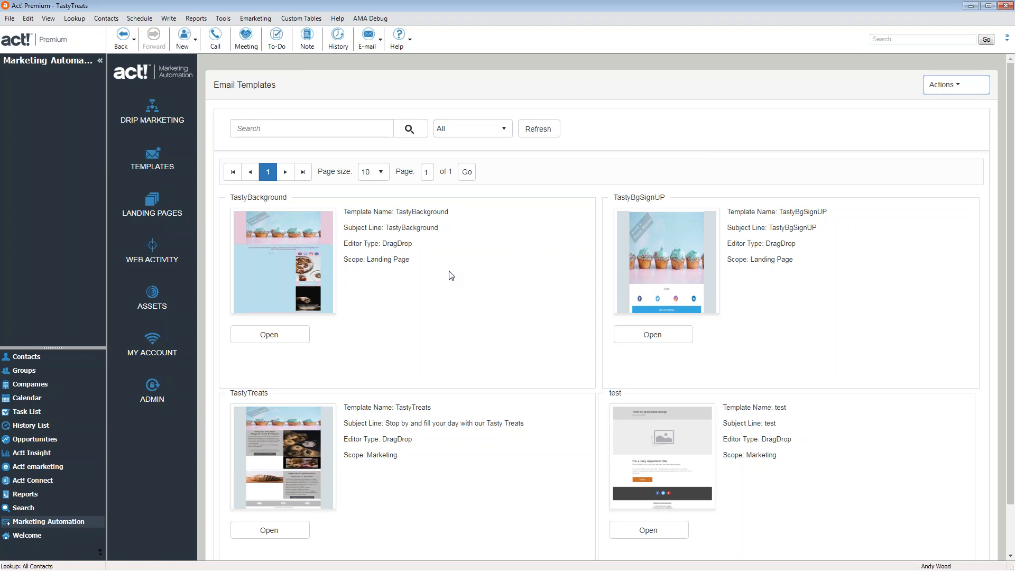
Review the user's account details and permissions in Manage Users, then switch to the Groups view
click(222, 18)
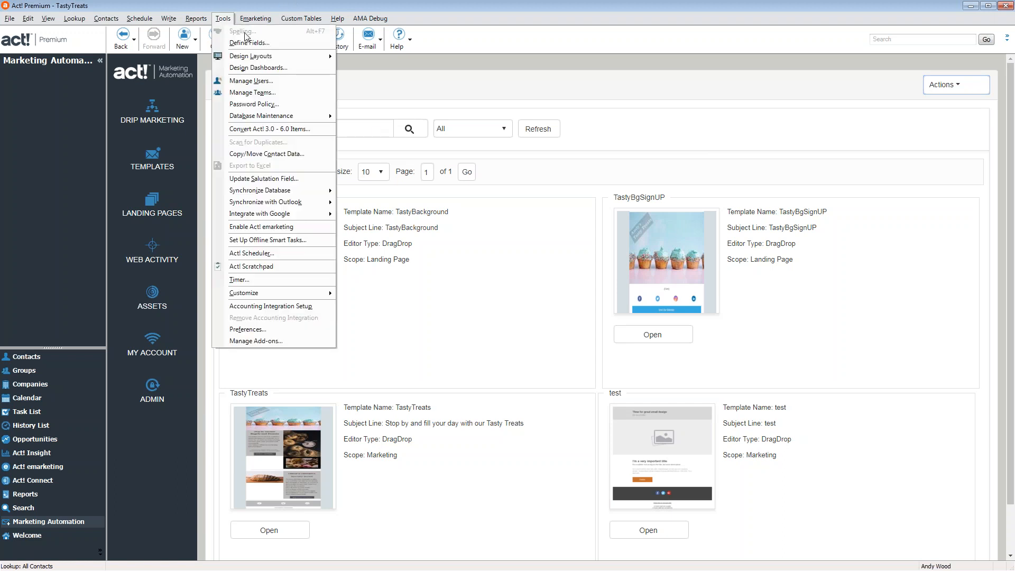
click(269, 81)
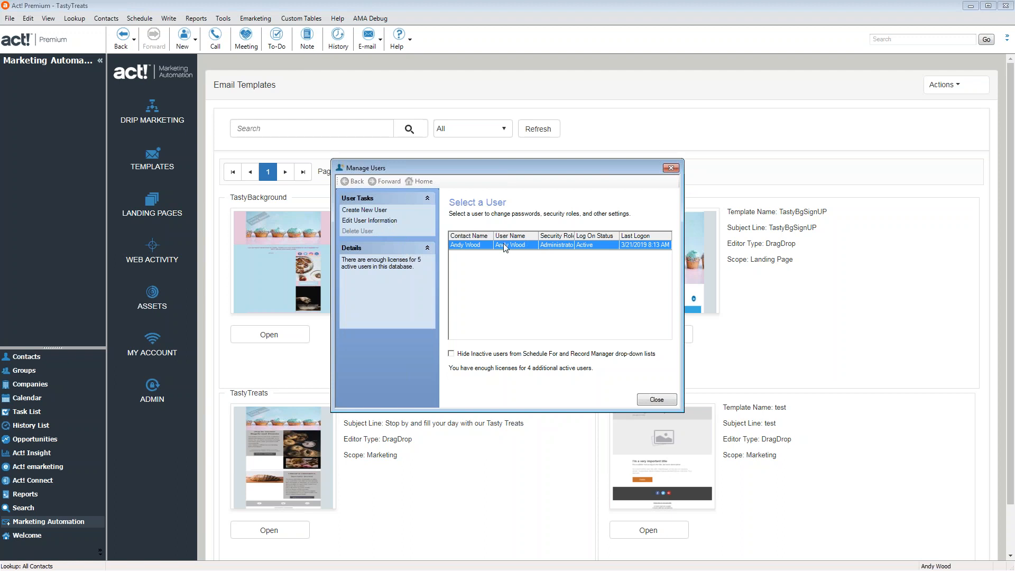
click(371, 221)
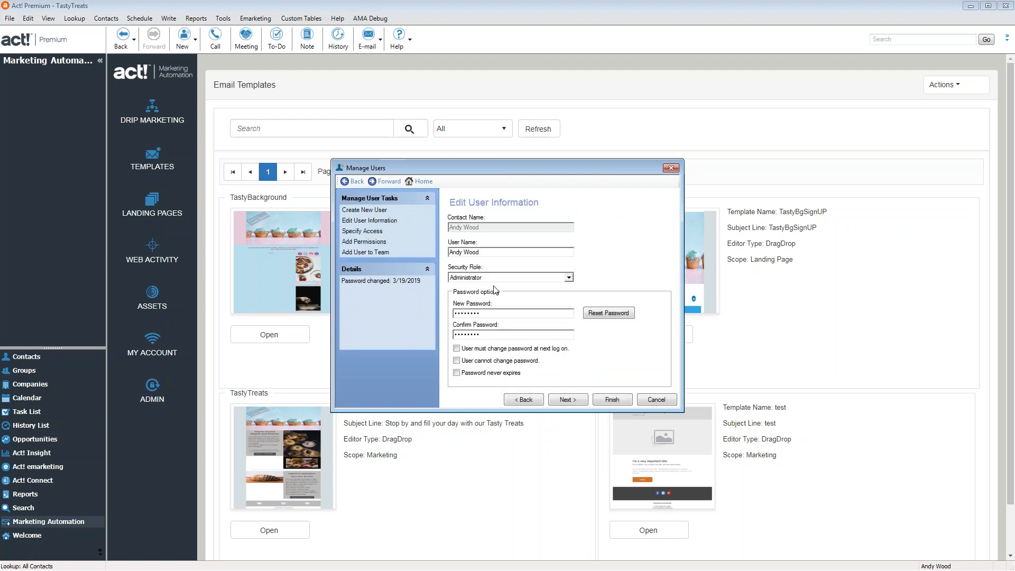
click(373, 243)
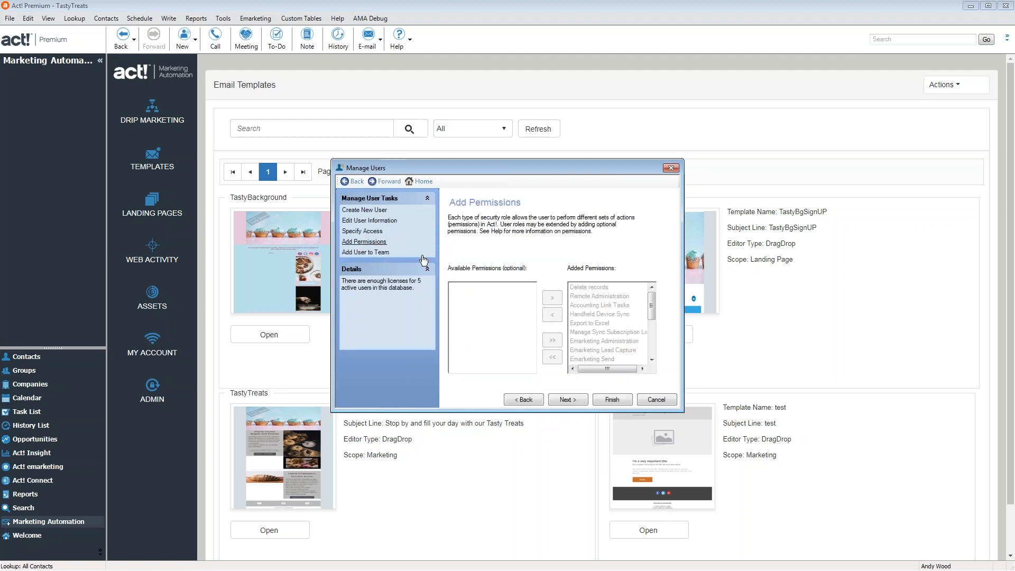
click(671, 168)
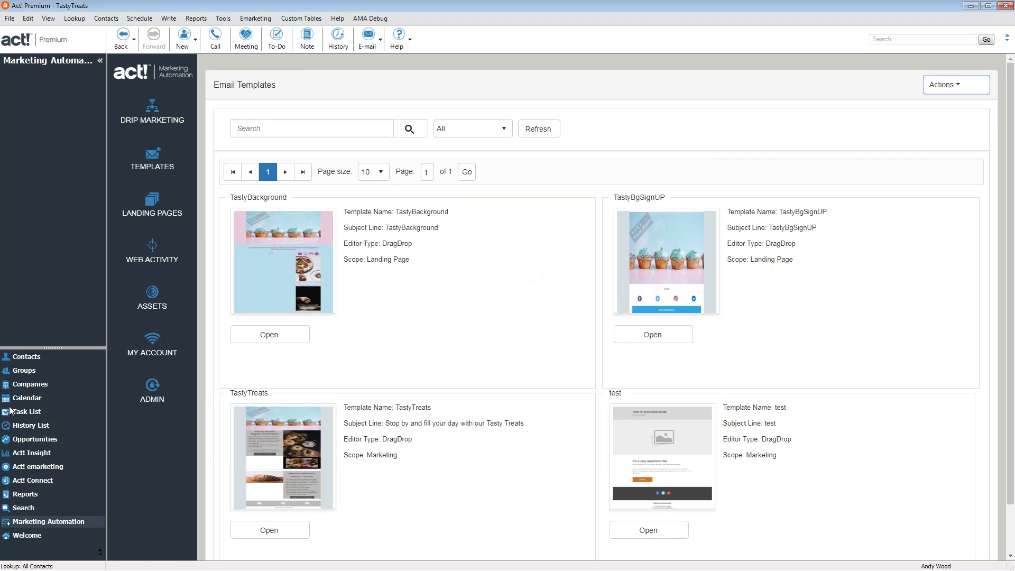
click(16, 374)
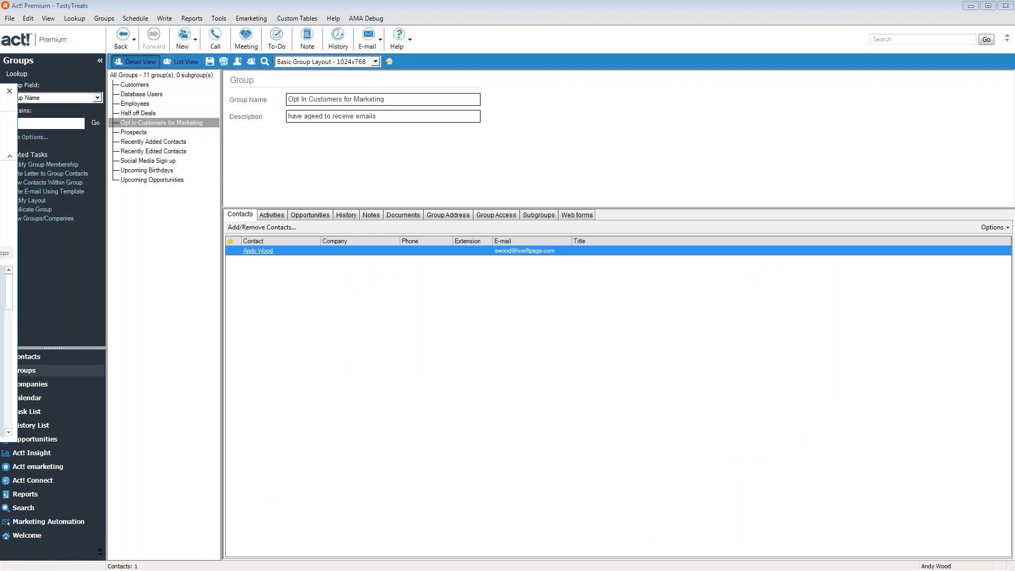
drag(0, 91, 277, 100)
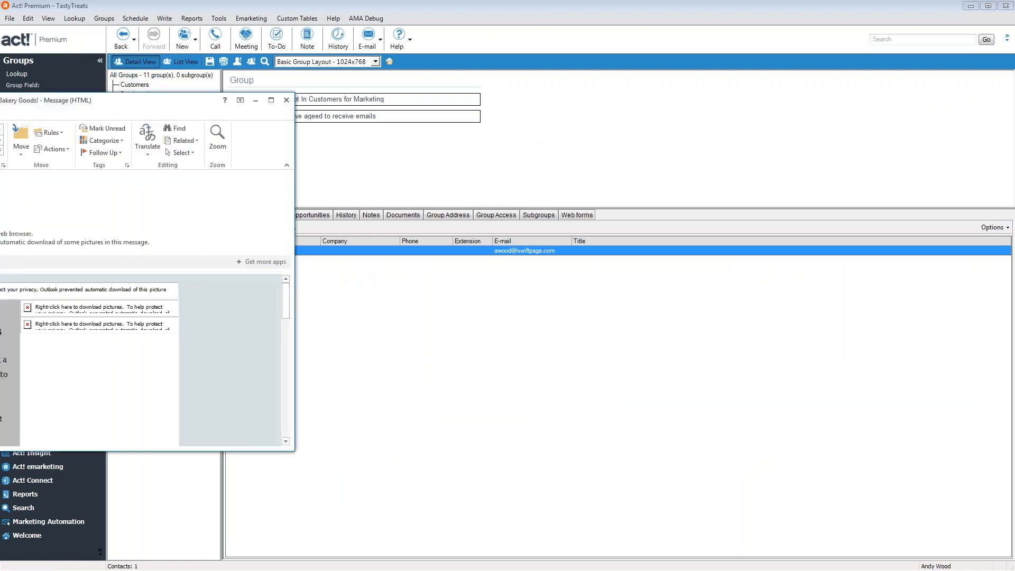
Maximize the Bakery Goods newsletter message, download its blocked pictures, then close it
drag(0, 100, 550, 110)
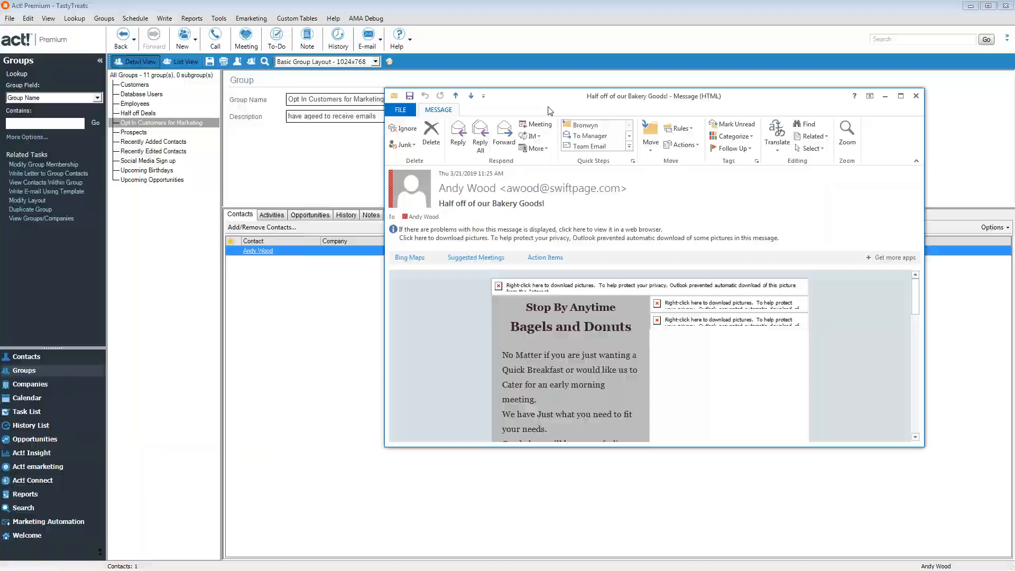
double_click(549, 111)
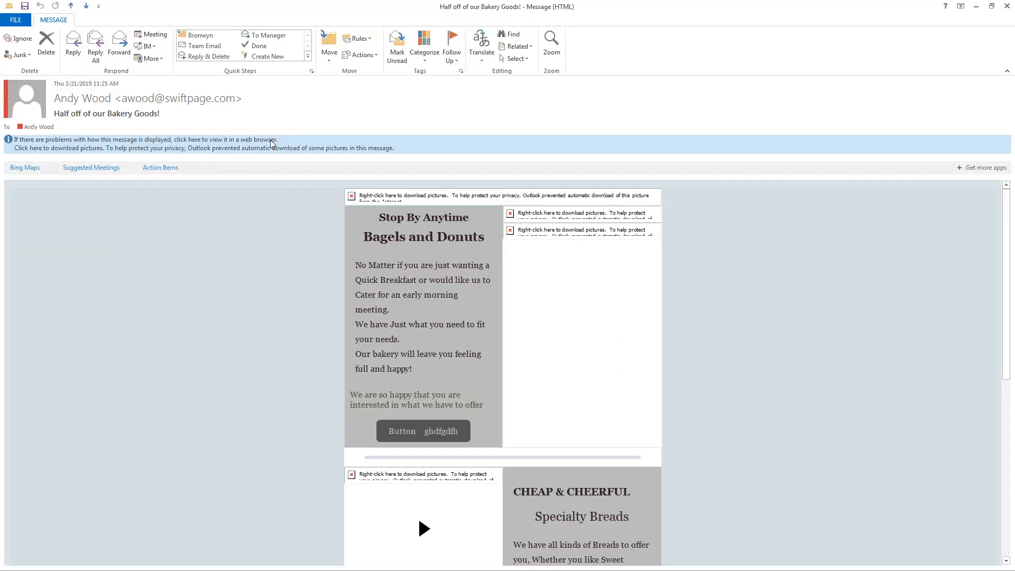
click(272, 145)
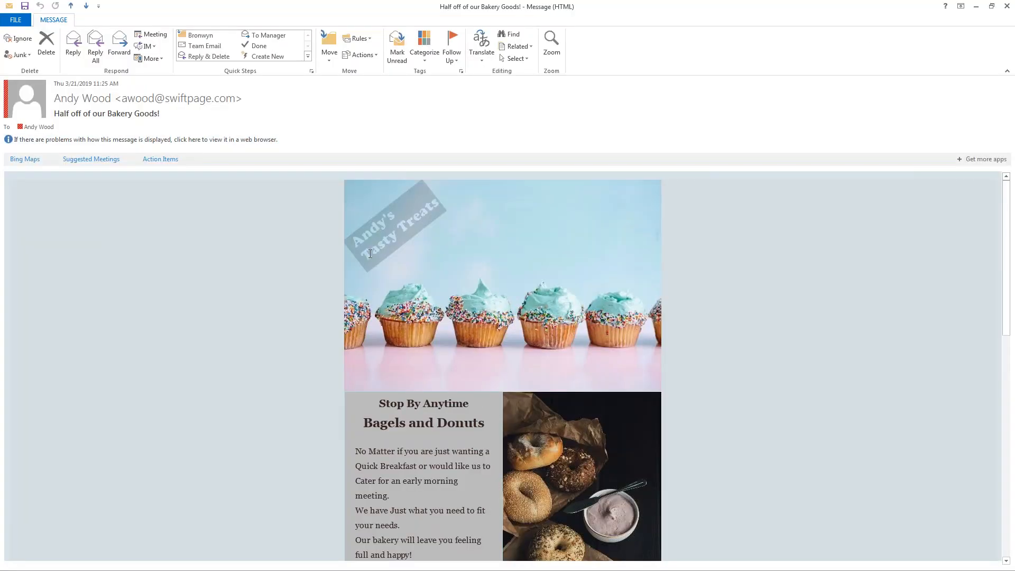
click(1008, 7)
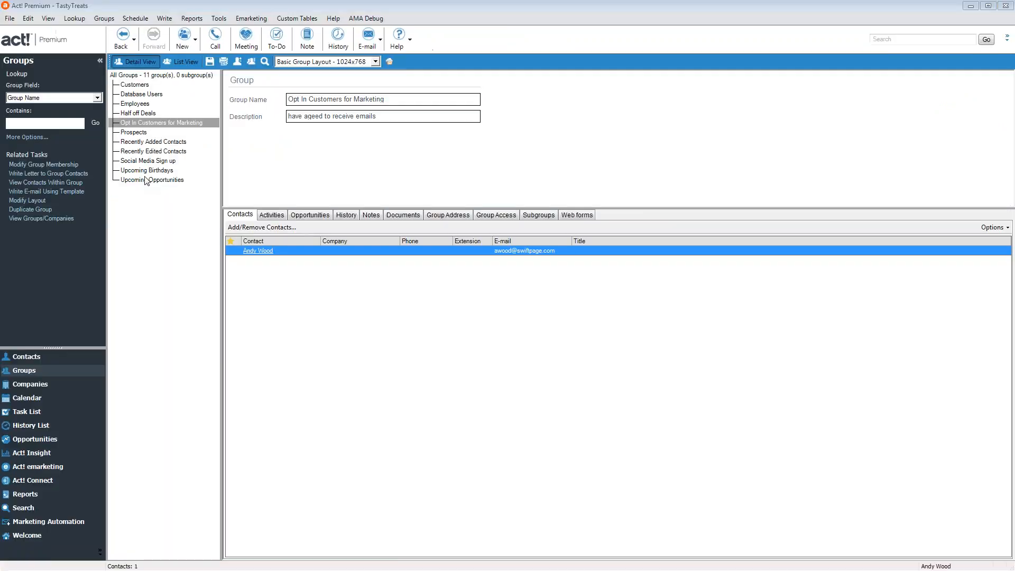
click(259, 228)
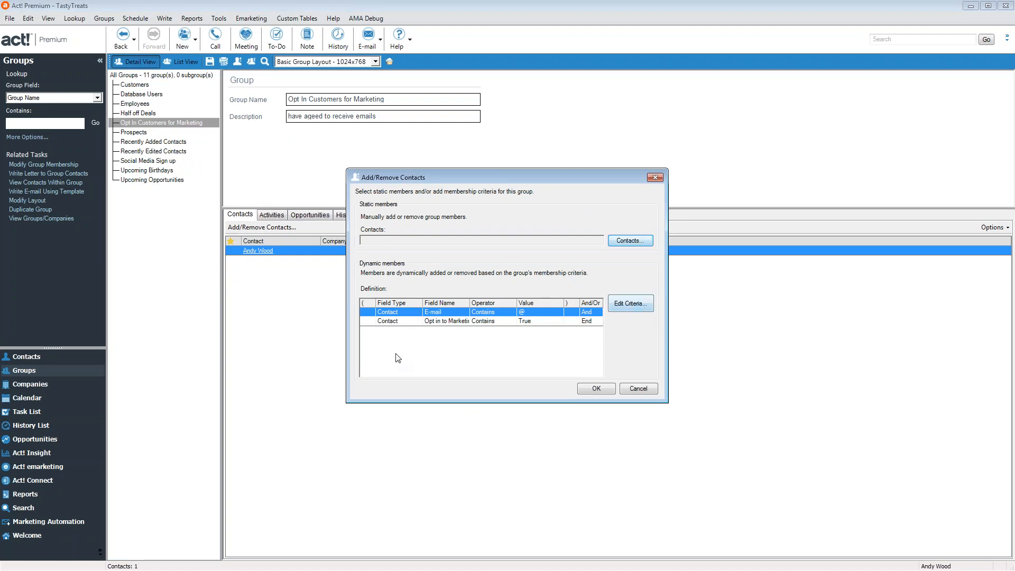
click(631, 306)
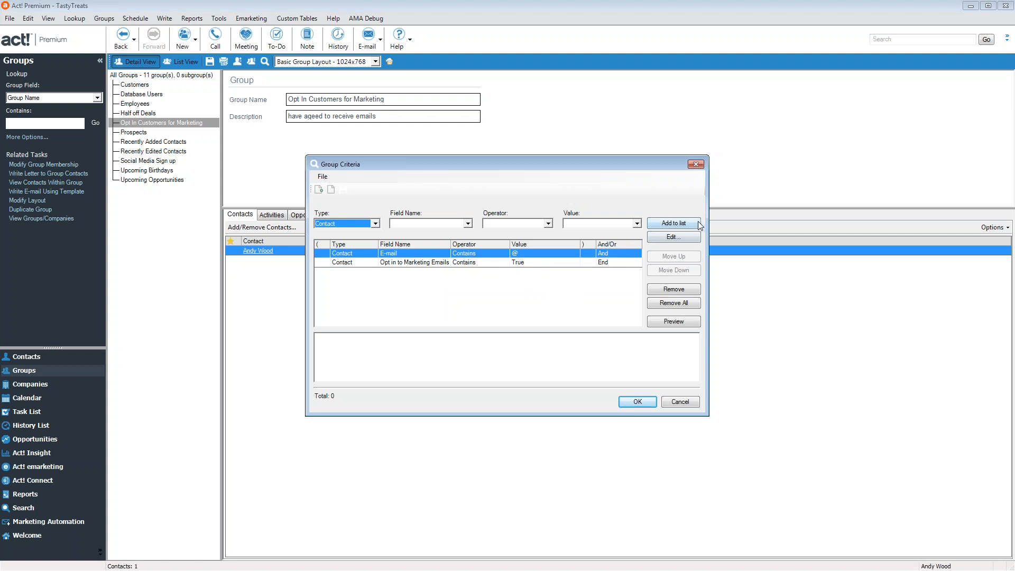
click(682, 325)
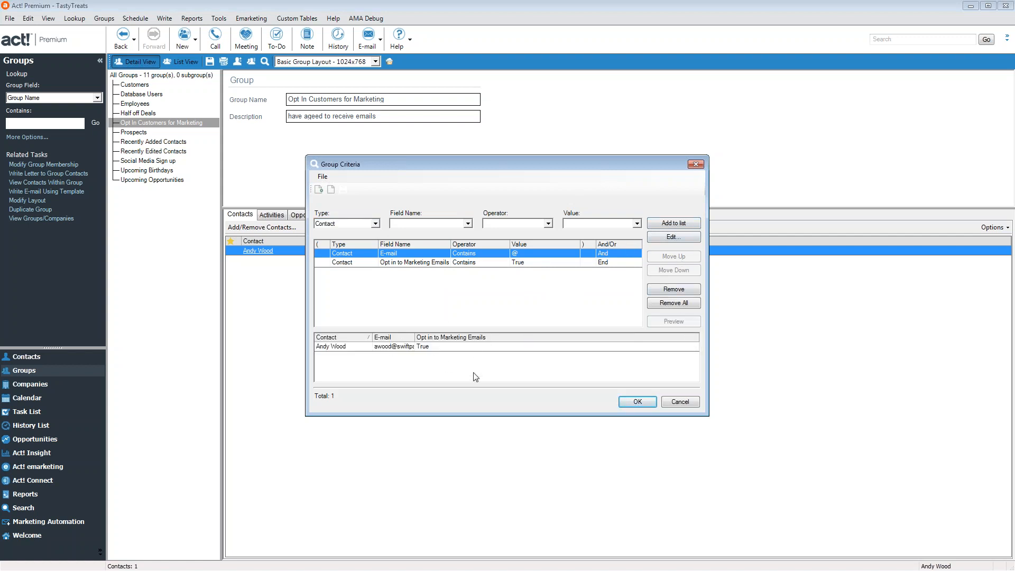
click(637, 403)
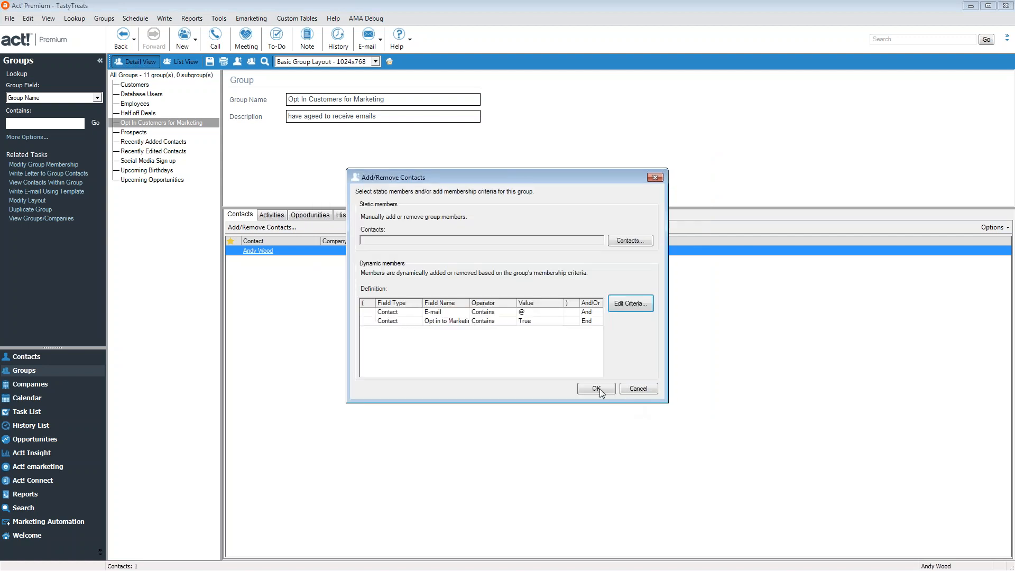
click(597, 389)
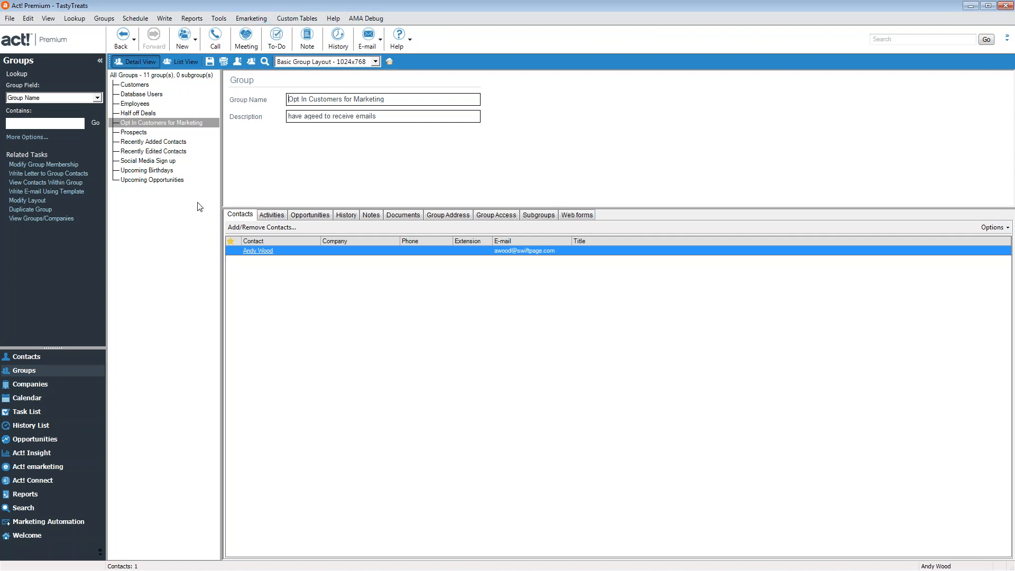
Start a new campaign from the Drip Marketing list's Actions menu
click(64, 519)
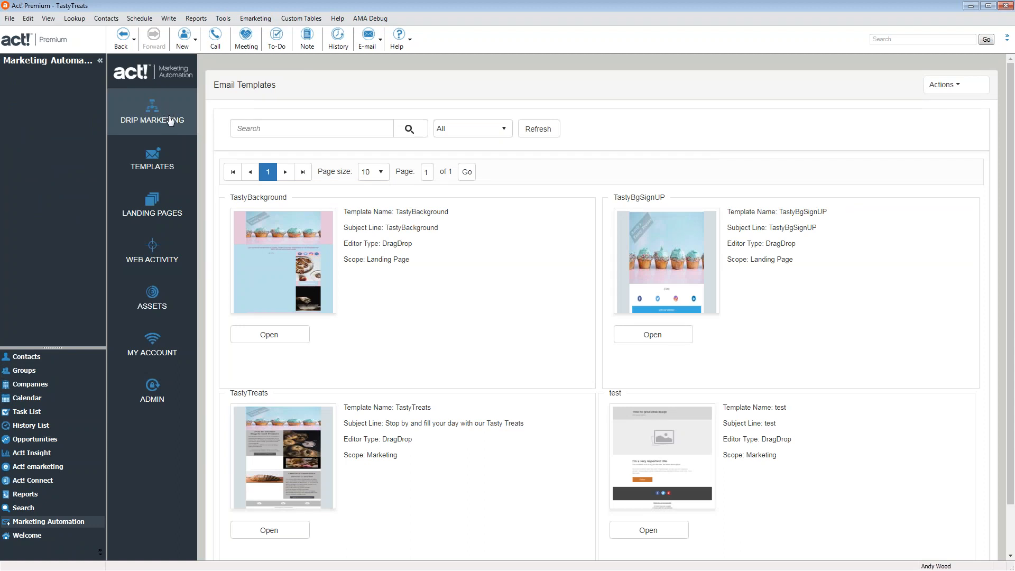
click(166, 123)
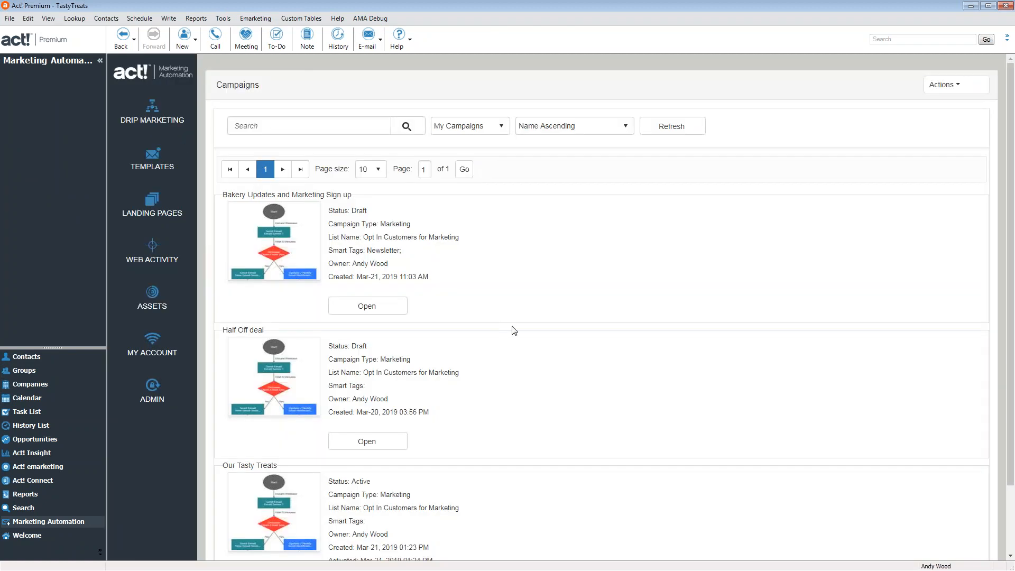
click(932, 90)
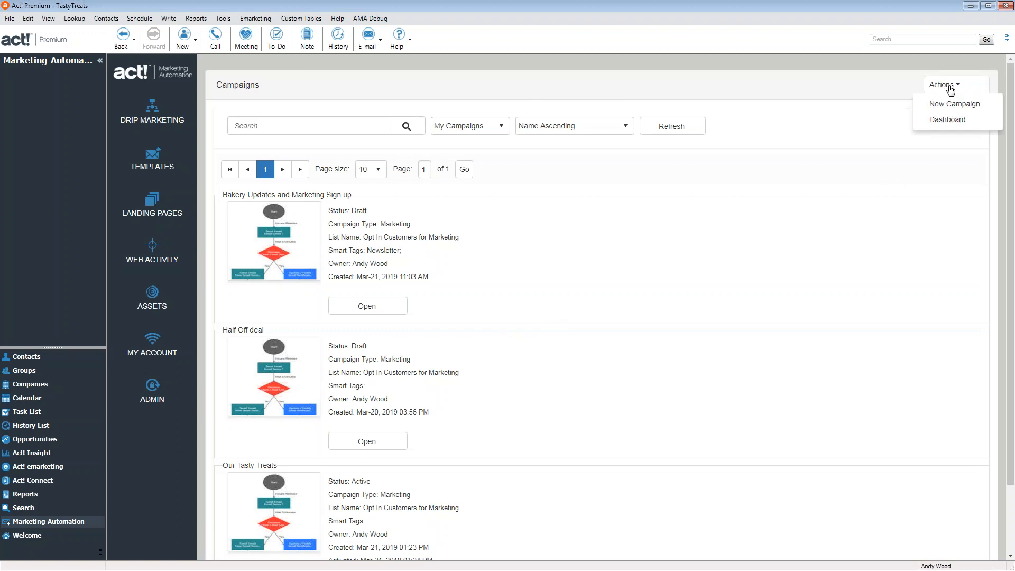
click(947, 105)
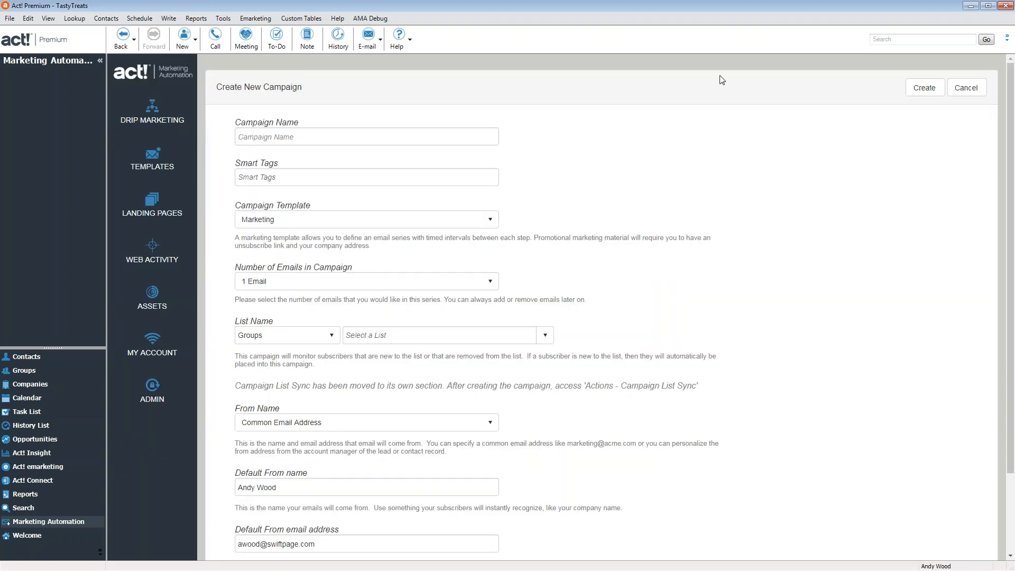
Name the campaign 'Half off our Bakery Items' and add a 'promotions' smart tag
click(347, 142)
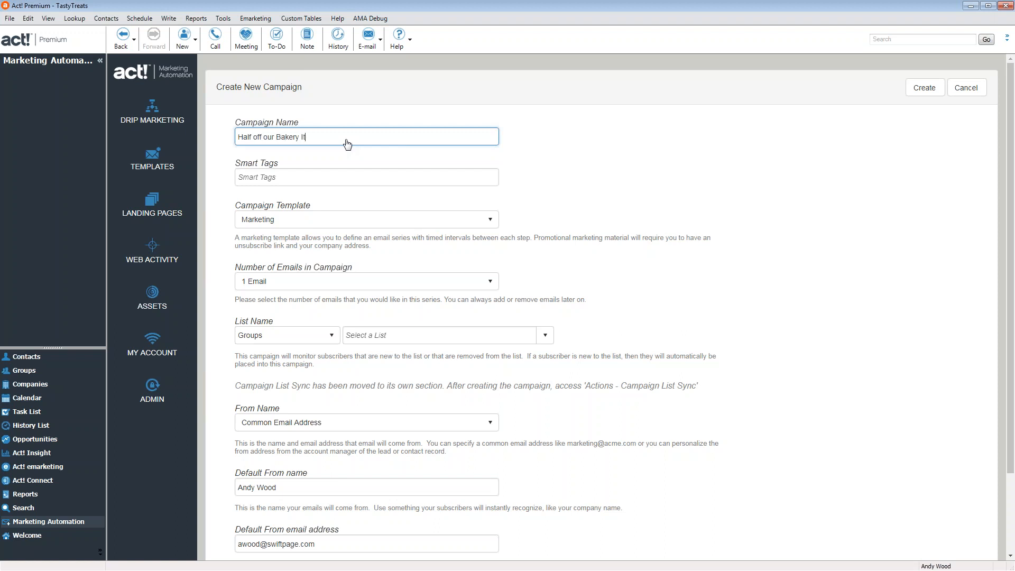
click(326, 177)
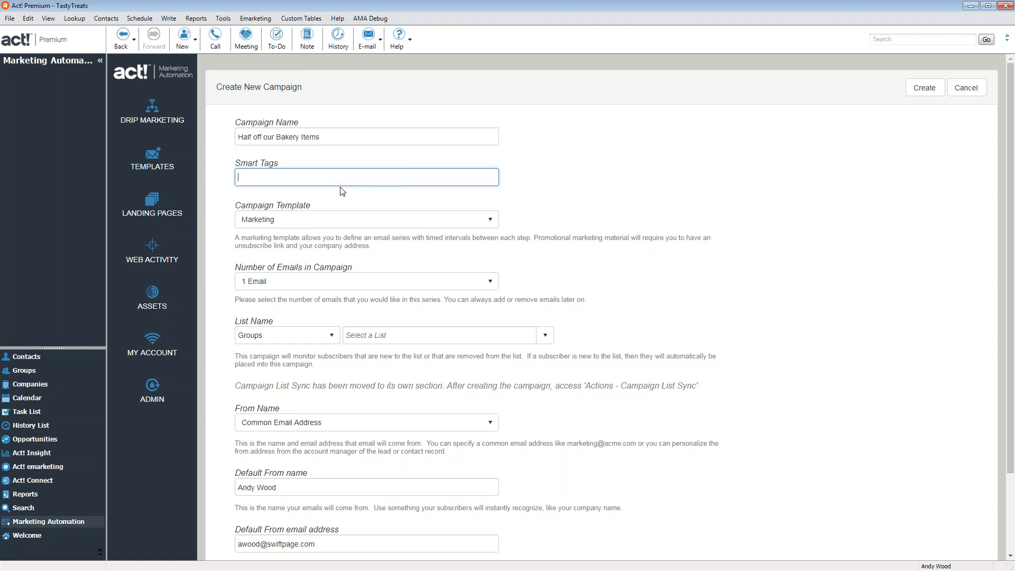
text(promotions)
key(Return)
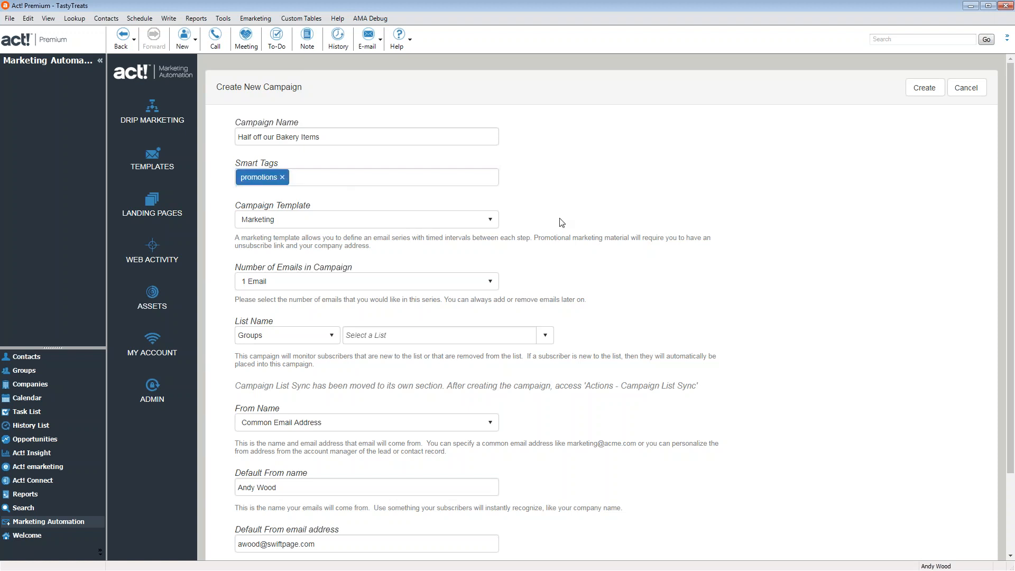
Keep the Marketing template with 1 Email for the campaign
click(395, 214)
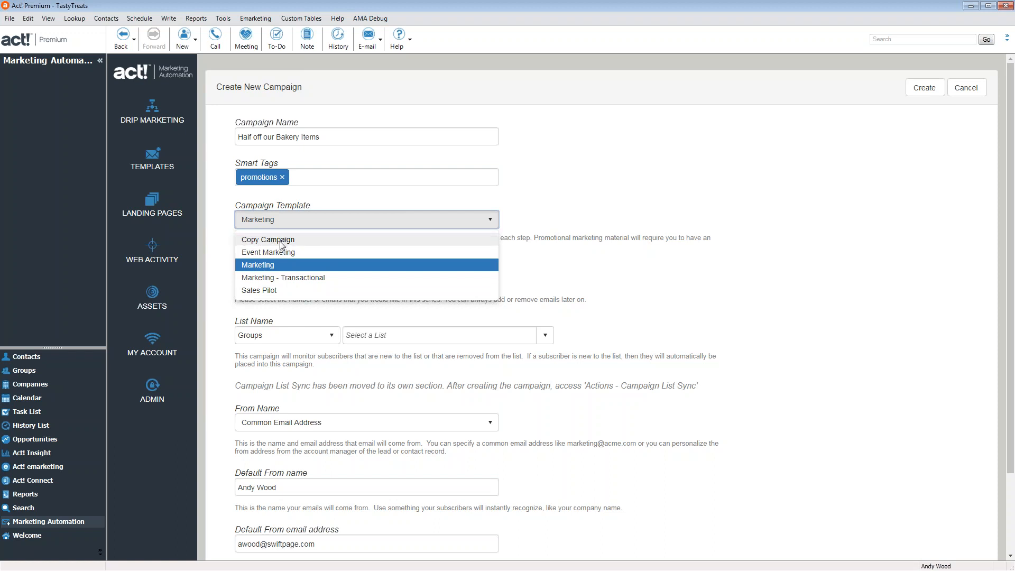
click(351, 269)
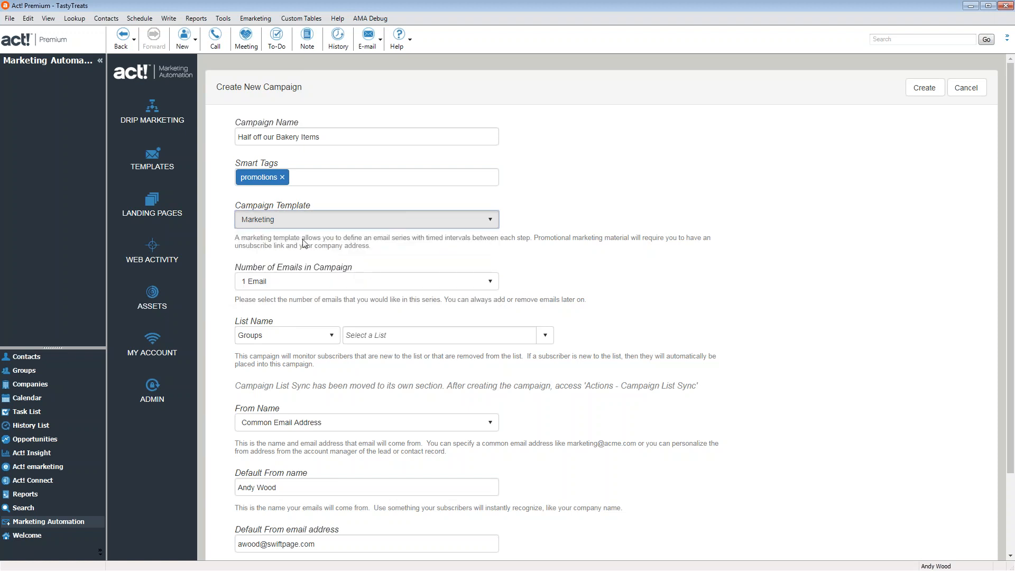
click(323, 281)
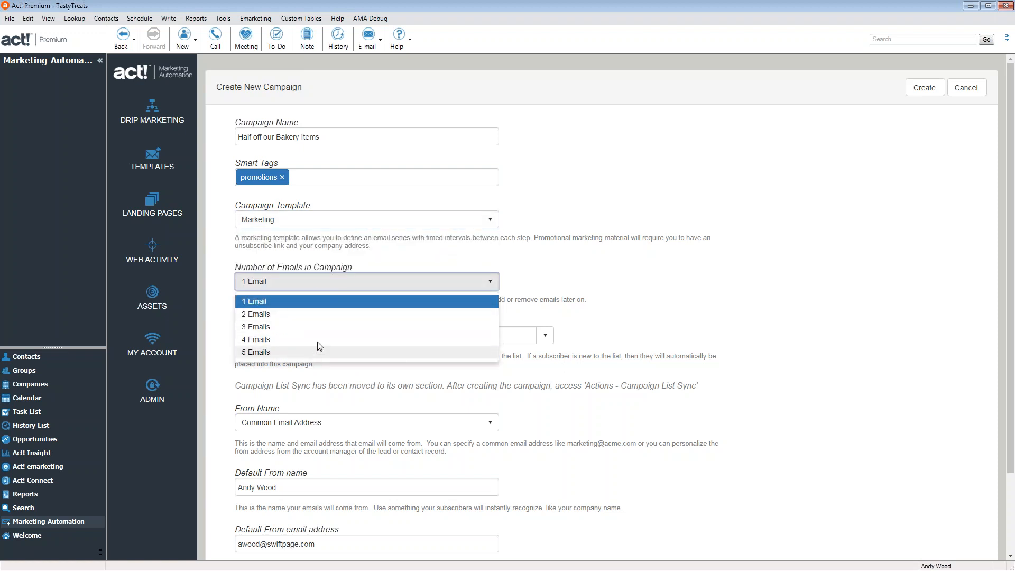
click(415, 262)
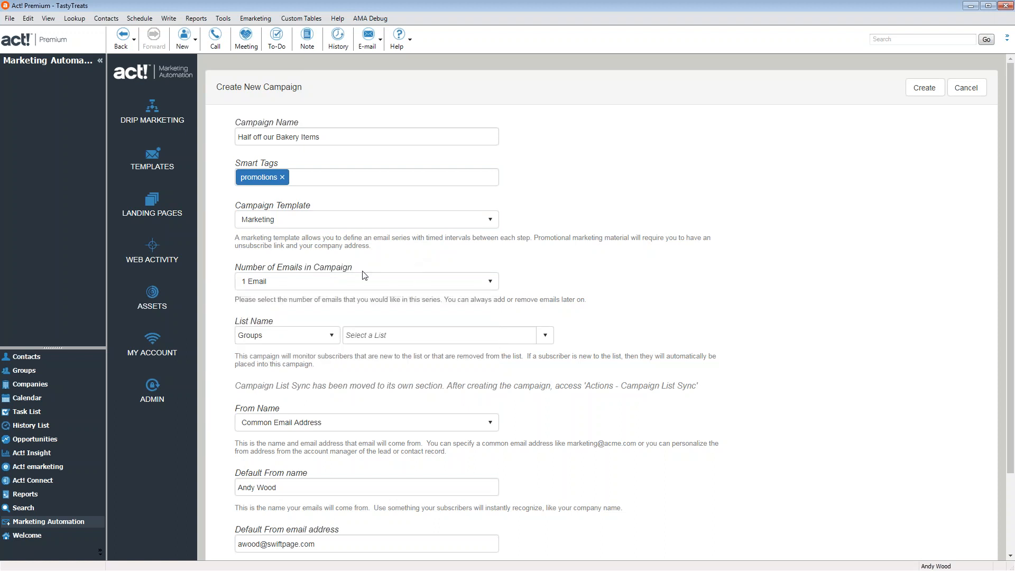
click(545, 336)
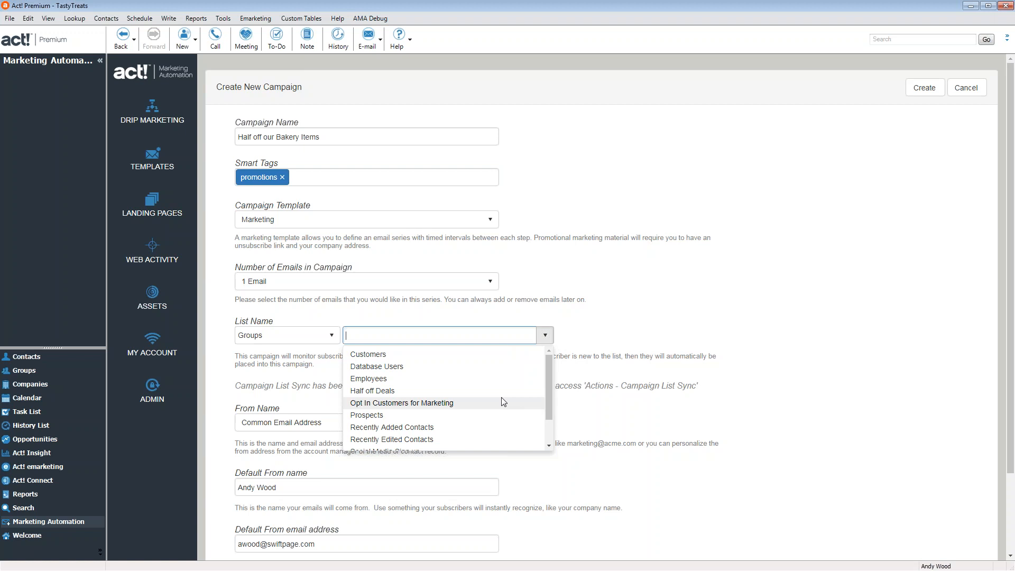
Monitor the Half off Deals group and set the default sender name to 'Tasty Treats Bak'
click(380, 393)
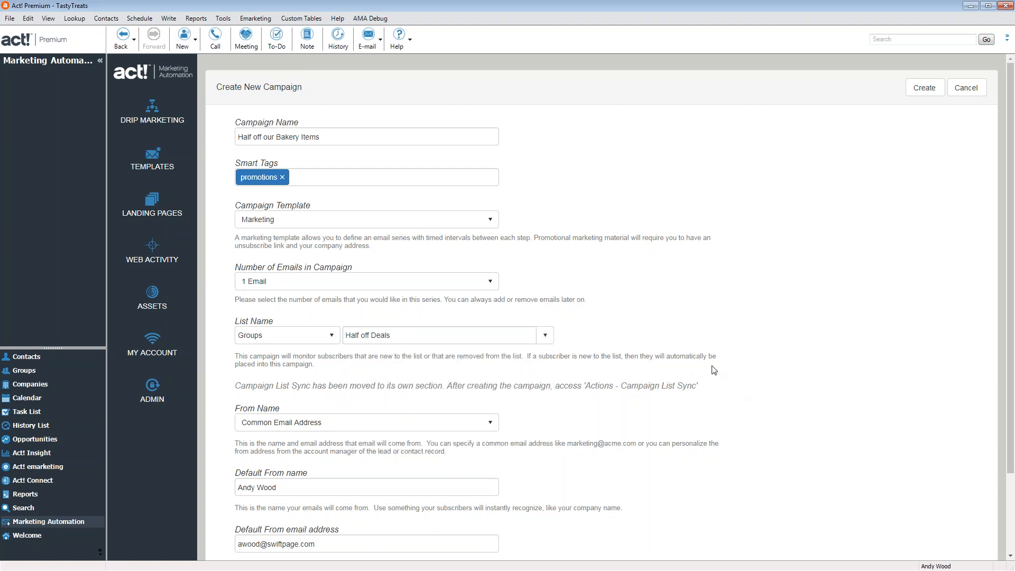
scroll(641, 344, down, 3)
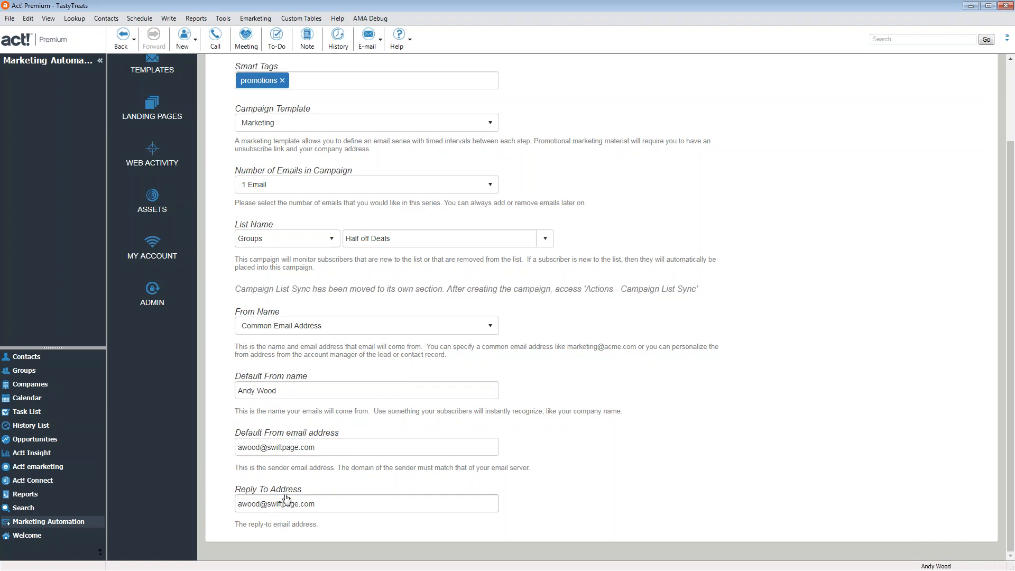
click(356, 391)
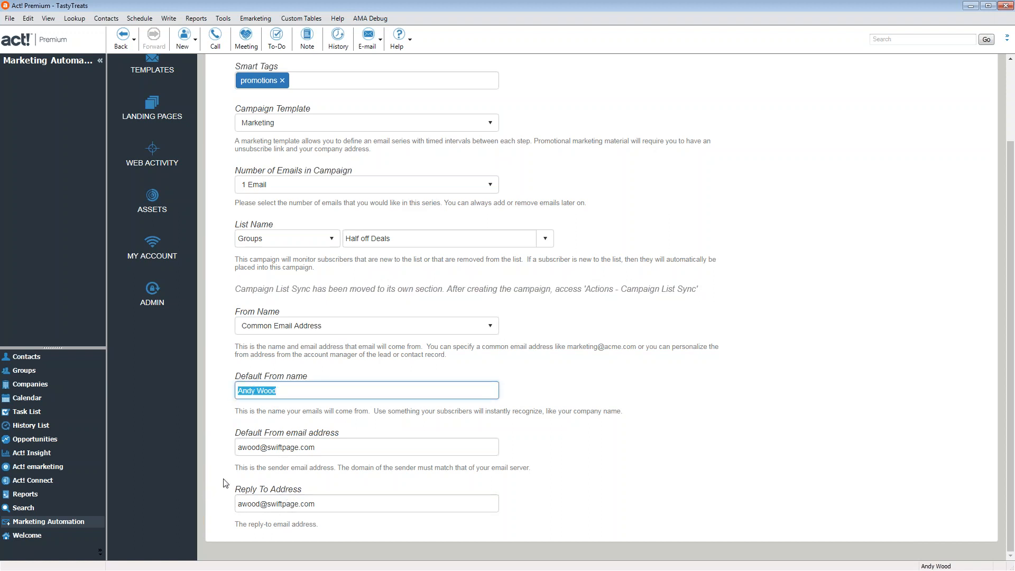
text(Tasty Treats Bak)
click(259, 448)
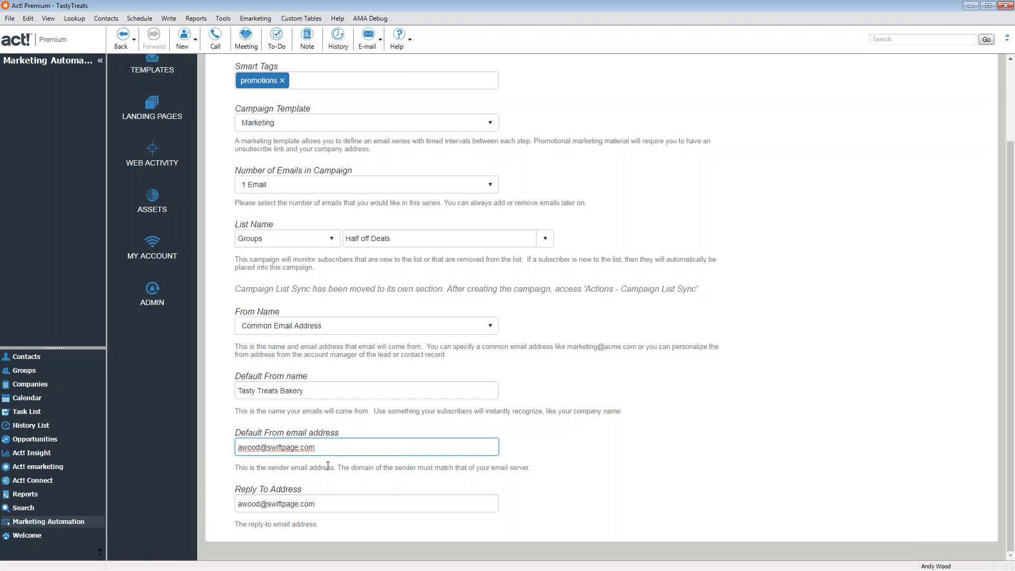
Create the campaign, producing a Start–Send Email–End drip diagram
scroll(328, 466, up, 2)
scroll(317, 461, down, 2)
scroll(509, 446, up, 2)
scroll(718, 204, down, 2)
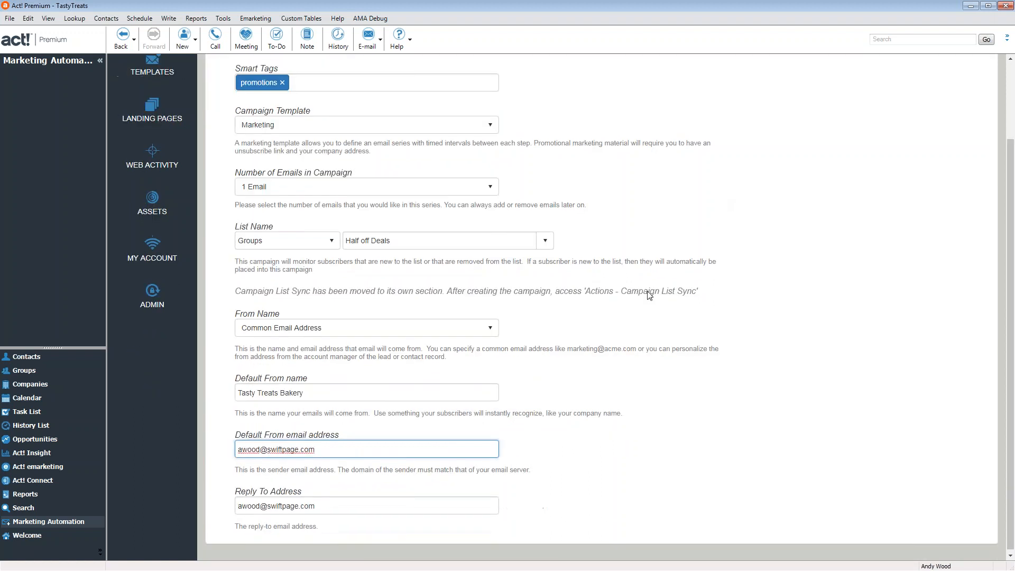
scroll(623, 202, up, 2)
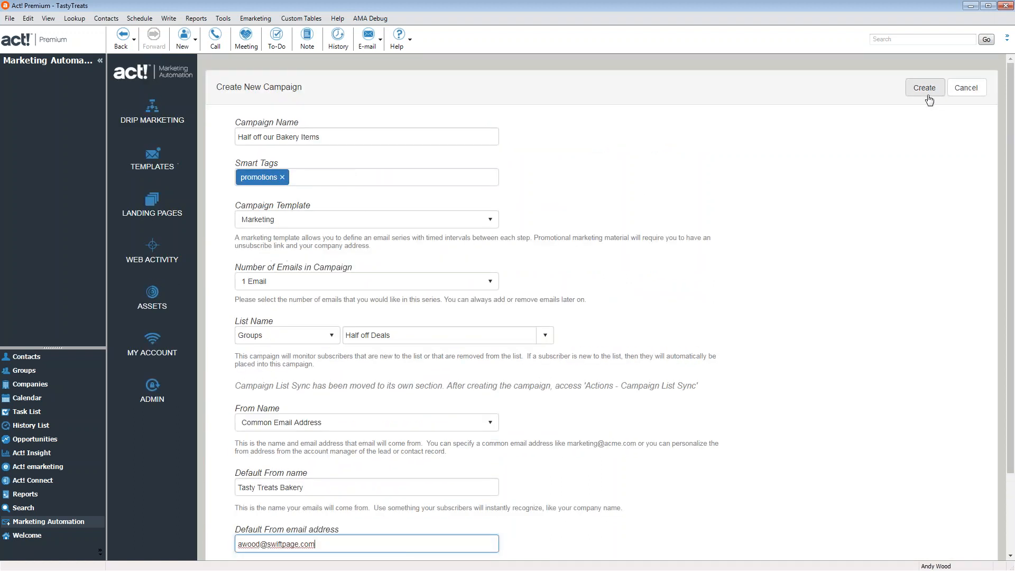
click(926, 90)
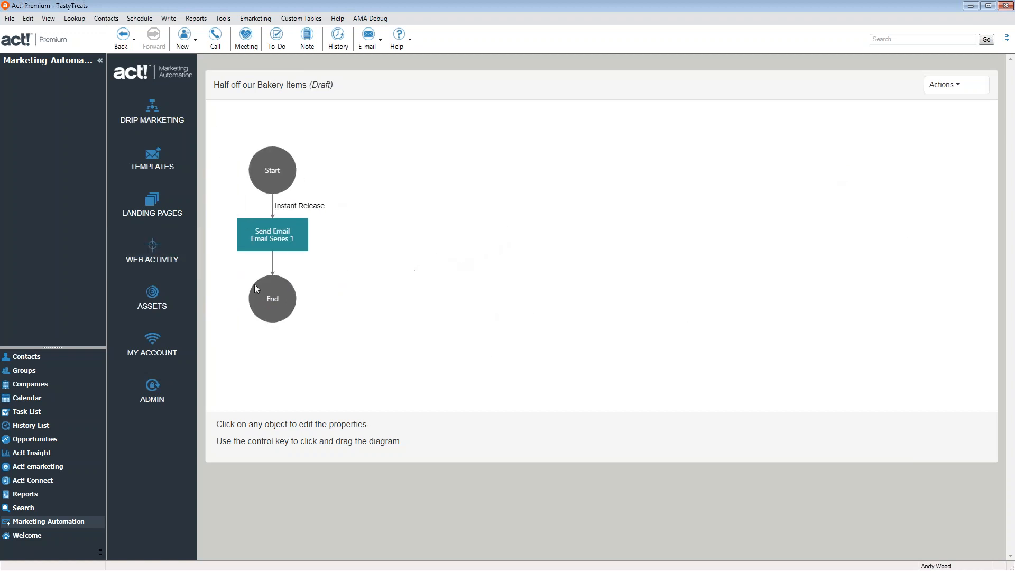
Insert a Decision step after the Send Email step
click(275, 236)
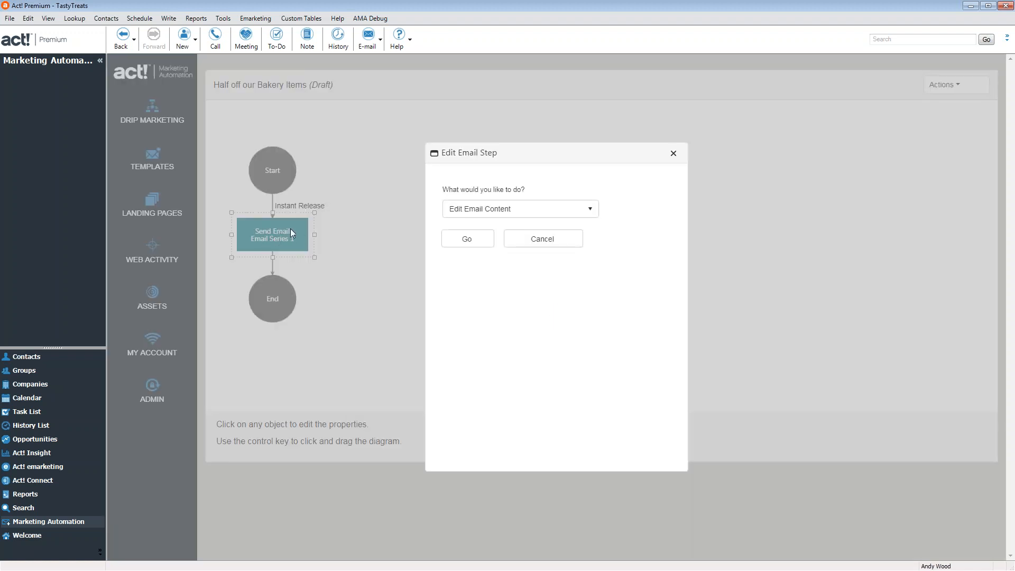
click(498, 214)
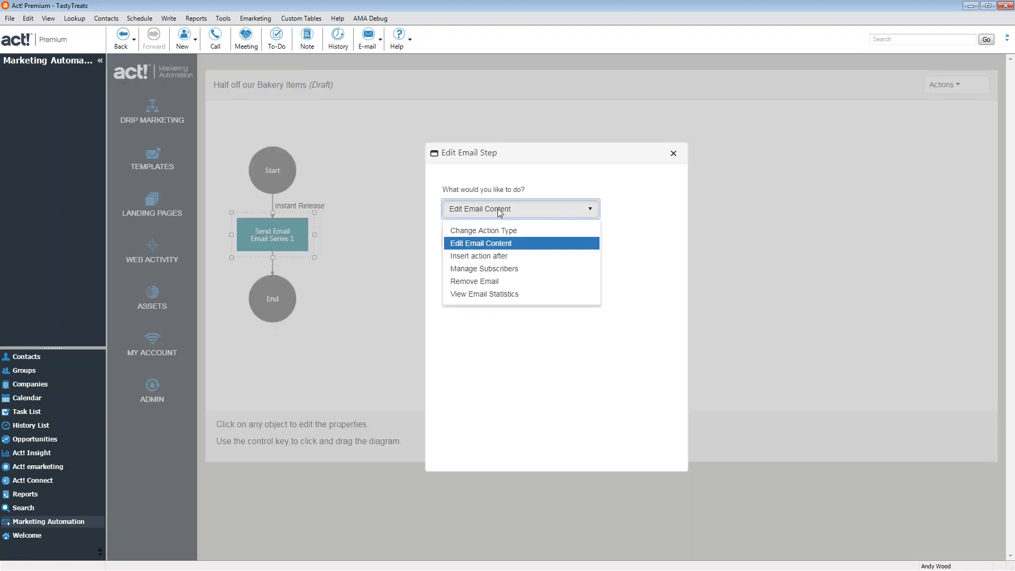
click(493, 258)
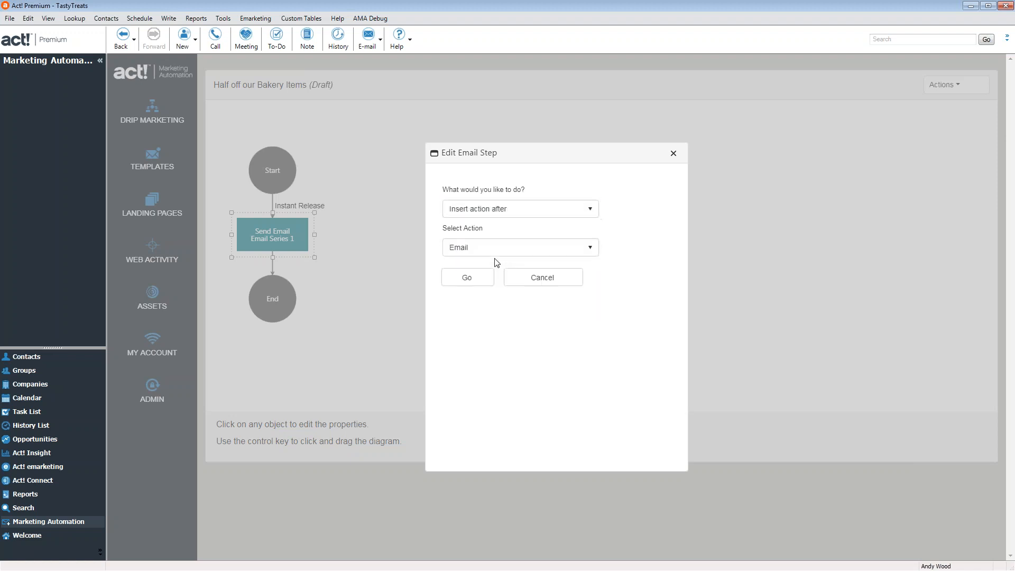
click(520, 253)
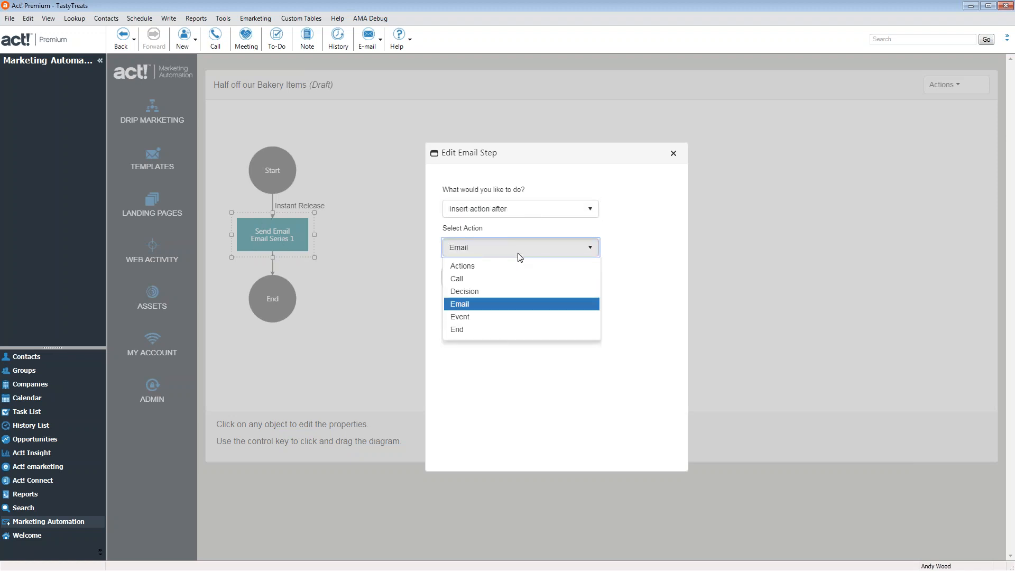
click(461, 297)
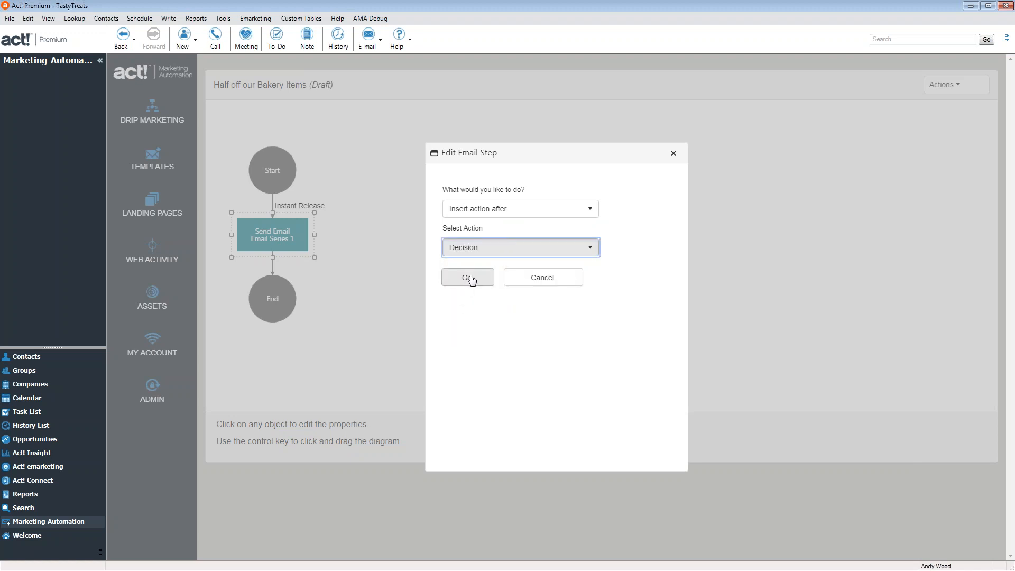
click(470, 280)
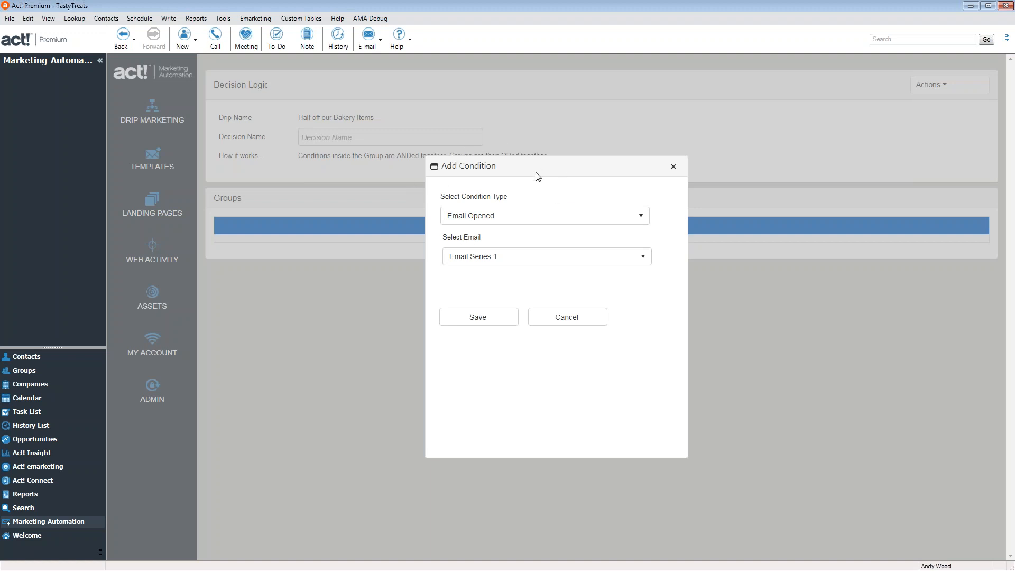
Discard a trial Email Clicked (Specific URL) condition and save the Decision back to the diagram
click(537, 217)
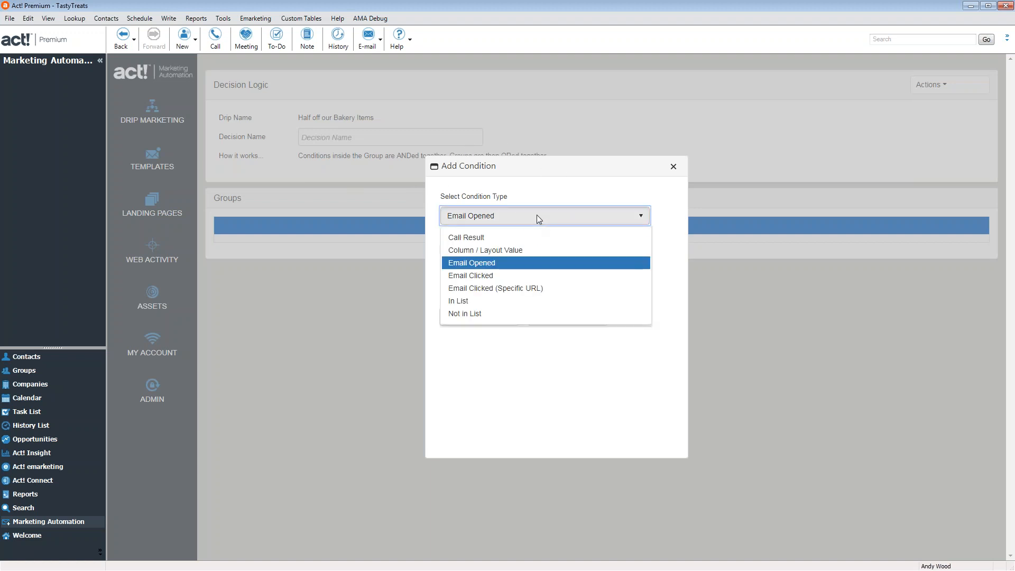
click(482, 291)
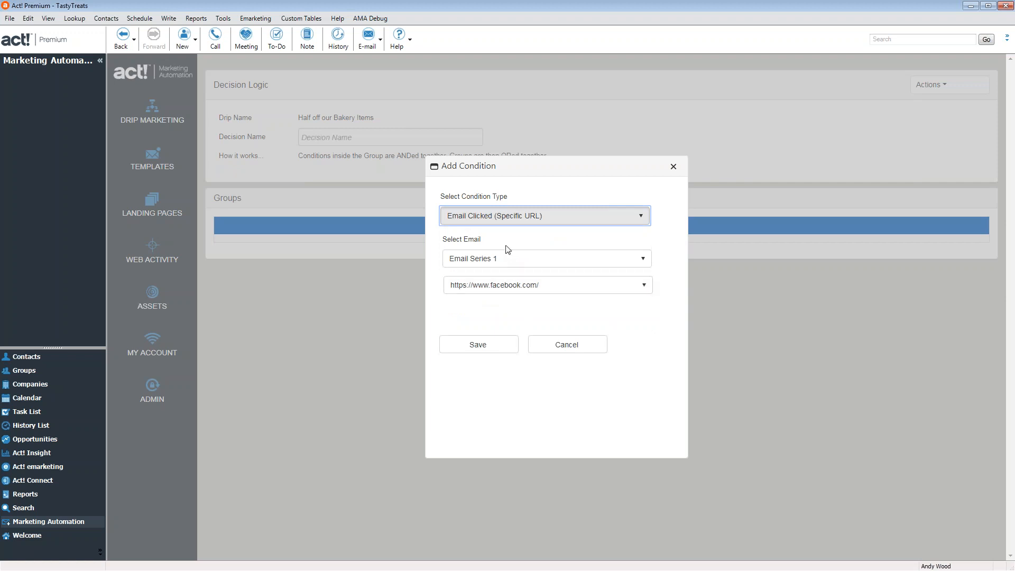
click(527, 291)
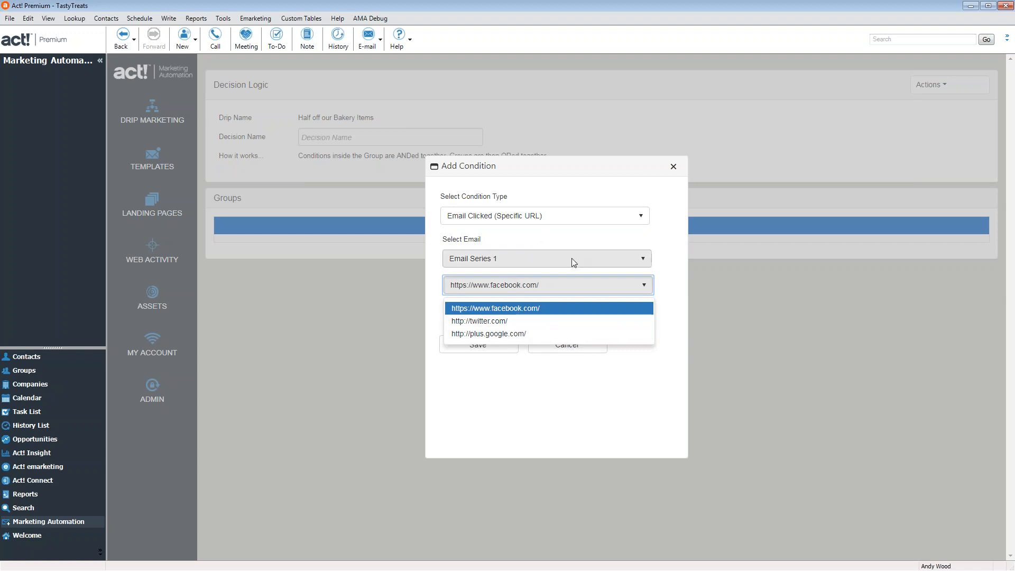
click(601, 245)
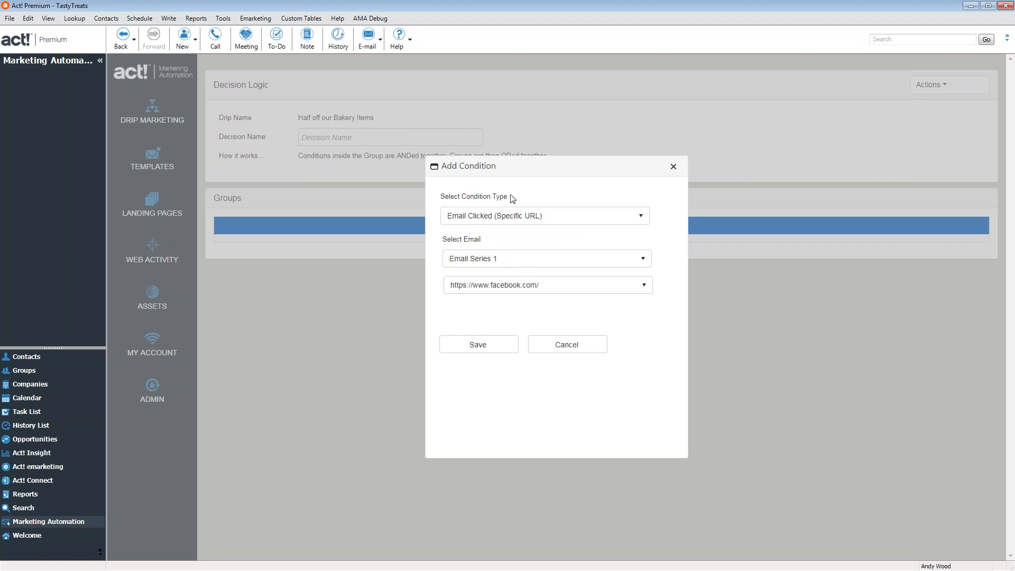
click(571, 346)
click(935, 86)
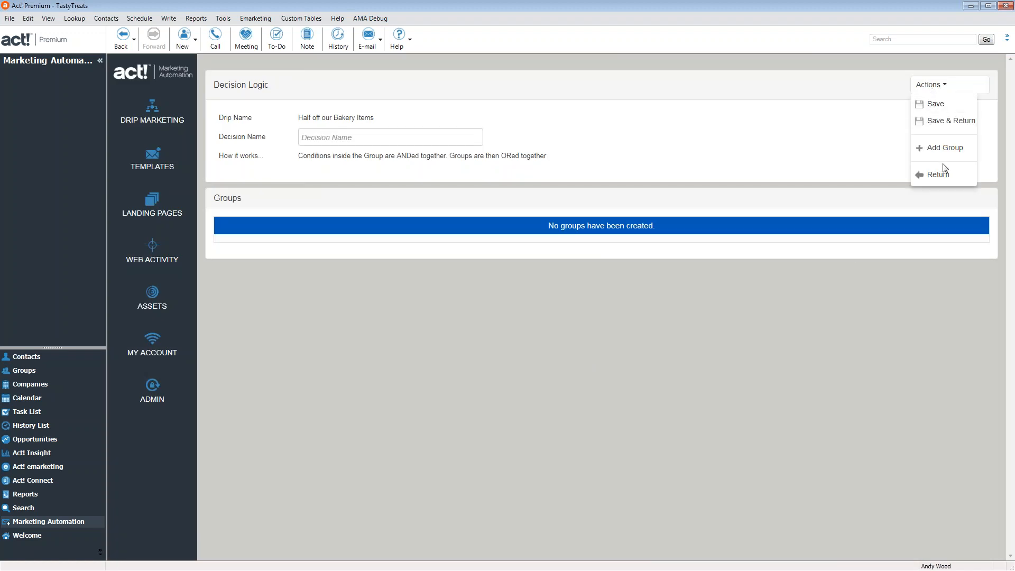
click(944, 123)
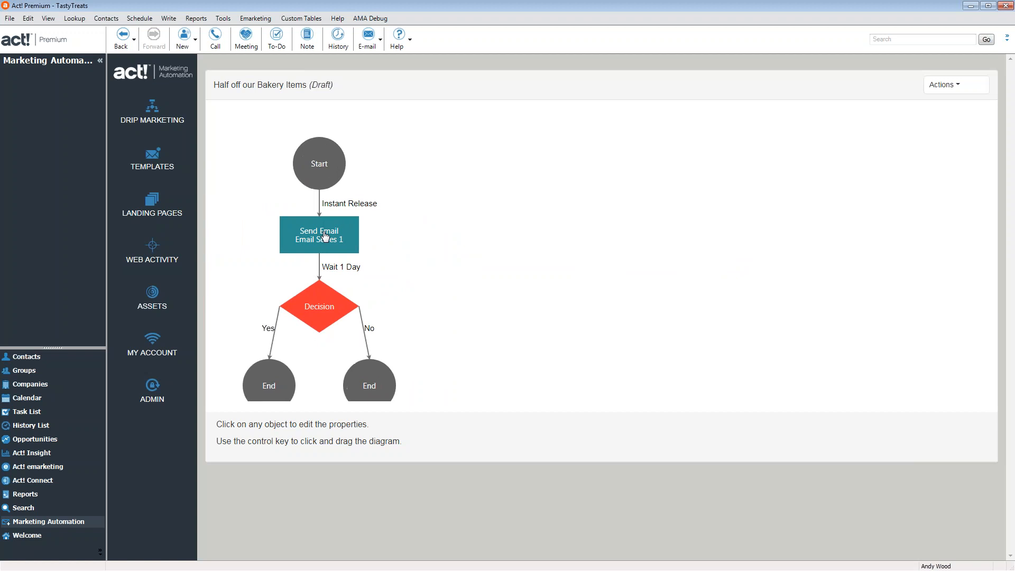
Open the Send Email content and import the TastyBgSignUP saved template
click(324, 236)
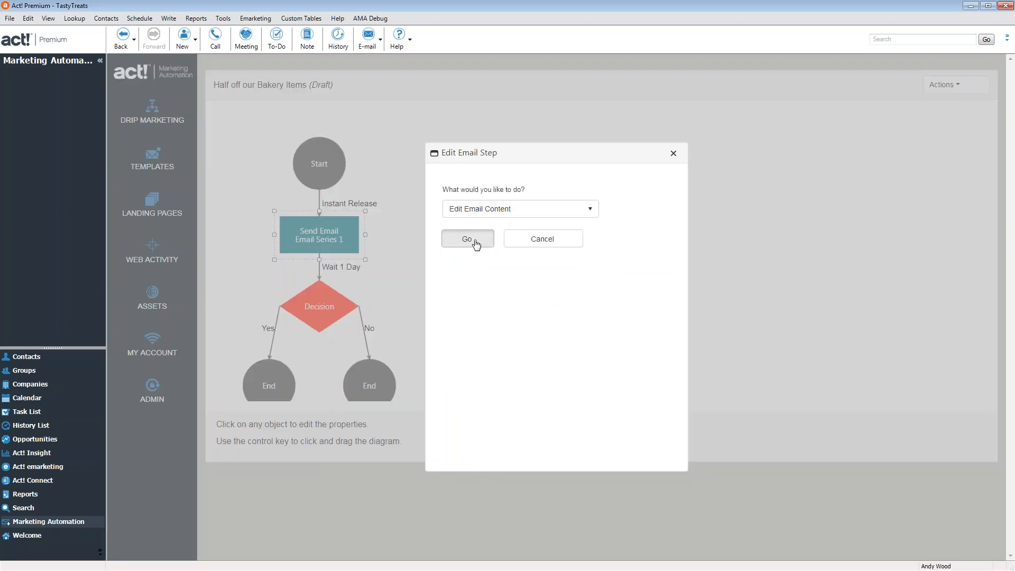
click(475, 239)
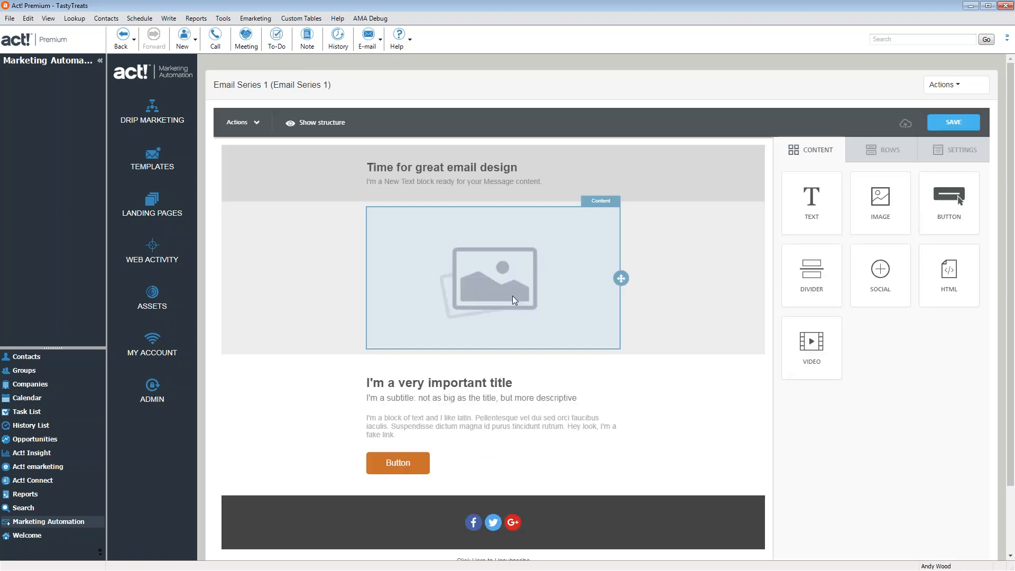
mouse_move(960, 90)
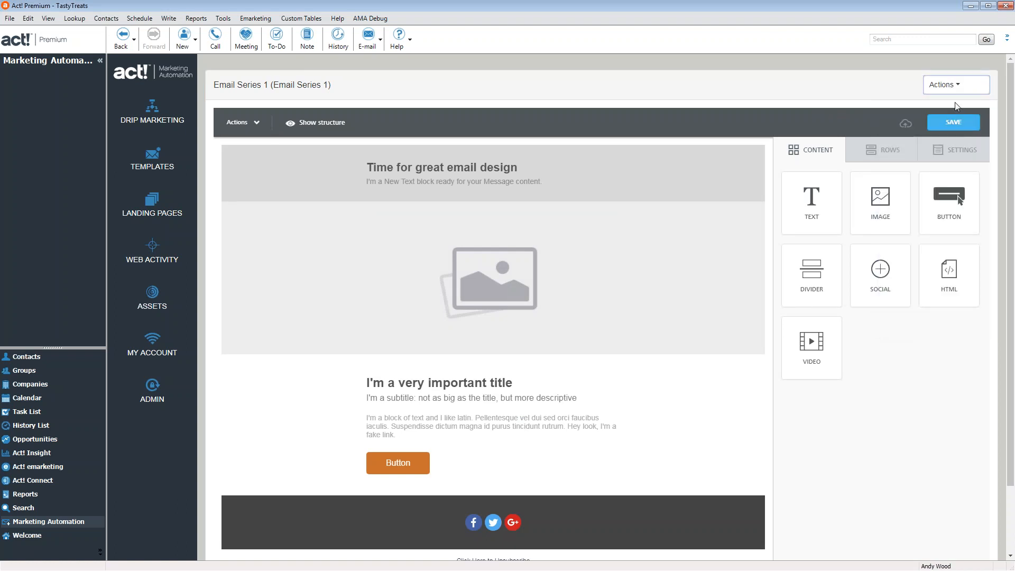
click(940, 174)
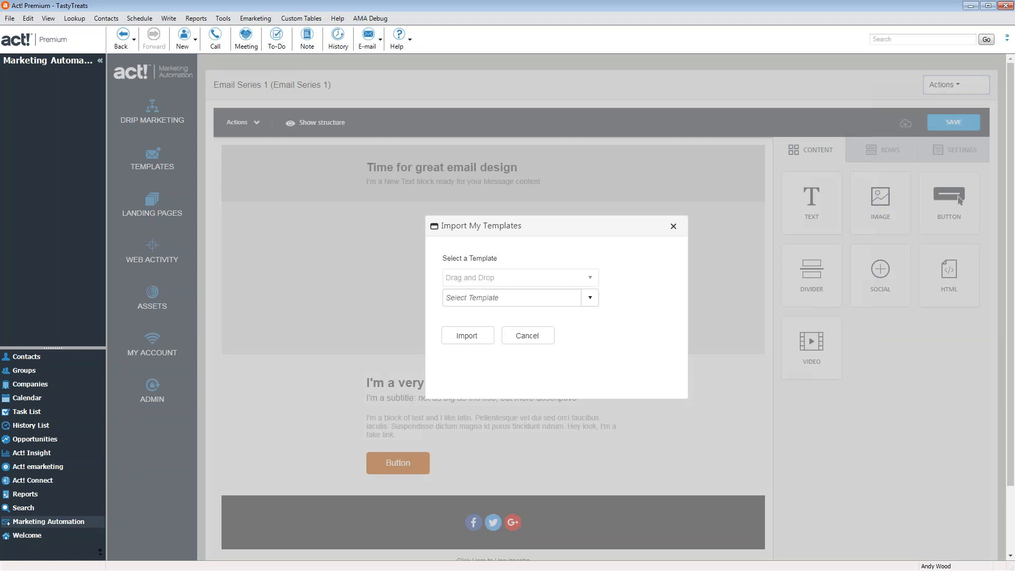
click(591, 298)
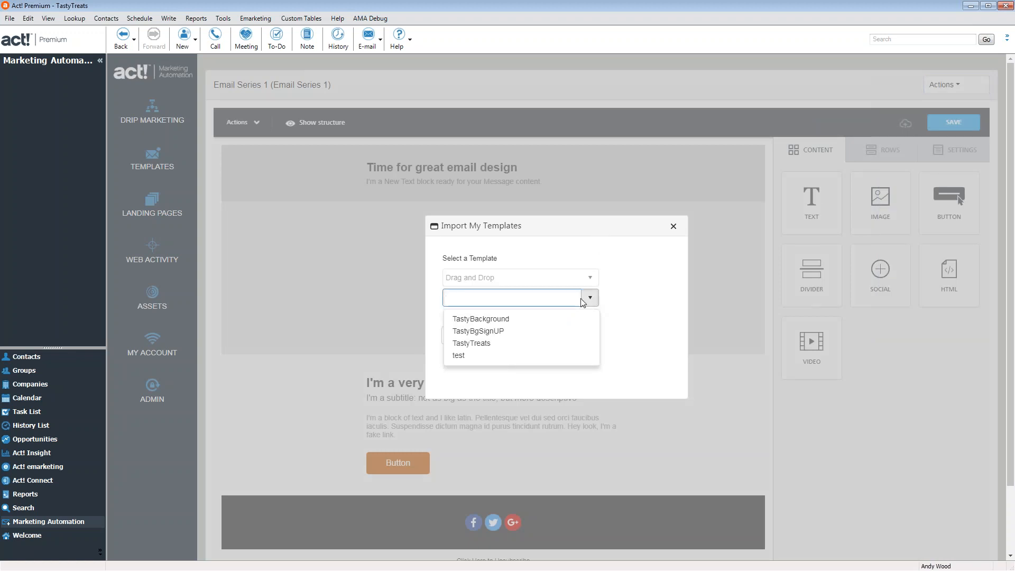
click(500, 331)
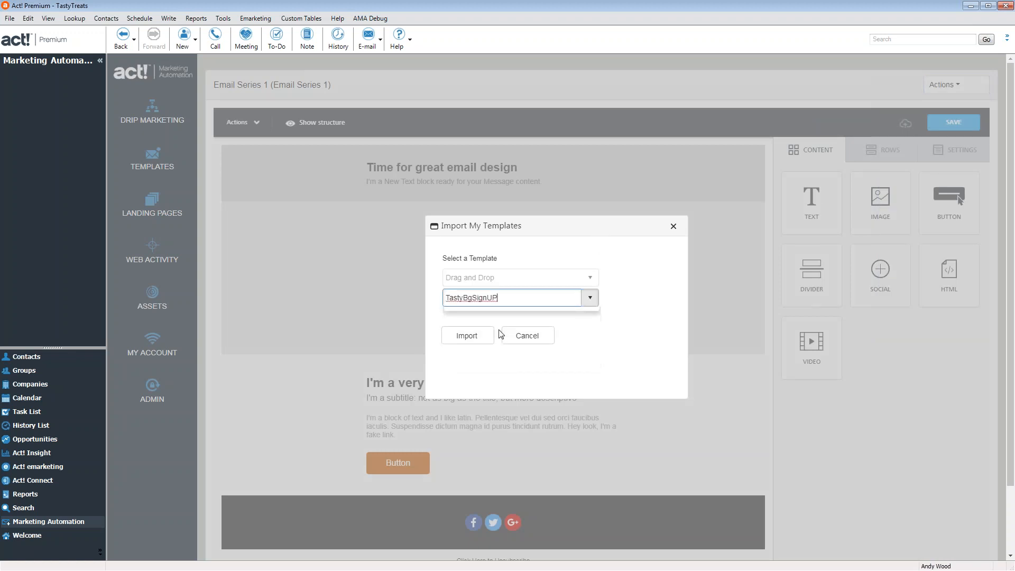
click(590, 300)
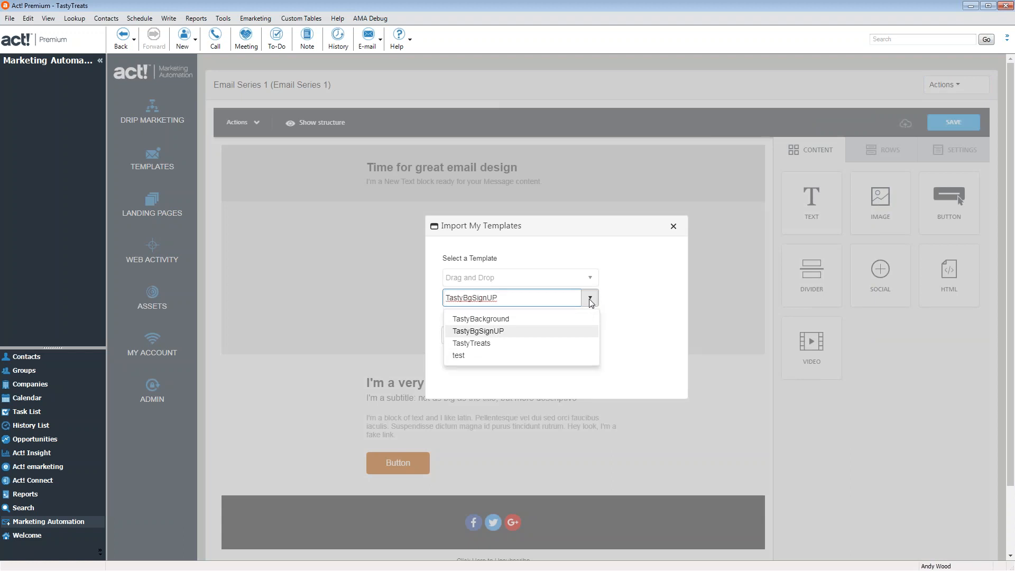
click(608, 300)
click(478, 332)
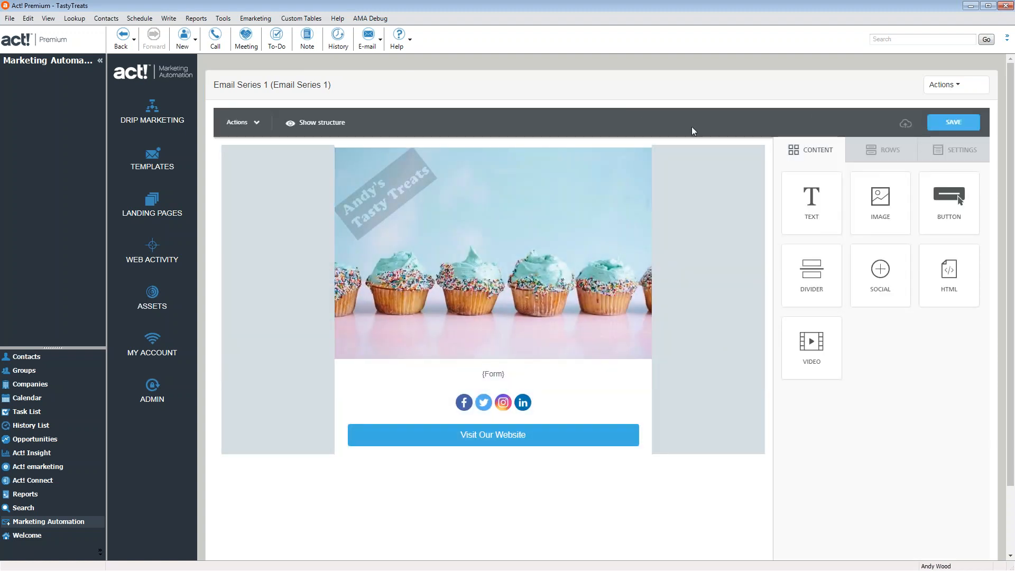
Import the test saved template into the email instead
click(944, 91)
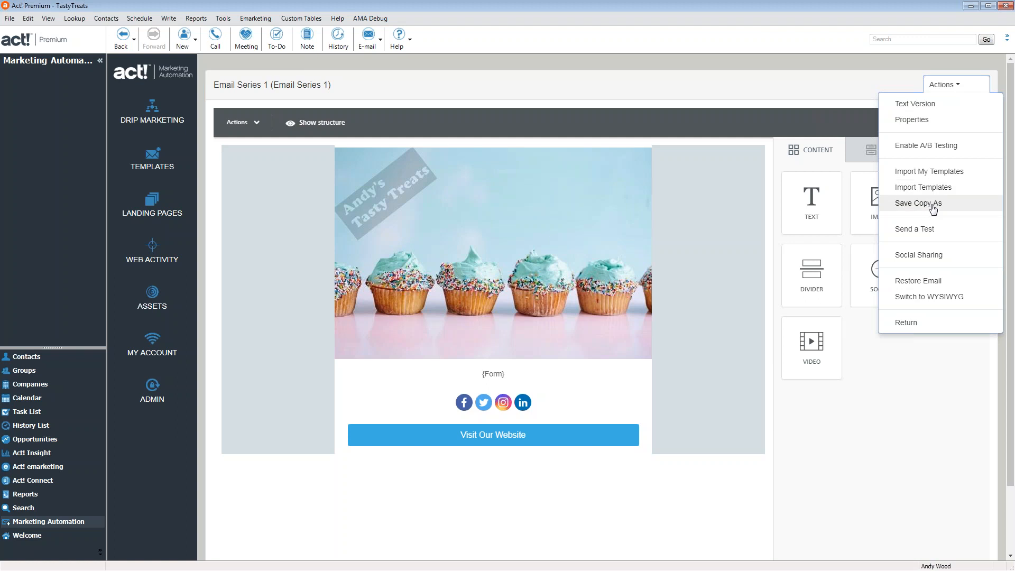
click(925, 173)
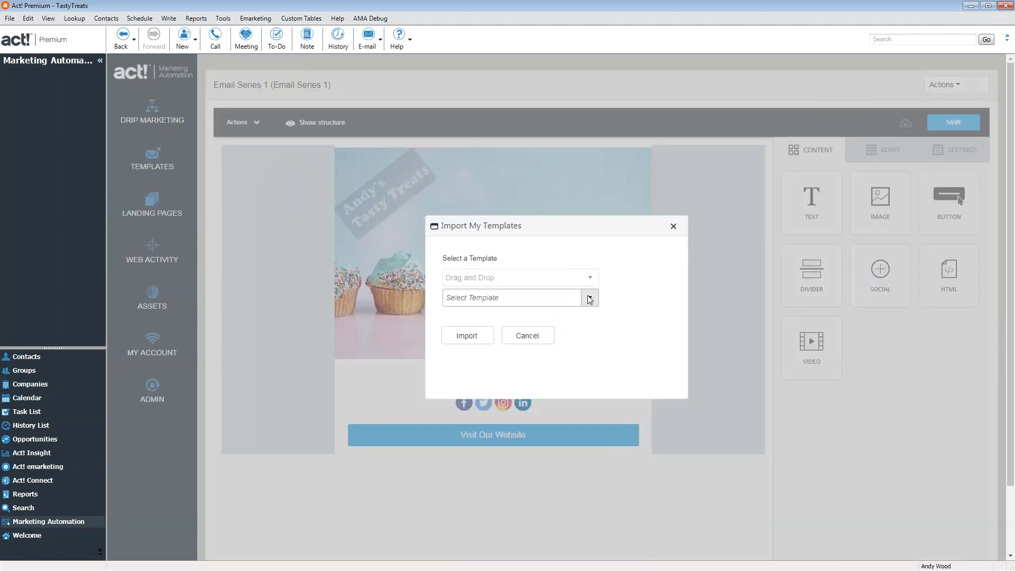
click(586, 298)
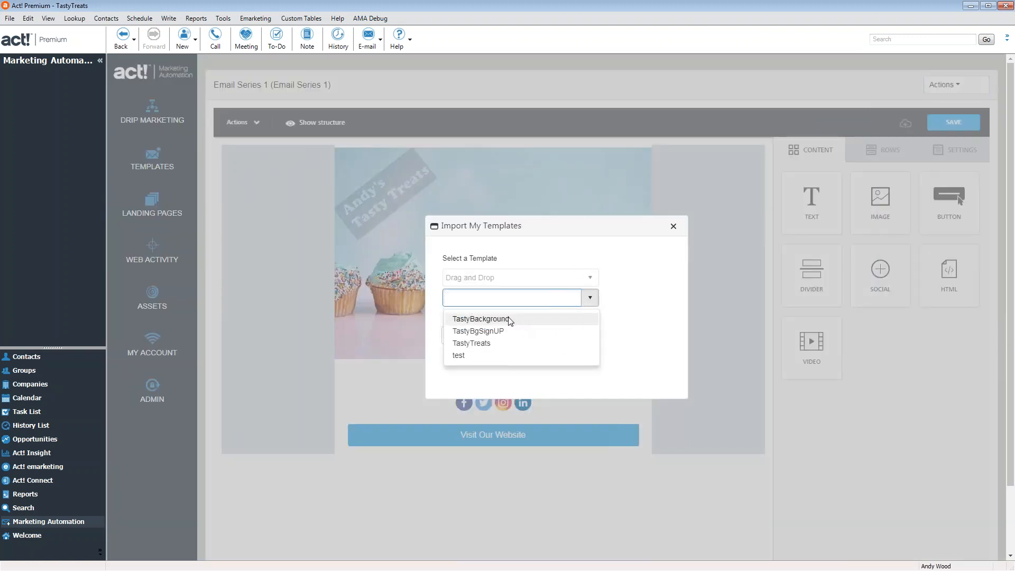
click(459, 356)
click(485, 341)
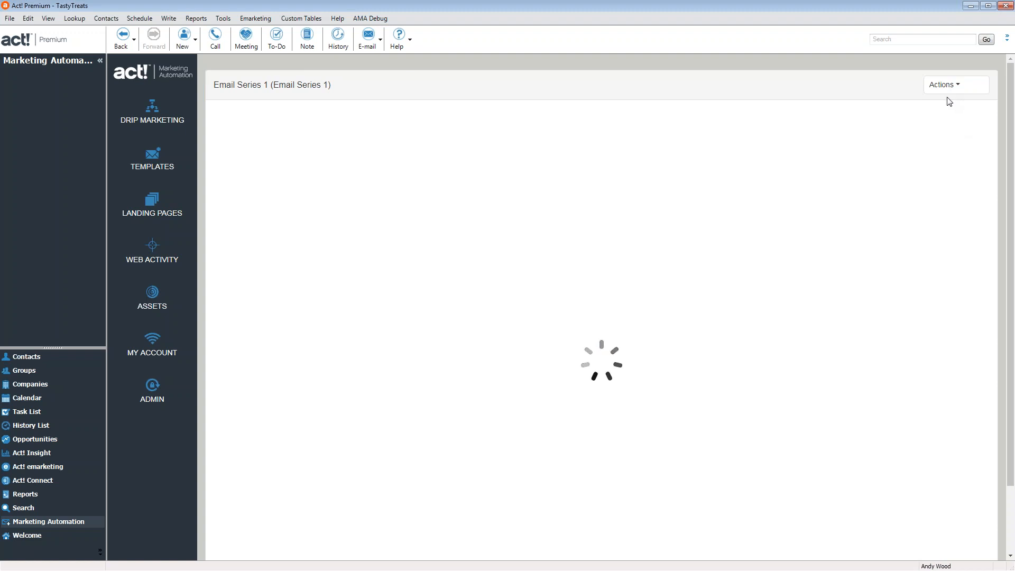
Import the TastyTreats saved template into the email
click(945, 86)
click(921, 176)
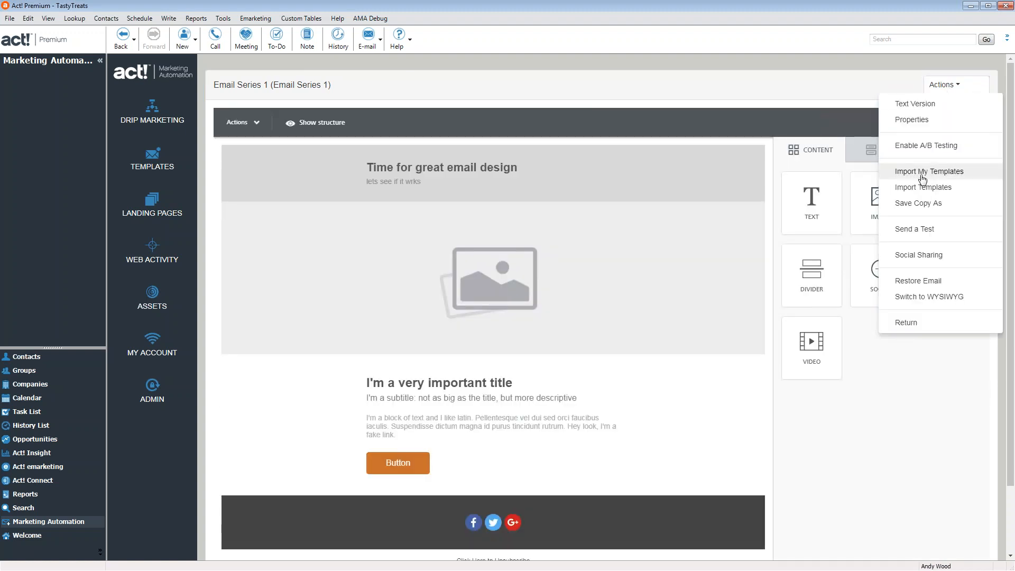
click(570, 298)
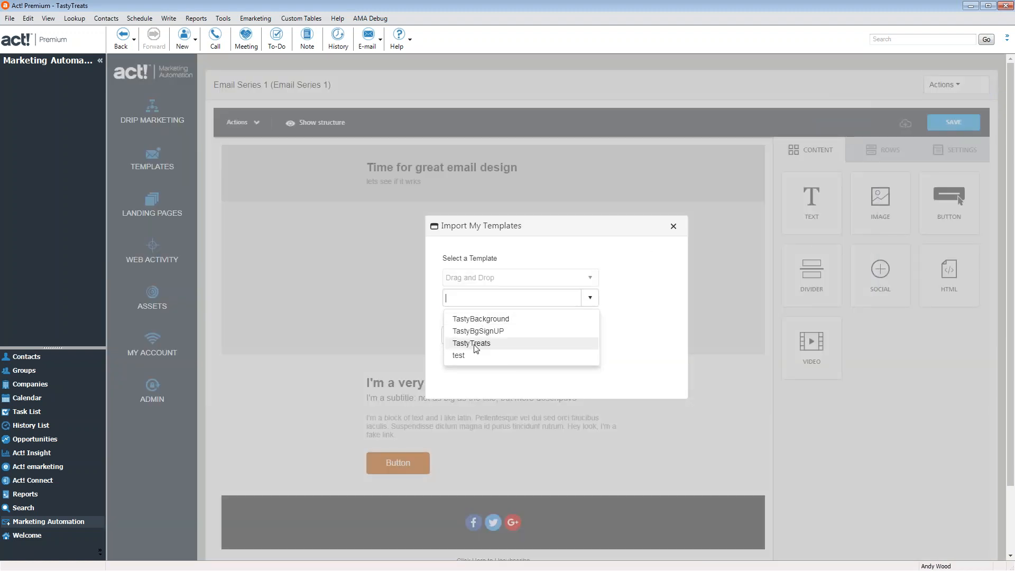
click(478, 348)
click(469, 339)
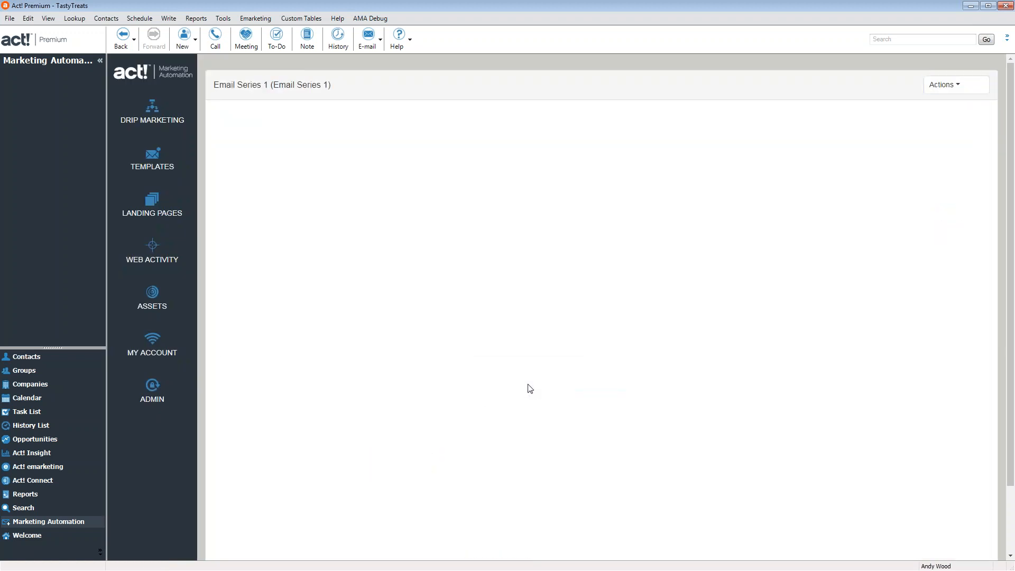
click(952, 90)
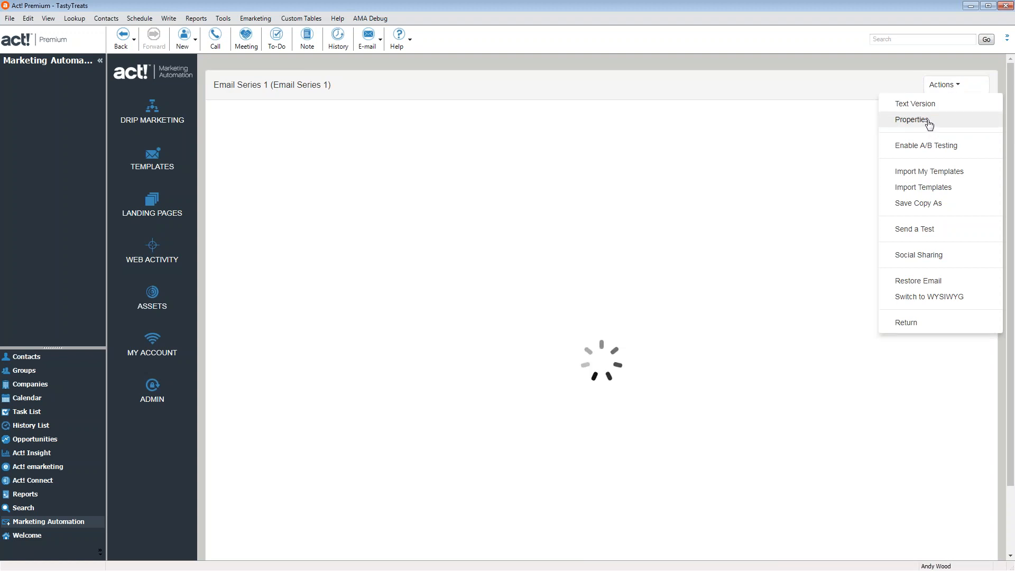
Name the email Stage1 with subject 'Half off for your first taste of our Treats!'
click(934, 126)
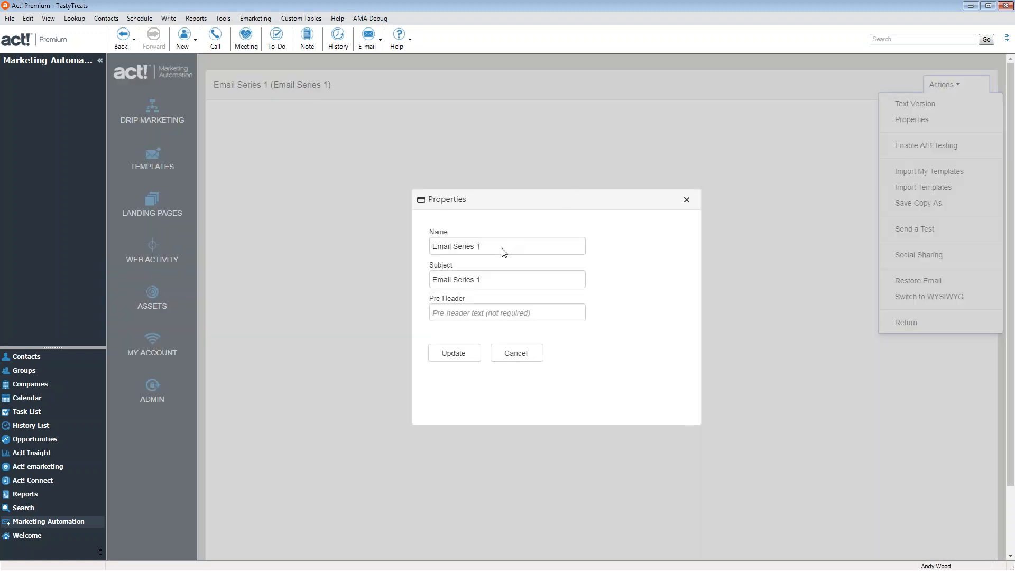
text(S)
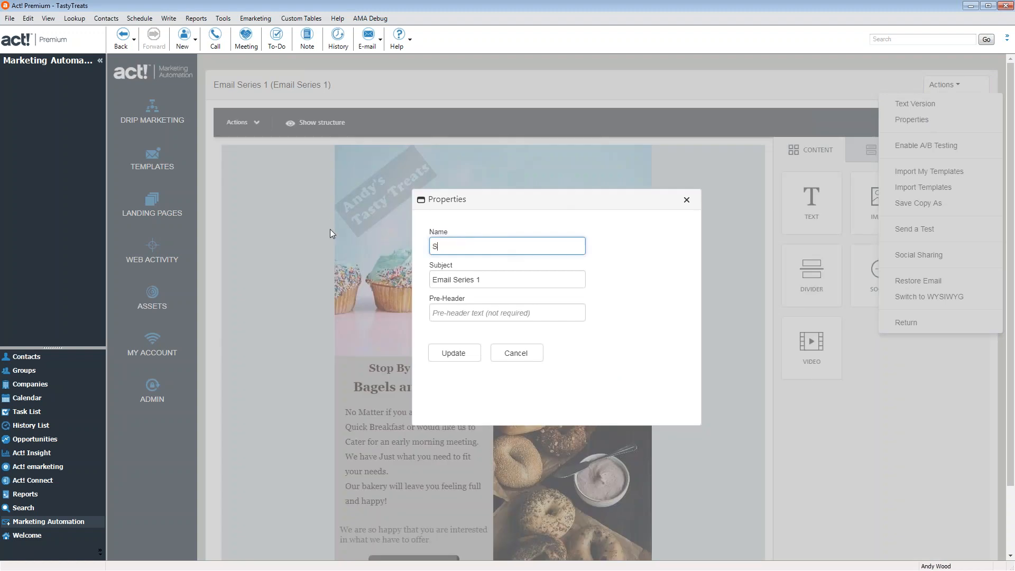
text(tage1)
key(Tab)
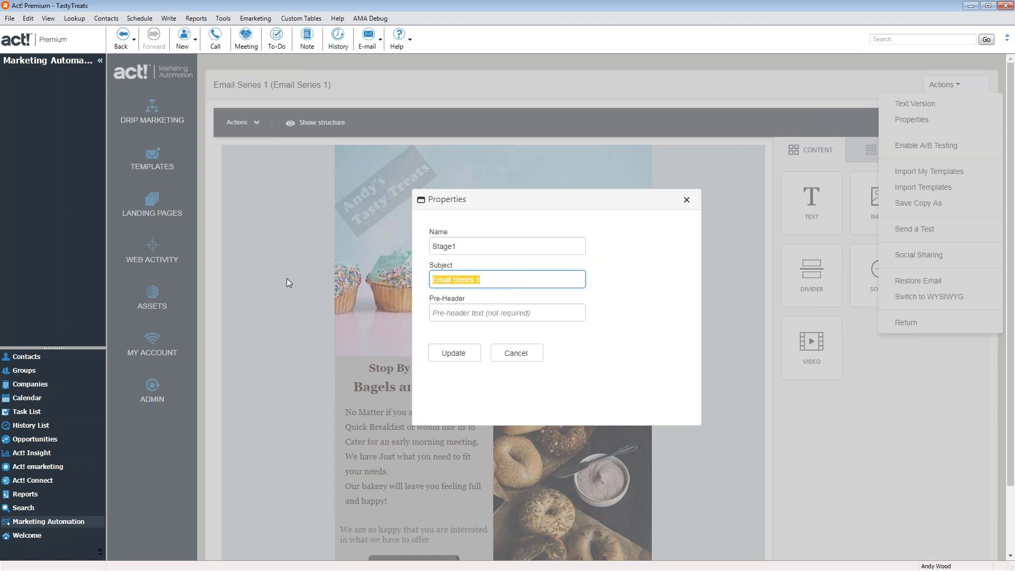
text(Half off for your first)
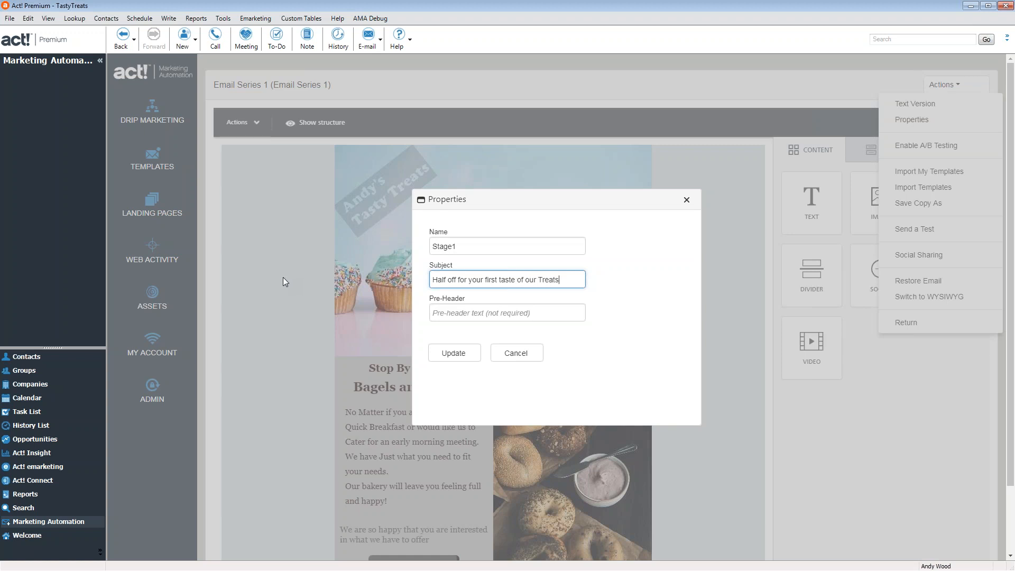
click(458, 356)
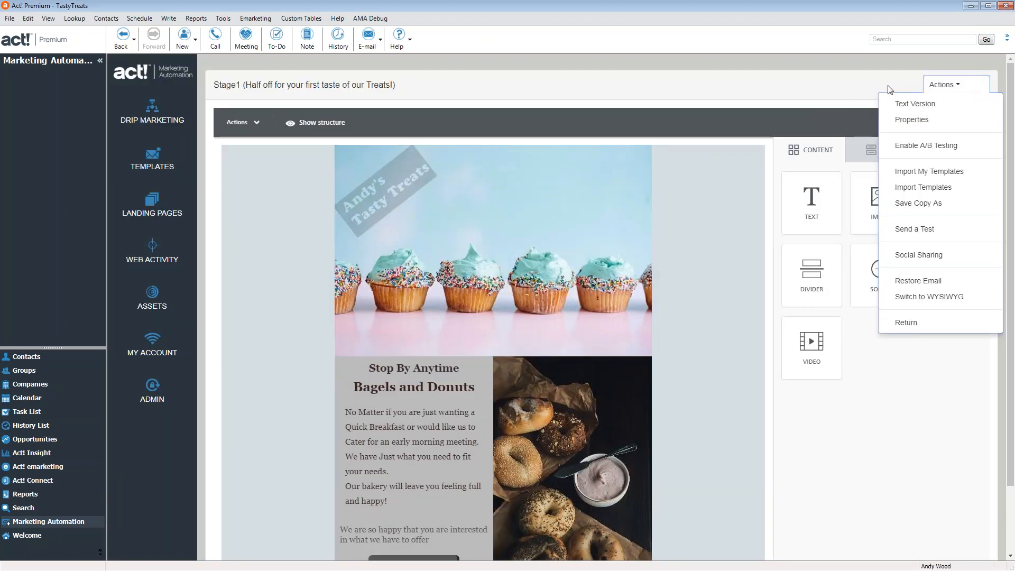
click(912, 119)
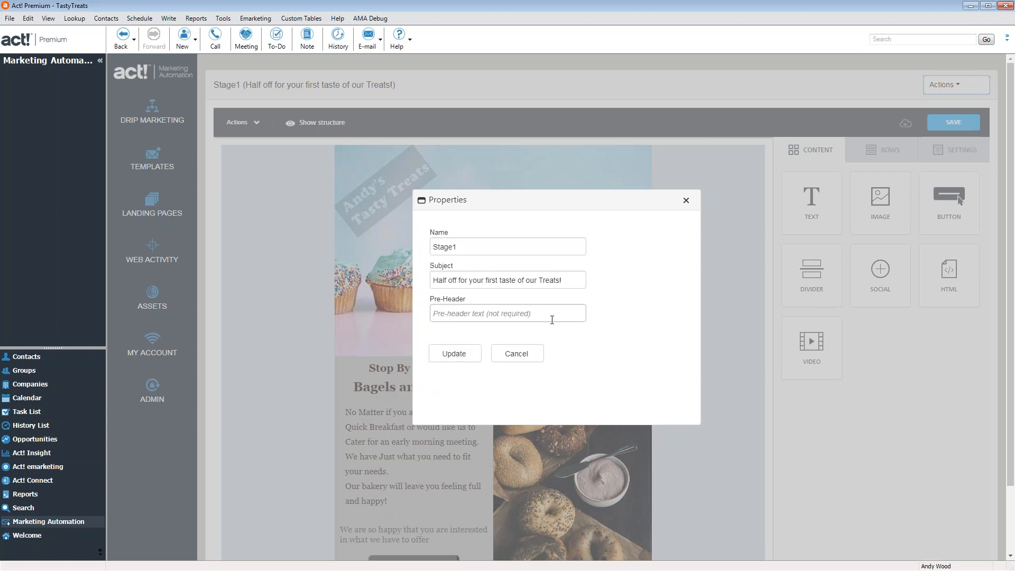
click(462, 362)
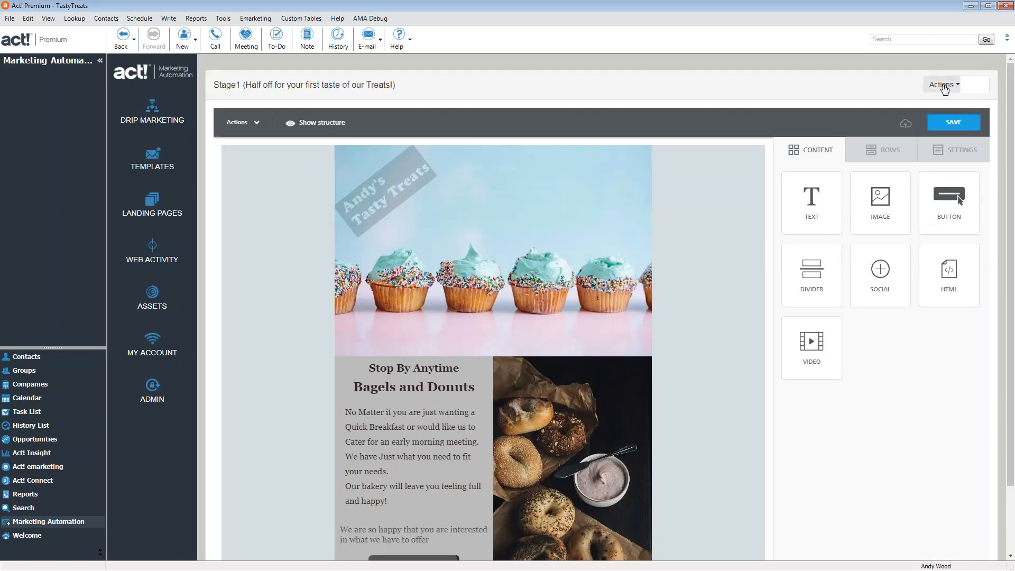
click(945, 86)
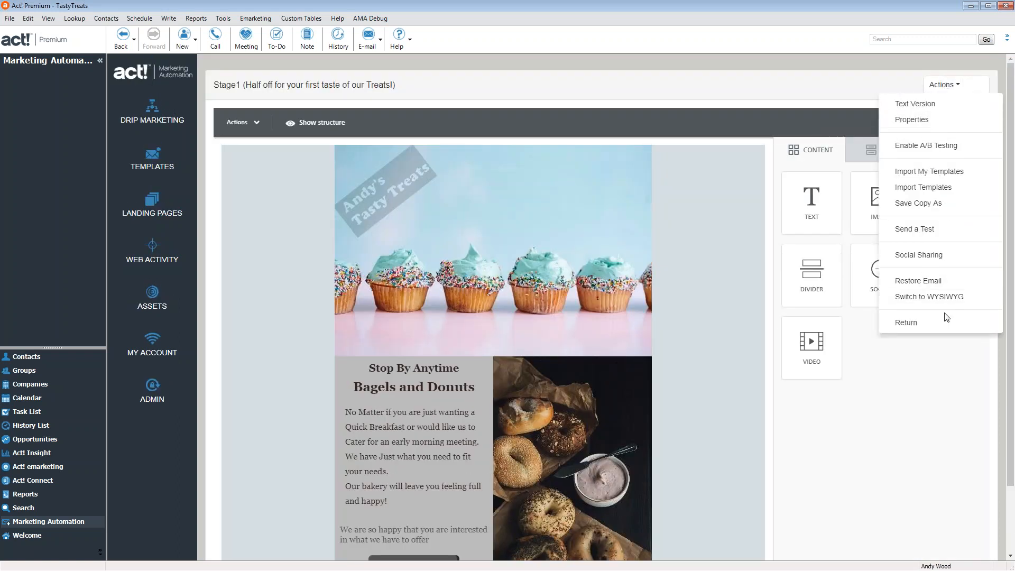
Give the Decision step an Email Opened: Stage1 condition
click(948, 322)
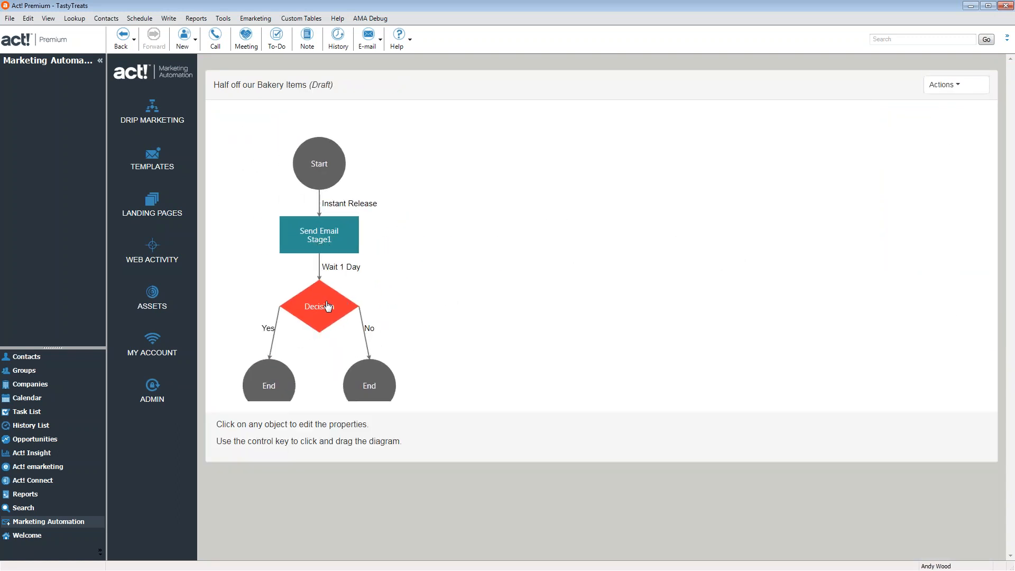
click(325, 307)
click(476, 240)
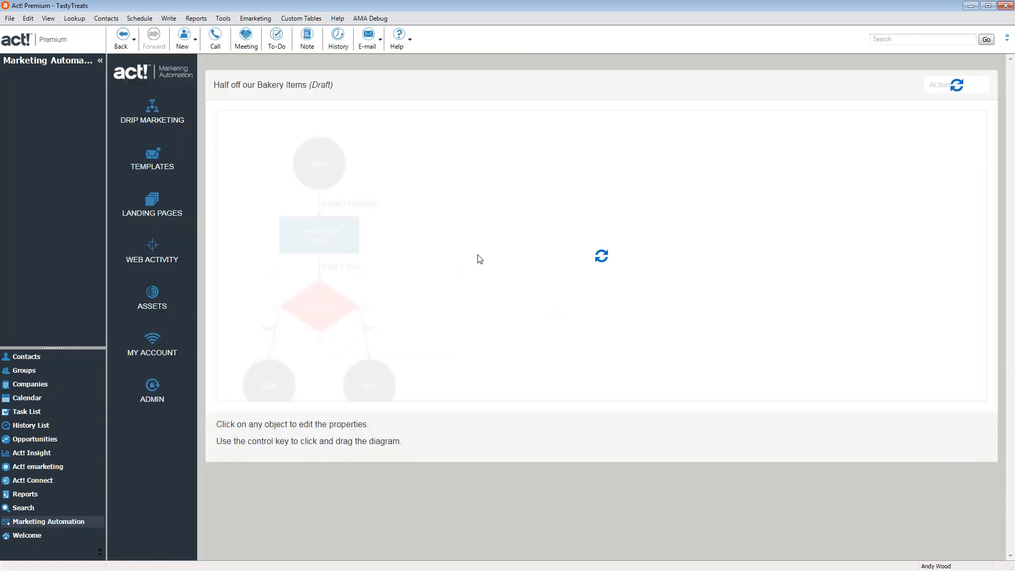
click(500, 220)
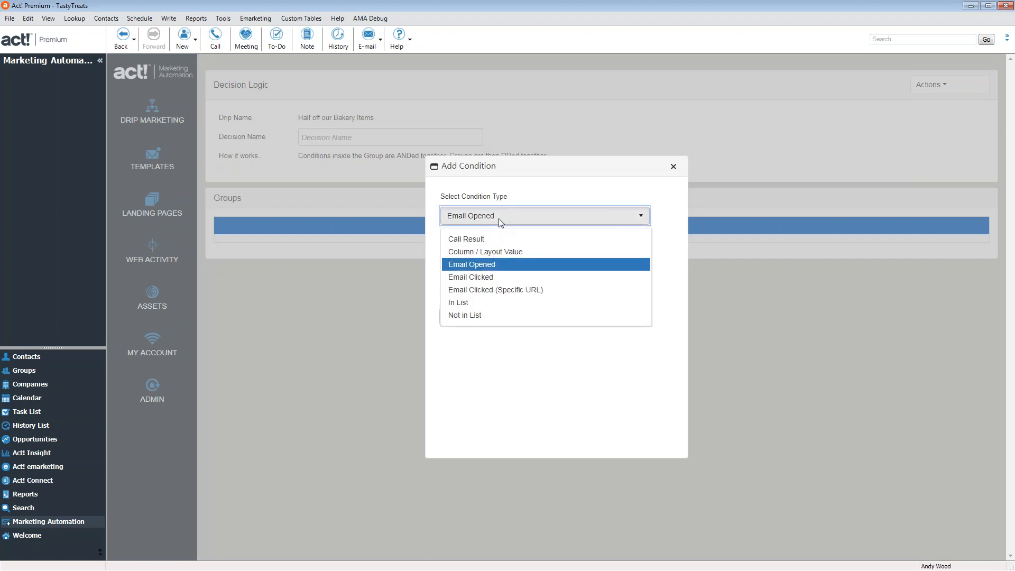
click(569, 189)
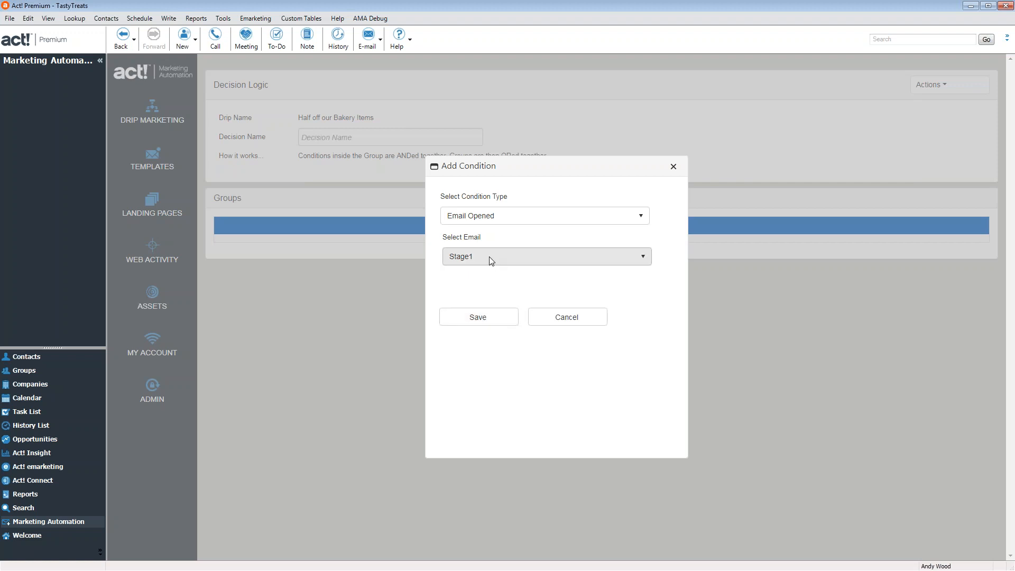
click(487, 320)
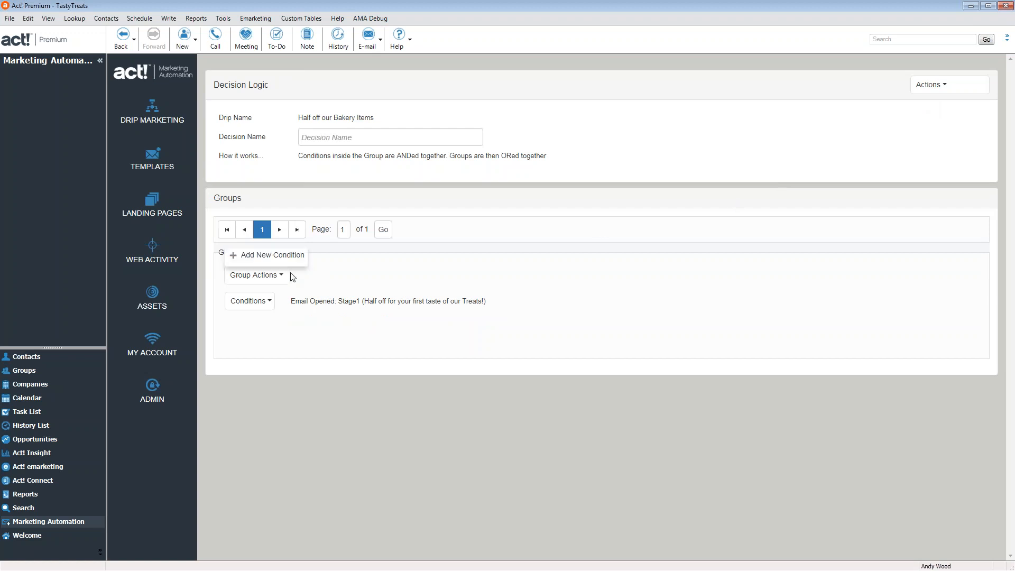
Add a second group checking clicks on the HalfOffTastyPromotion link, then save the Decision
click(940, 89)
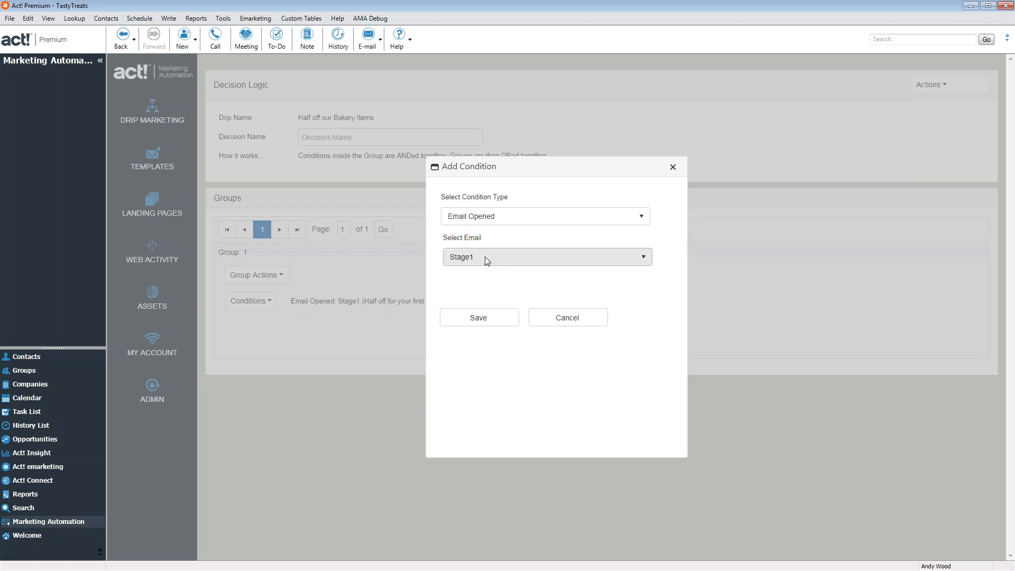
click(486, 222)
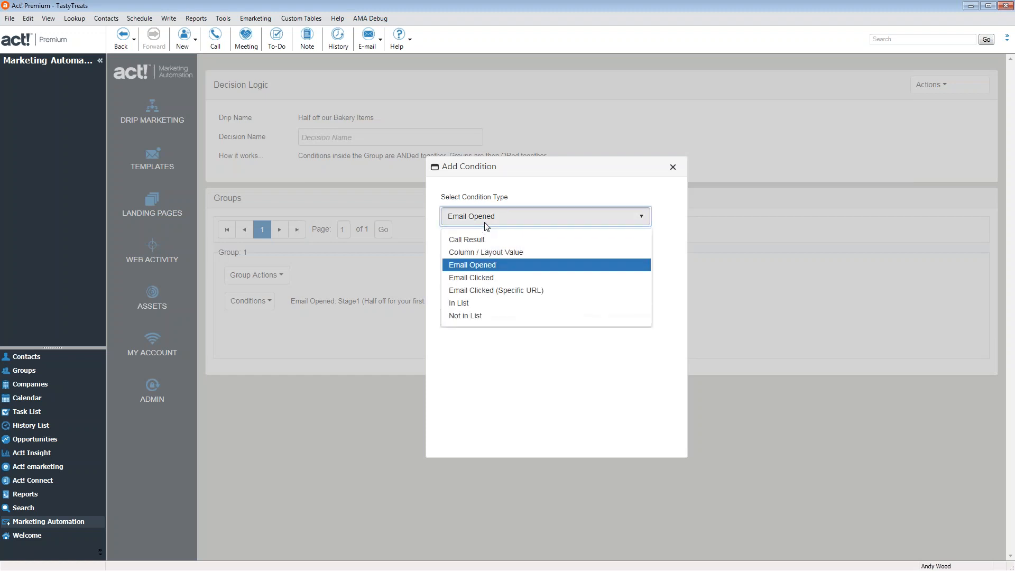
click(497, 291)
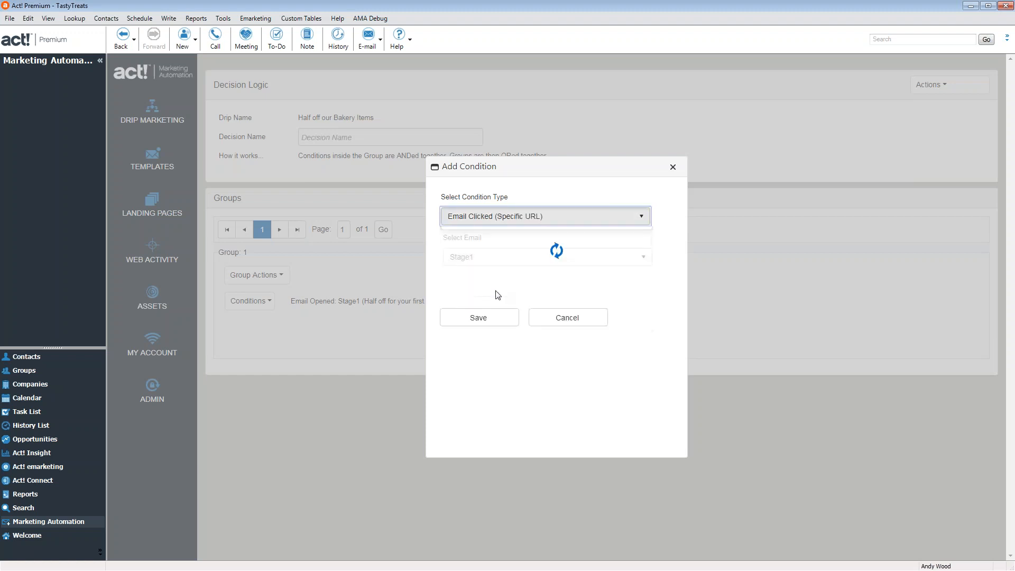
click(512, 290)
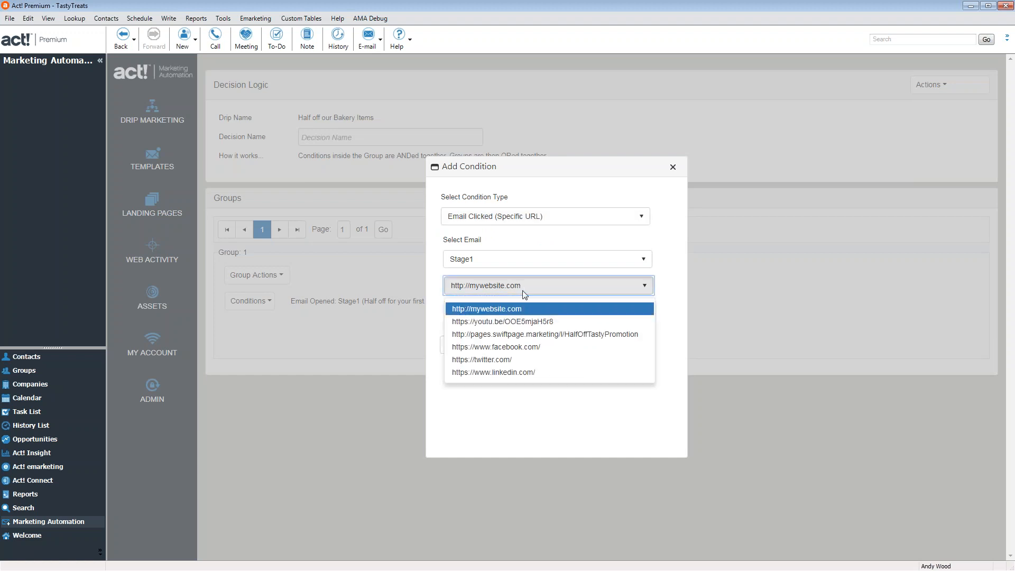
click(486, 334)
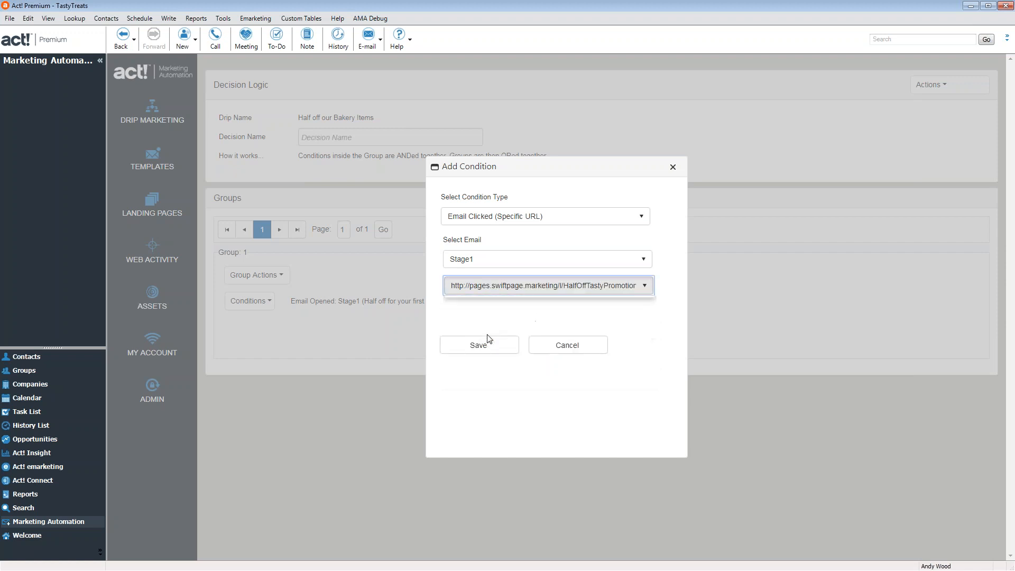
click(494, 350)
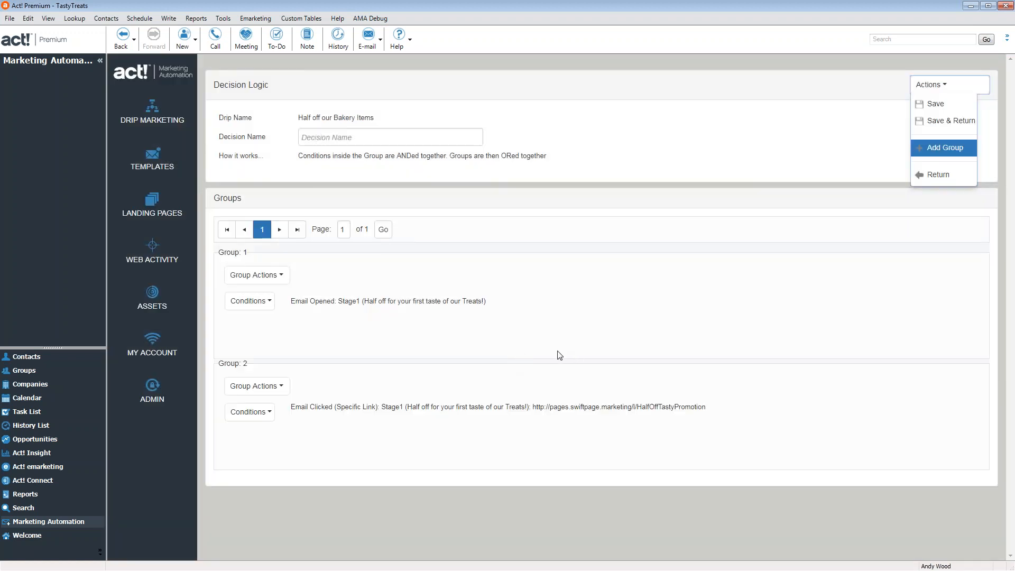
mouse_move(941, 89)
click(935, 122)
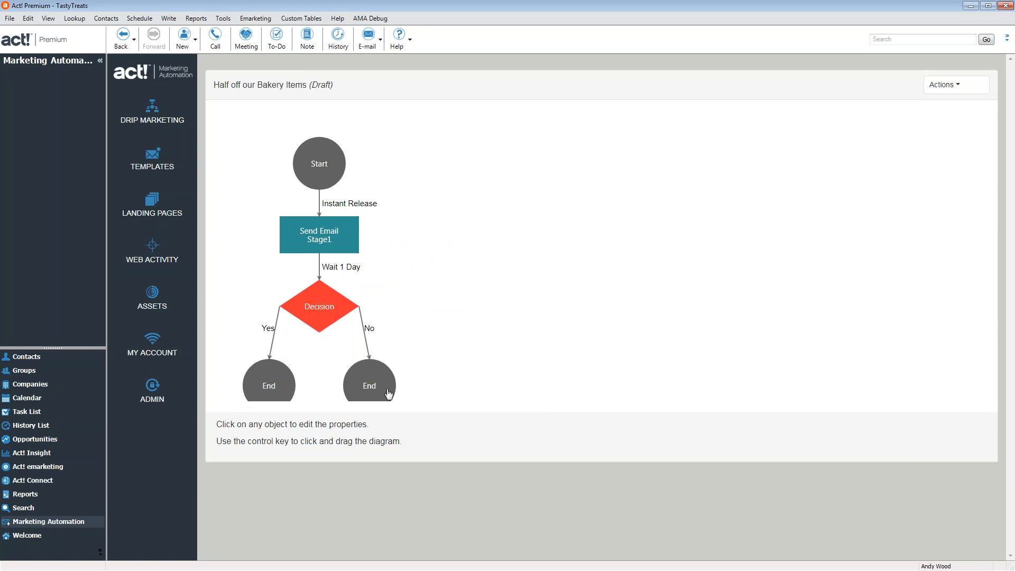
Change the End step on the Decision's Yes branch into an Actions step
click(288, 381)
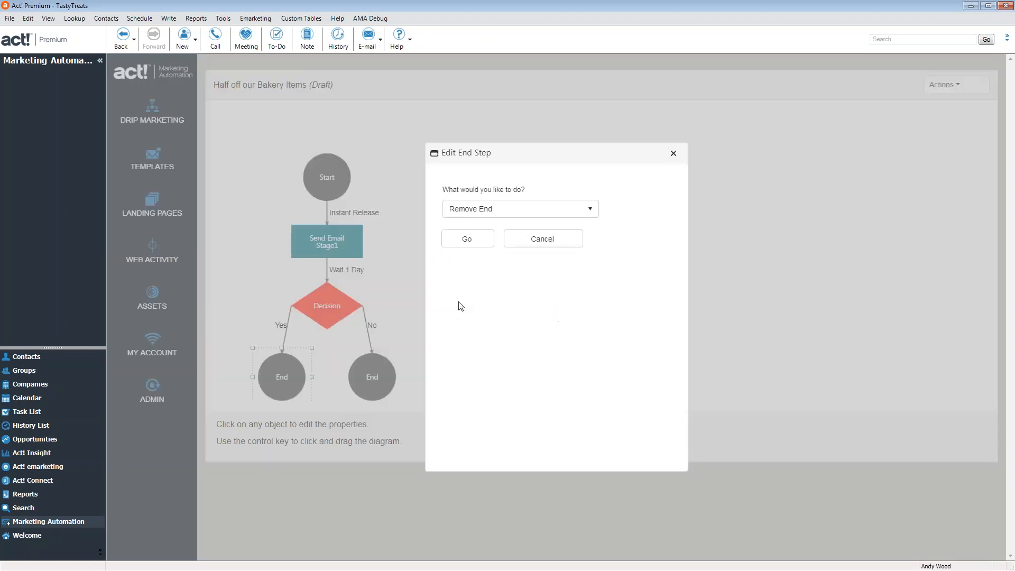
click(492, 210)
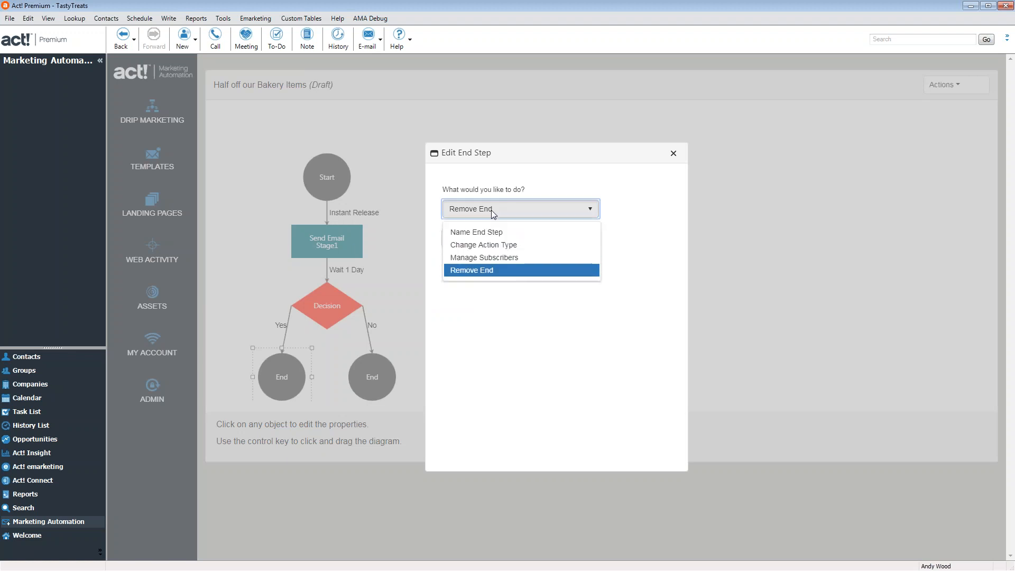
click(491, 245)
click(489, 248)
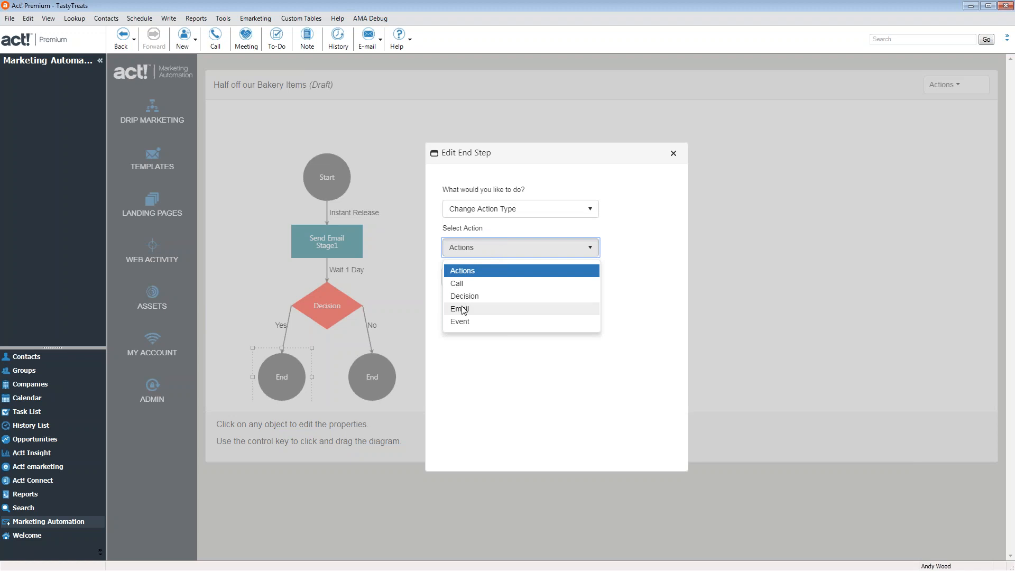
click(483, 272)
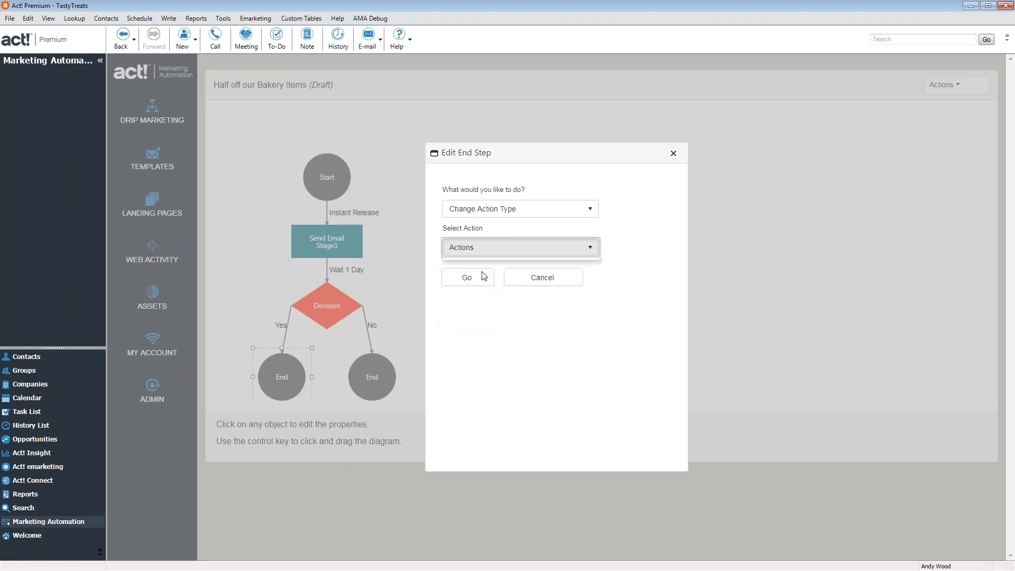
click(467, 278)
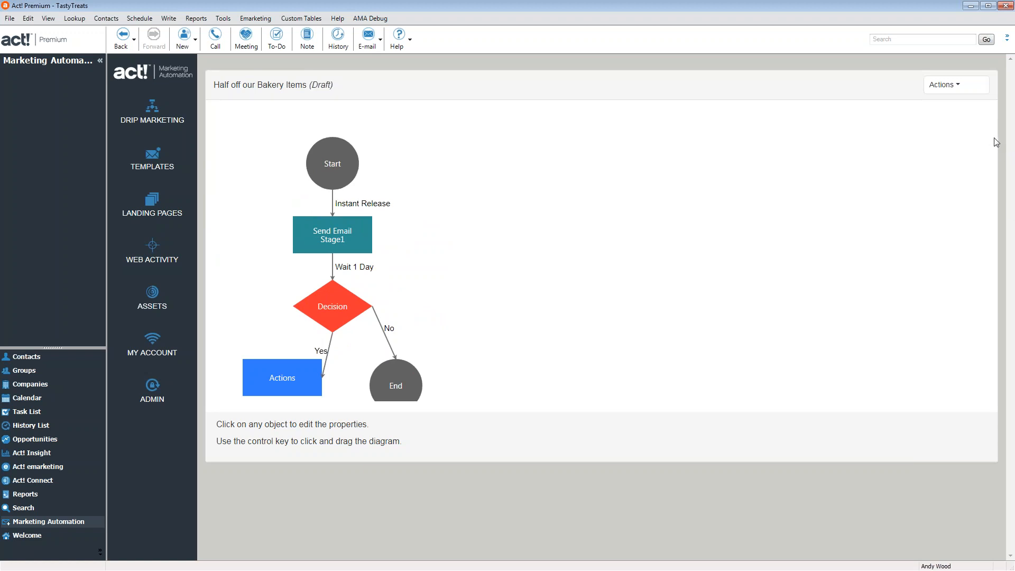
Add a Notification action to the Actions step, sending to the notification e-mail address
click(295, 382)
click(470, 241)
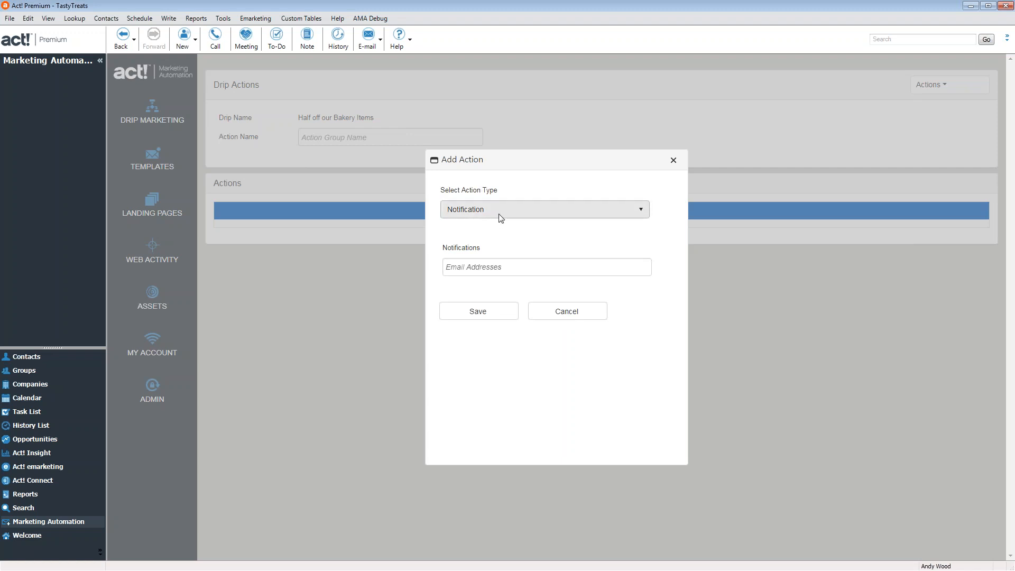
click(500, 217)
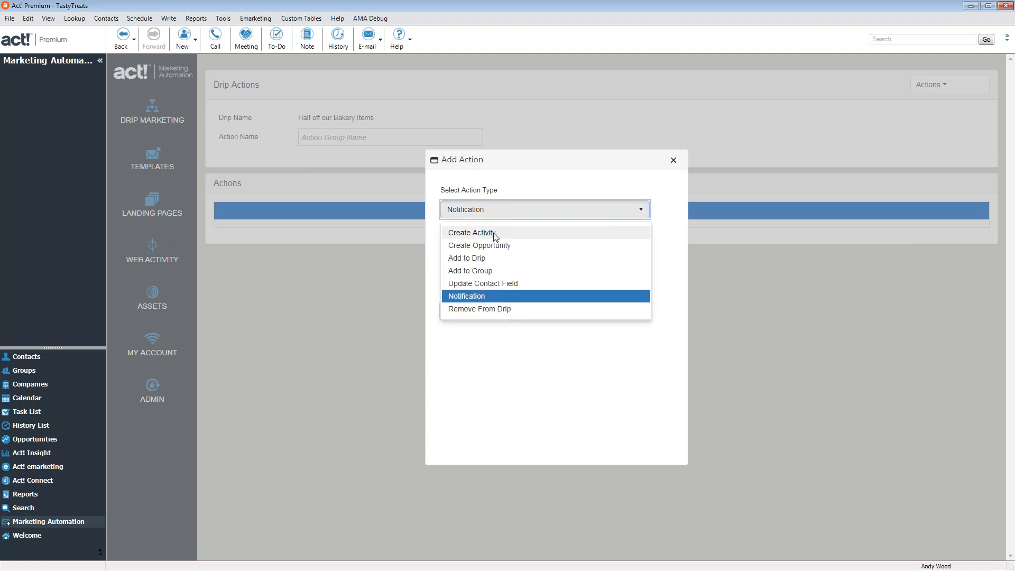
click(542, 210)
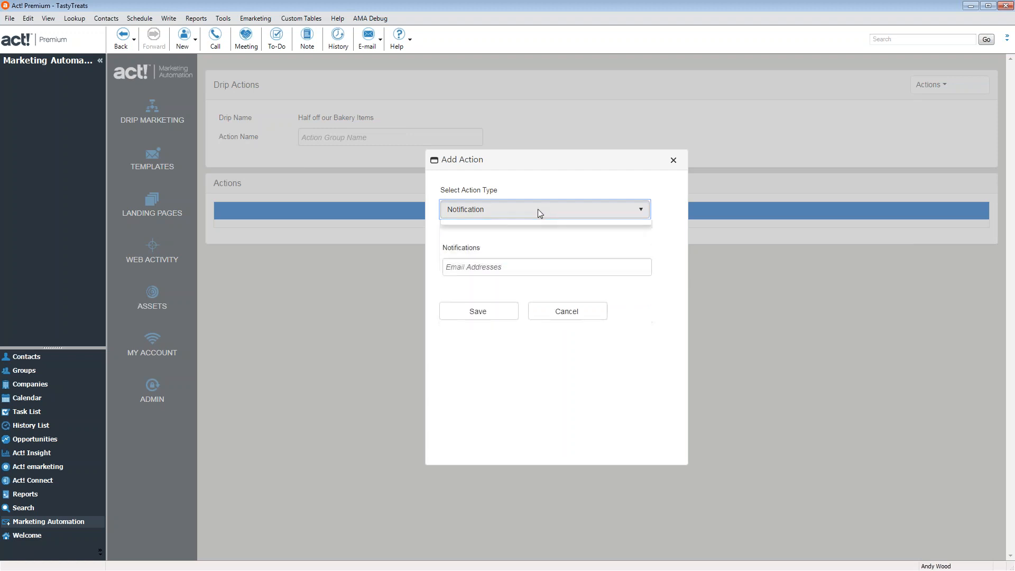
click(503, 266)
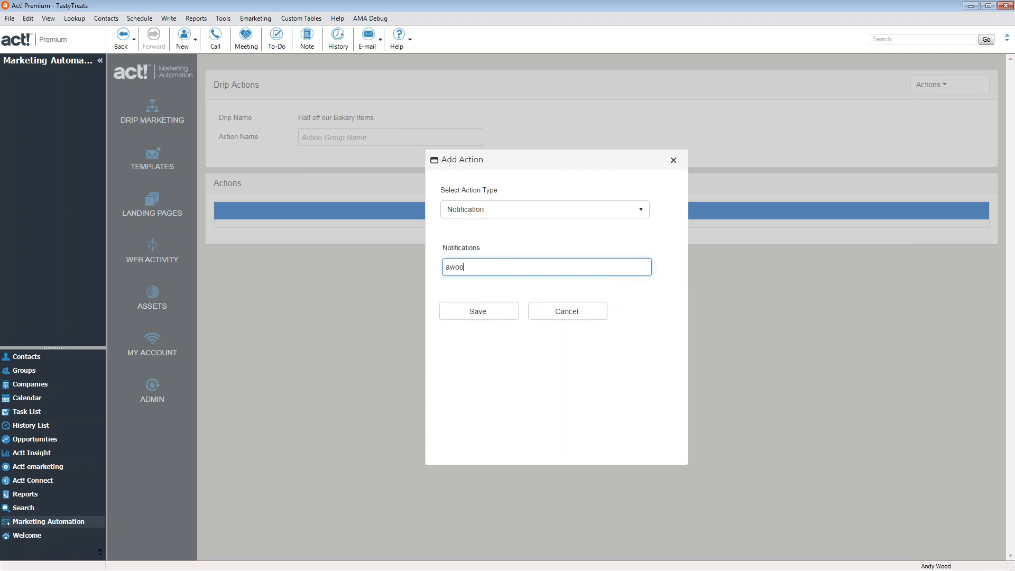
click(490, 316)
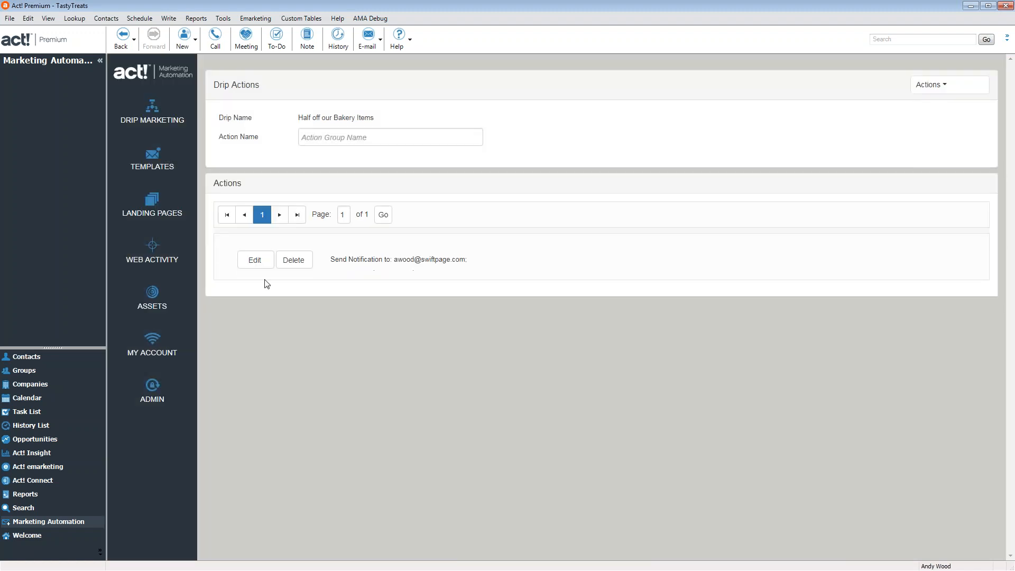
Add an Add to Group action for the Customers group and return to the drip diagram
click(932, 86)
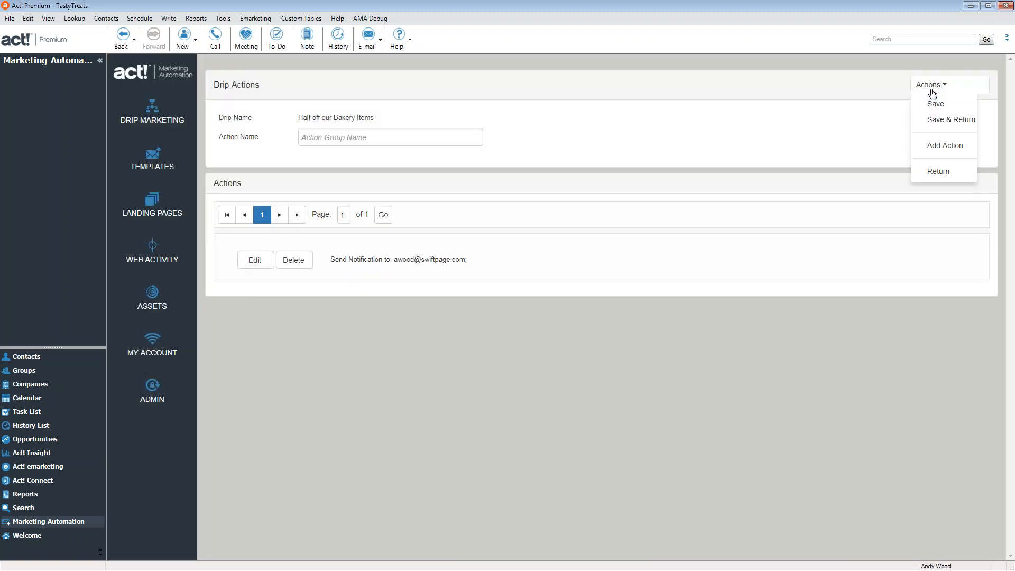
click(940, 147)
click(500, 211)
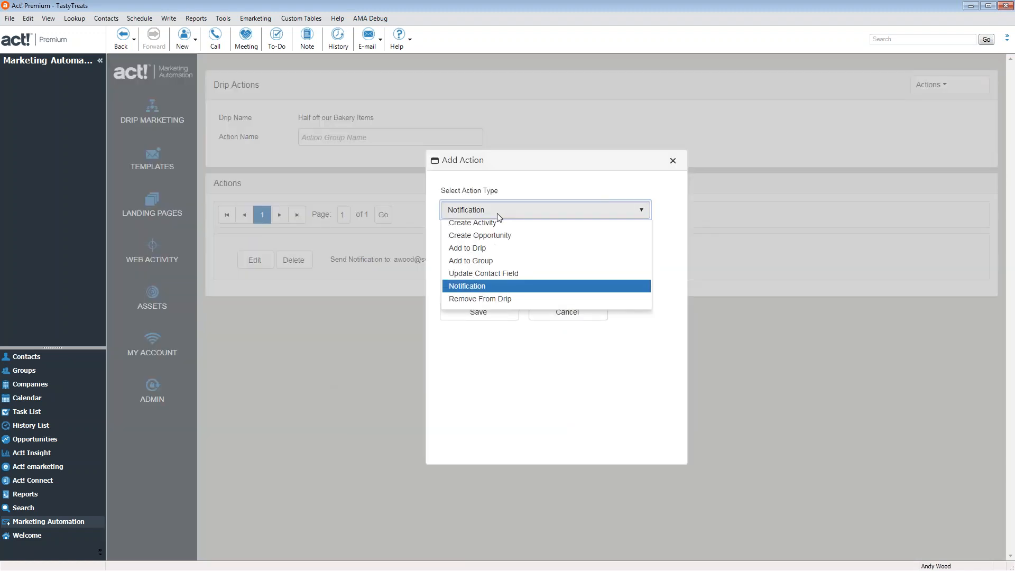
click(485, 270)
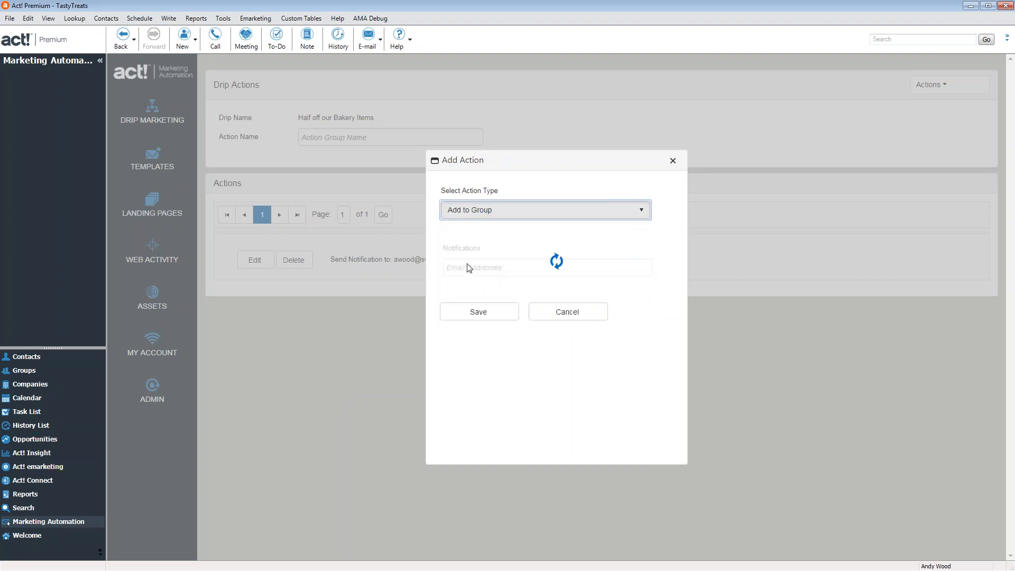
click(641, 266)
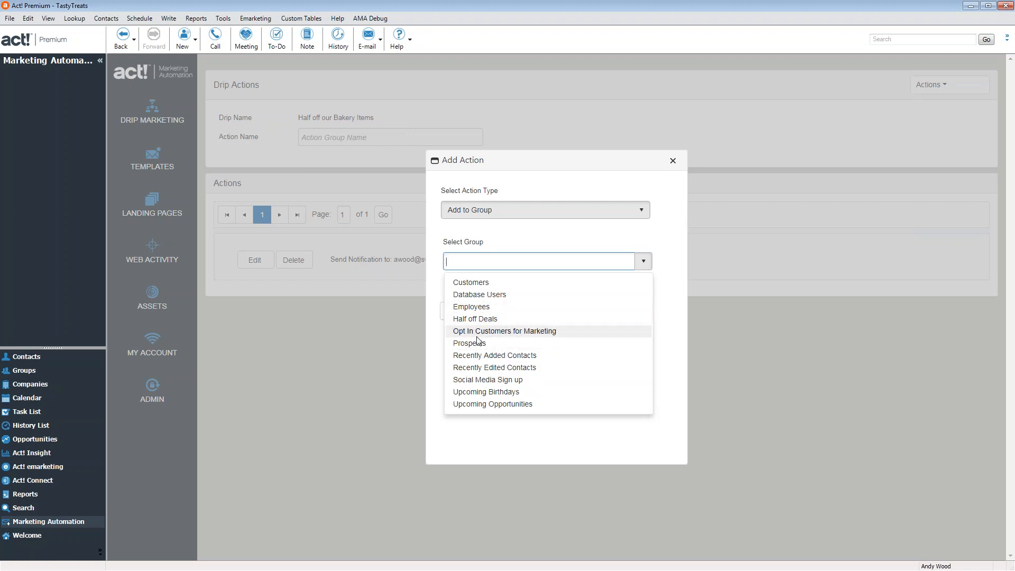
click(481, 283)
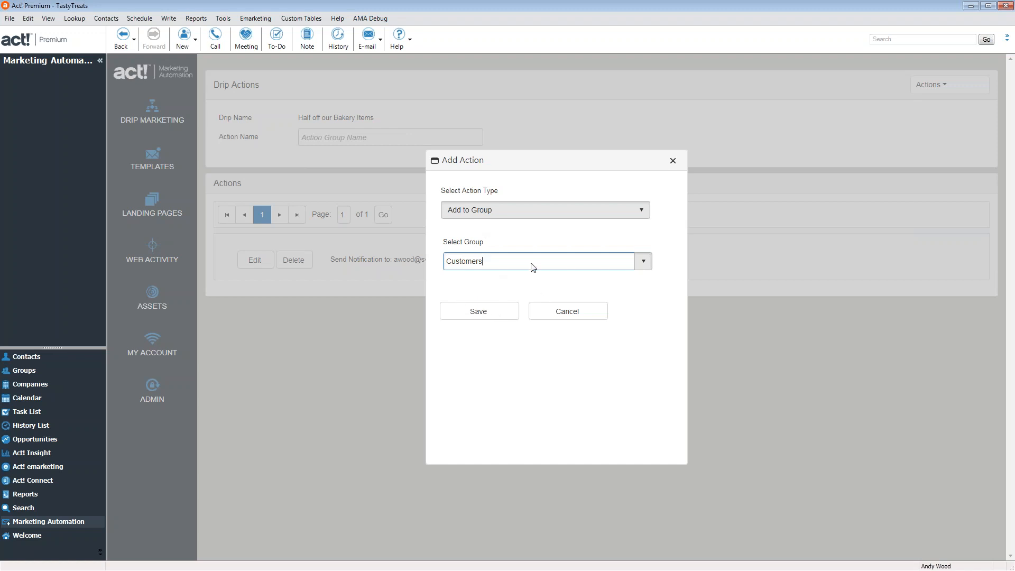
click(471, 314)
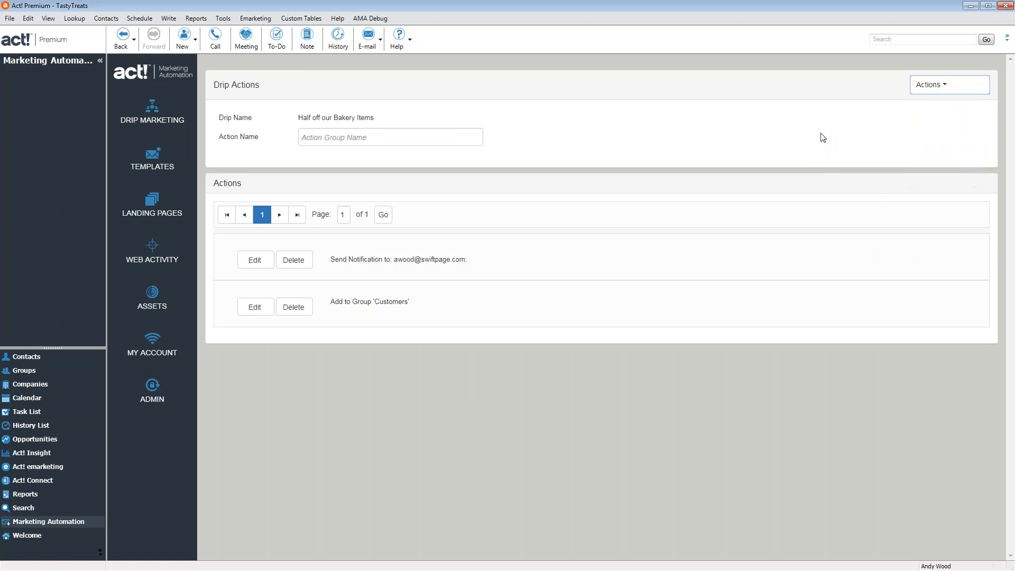
mouse_move(961, 86)
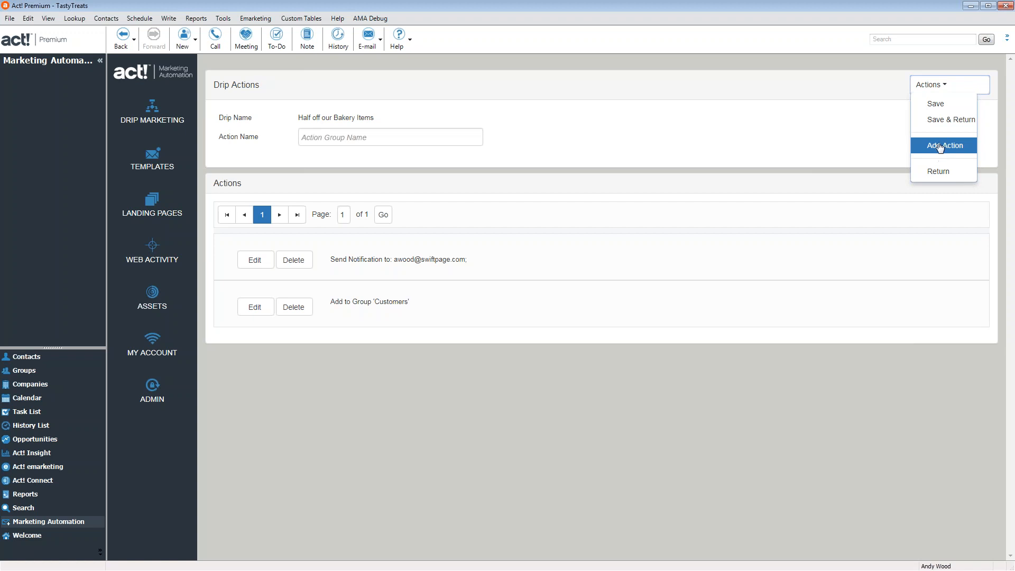
click(955, 173)
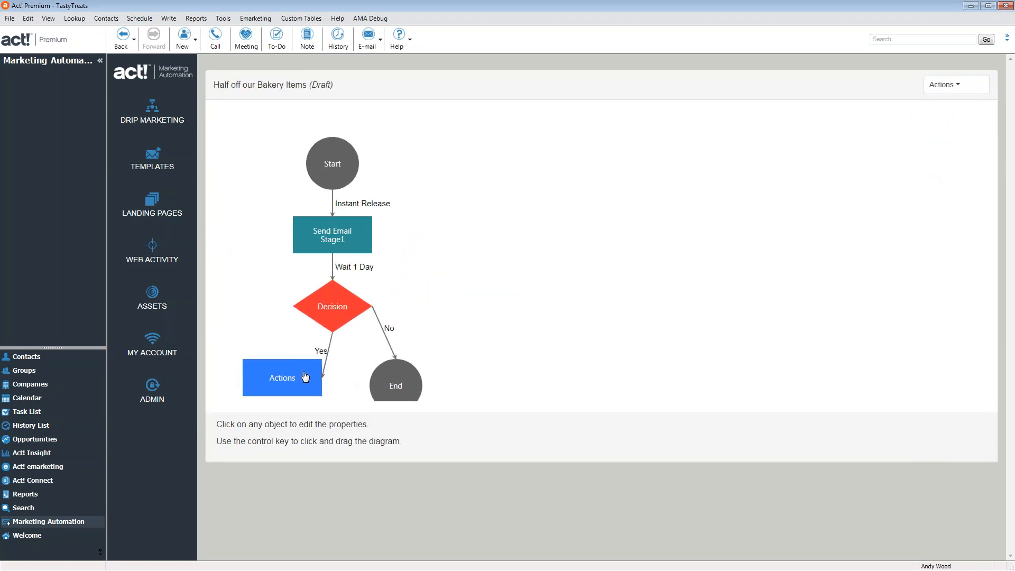
Insert an End step after the Actions step
click(301, 375)
click(515, 209)
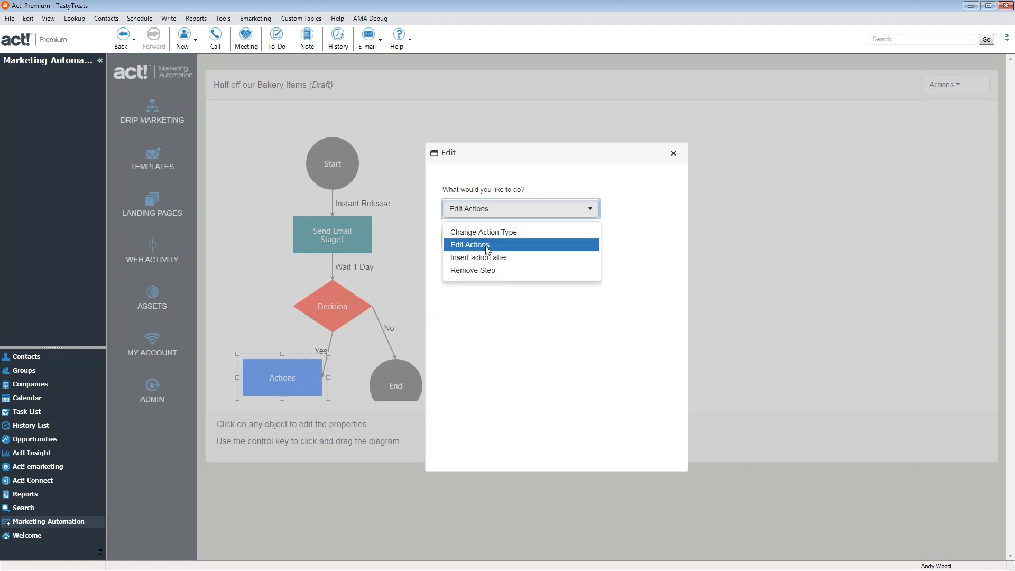
click(496, 258)
click(483, 250)
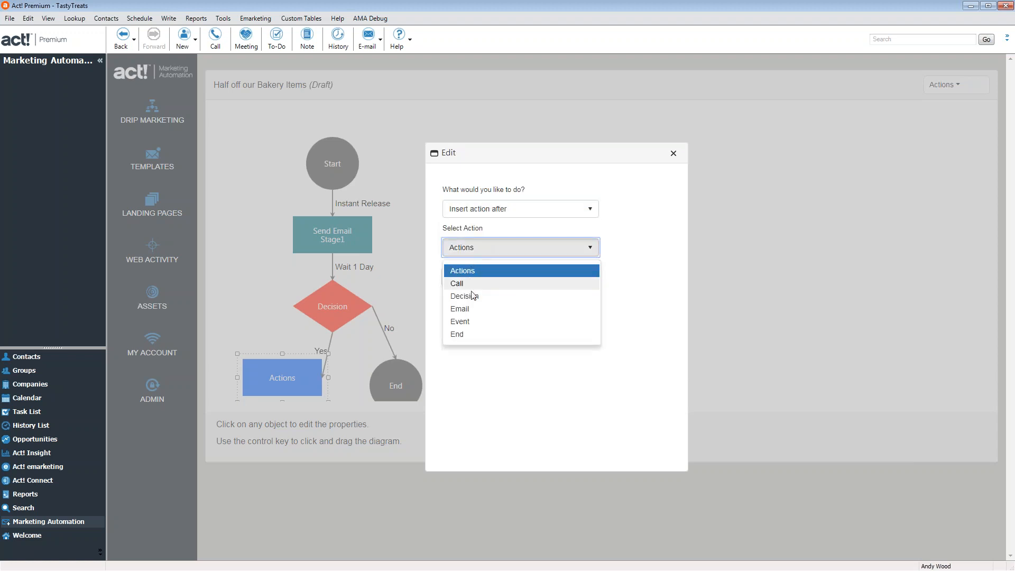
click(468, 335)
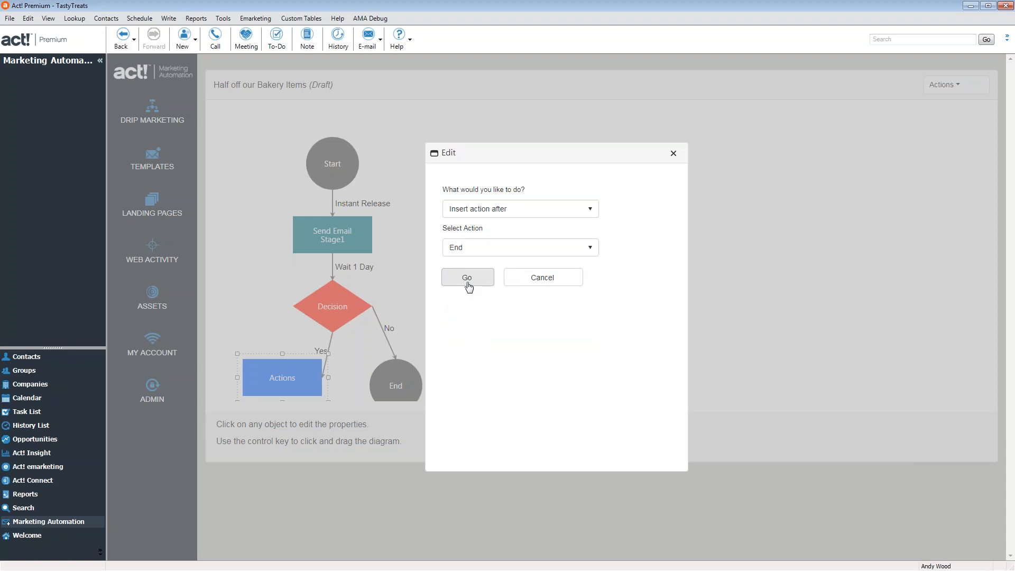
click(466, 281)
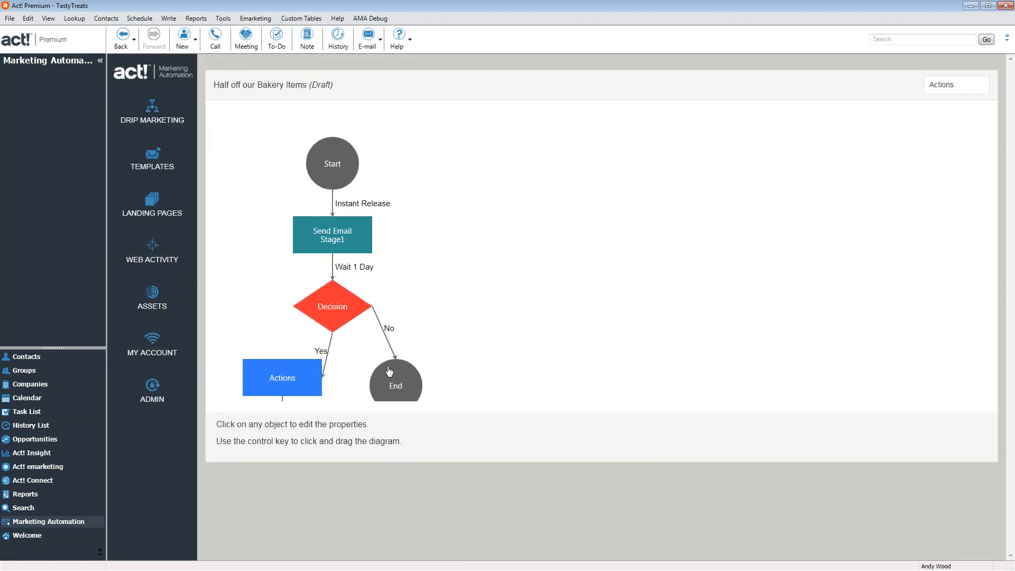
Change the No-branch End step into an Email step
click(414, 385)
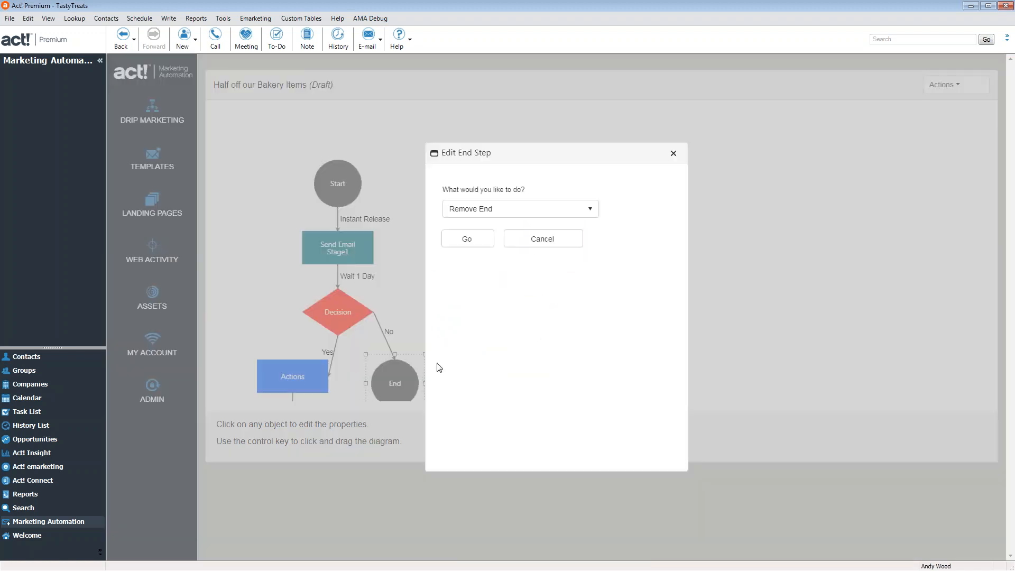
click(492, 207)
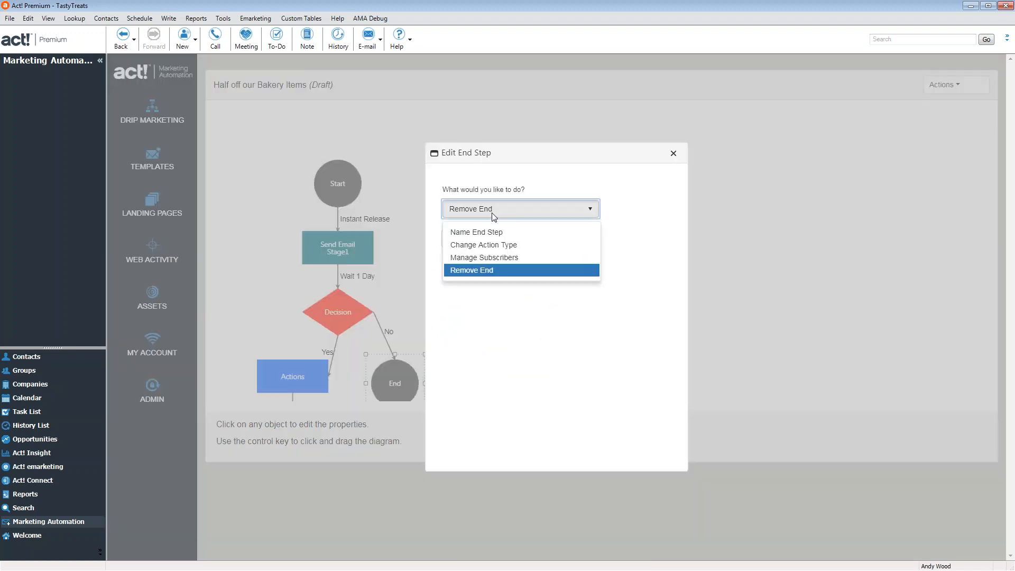
click(498, 245)
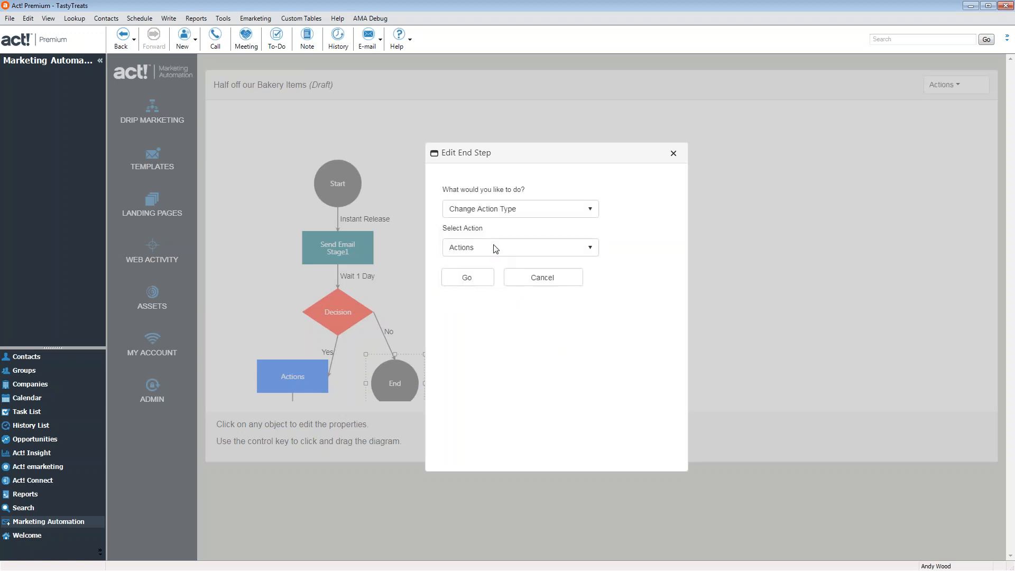
click(495, 247)
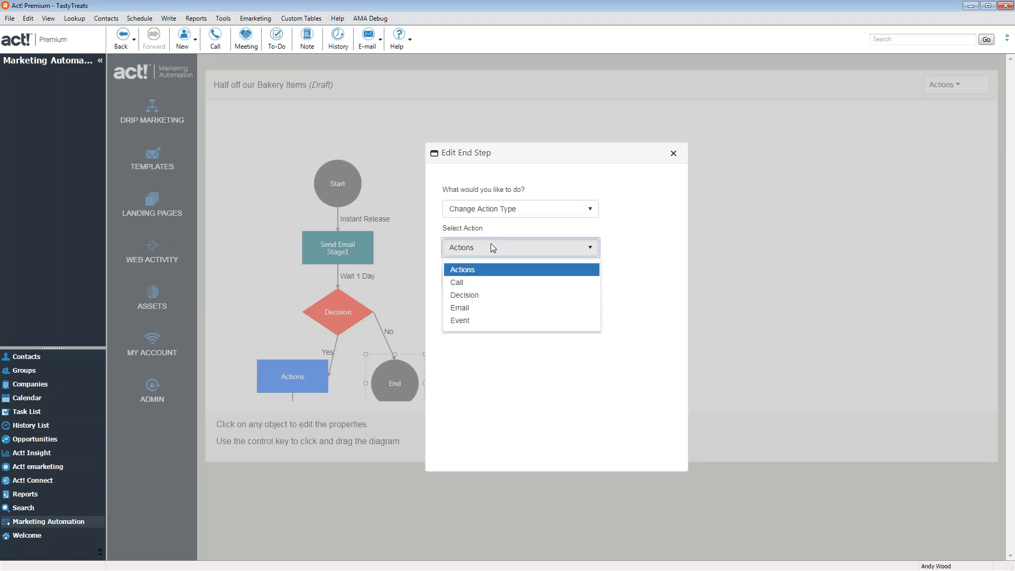
click(467, 307)
click(467, 277)
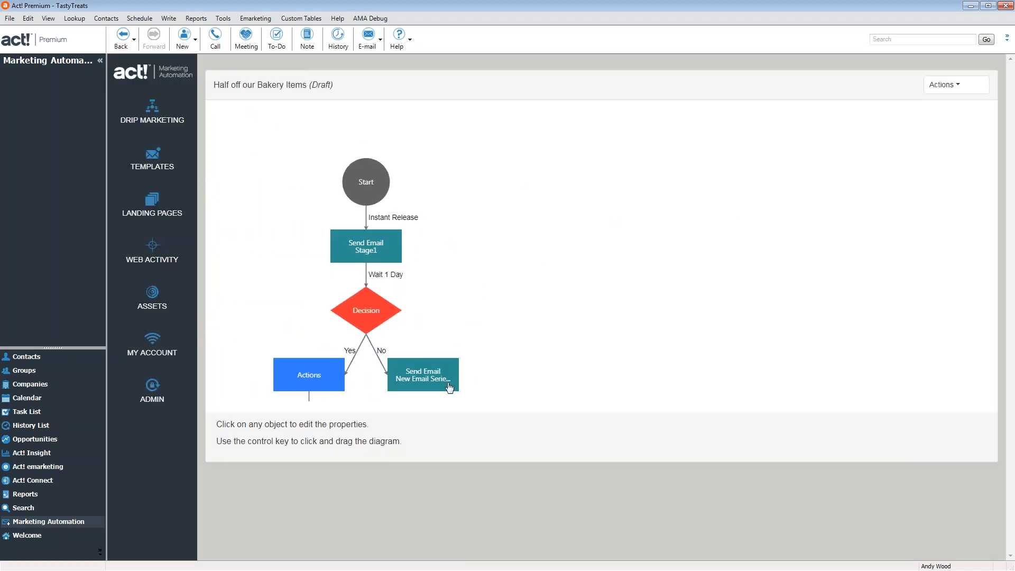
Insert an End step after the new No-branch email step
click(440, 379)
click(486, 211)
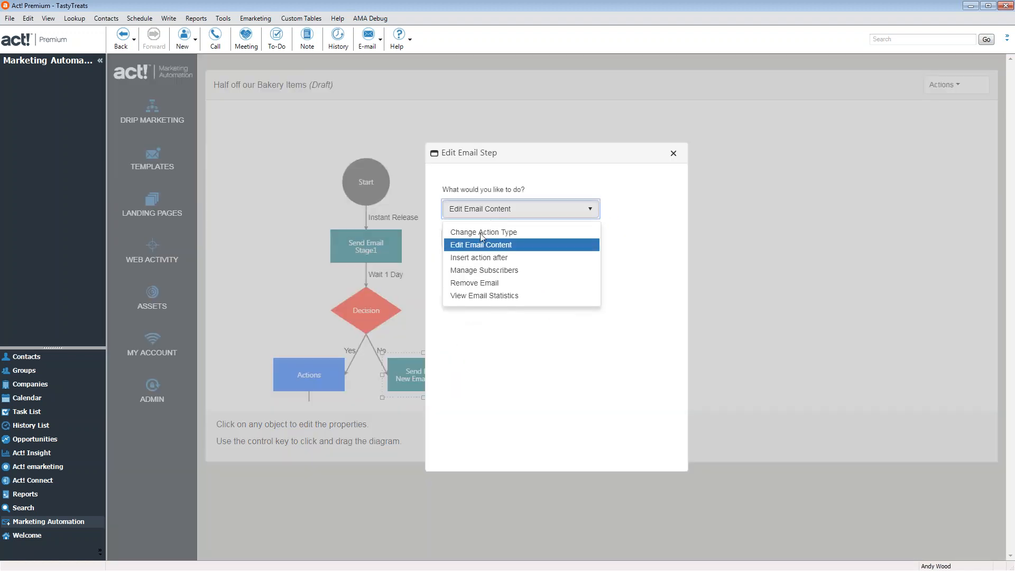
click(487, 257)
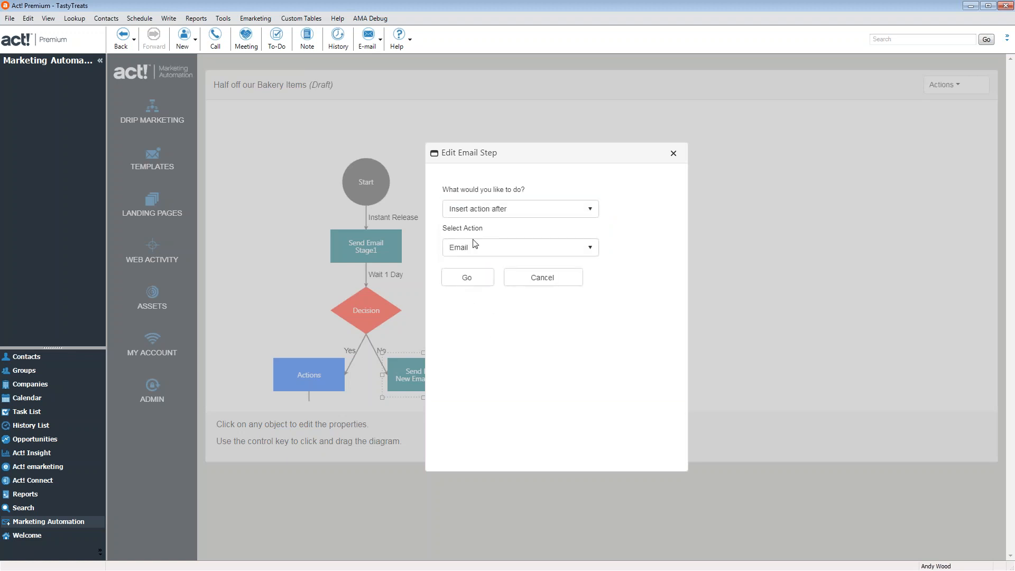
click(473, 248)
click(469, 335)
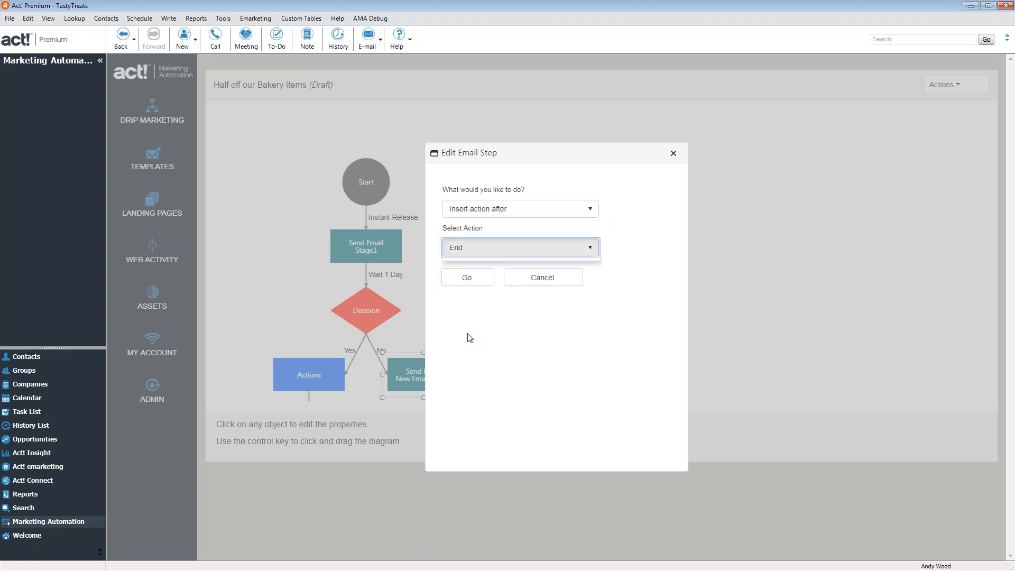
click(479, 276)
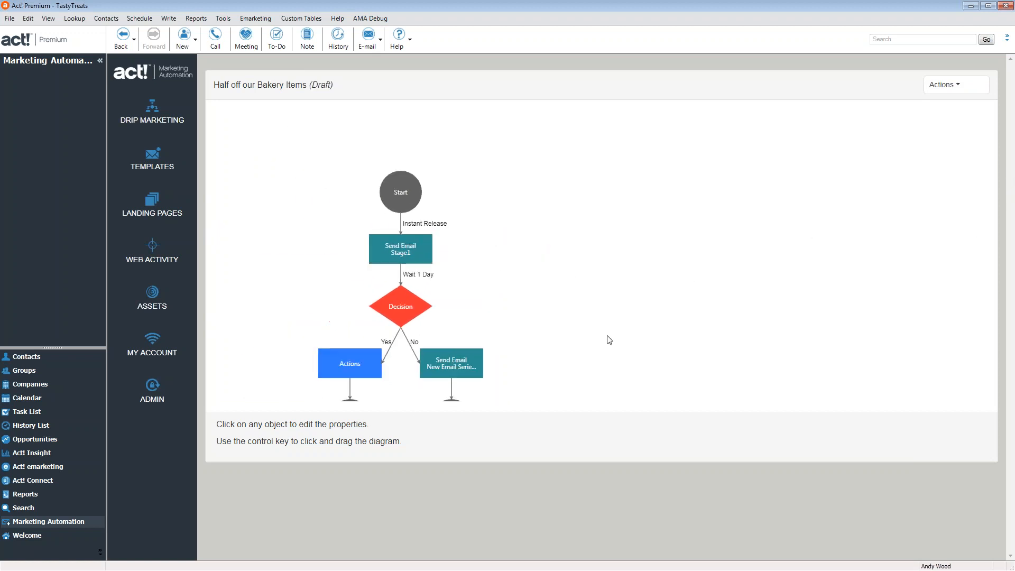
click(455, 365)
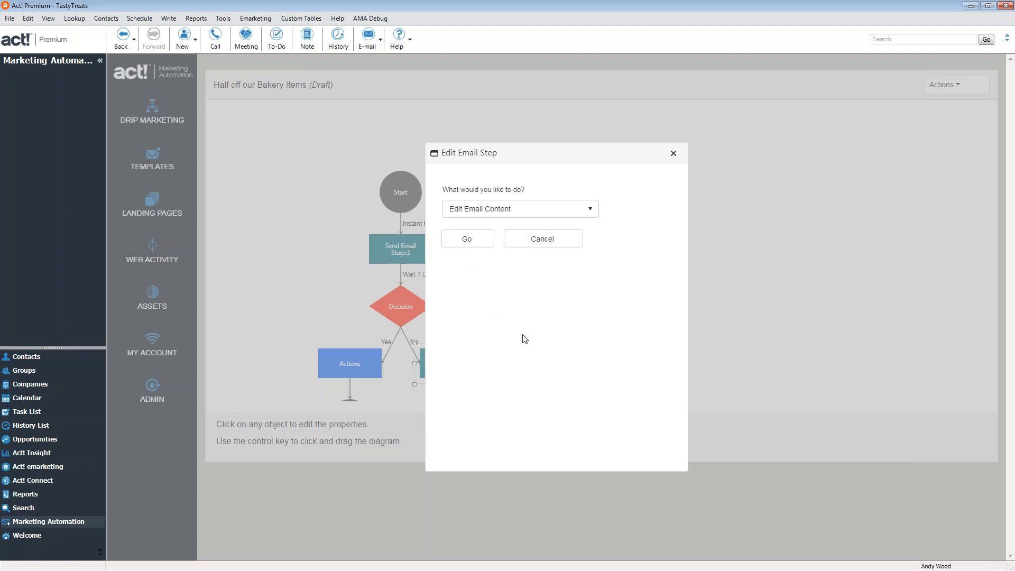
Review the Actions step's notification and Customers-group actions without adding any, then return to the diagram
click(674, 154)
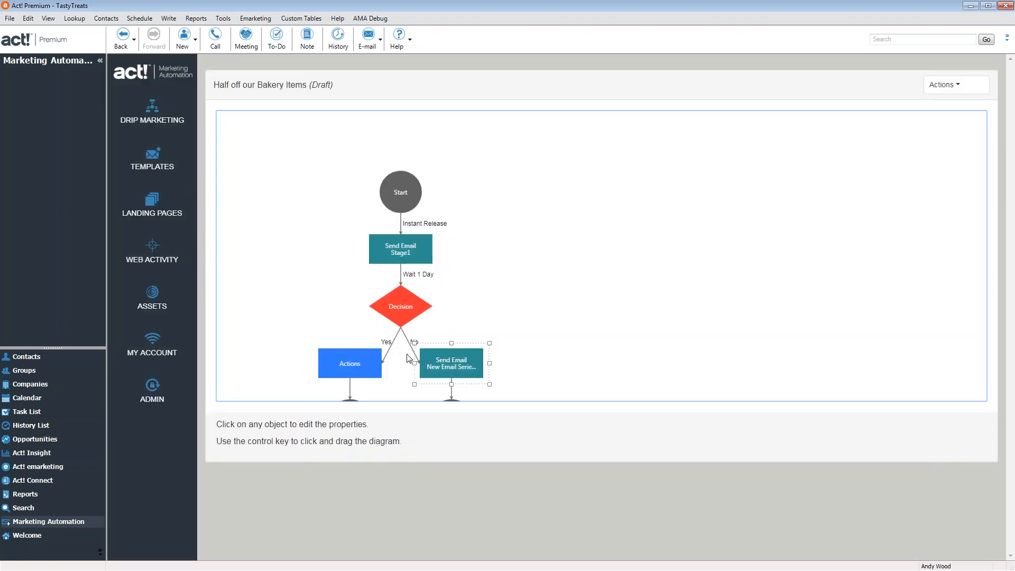
click(356, 372)
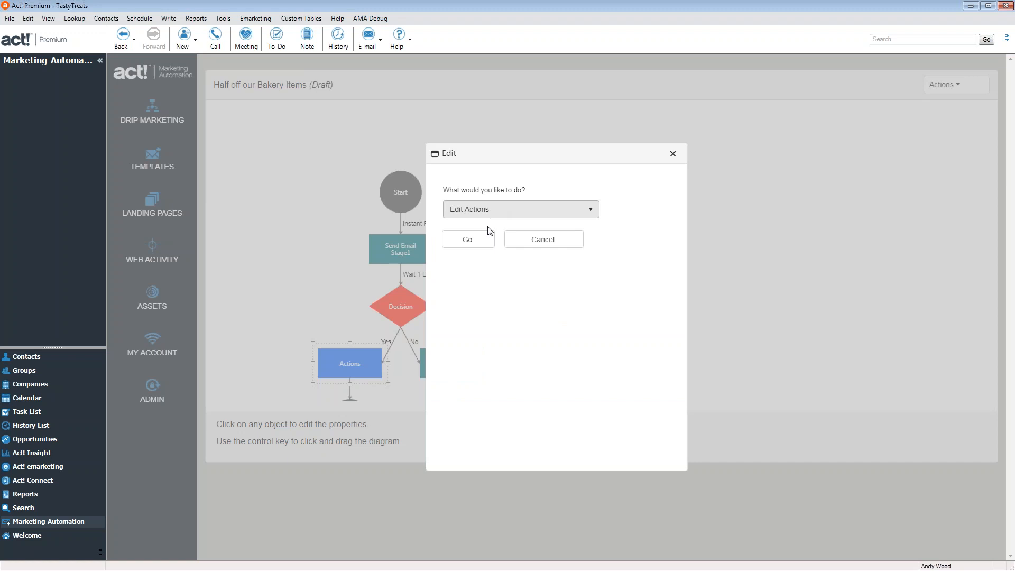
click(468, 239)
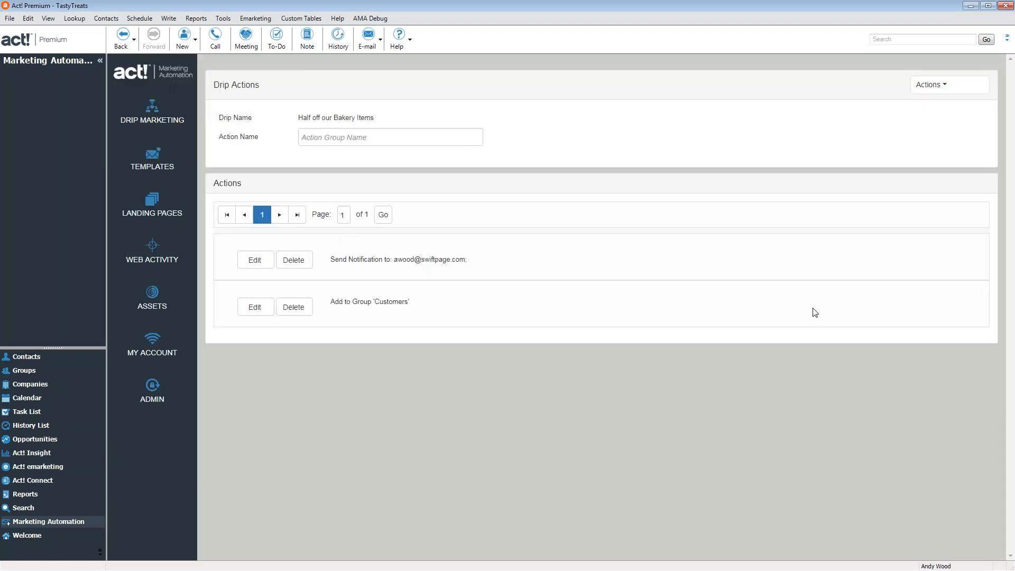
click(930, 86)
click(939, 144)
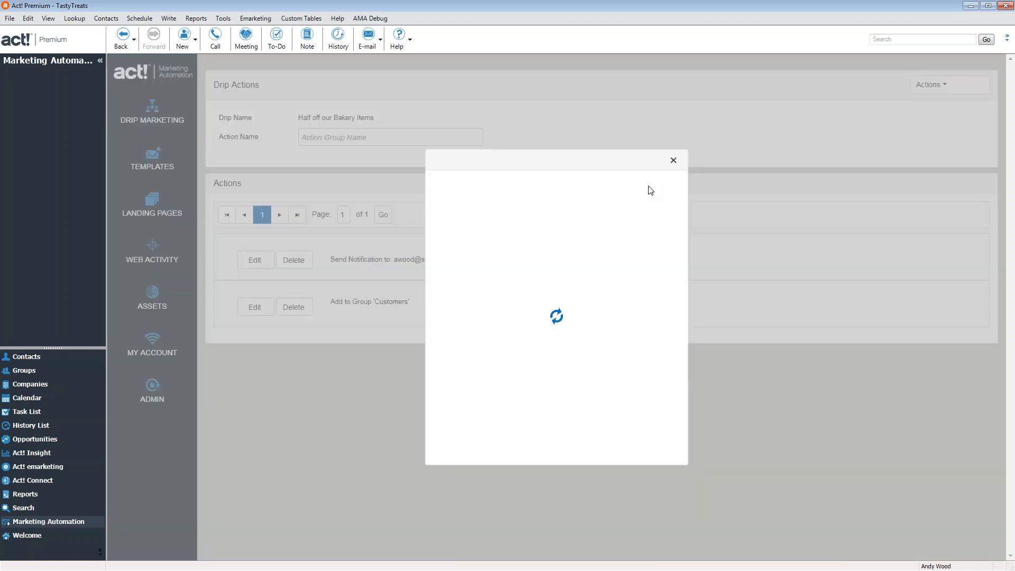
click(534, 206)
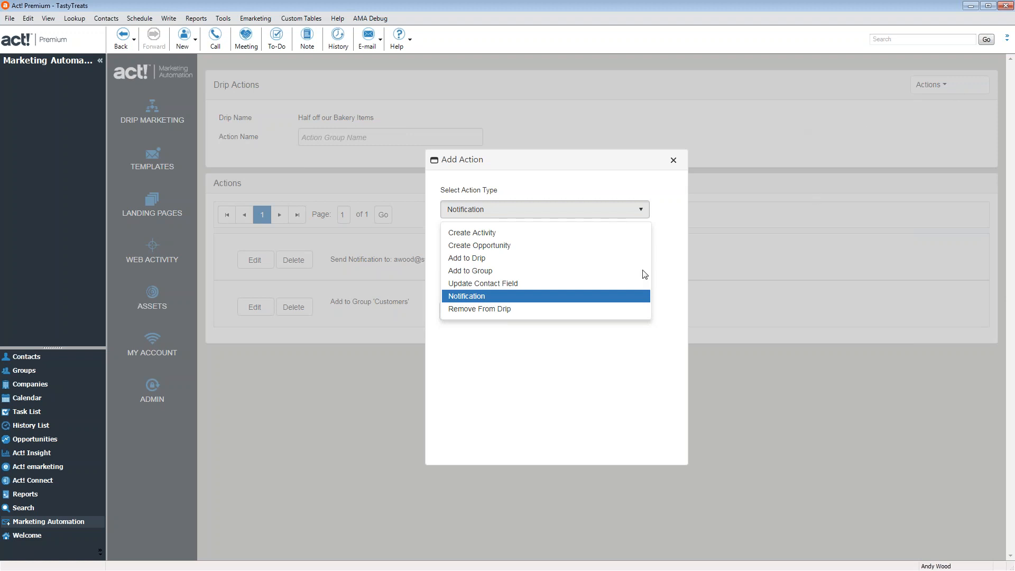
click(673, 160)
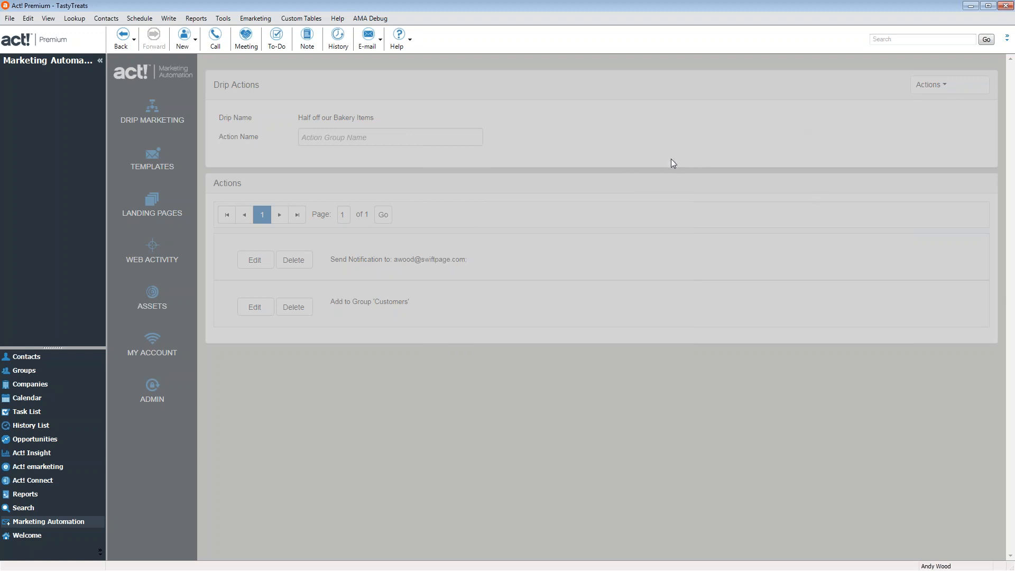
click(939, 171)
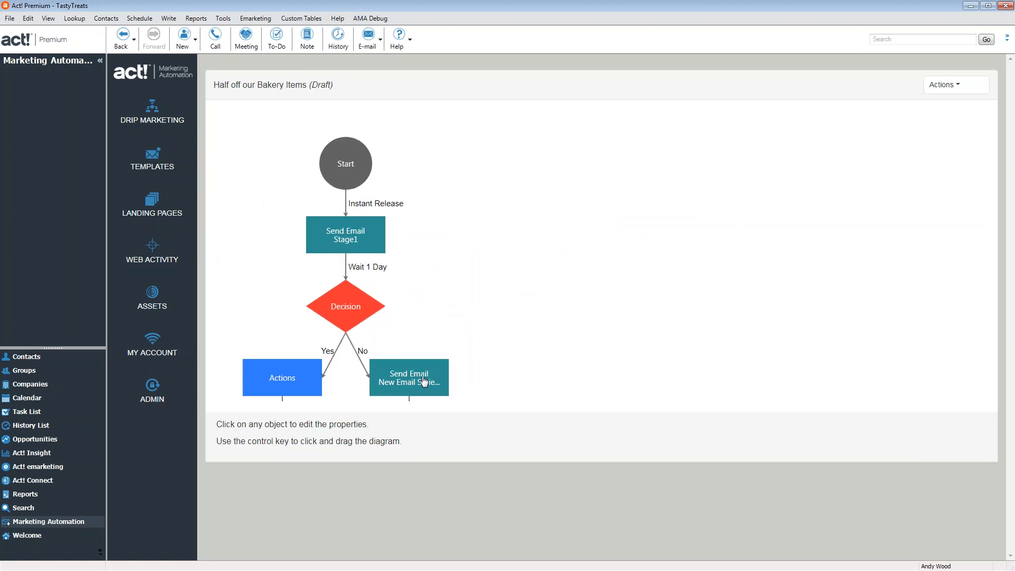
Check the No-branch email step's Change Action Type option, keeping Email as the type
click(423, 381)
click(491, 212)
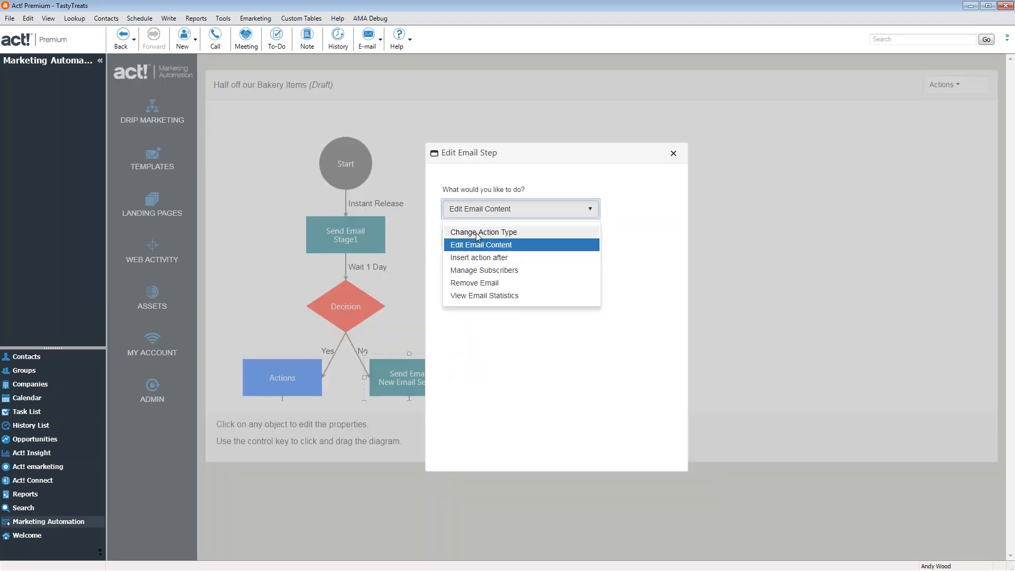
click(480, 233)
click(503, 208)
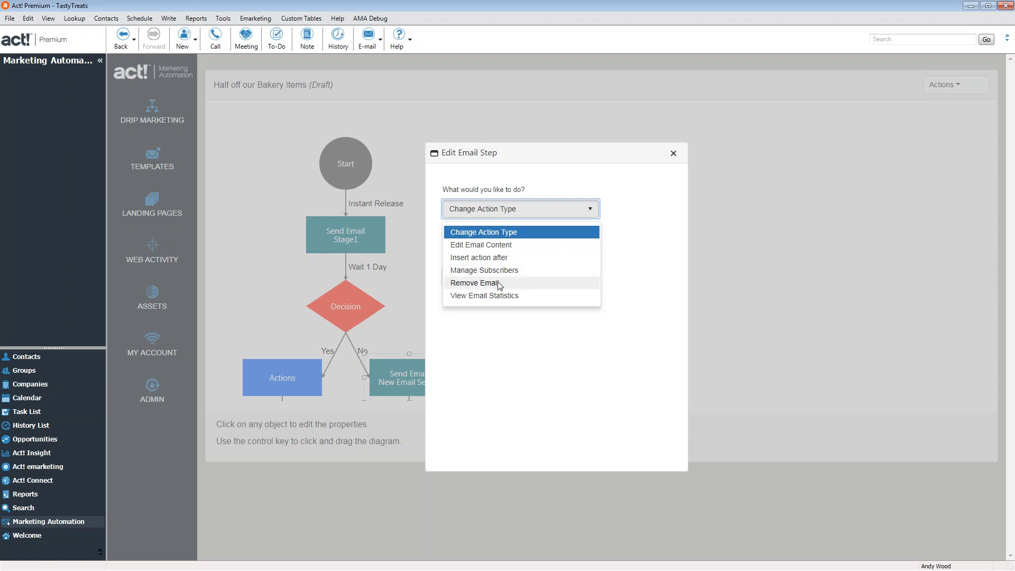
click(530, 335)
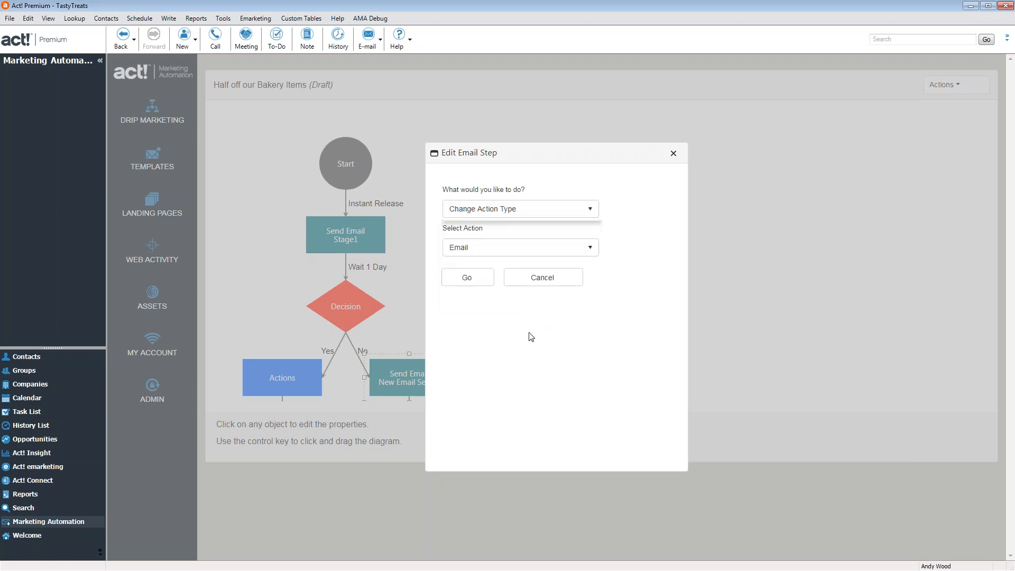
click(504, 247)
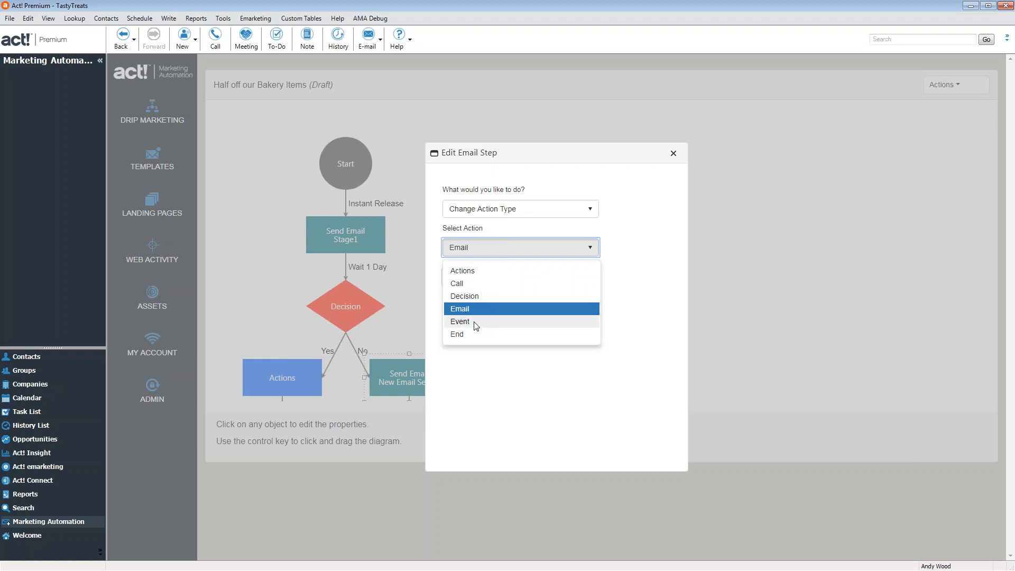
click(522, 389)
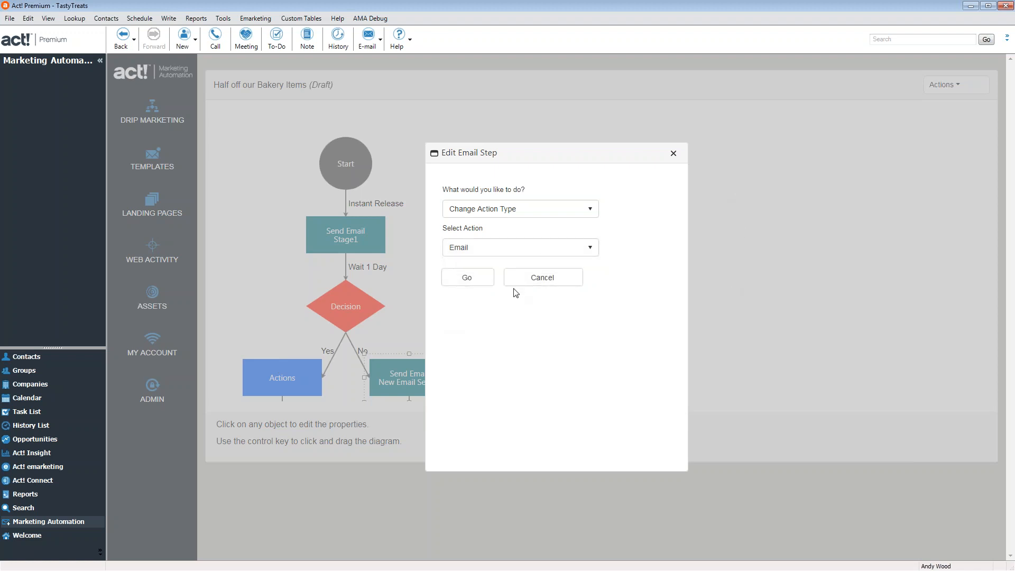
click(673, 153)
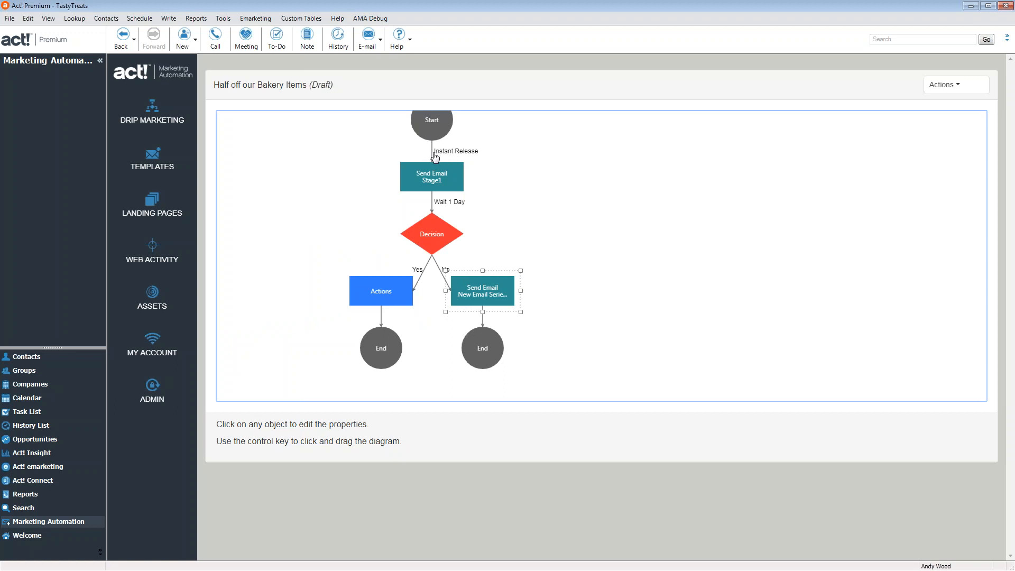
Set the wait before the first email to a 1 Days time interval
click(435, 151)
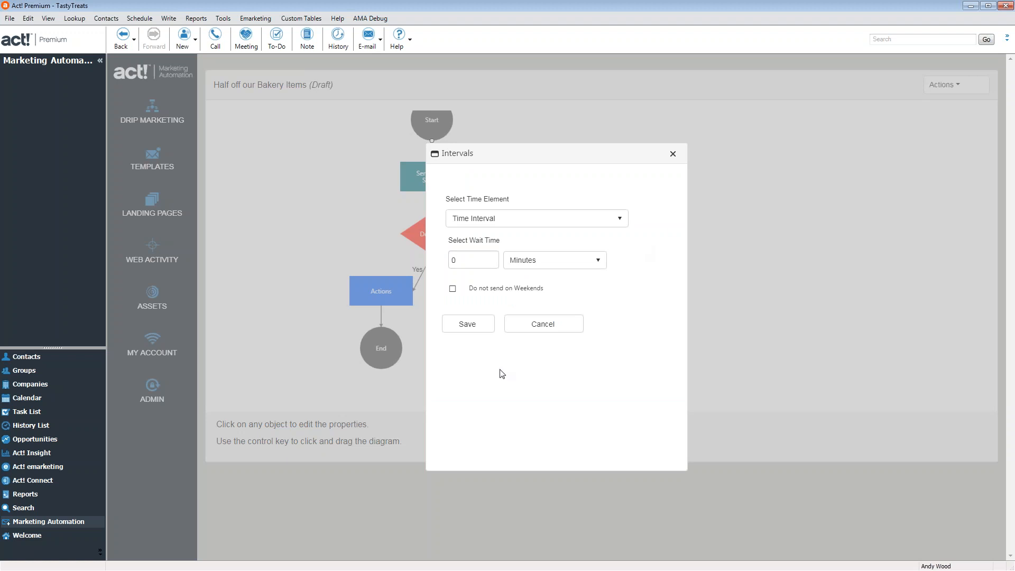
click(673, 155)
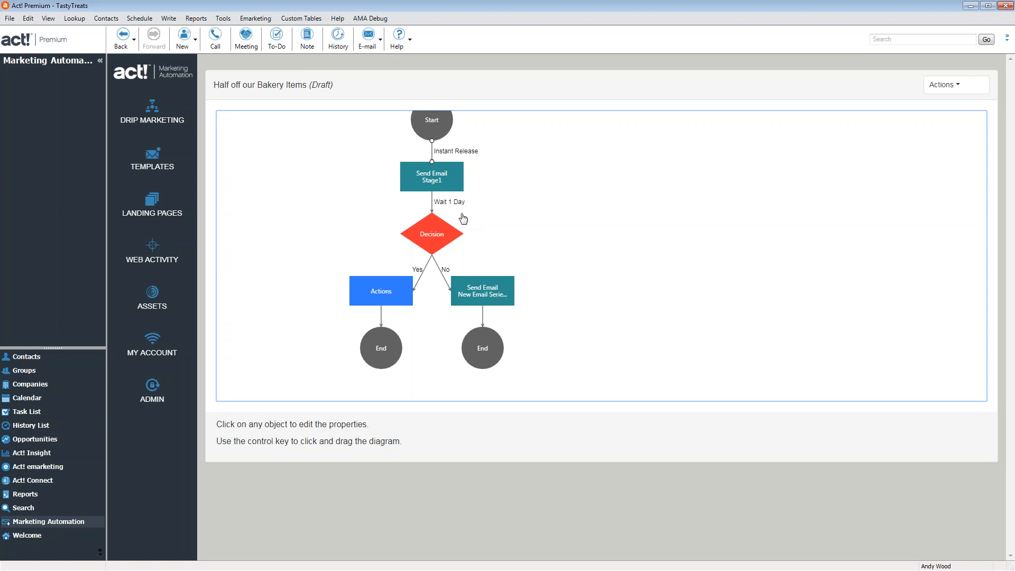
click(434, 154)
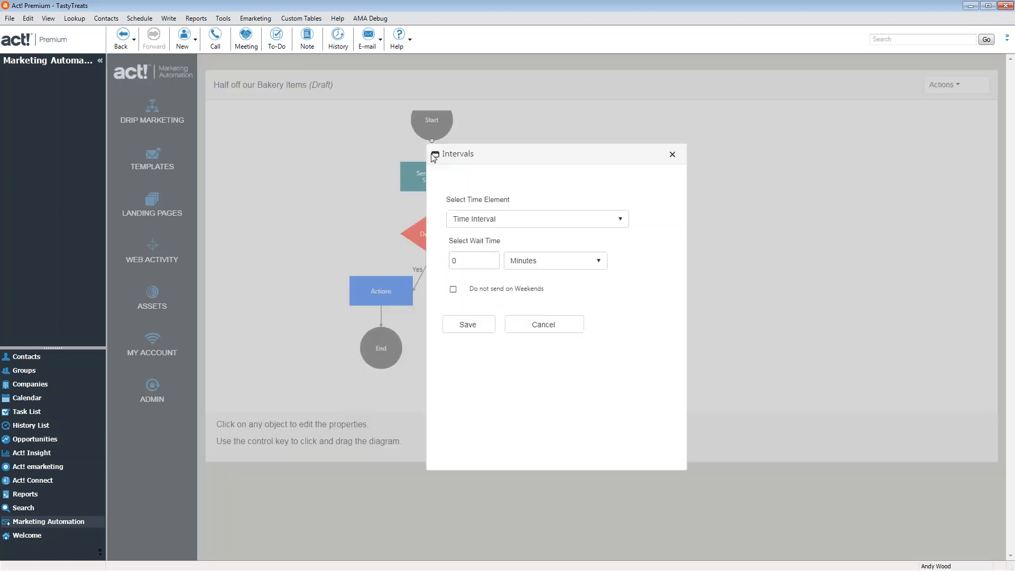
click(557, 222)
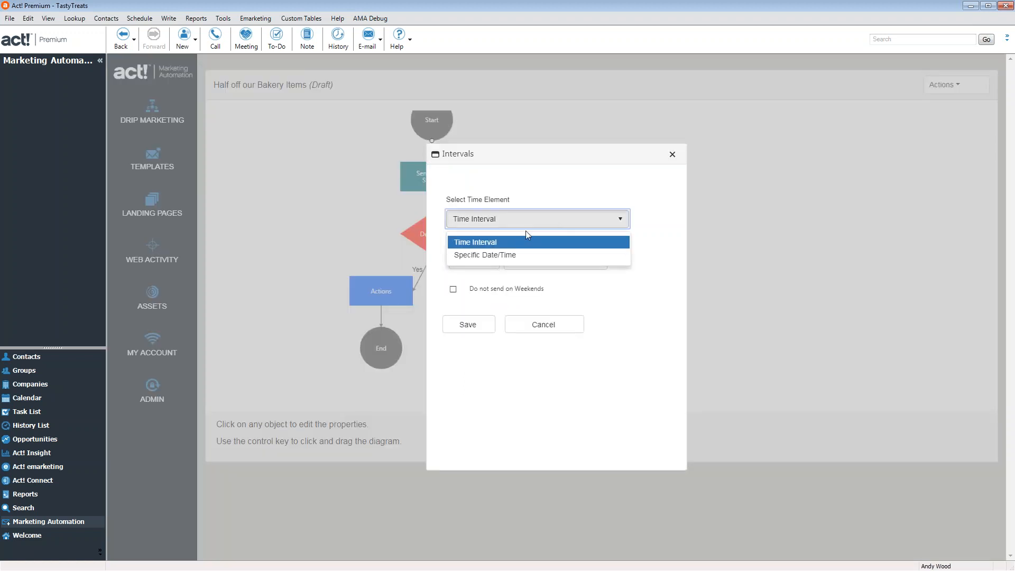
click(630, 272)
click(534, 260)
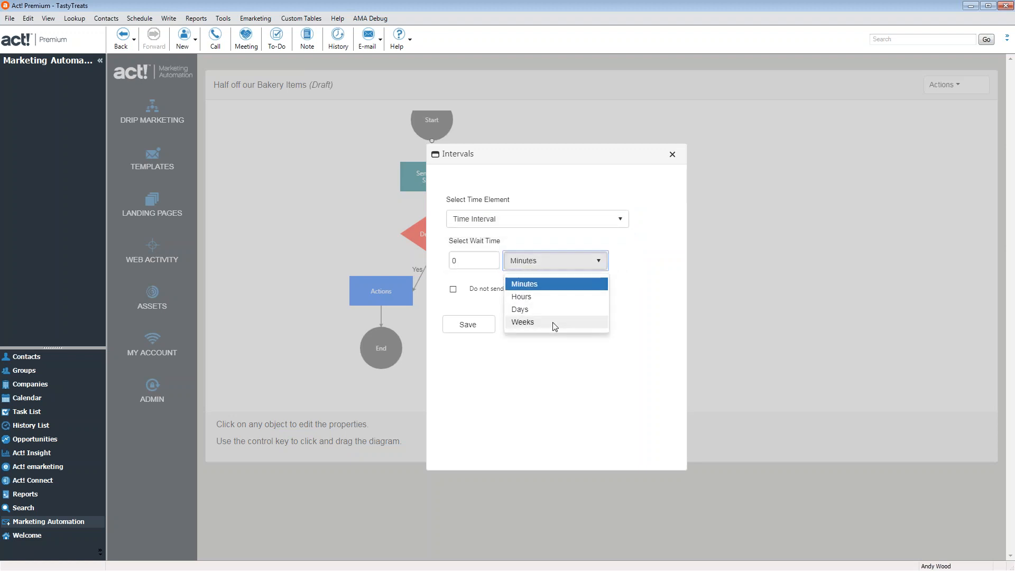
click(542, 314)
click(487, 261)
key(BackSpace)
text(1)
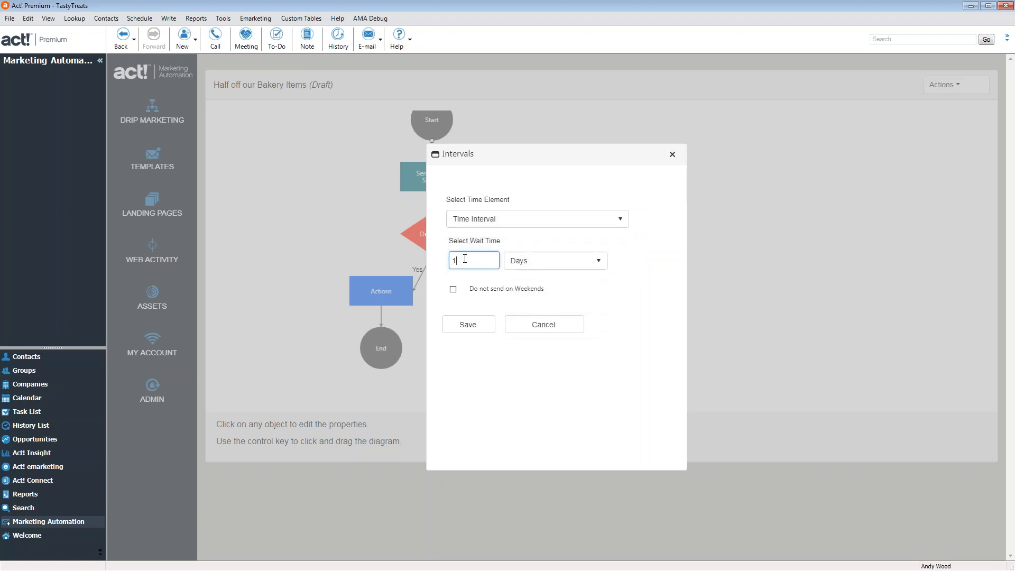
click(481, 326)
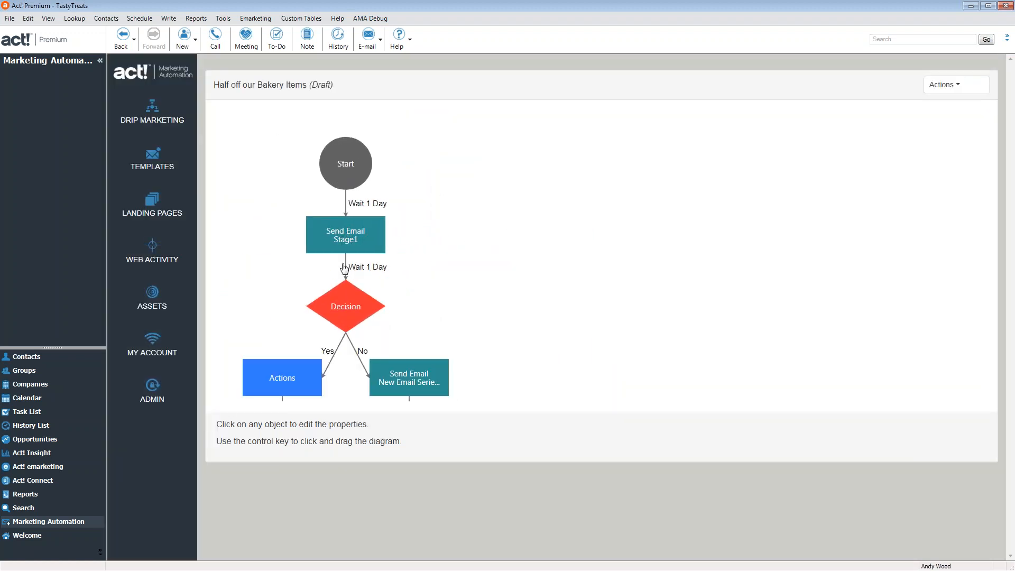
Set the wait before the Decision step to 7 Days
click(373, 275)
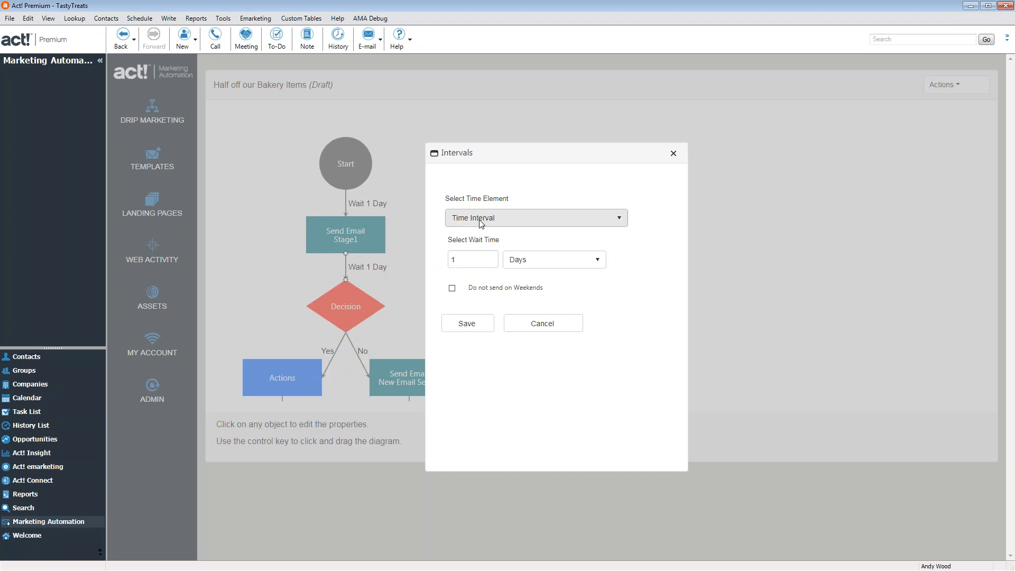
click(445, 258)
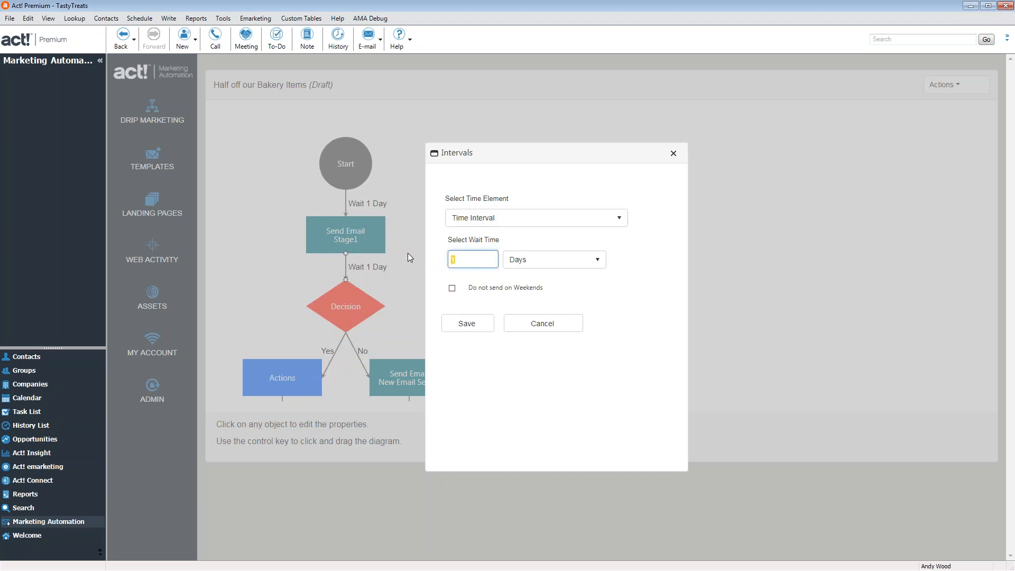
text(7)
click(468, 323)
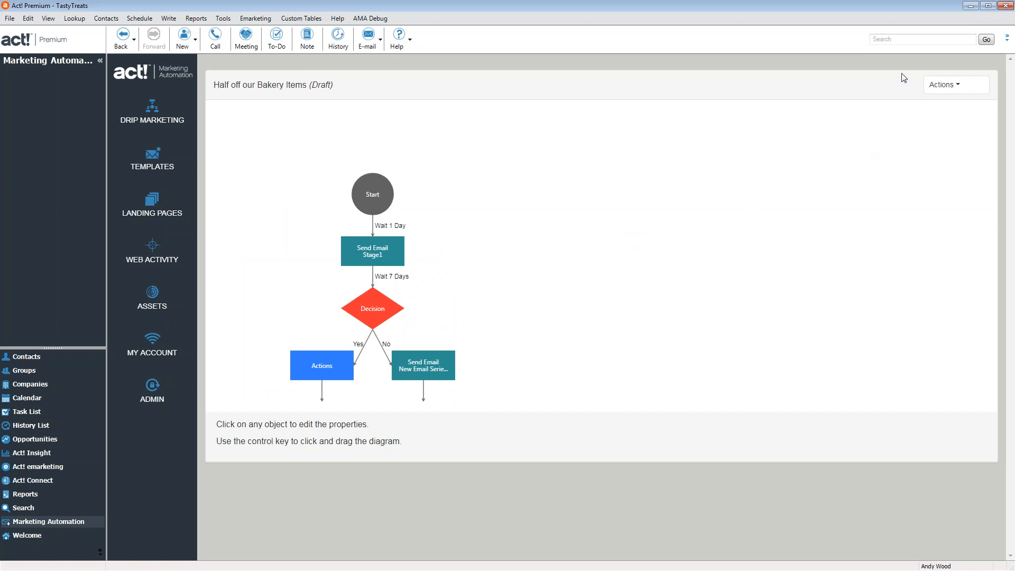
Leave the campaign, view the Opt In Customers for Marketing group, and open Landing Pages
click(957, 80)
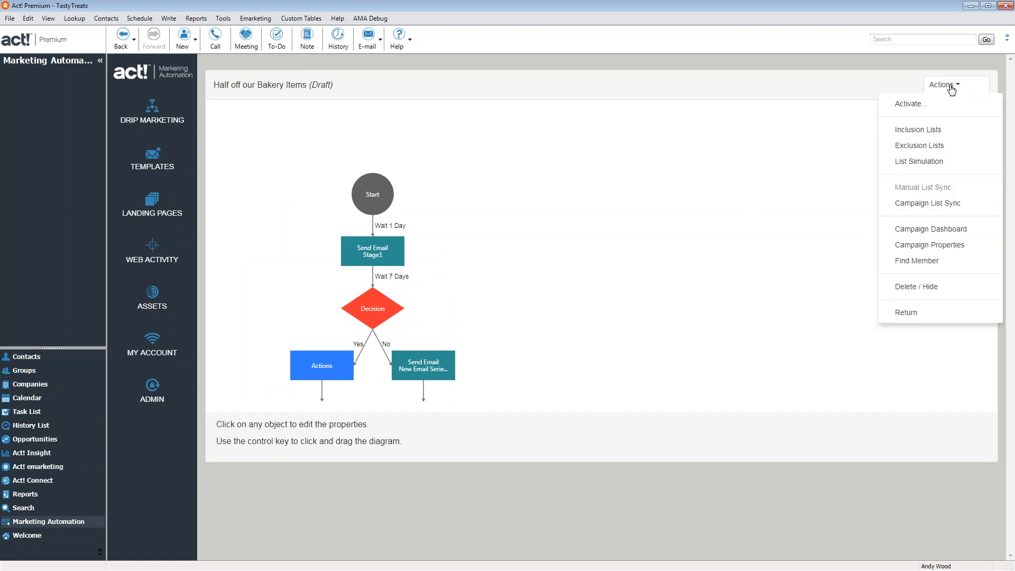
click(929, 314)
click(44, 373)
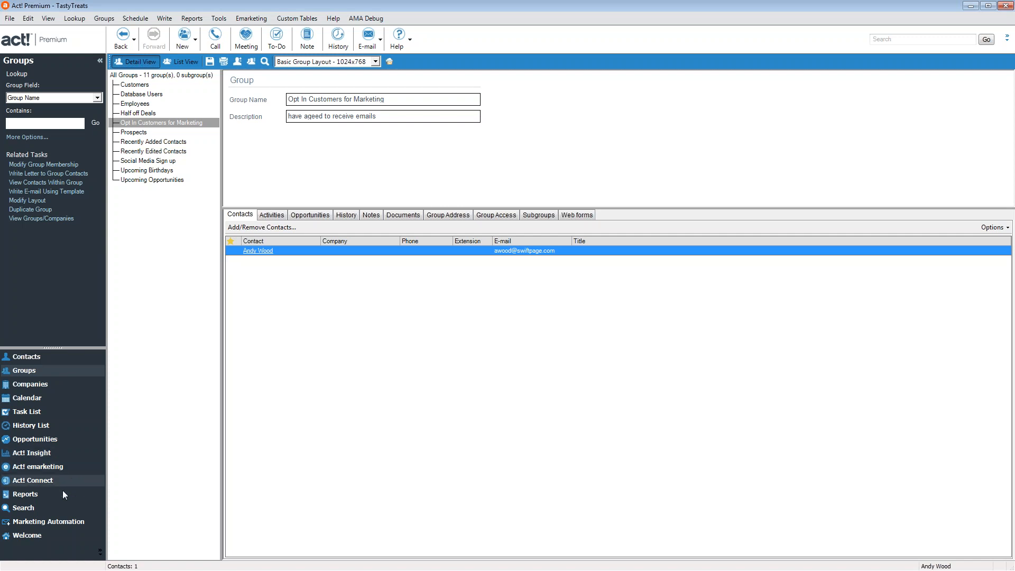
click(71, 521)
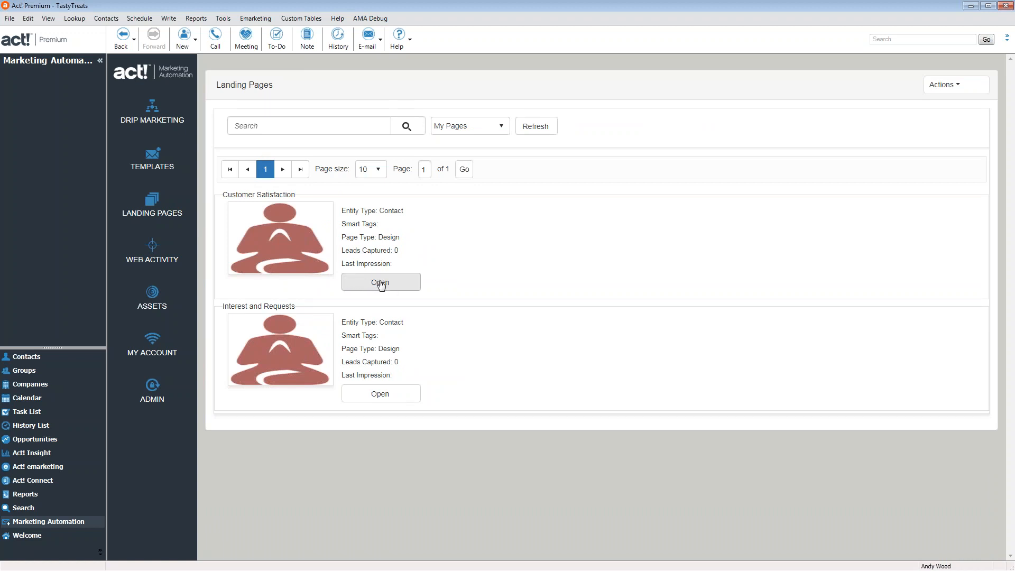
Start a new landing page named 'Newsletter Sign up'
click(949, 90)
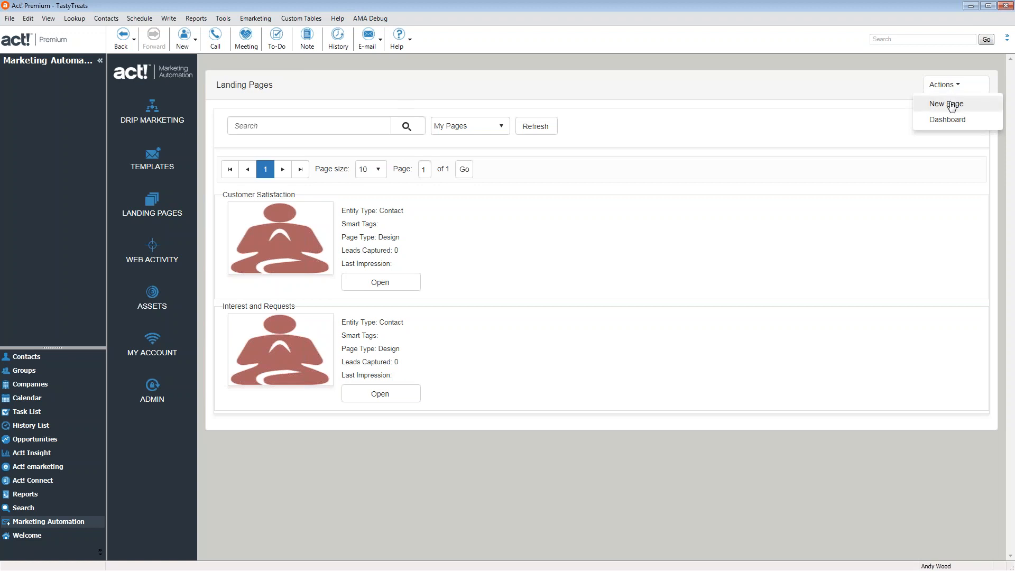
click(952, 105)
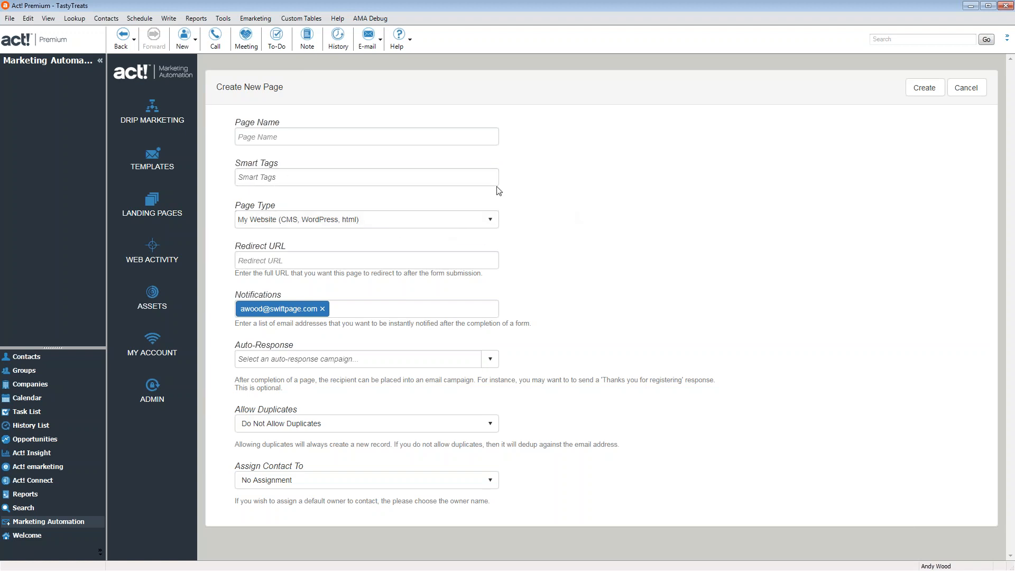
click(308, 138)
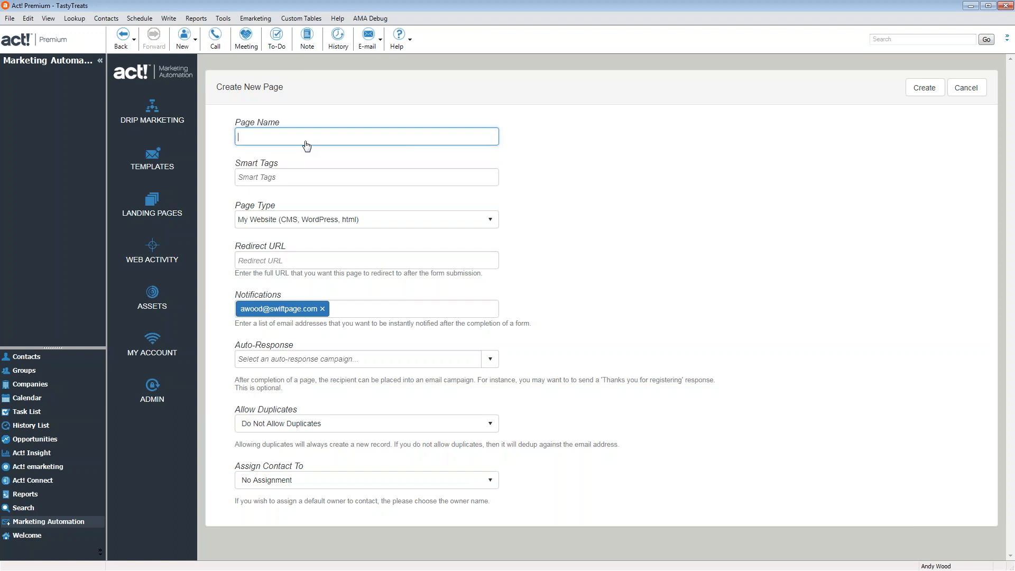
text(Newsletter Saignup)
click(306, 176)
Set the new page's type to Page Designer
click(319, 220)
click(312, 180)
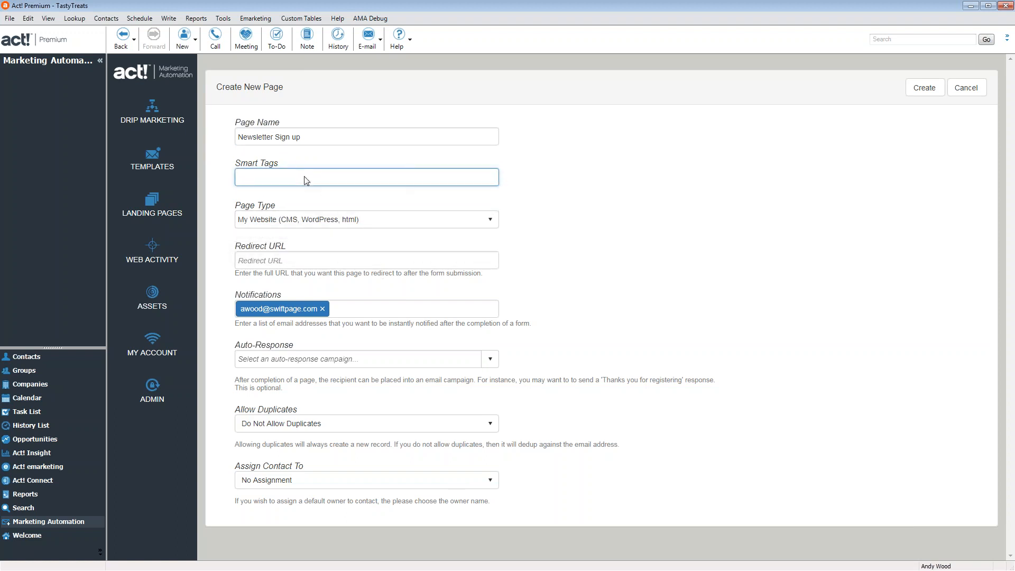
click(316, 224)
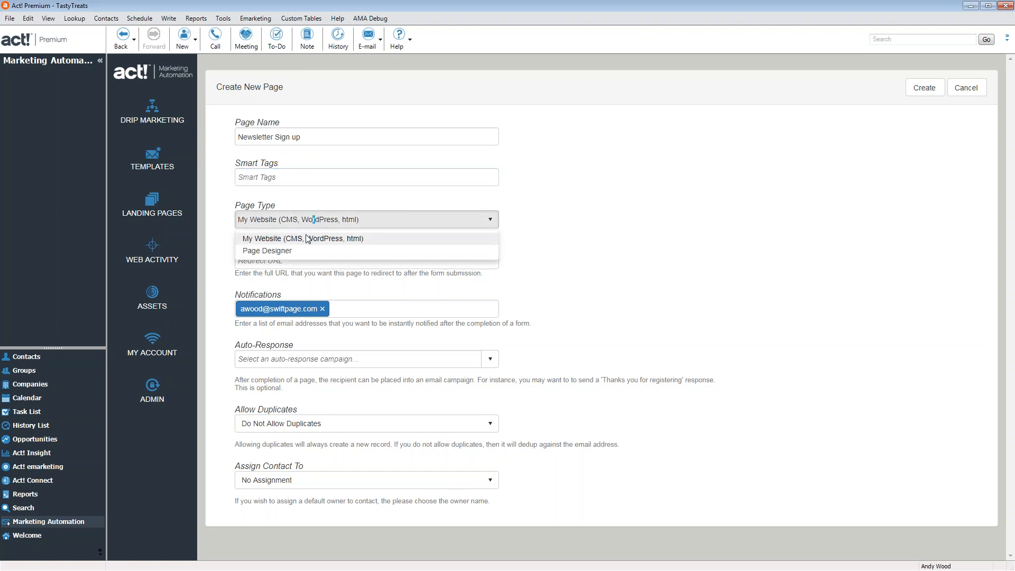
click(299, 249)
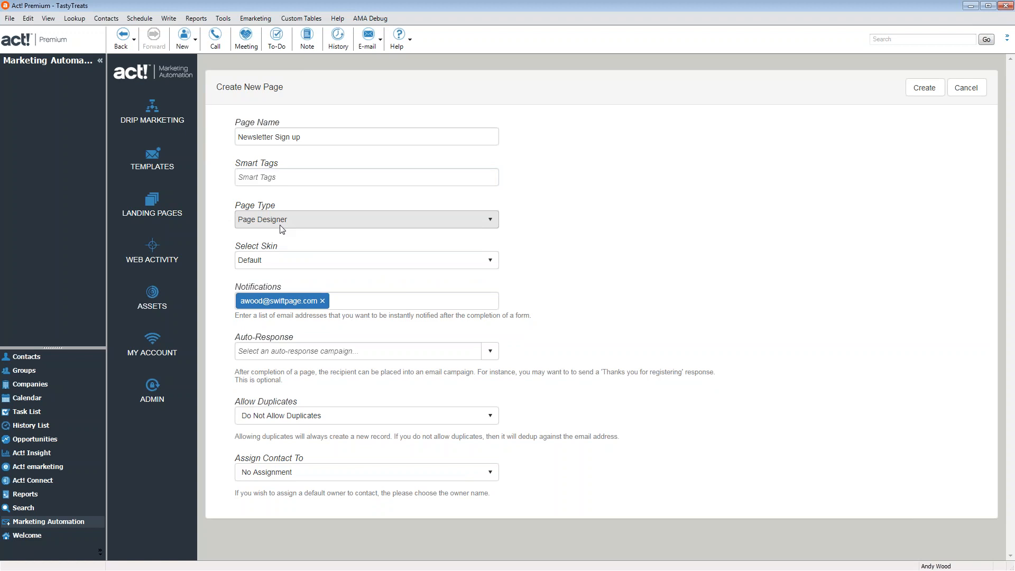
click(310, 260)
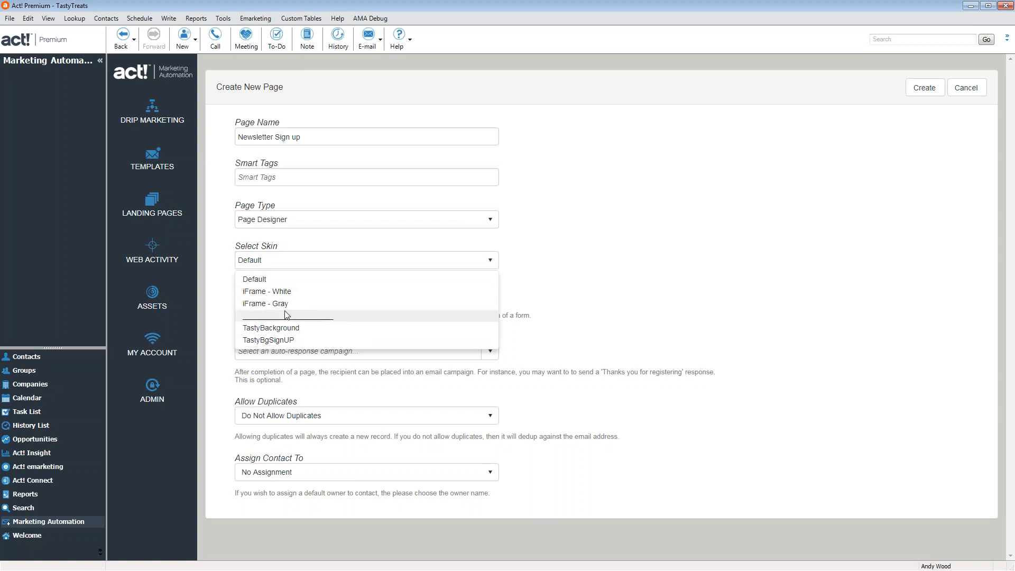
Apply the TastyBgSignUP skin, allow duplicates, keep No Assignment, and create the page
click(289, 341)
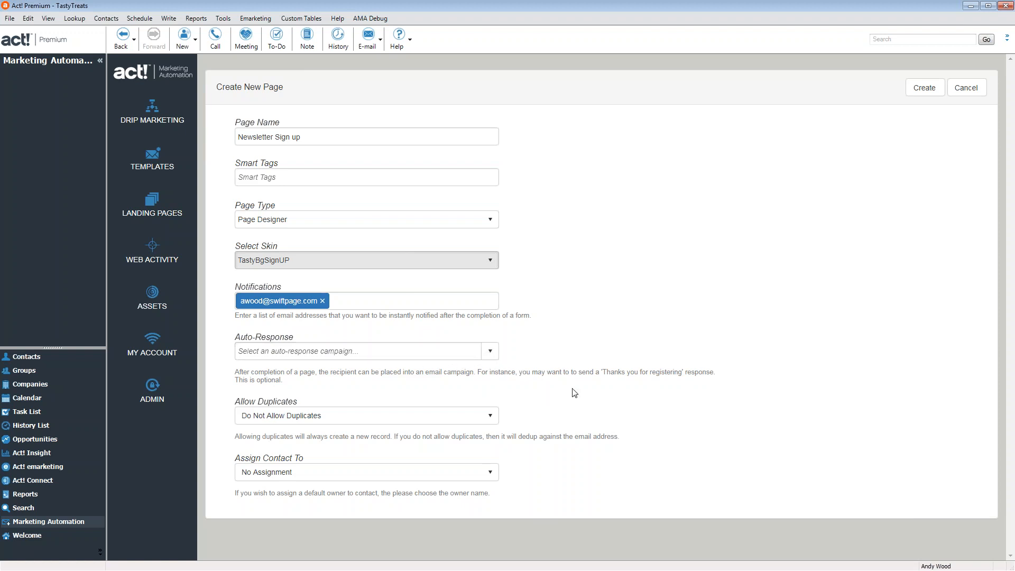
click(368, 420)
click(335, 436)
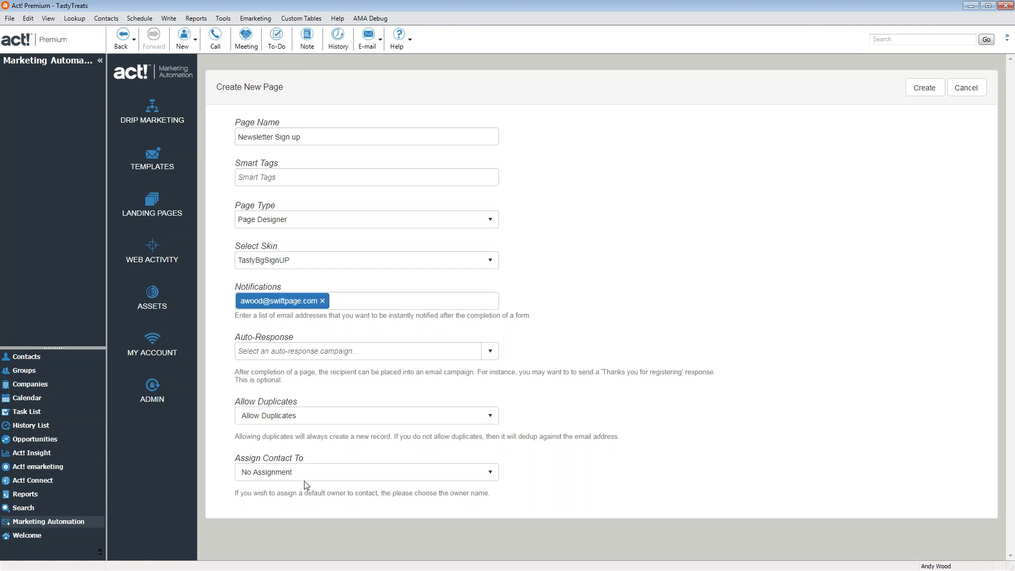
click(318, 473)
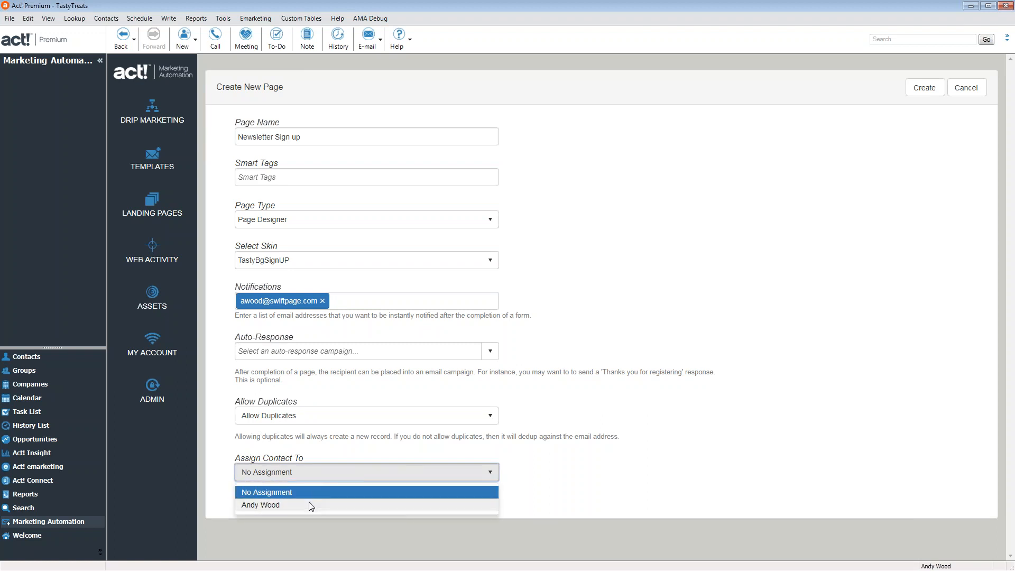
click(338, 446)
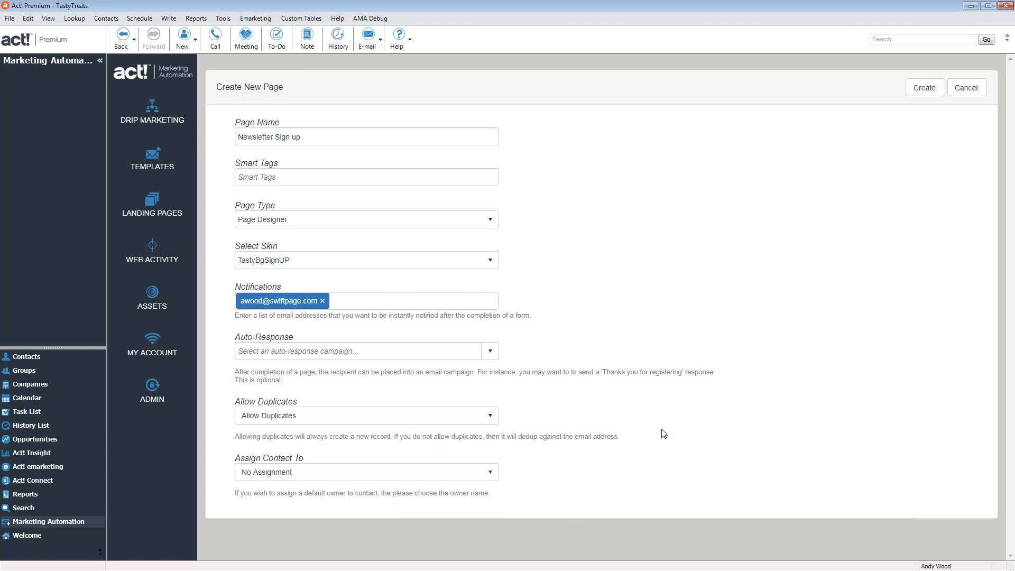
click(929, 94)
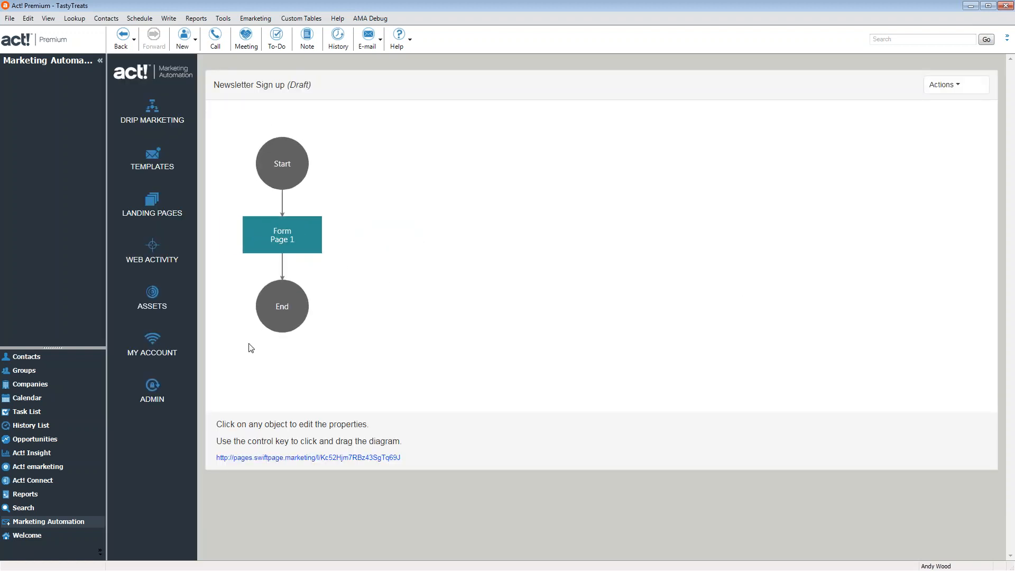
Open Form Page 1 with the Edit Form action to reach the form editor
click(314, 243)
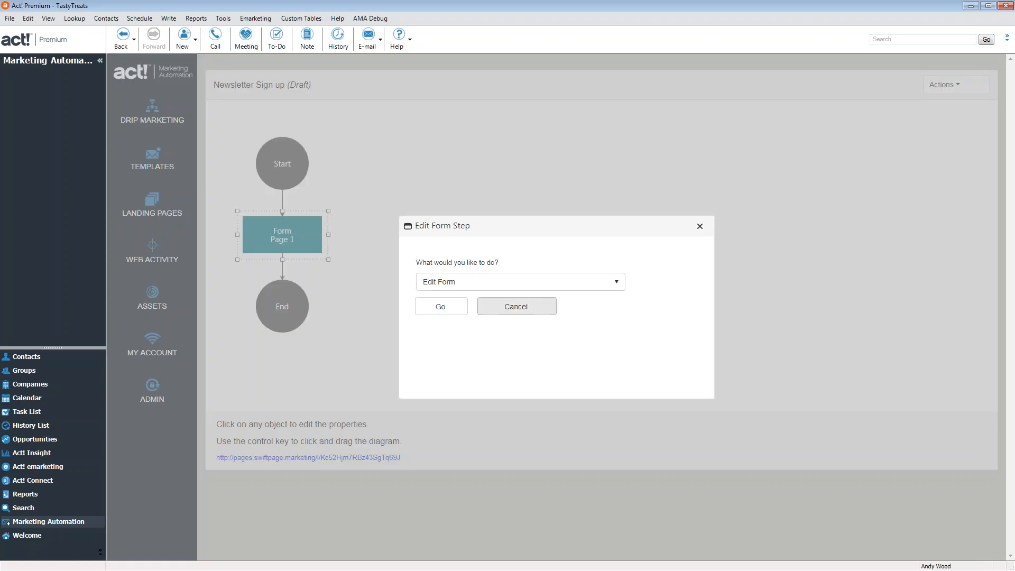
click(488, 282)
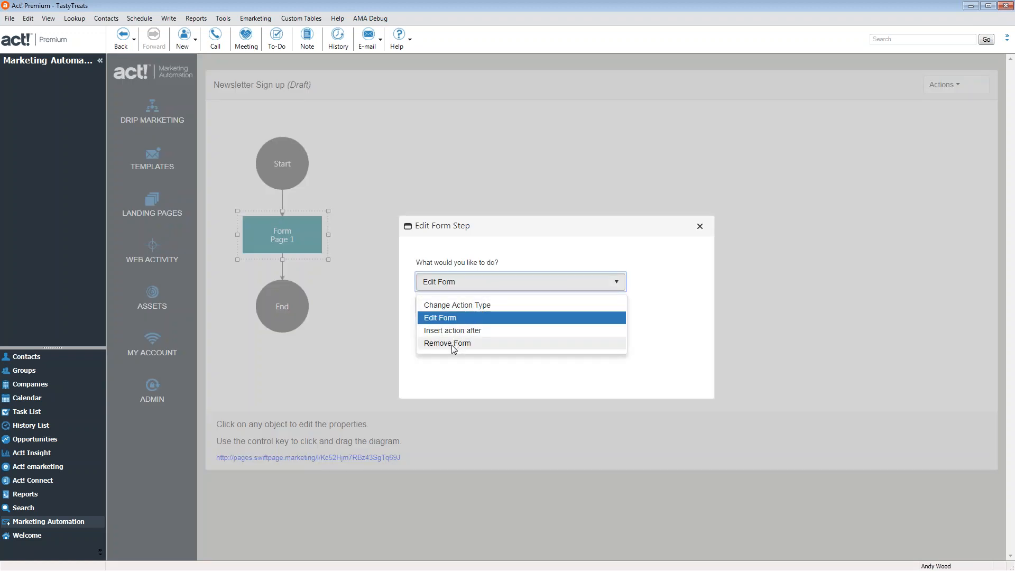
click(651, 245)
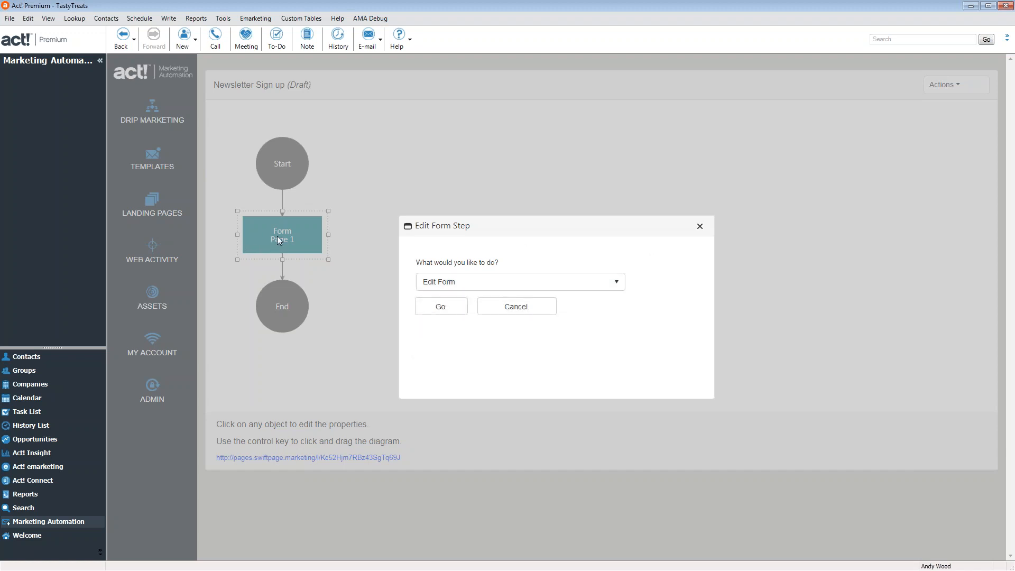
click(453, 311)
Title the form 'Tasty Treats Sign up' with submit button 'Sign Up for Treats', and save
triple_click(335, 136)
text(Tasty Treats Sign up)
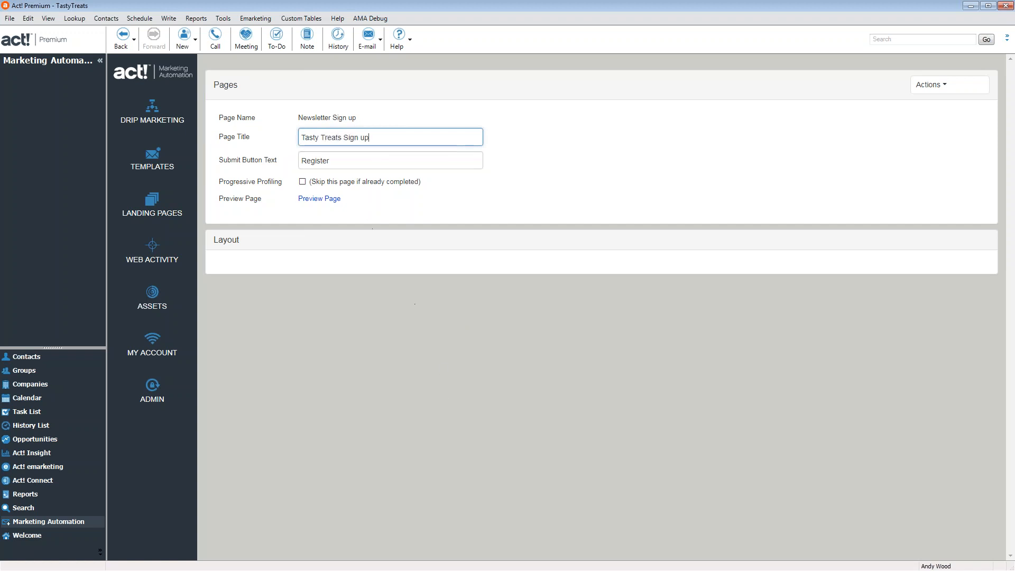
click(357, 160)
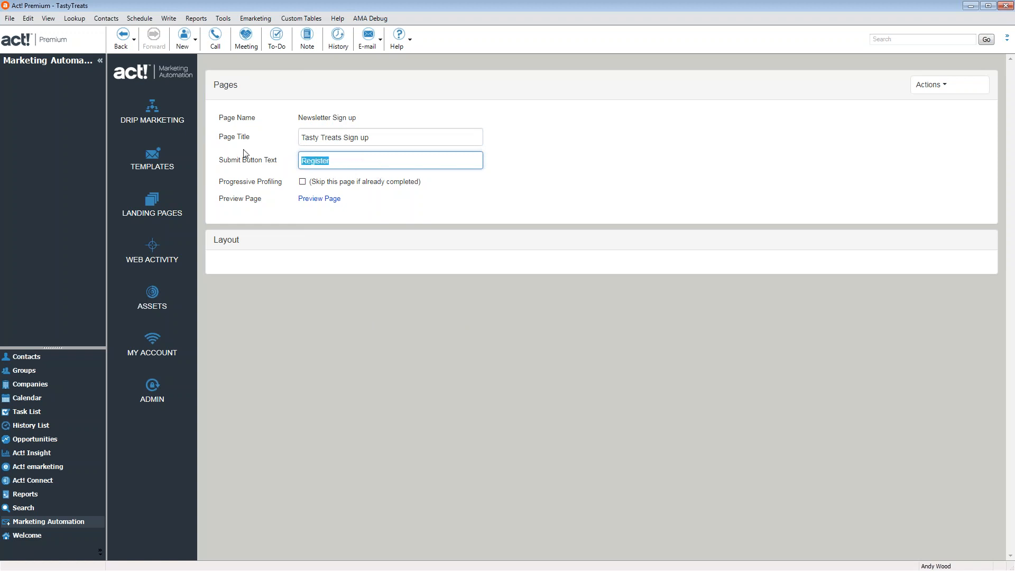
text(Sign Up for Treats)
click(940, 88)
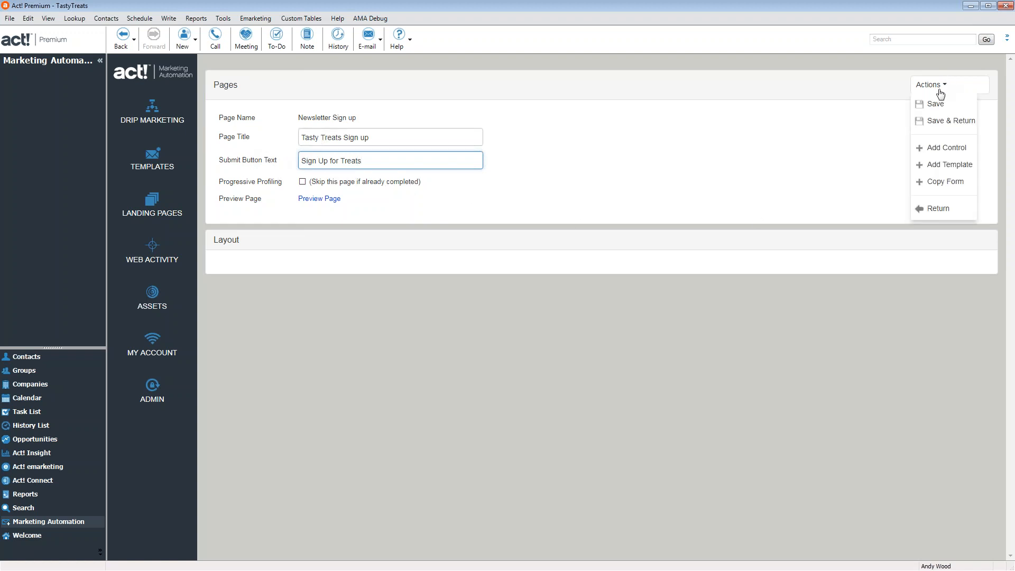
click(935, 104)
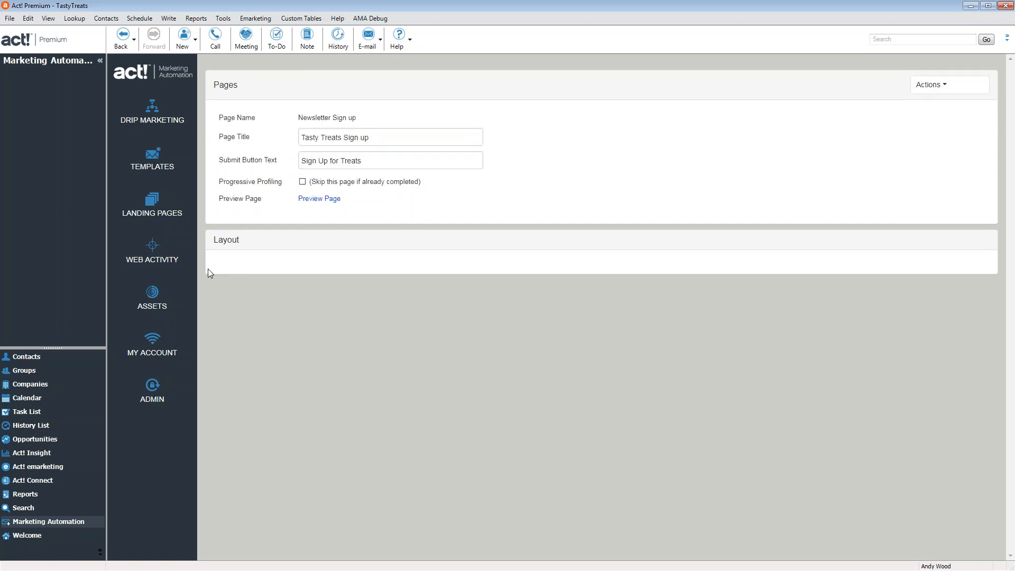
click(958, 89)
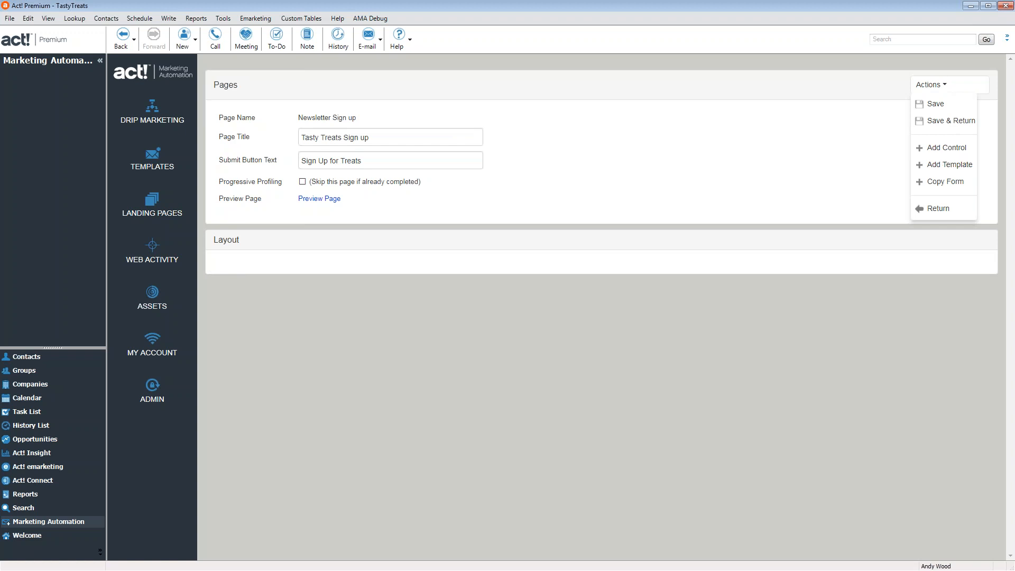
Insert the Contact Us question template into the sign-up form
click(935, 166)
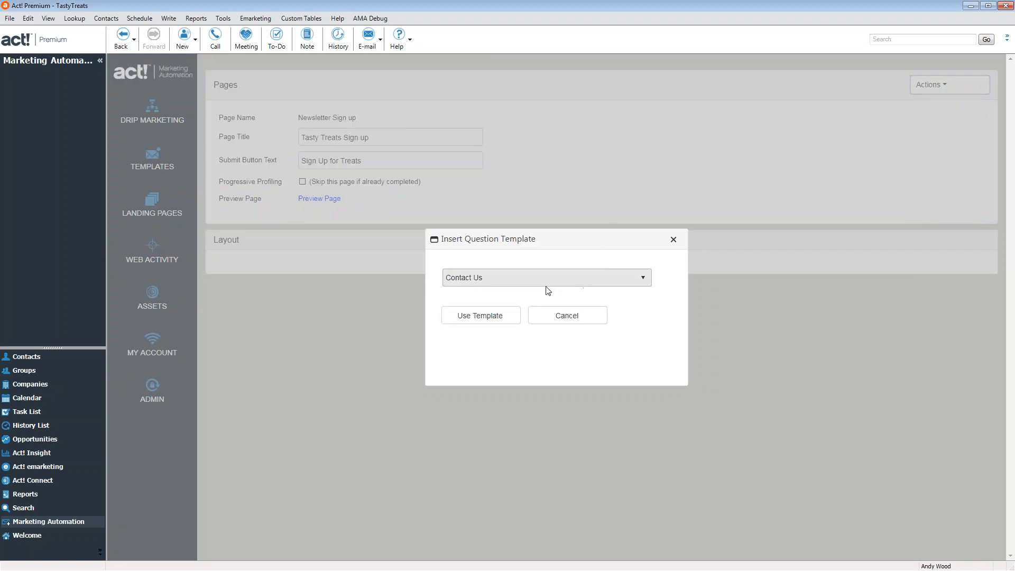
click(500, 321)
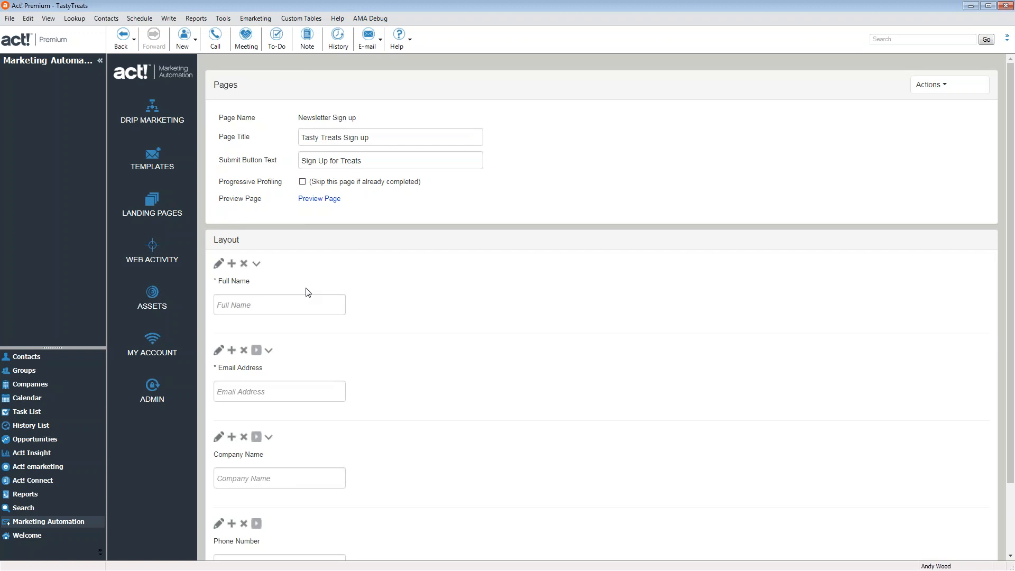
scroll(308, 292, down, 2)
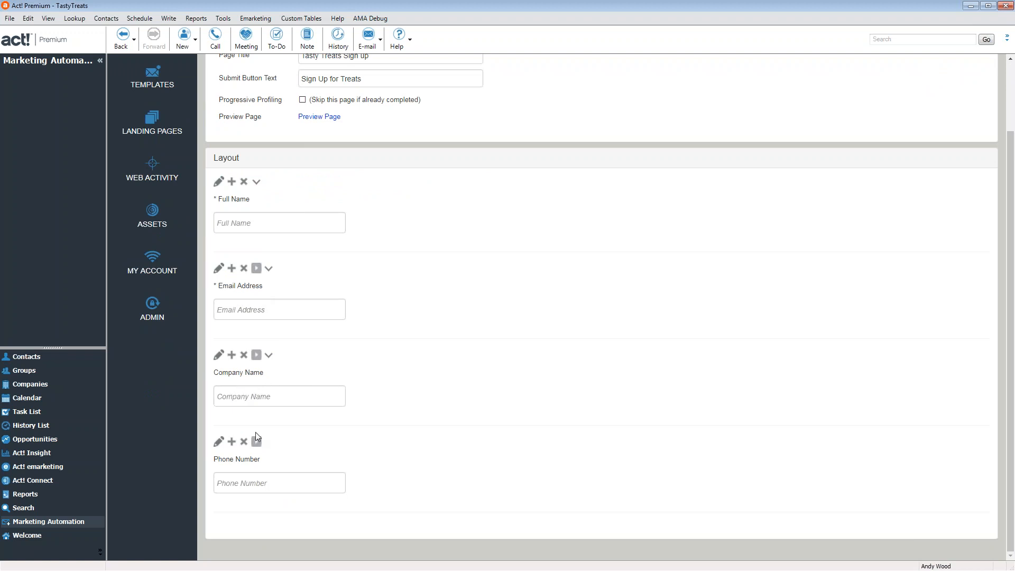
scroll(892, 168, up, 1)
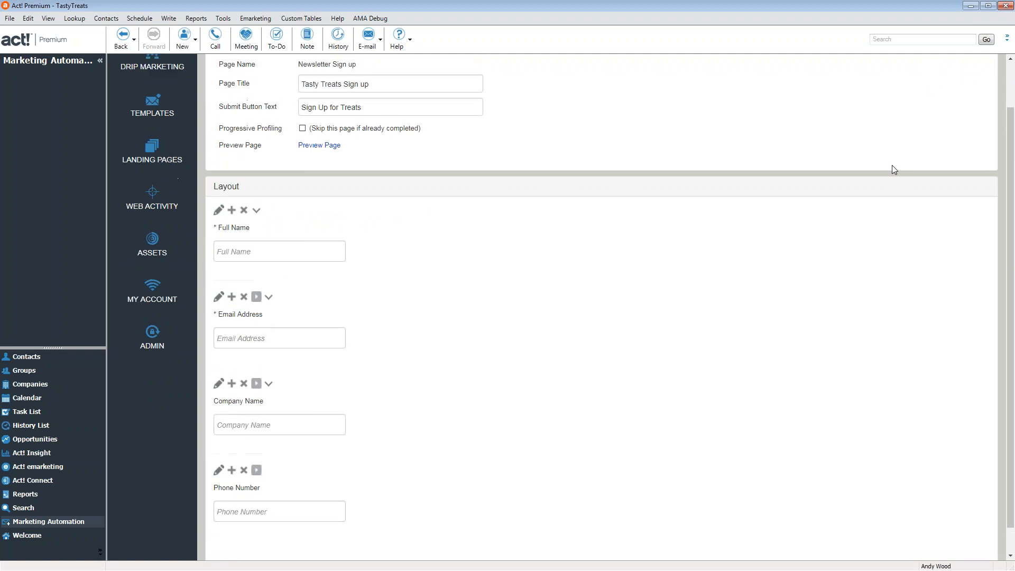
scroll(893, 169, up, 2)
Add the GDPR question template with its description and consent checkbox
click(939, 85)
click(935, 164)
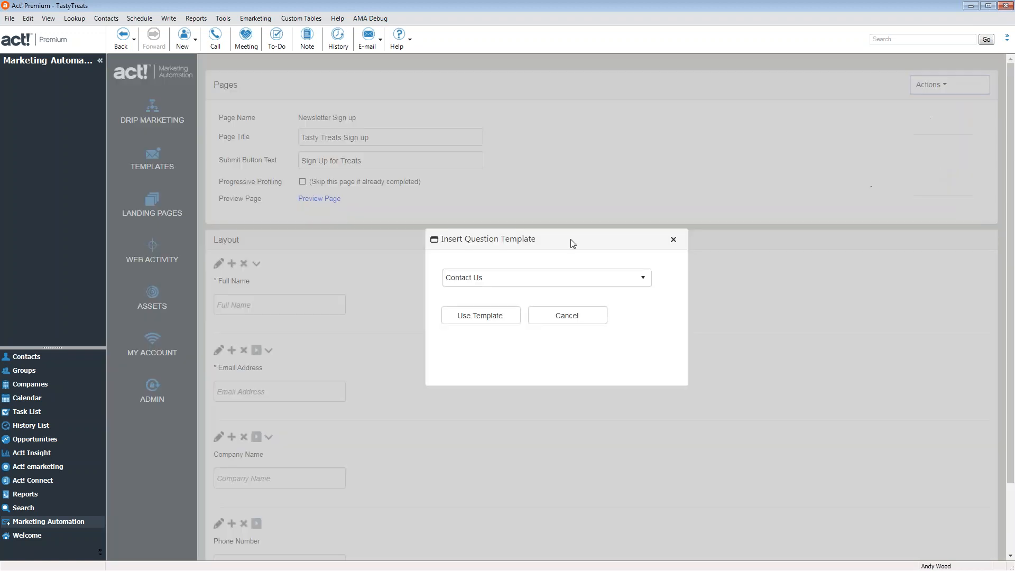
click(491, 276)
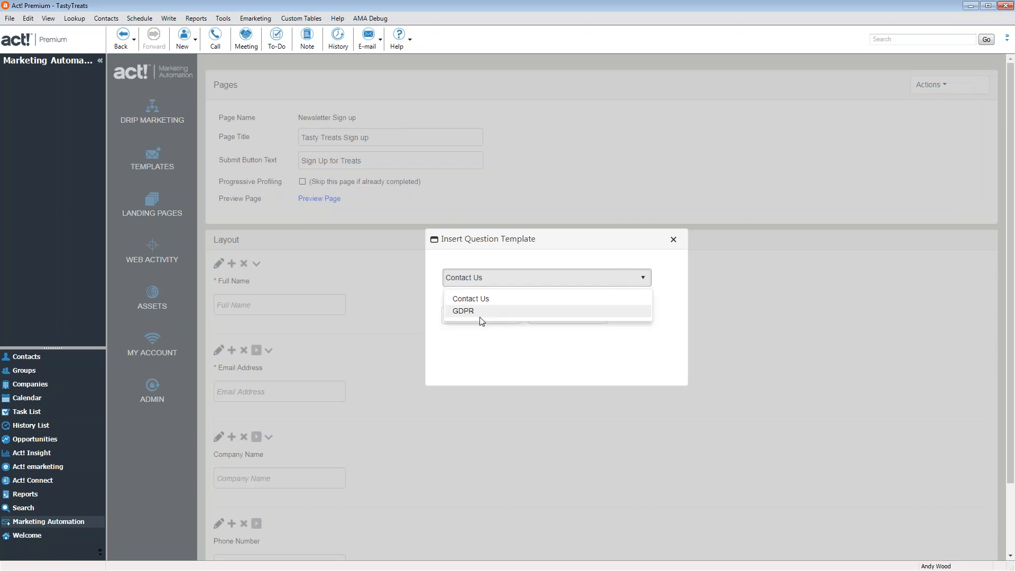
click(480, 314)
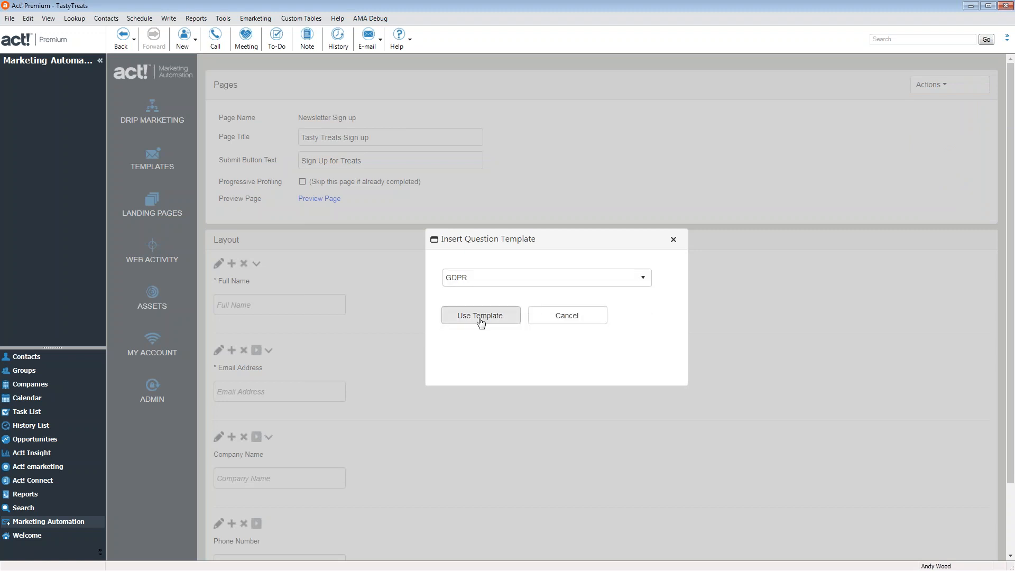
click(480, 317)
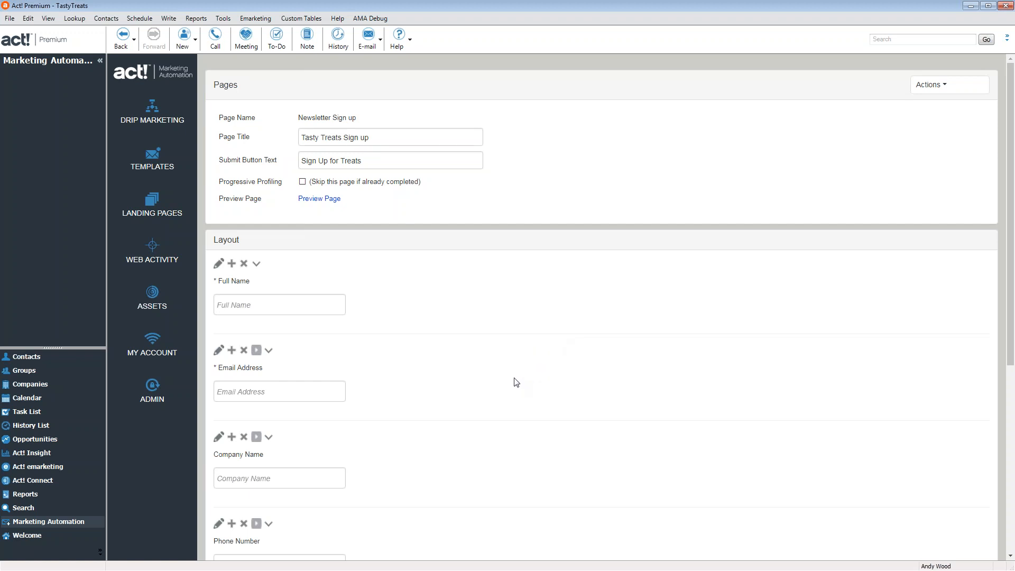
Delete the duplicate Email Address question from the layout
scroll(510, 380, down, 6)
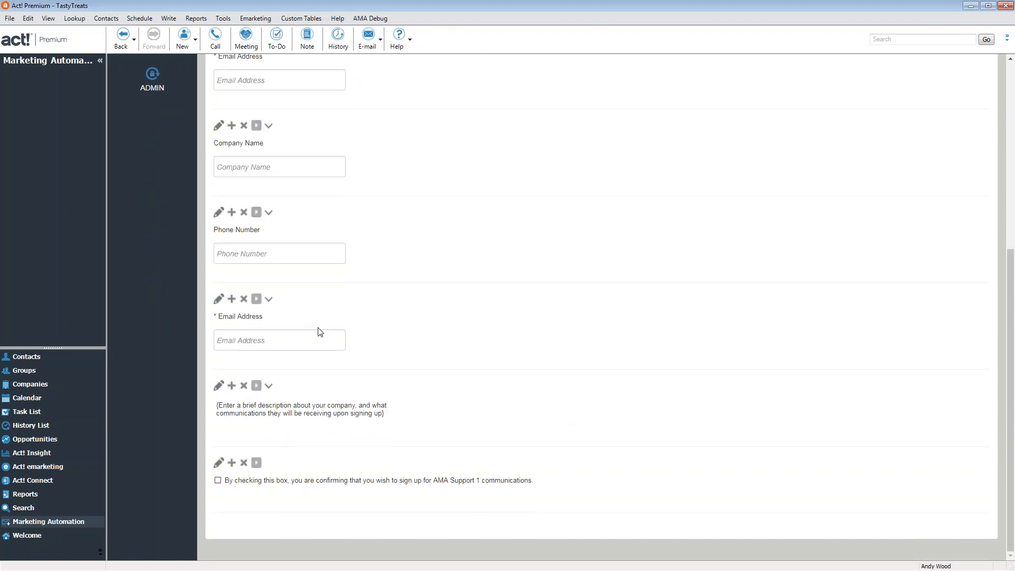
scroll(222, 109, up, 3)
scroll(315, 363, down, 3)
click(244, 300)
click(493, 329)
scroll(445, 422, down, 5)
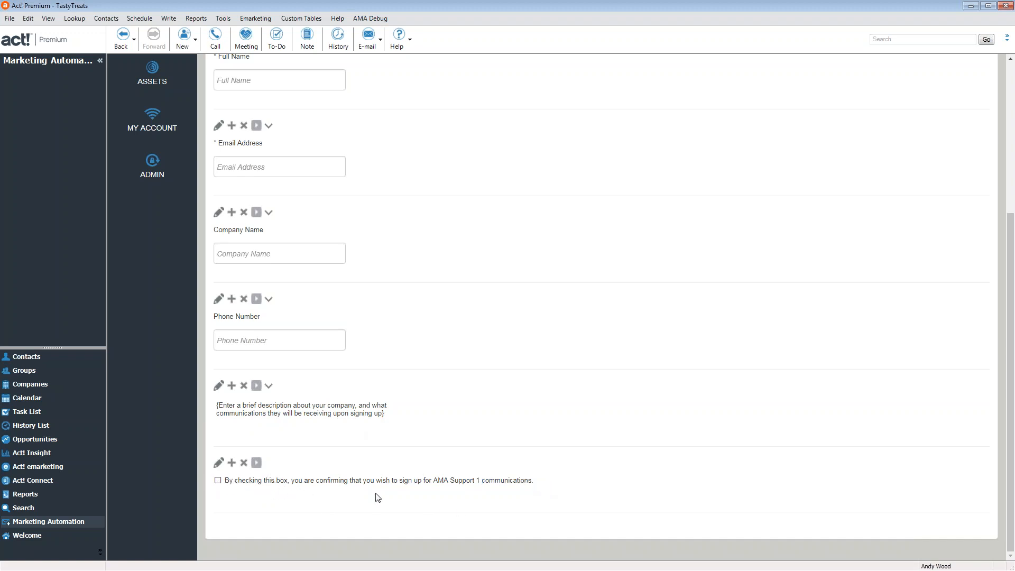
Rewrite the description to invite those interested in the Bakery, its products and Delivery to sign up, and save
click(218, 385)
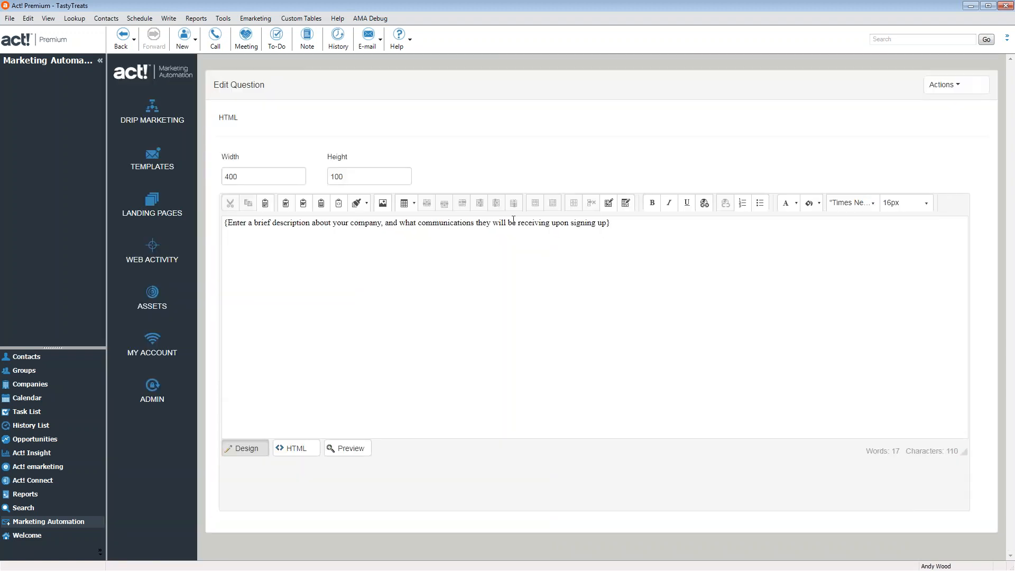
key(ctrl+a)
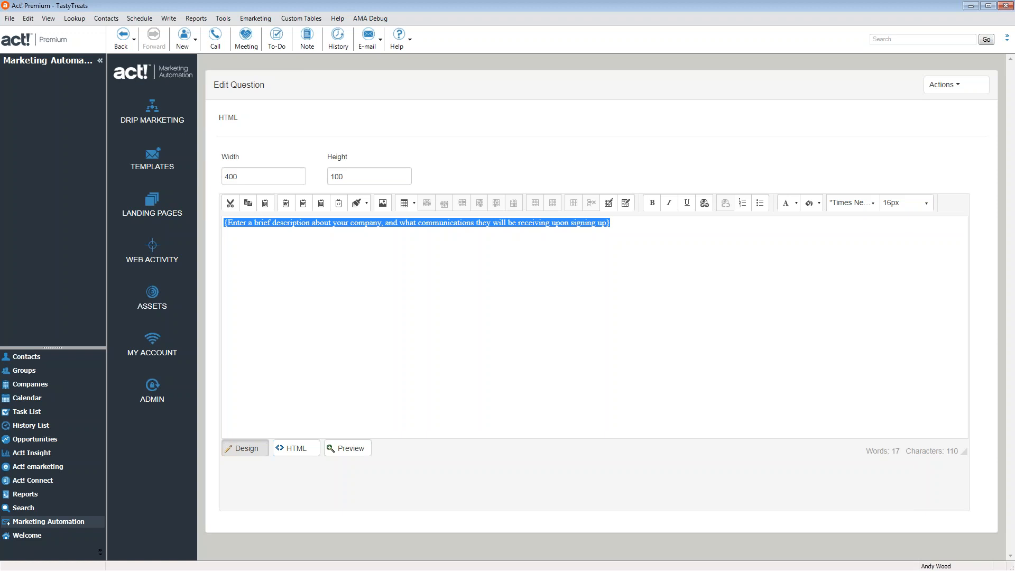
text(If you wo)
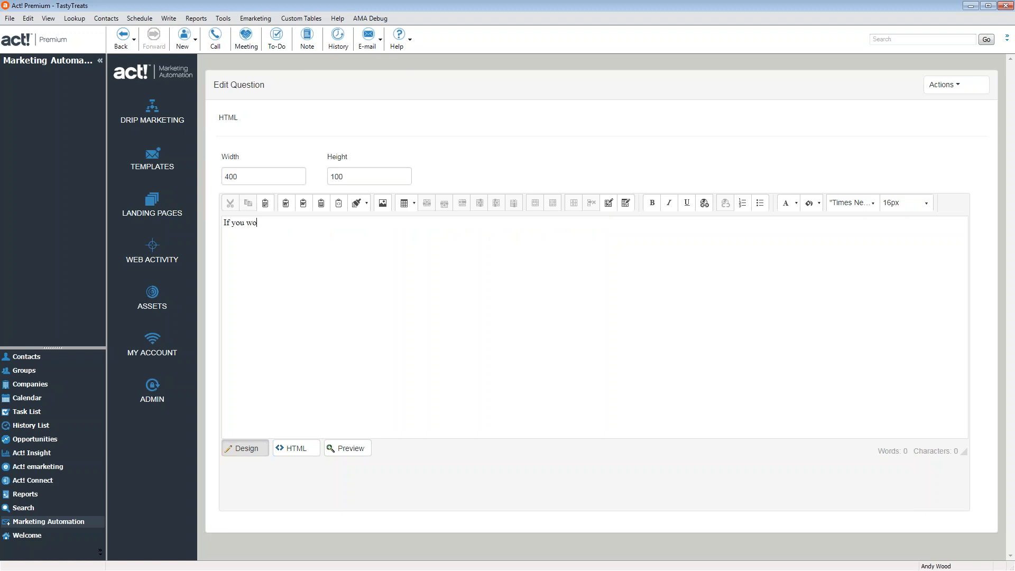
text(uld like to know more about our Bakery)
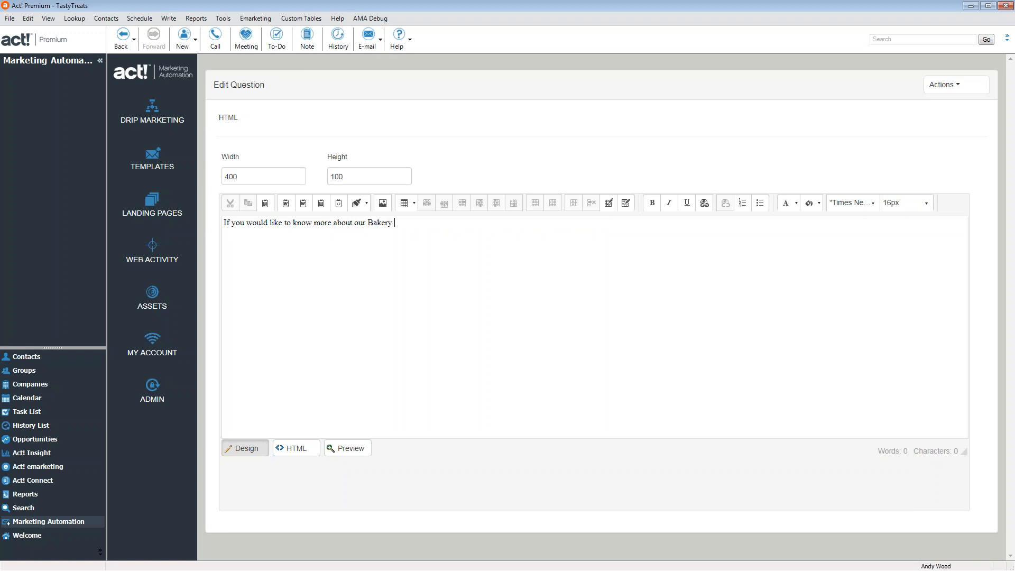
text( its products and our Delivery service pleaswe)
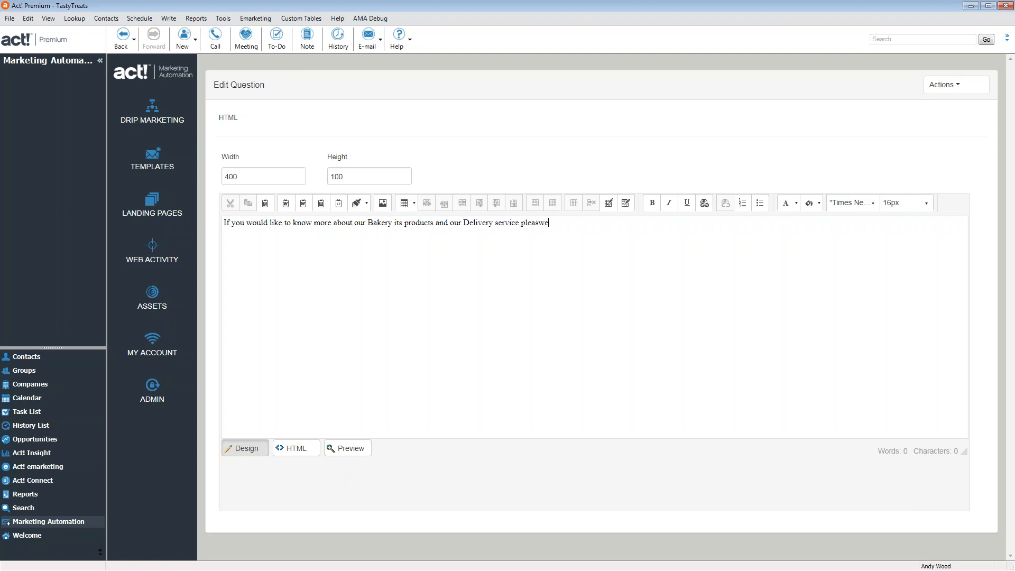
key(BackSpace)
text(gn up for our email below)
click(938, 84)
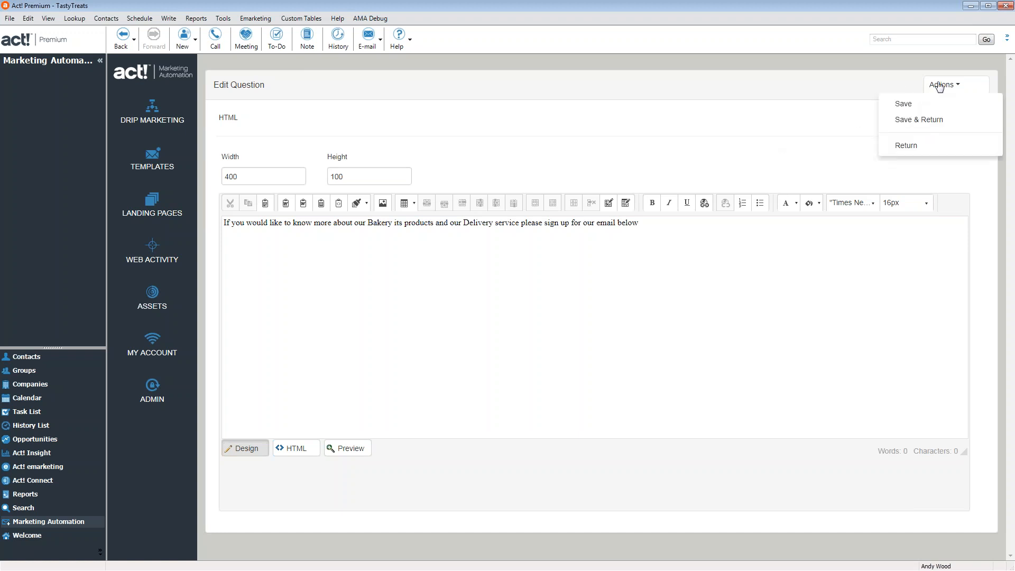
click(920, 120)
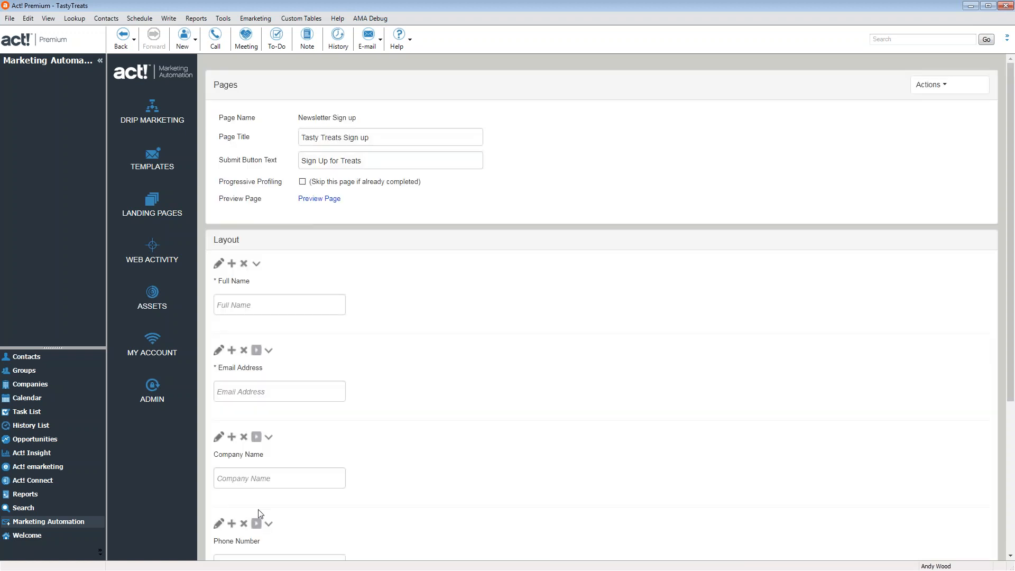
scroll(412, 455, down, 5)
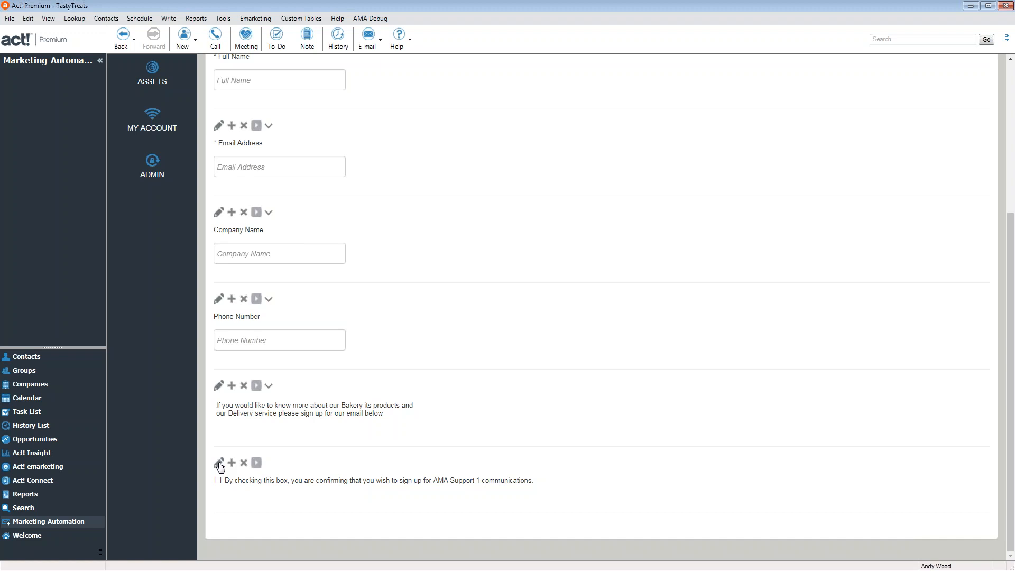
Change the consent checkbox text to offer more information about tasty treats and its products
click(219, 464)
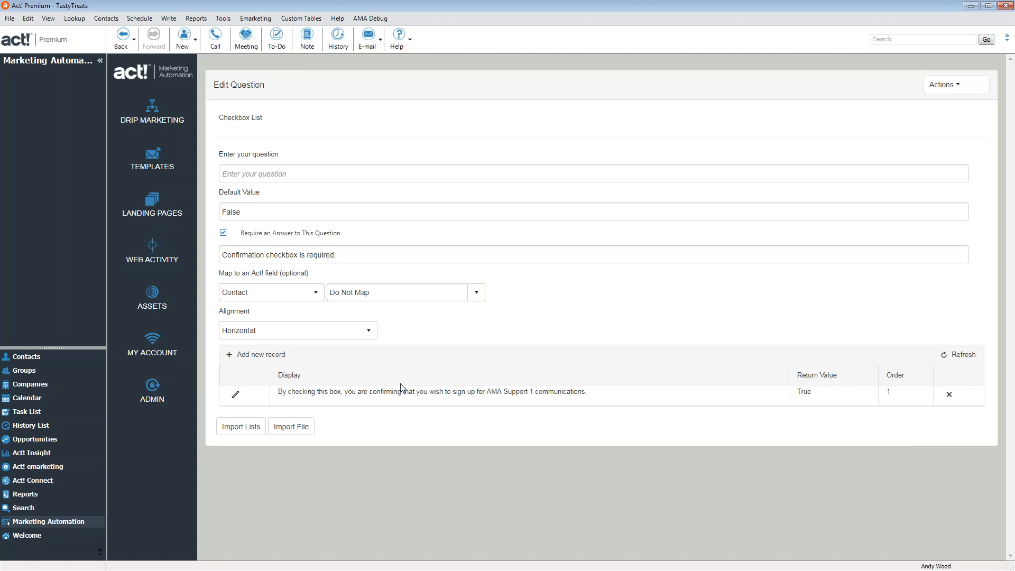
drag(560, 394, 555, 394)
click(527, 391)
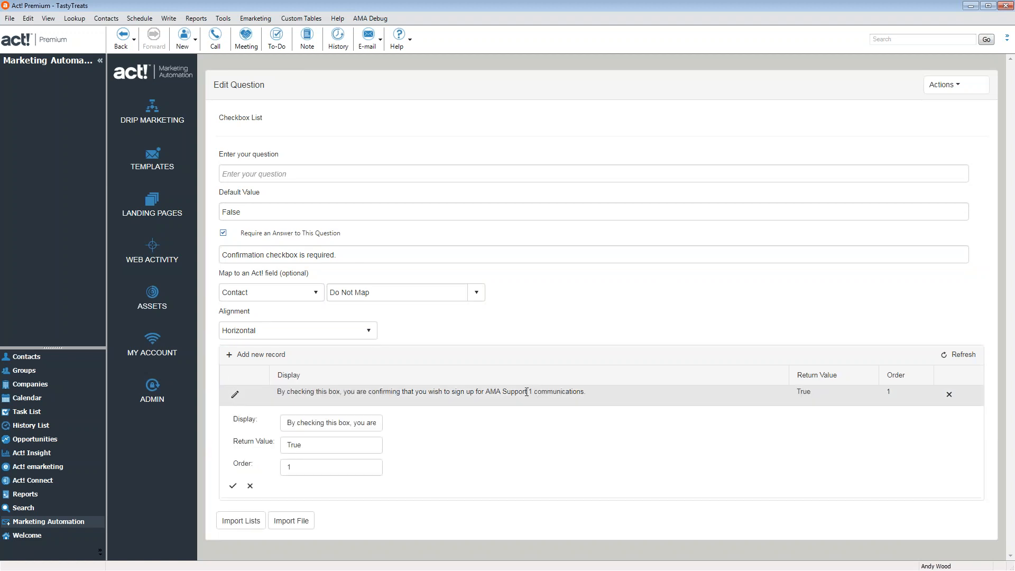
click(288, 424)
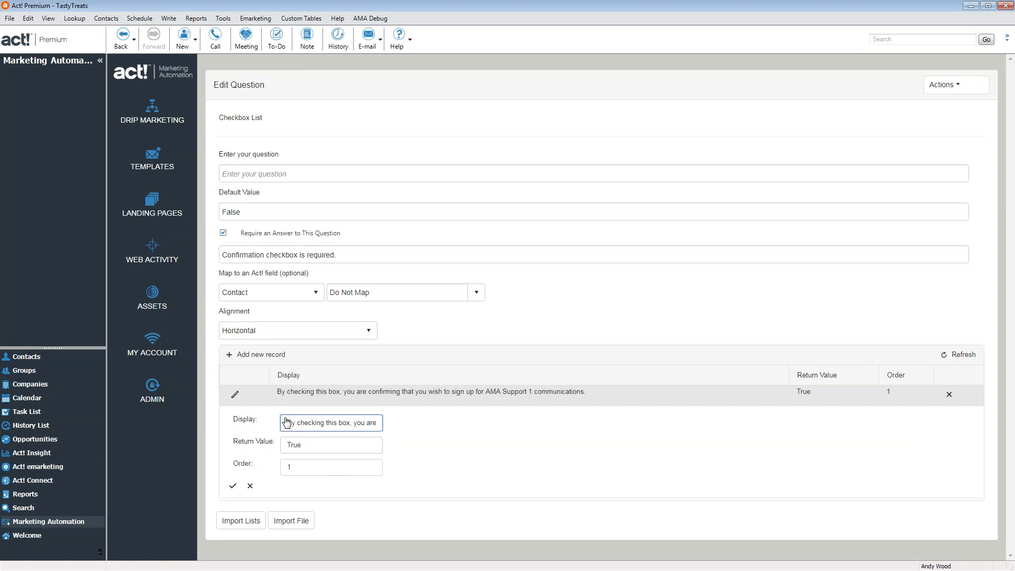
drag(287, 424, 389, 437)
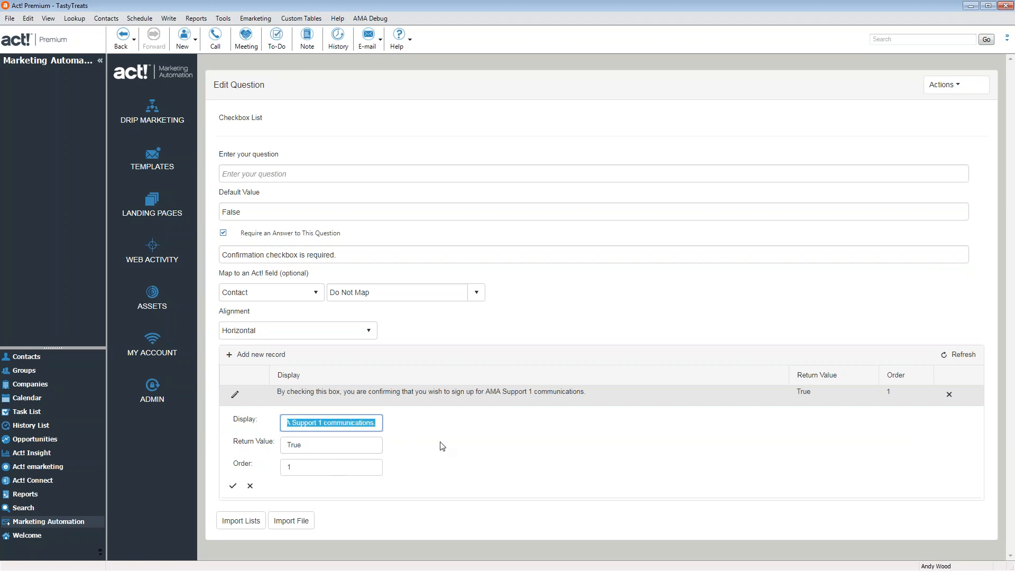
text(By)
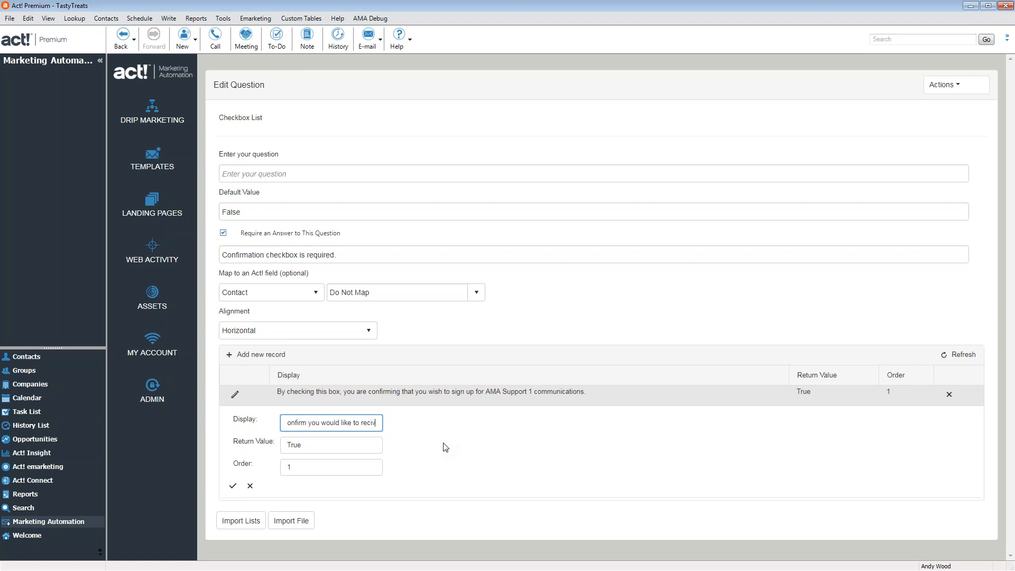
key(BackSpace)
key(BackSpace)
key(BackSpace)
key(BackSpace)
key(BackSpace)
text(eive more information about tasty treats and its products)
click(233, 488)
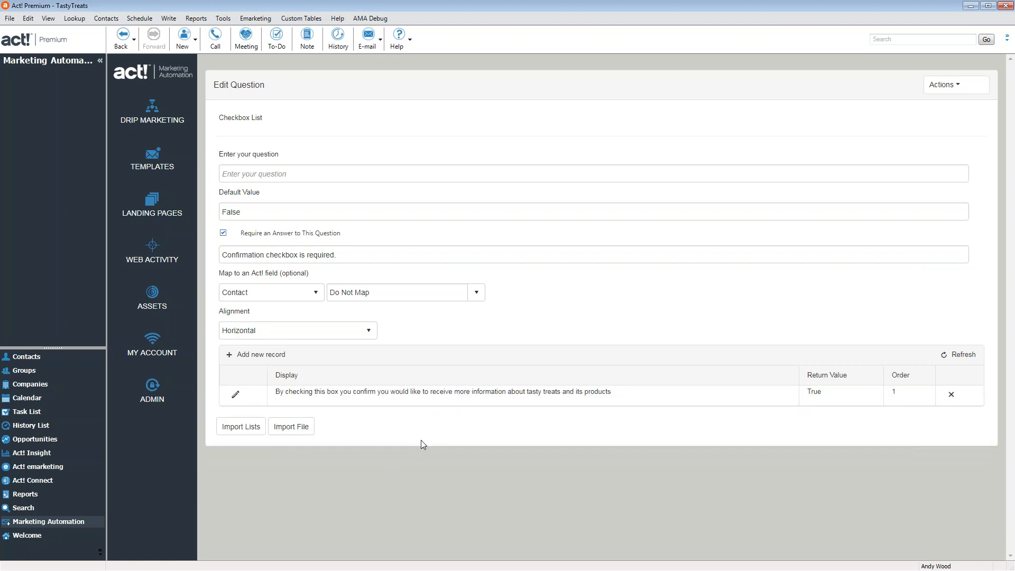
Map the checkbox to customFields/opt in to marketing emails and save the question
click(375, 293)
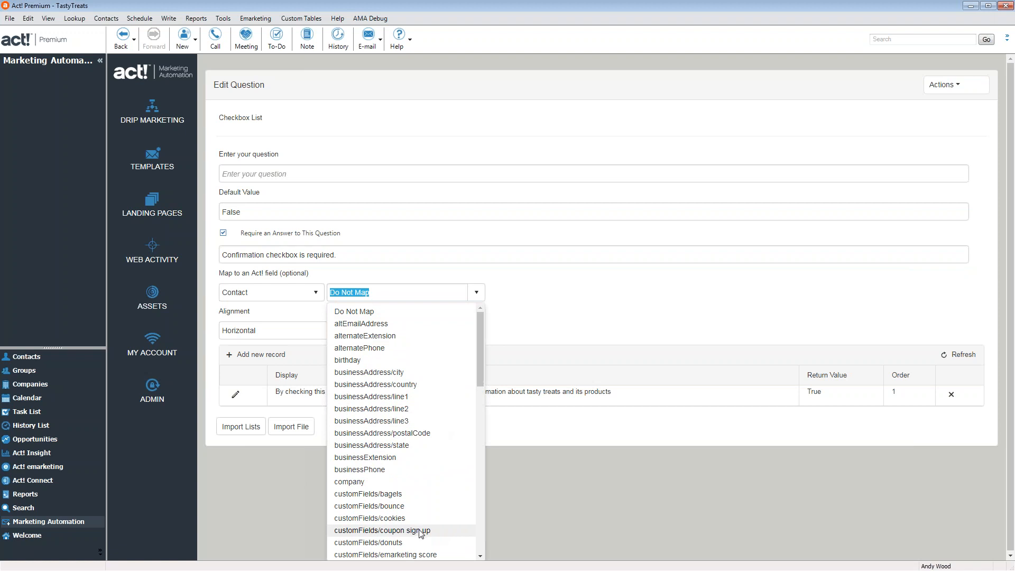
scroll(429, 523, down, 1)
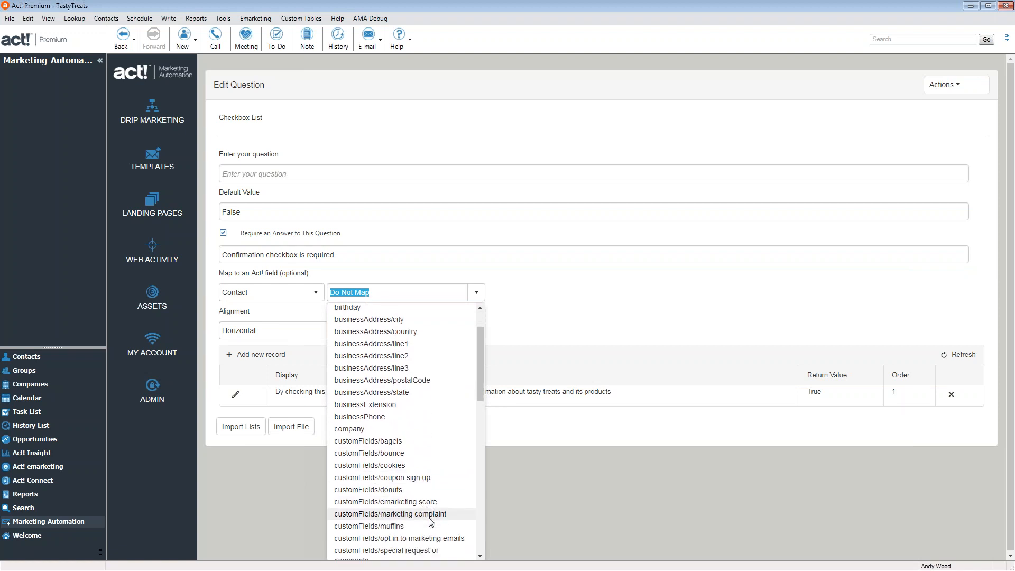
scroll(428, 499, down, 1)
click(428, 485)
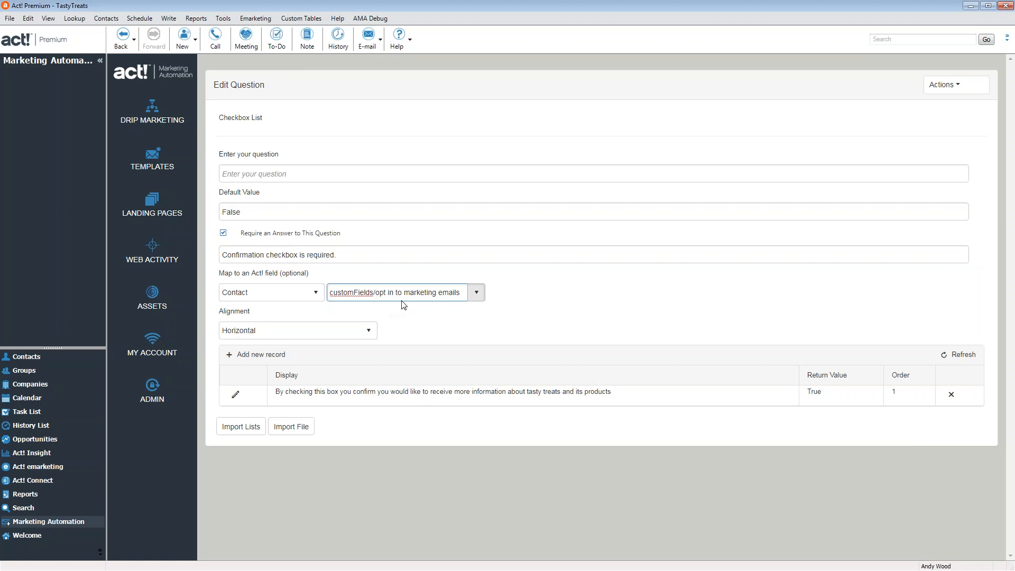
click(944, 85)
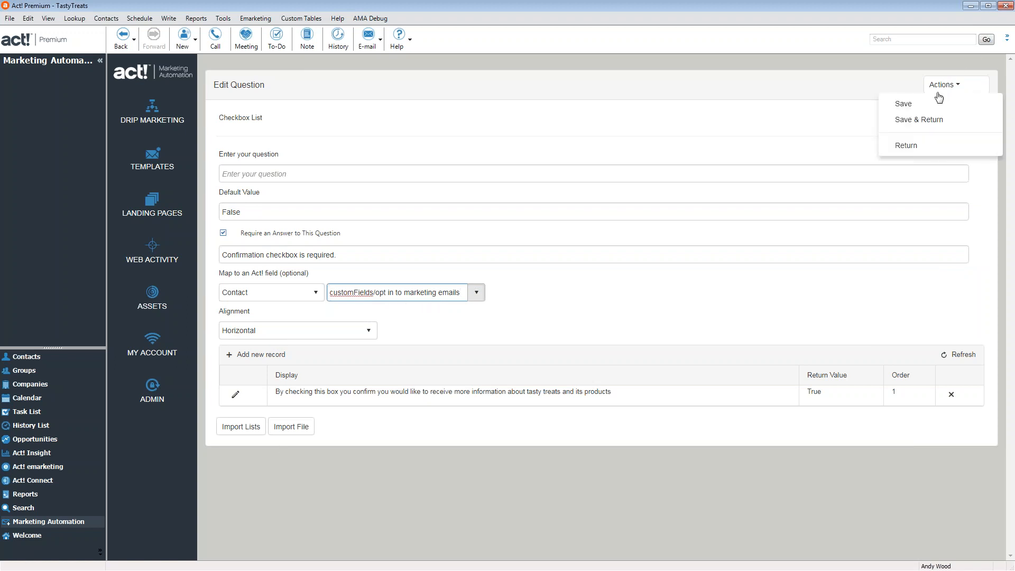
click(919, 119)
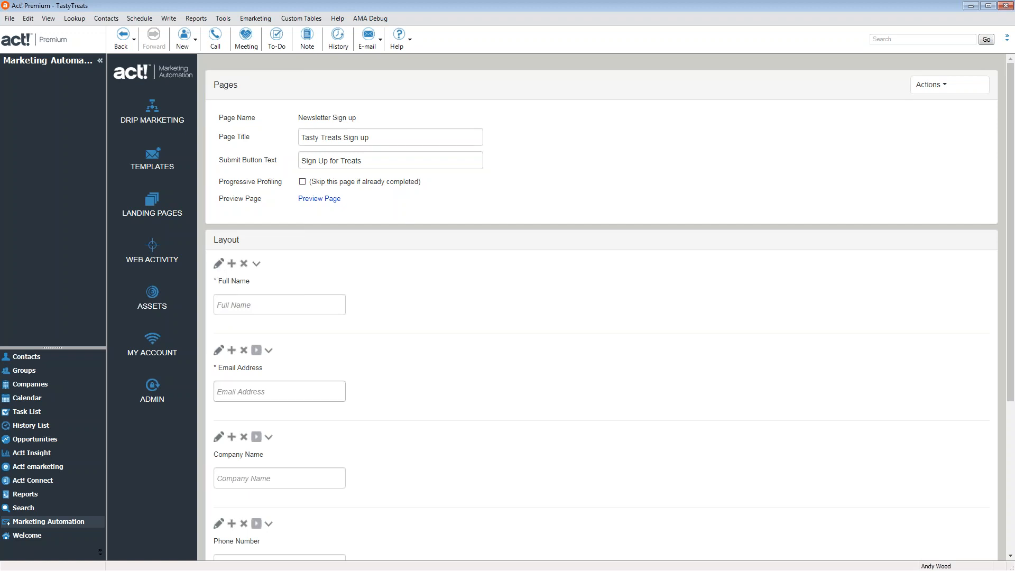
scroll(458, 404, down, 3)
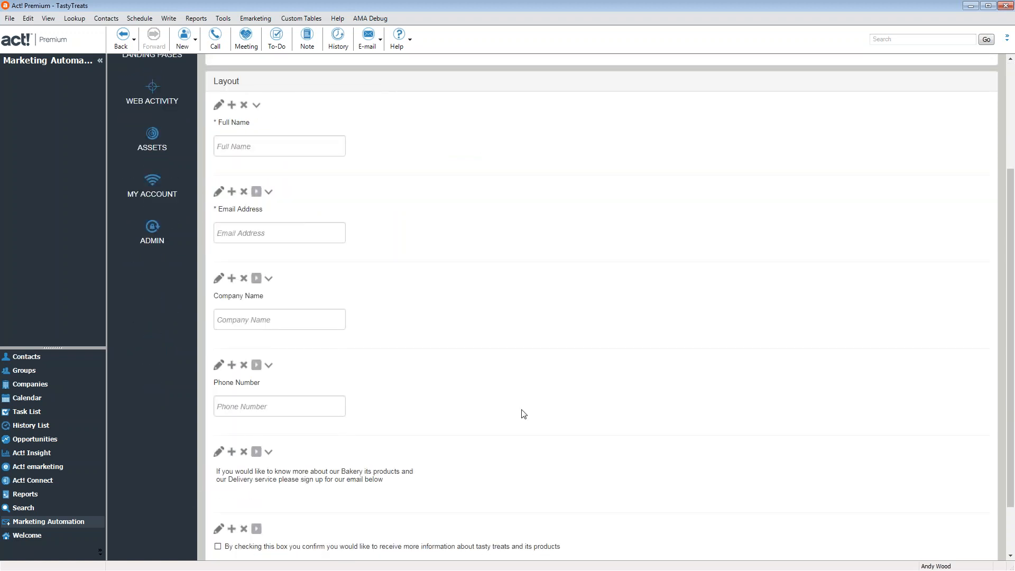
scroll(523, 413, up, 3)
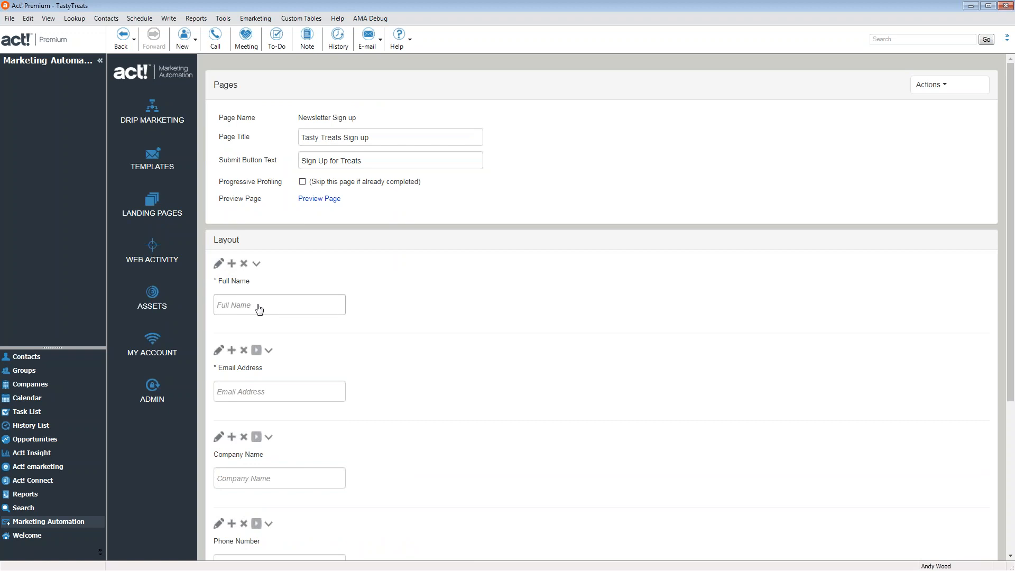
click(258, 309)
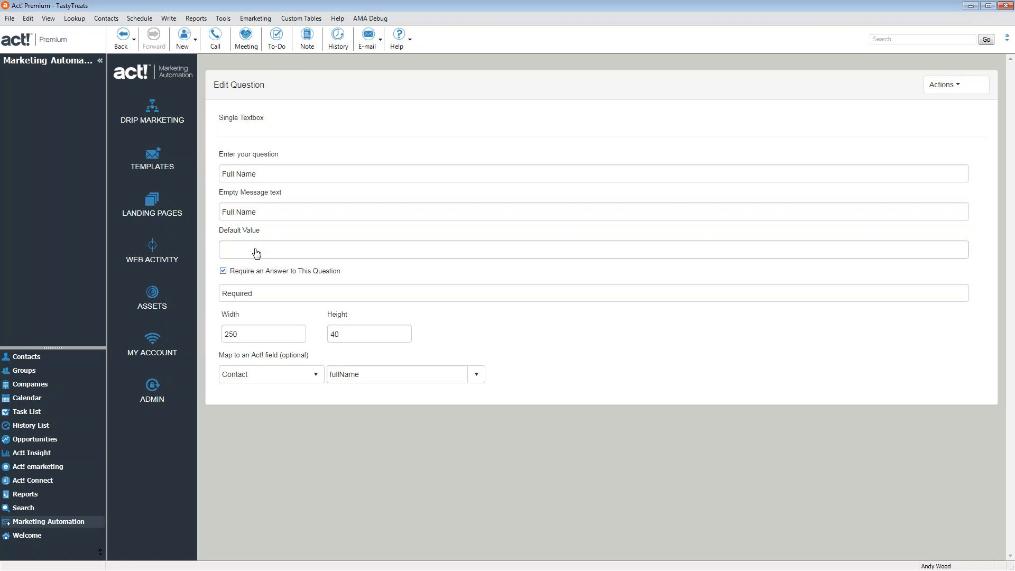
click(936, 84)
click(939, 86)
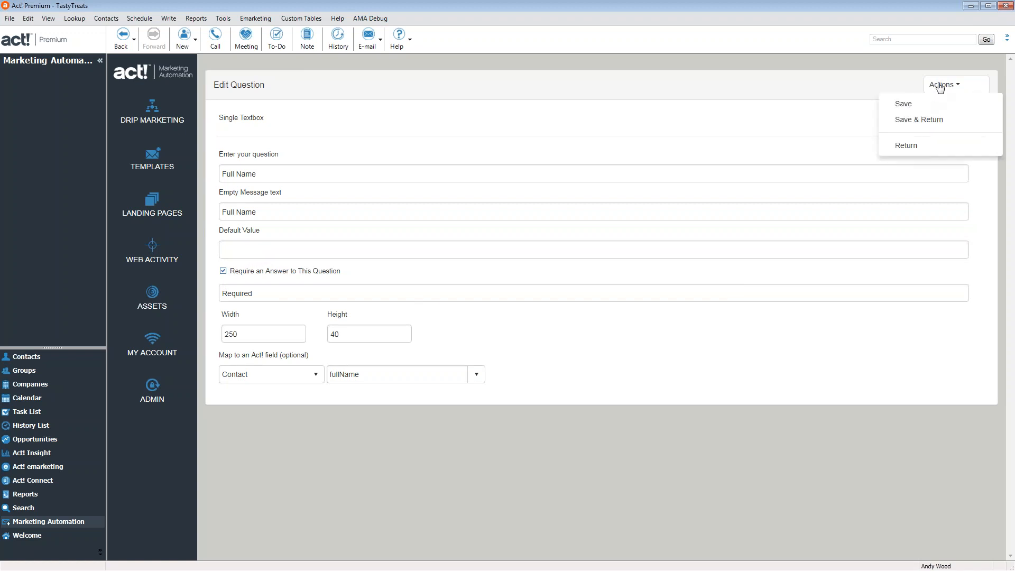
click(906, 146)
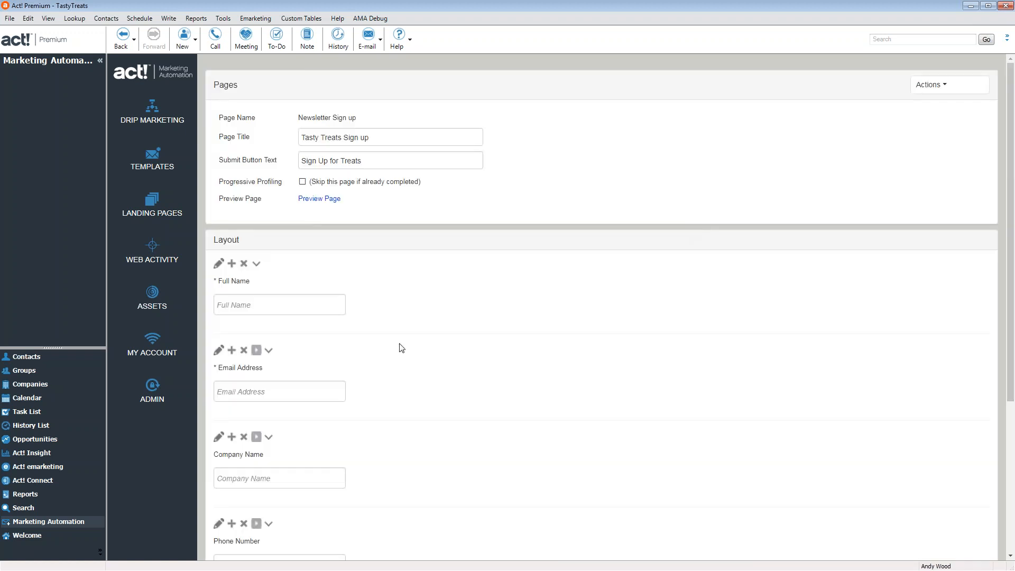
Review the Newsletter Sign up layout fields, then bring up the page's Actions list
scroll(418, 423, down, 2)
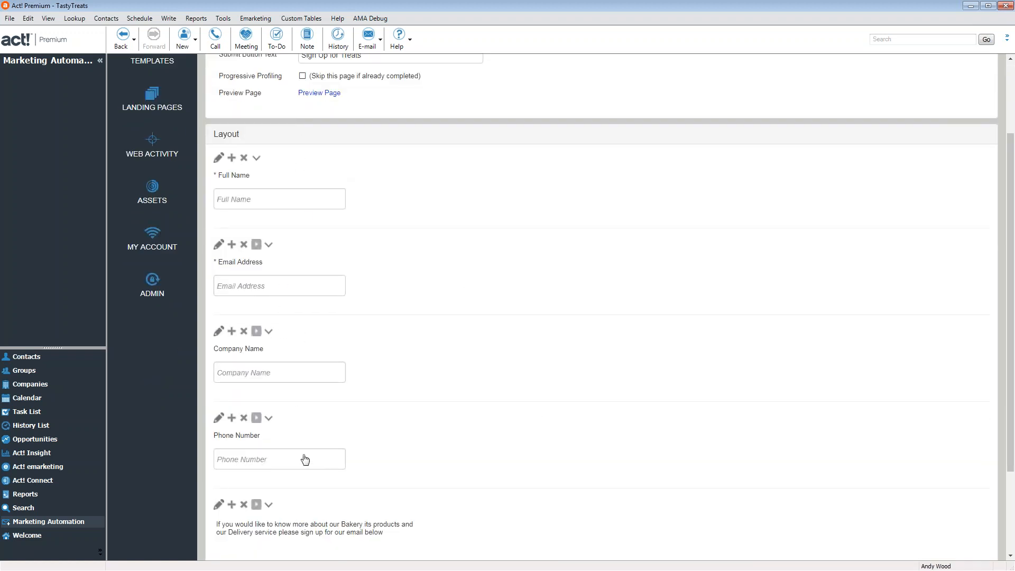
scroll(406, 475, down, 2)
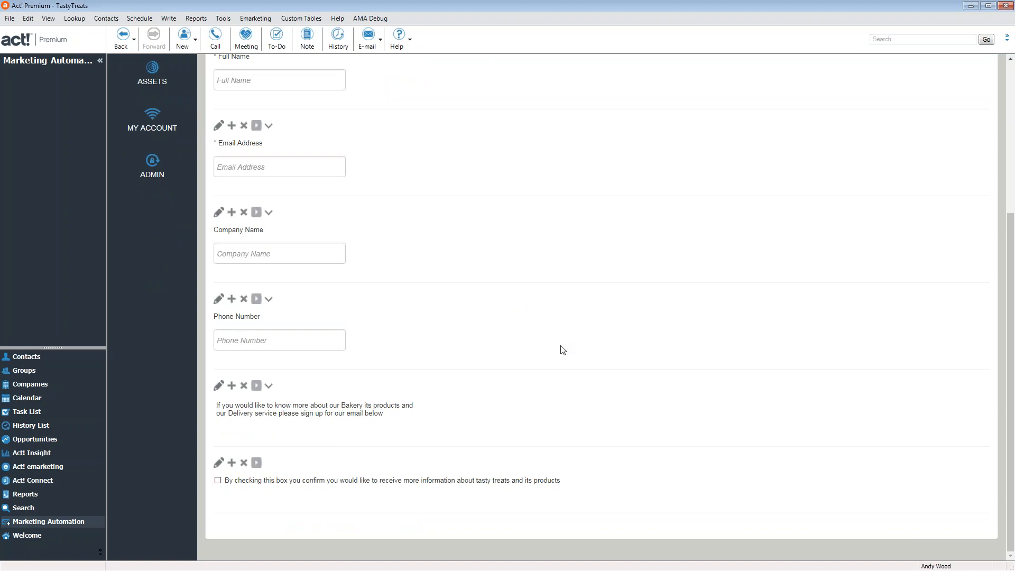
scroll(528, 285, up, 1)
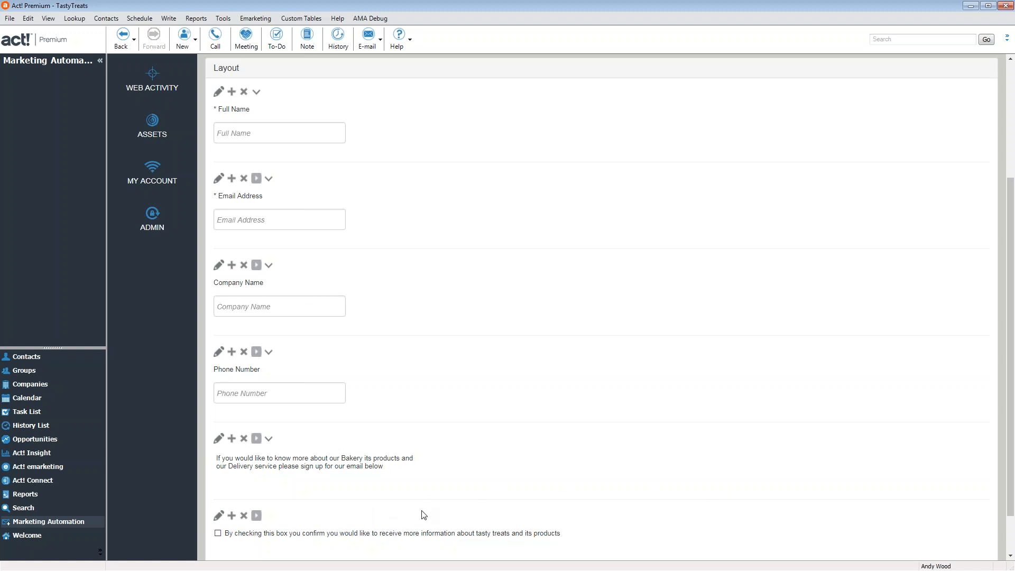
scroll(425, 515, up, 3)
click(931, 84)
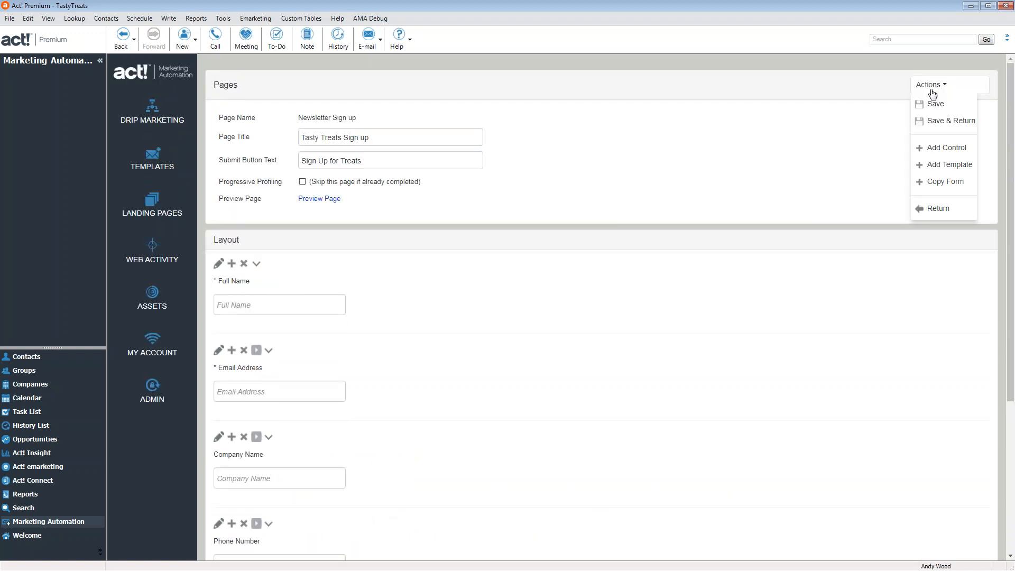
Add a Star Rating control to the Newsletter Sign up form
click(939, 152)
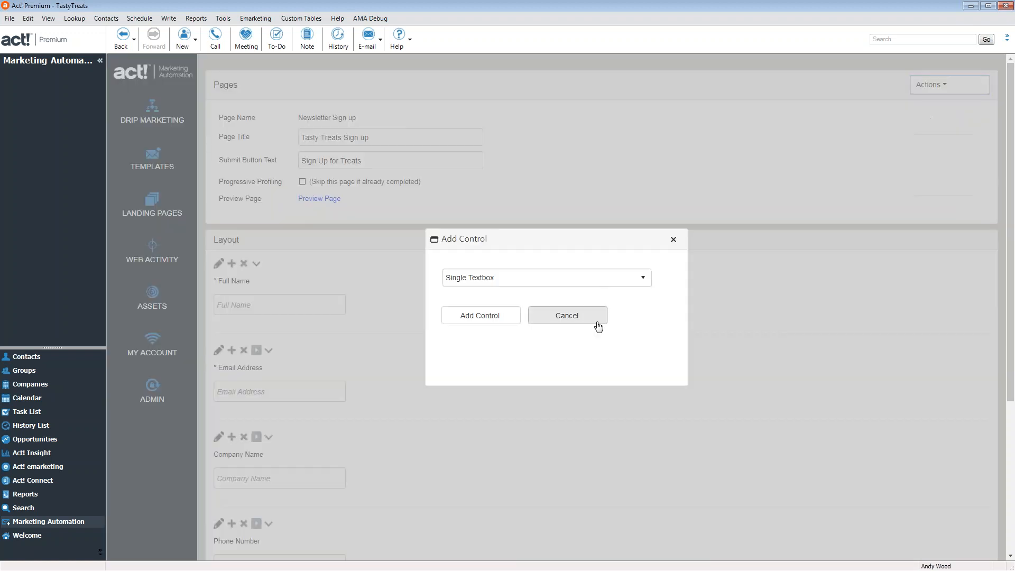
click(506, 277)
scroll(508, 304, up, 4)
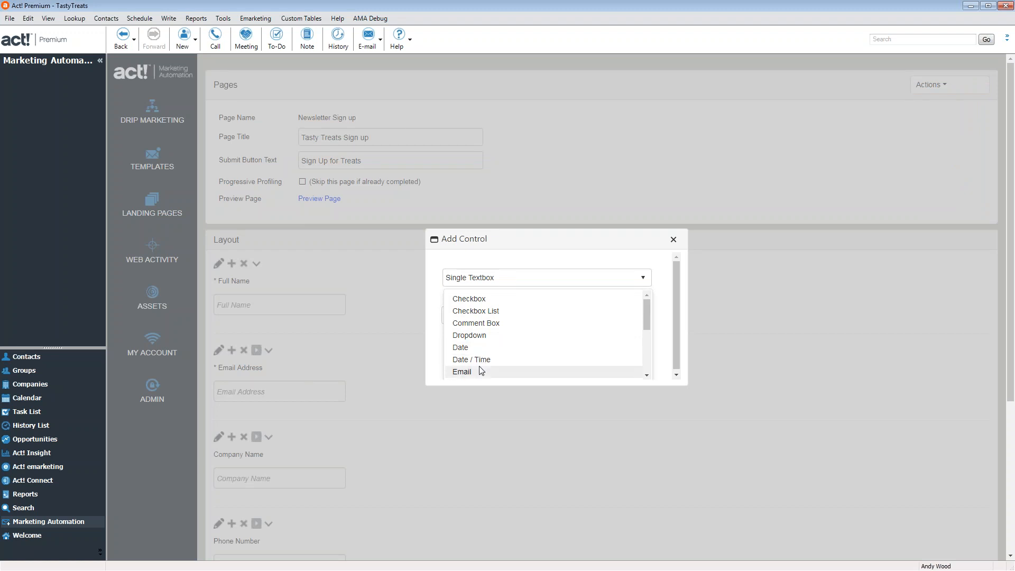
scroll(480, 370, down, 2)
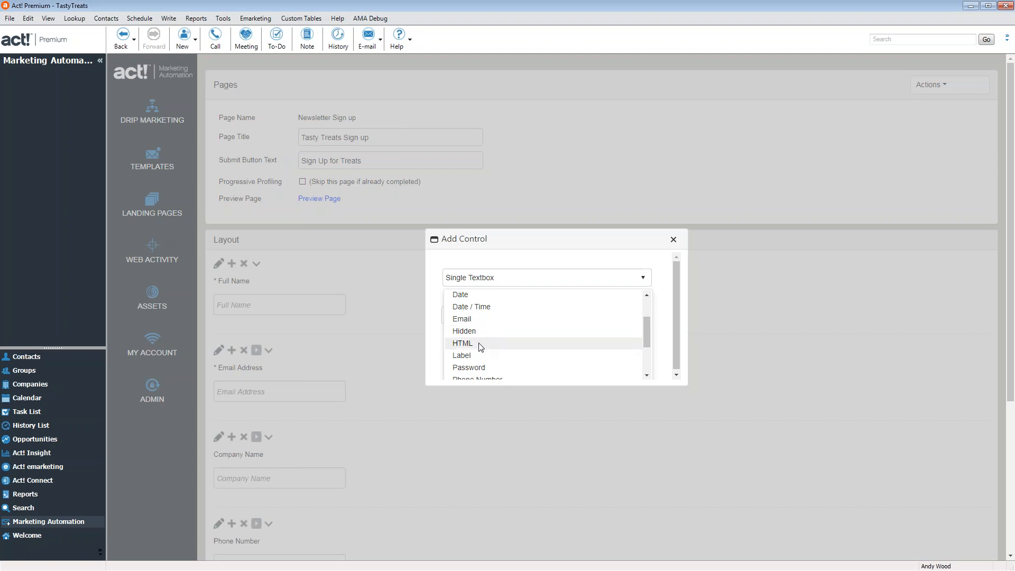
scroll(477, 349, down, 1)
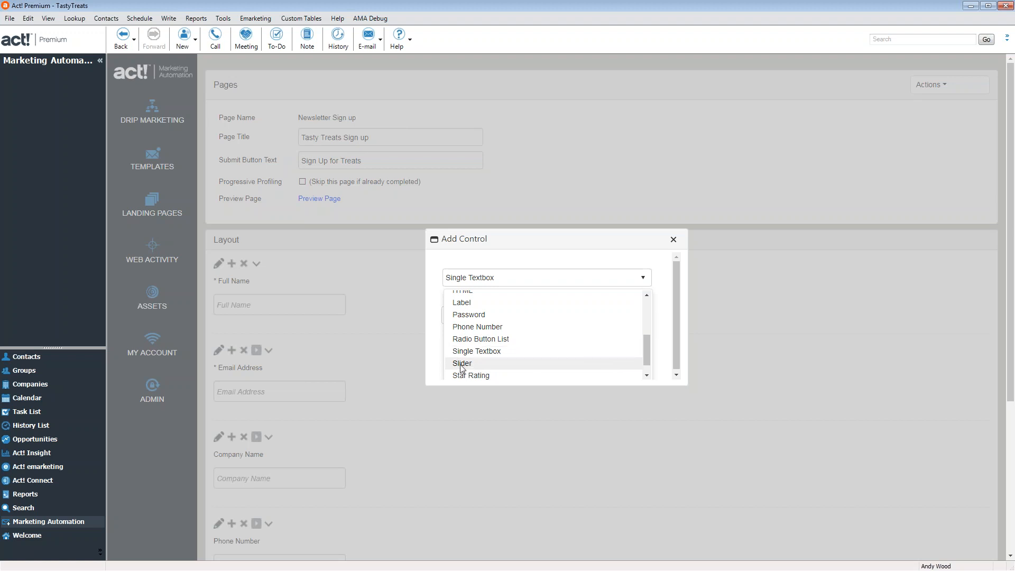
scroll(478, 360, down, 2)
scroll(474, 365, down, 1)
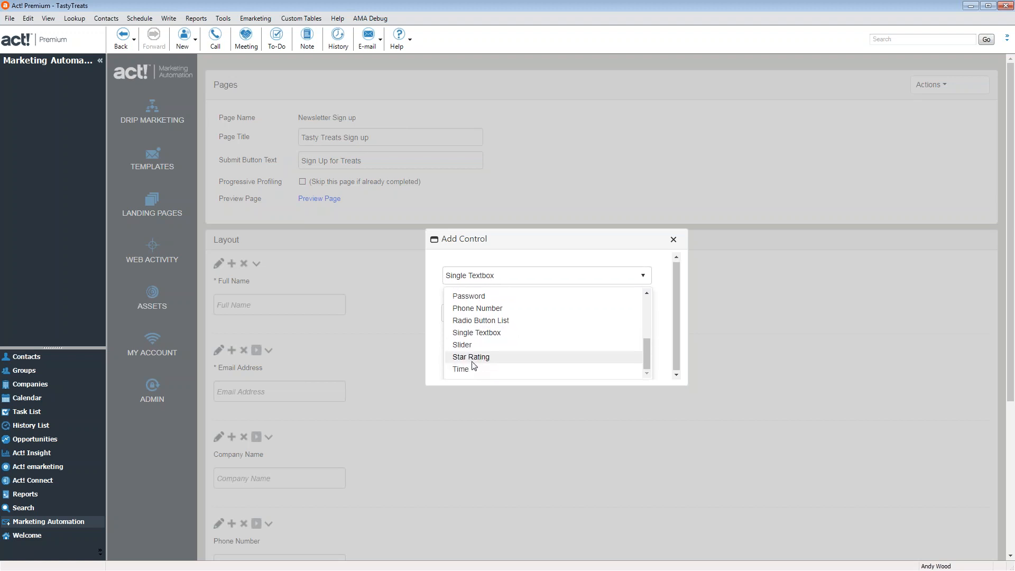
scroll(631, 372, down, 3)
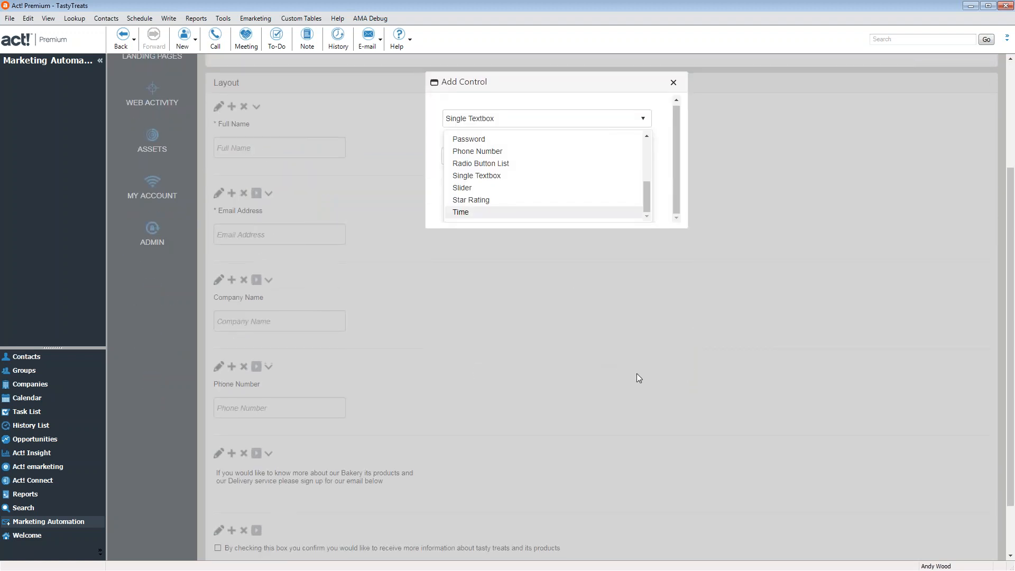
scroll(636, 374, up, 1)
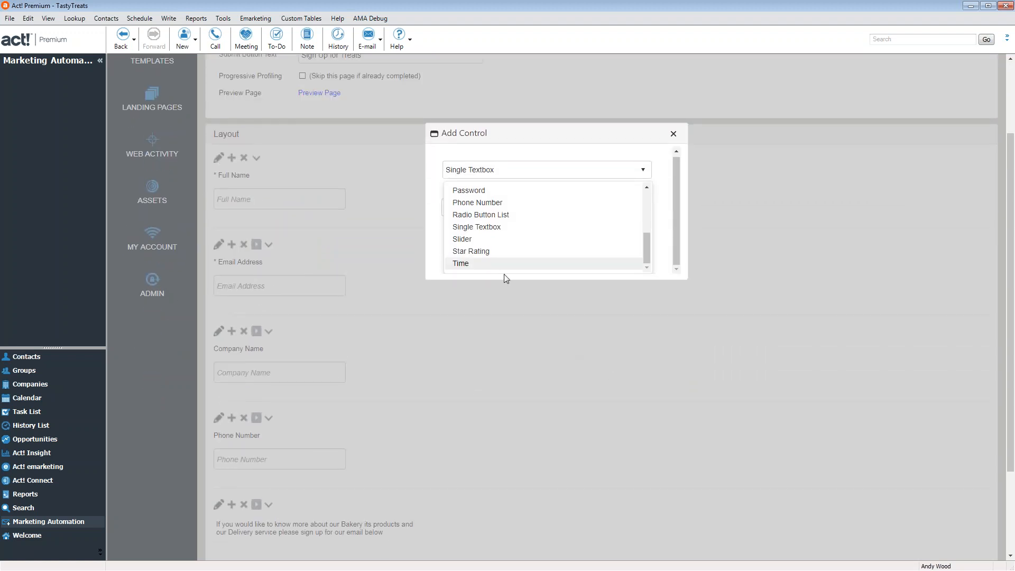
click(488, 252)
click(482, 214)
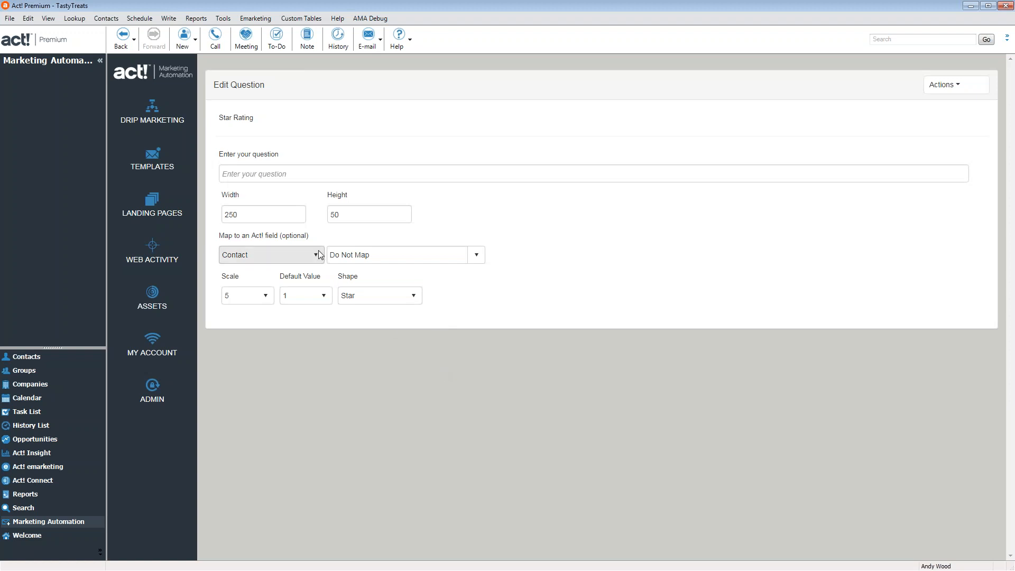
click(286, 179)
Enter the question 'How did you like the service you received?' keeping Star as the shape
click(287, 180)
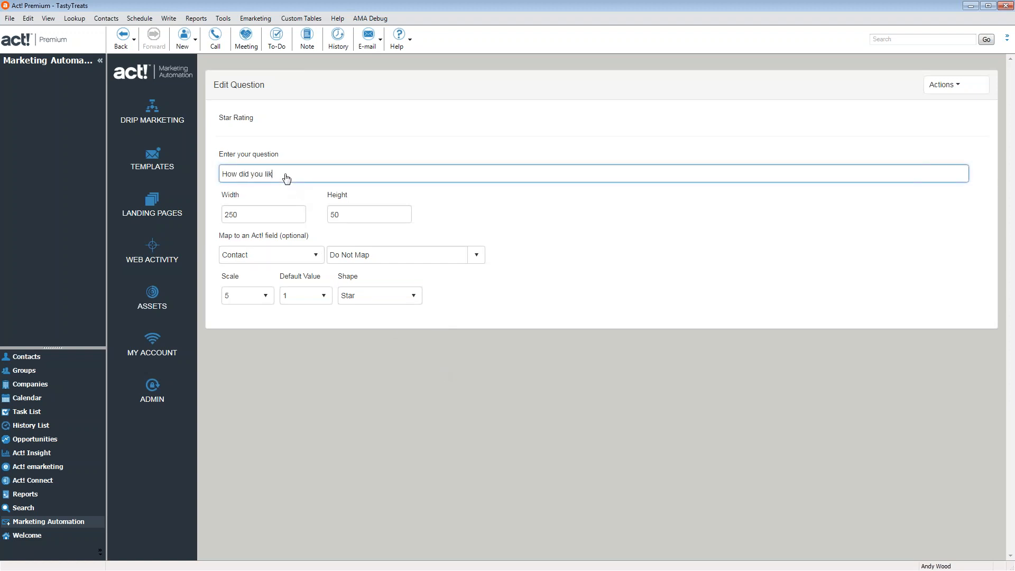
text(How did you like the service you received?)
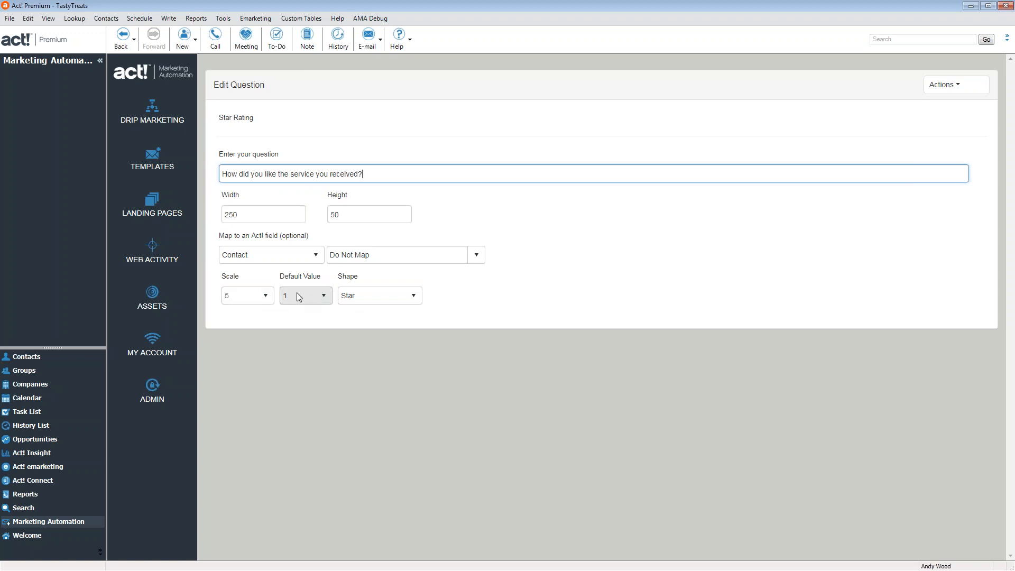
click(402, 297)
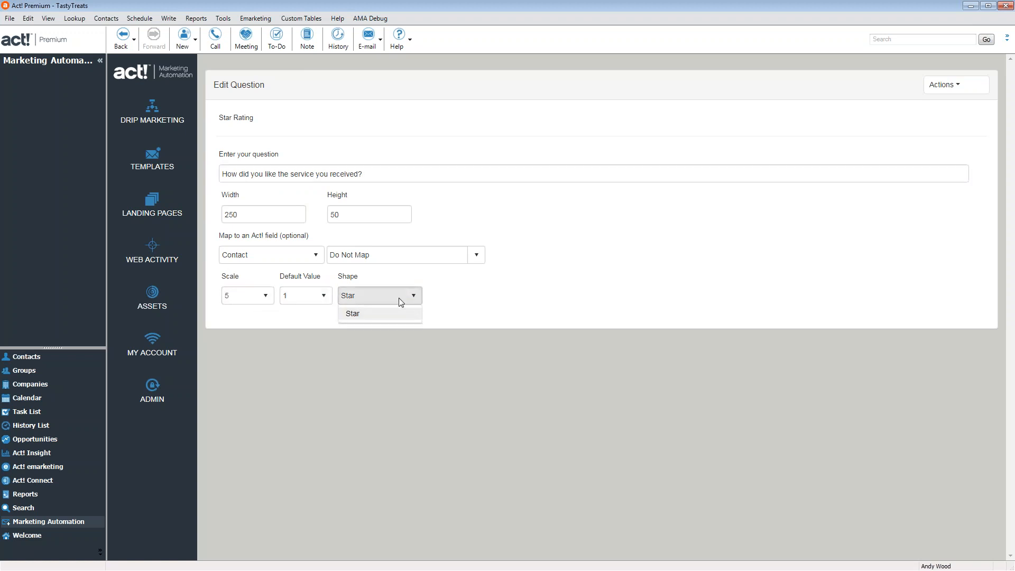
click(376, 316)
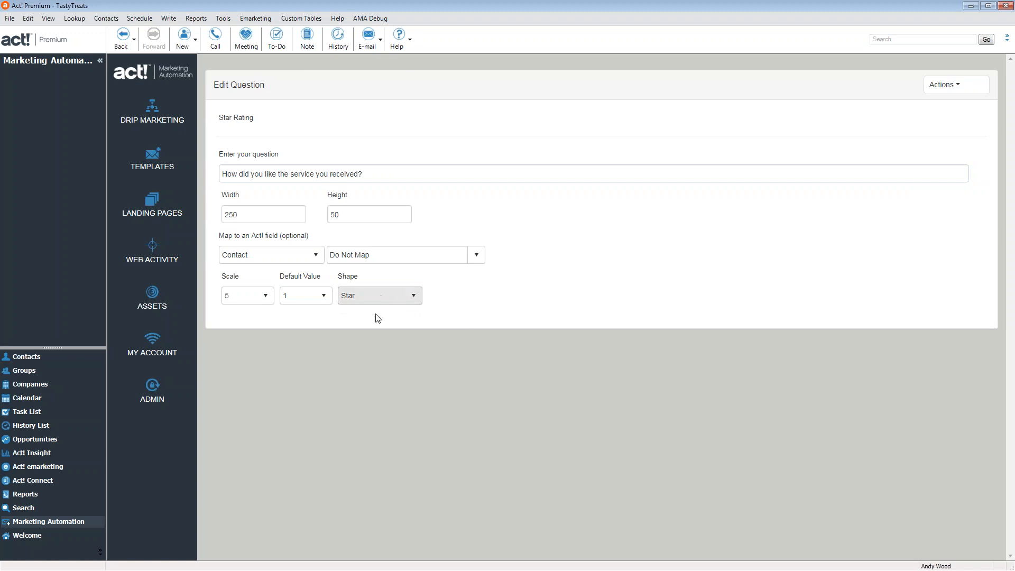
click(388, 298)
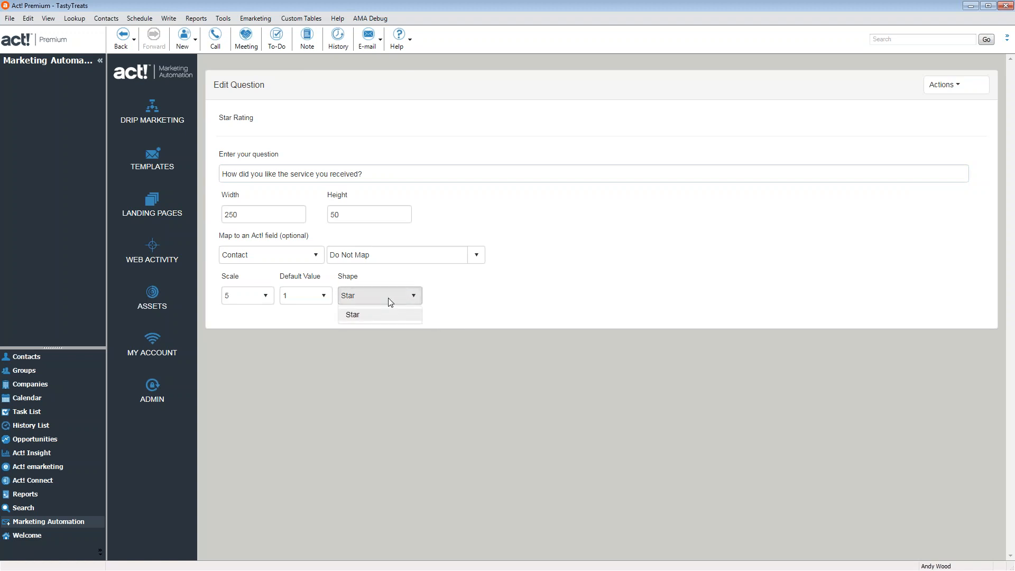
click(390, 317)
Map the rating to customFields/user3 and save the landing page
click(476, 256)
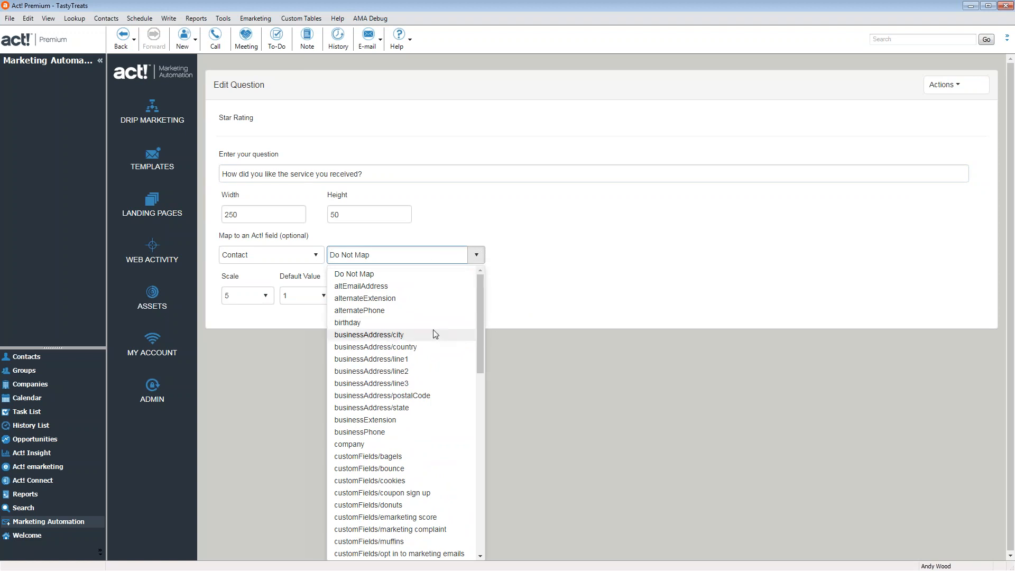
scroll(434, 454, down, 3)
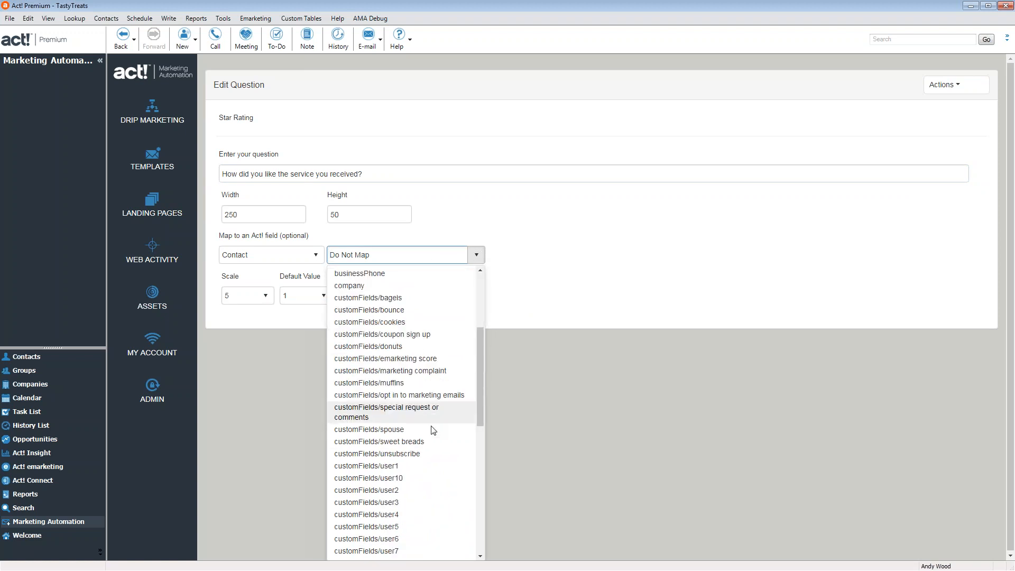
click(397, 504)
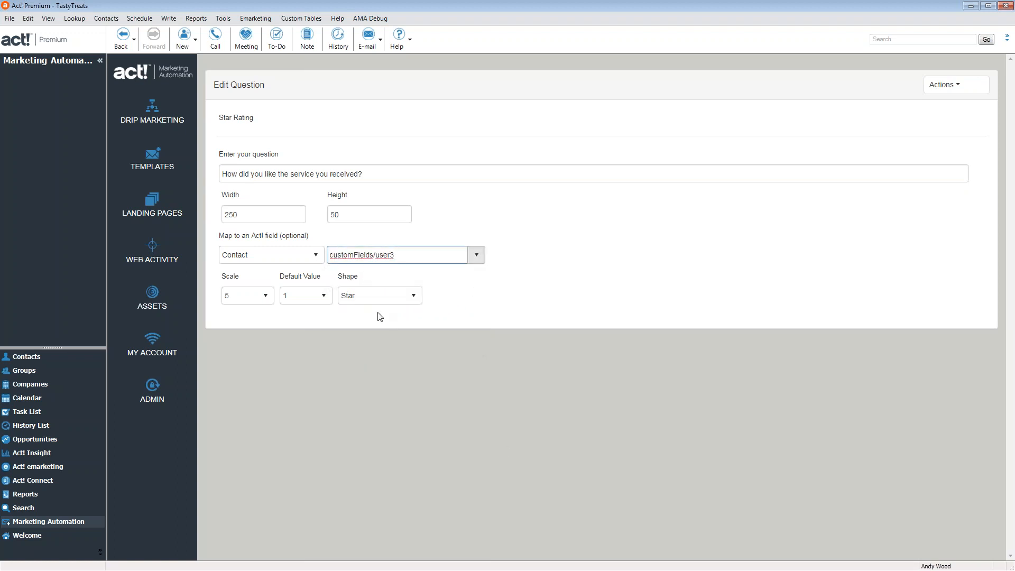
mouse_move(939, 87)
click(919, 120)
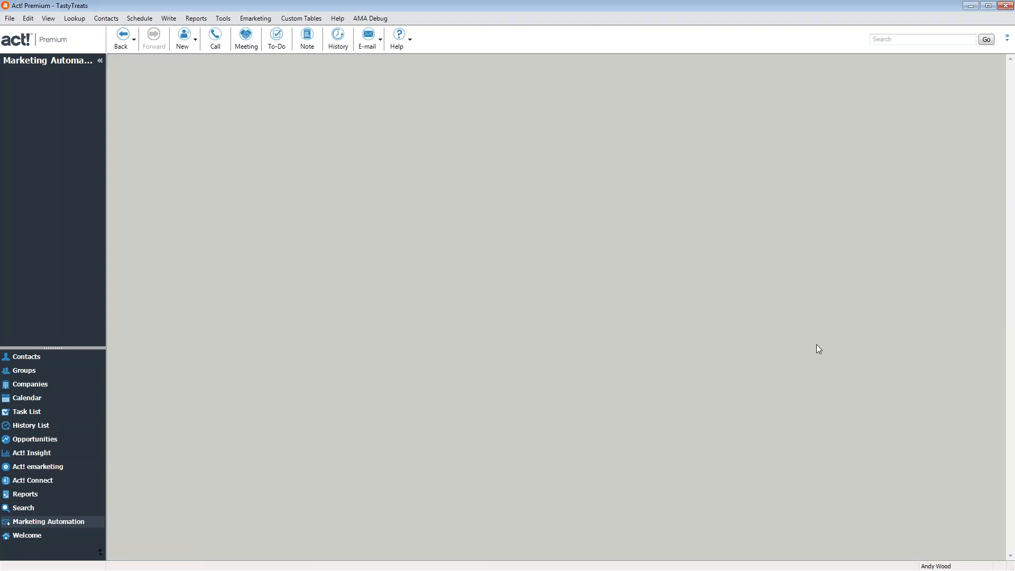
scroll(764, 375, down, 4)
scroll(762, 381, up, 3)
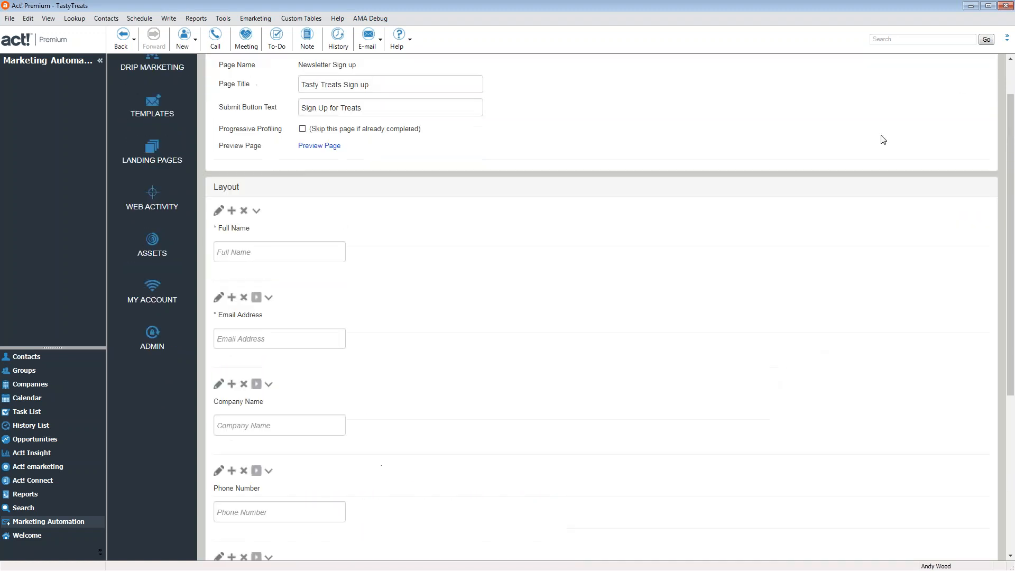
scroll(916, 180, up, 1)
mouse_move(931, 86)
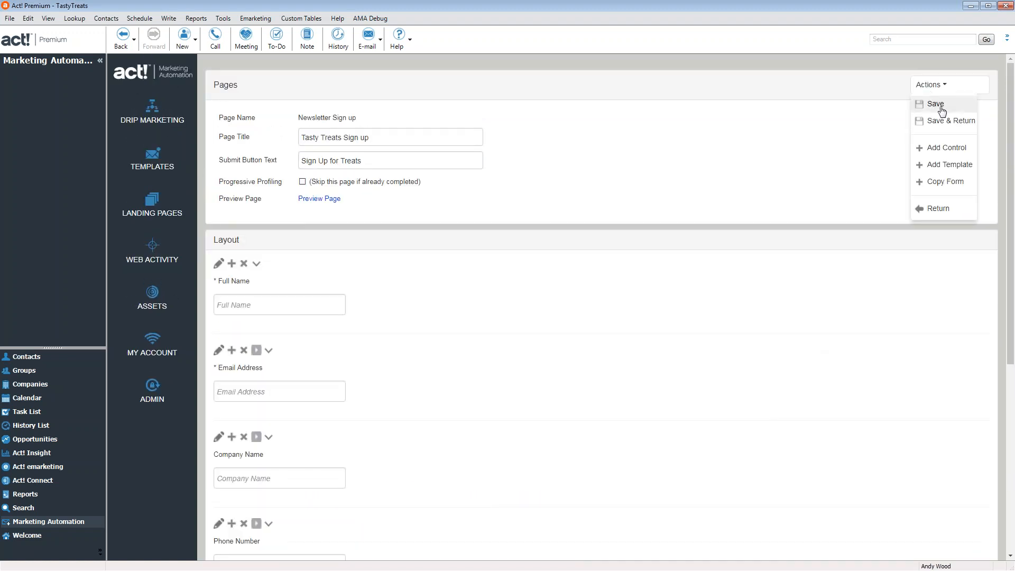
click(949, 121)
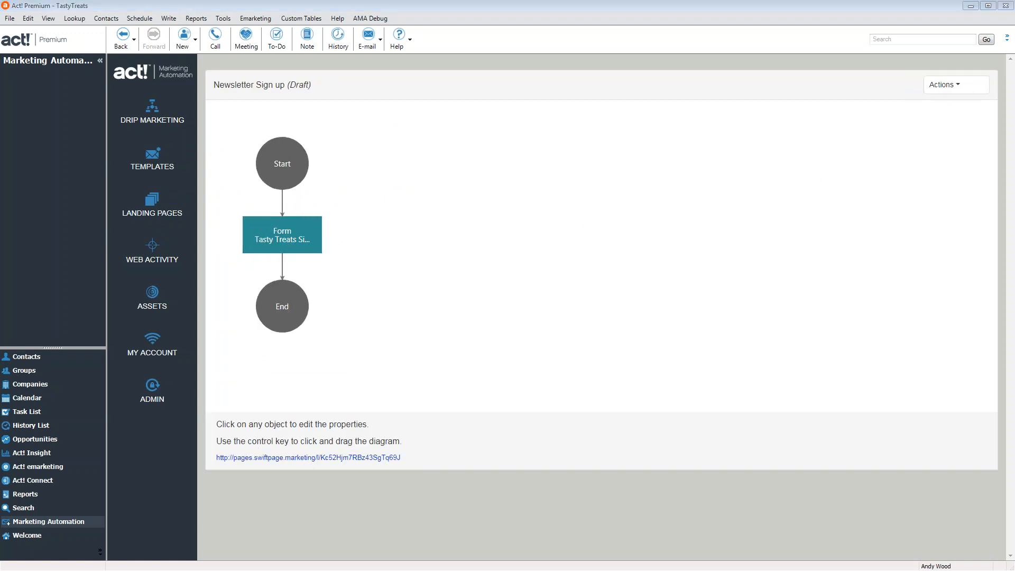
Preview the Tasty Treats Sign up form and attempt a submission before filling it in
click(370, 458)
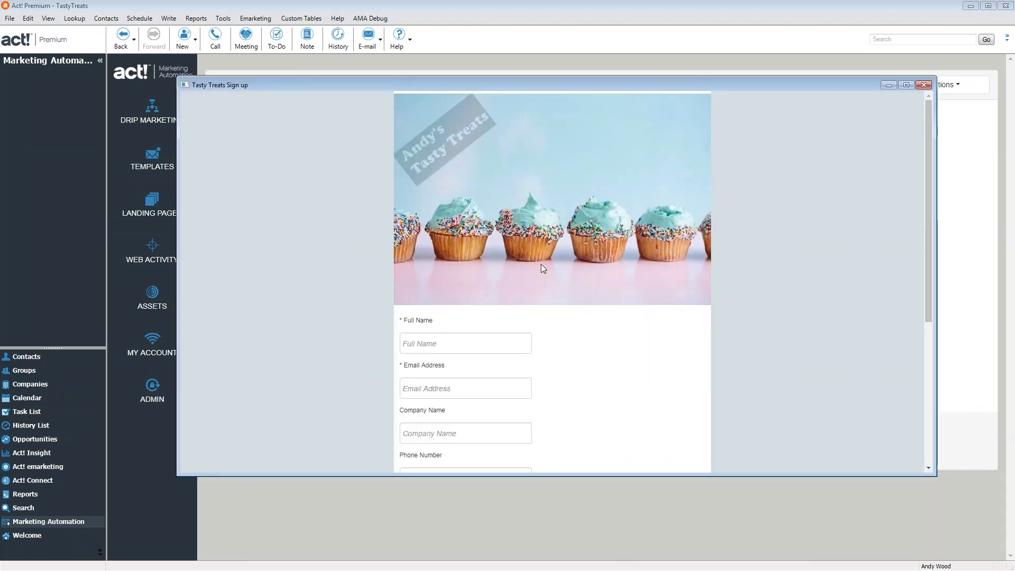
scroll(541, 264, down, 2)
scroll(544, 269, down, 2)
scroll(428, 153, up, 4)
scroll(639, 282, down, 5)
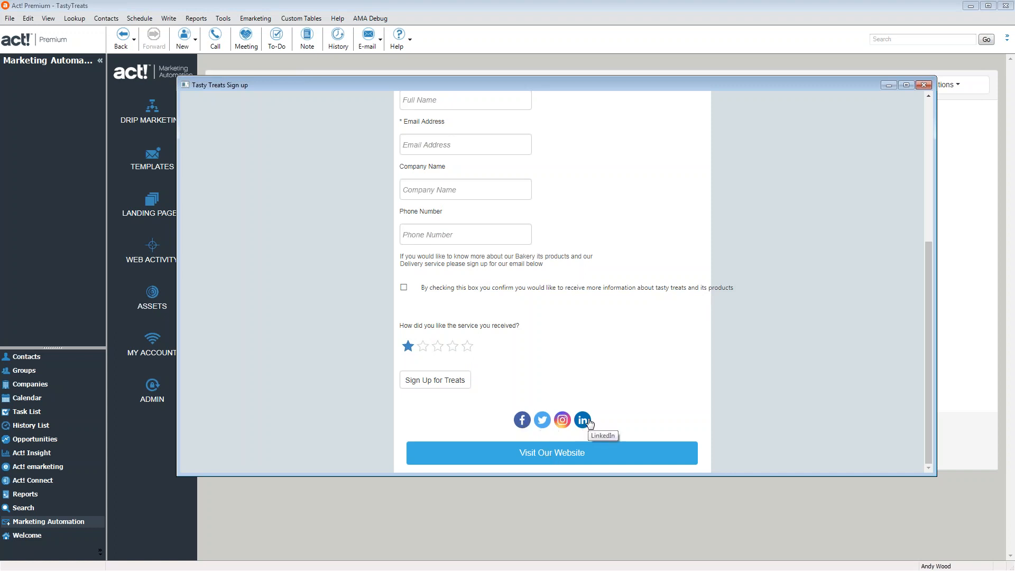
click(453, 388)
scroll(539, 360, down, 2)
Fill in name, email, company LOTR and phone, tick consent, rate five stars and submit
click(437, 244)
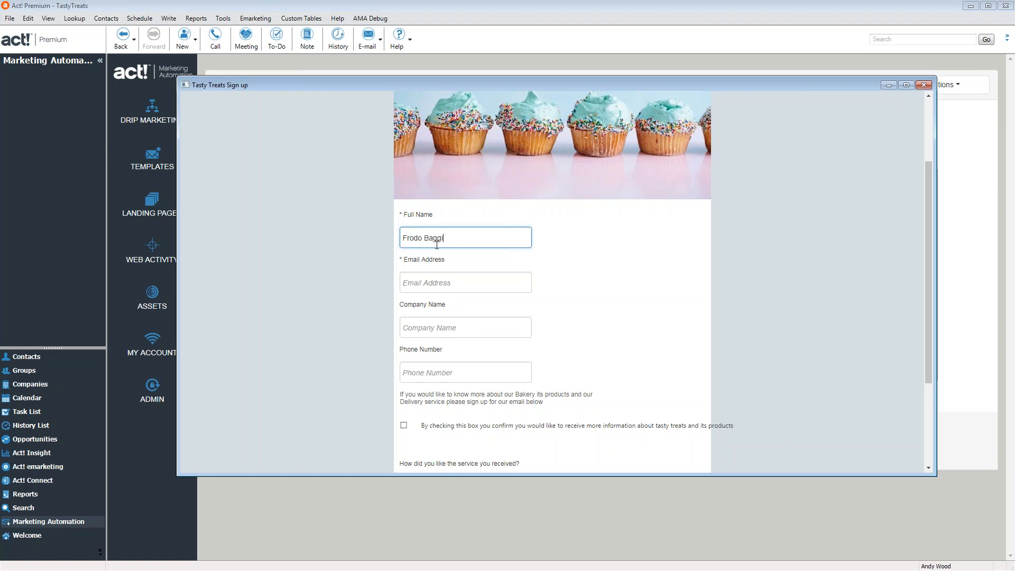
click(413, 285)
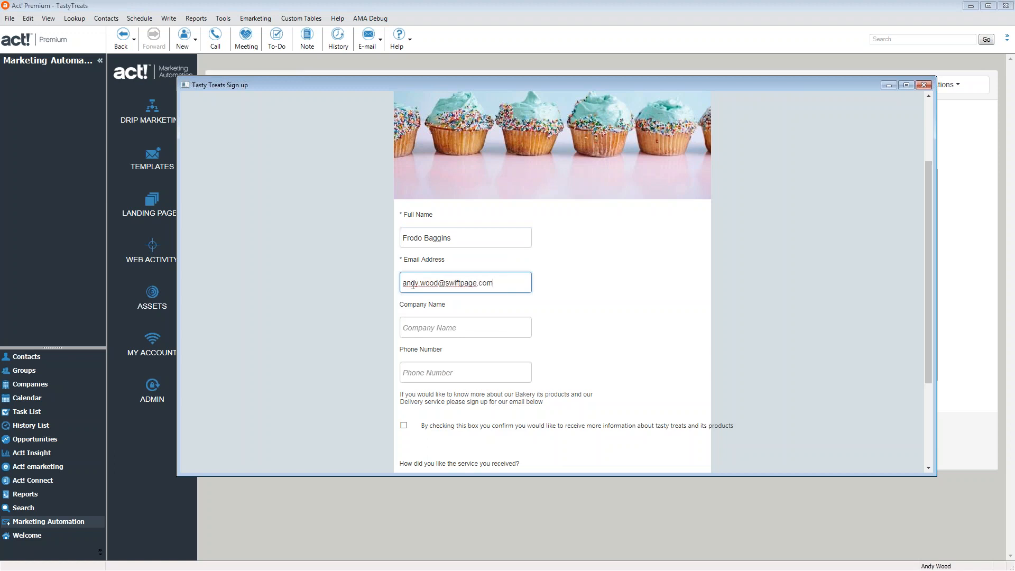
click(418, 332)
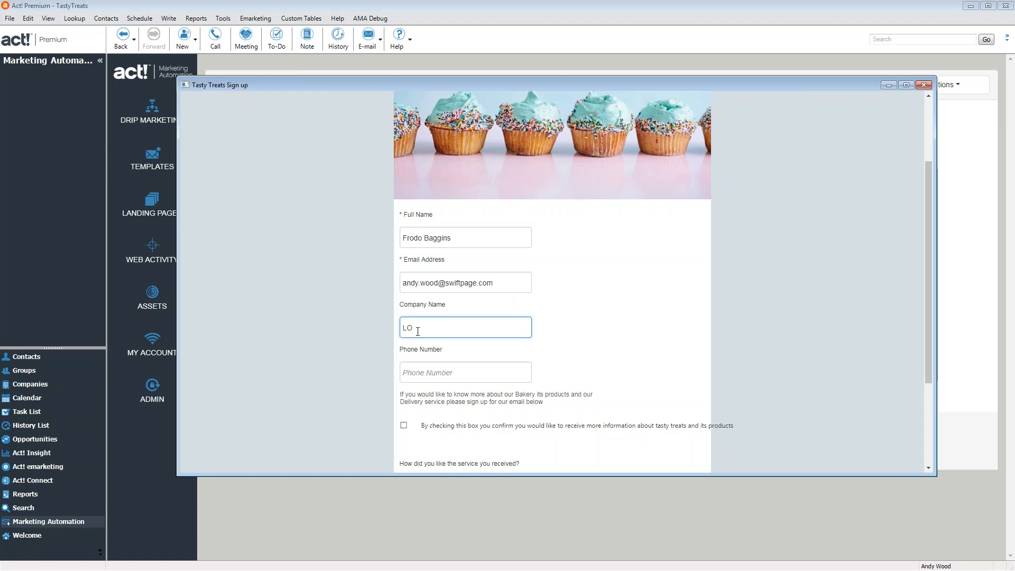
click(457, 375)
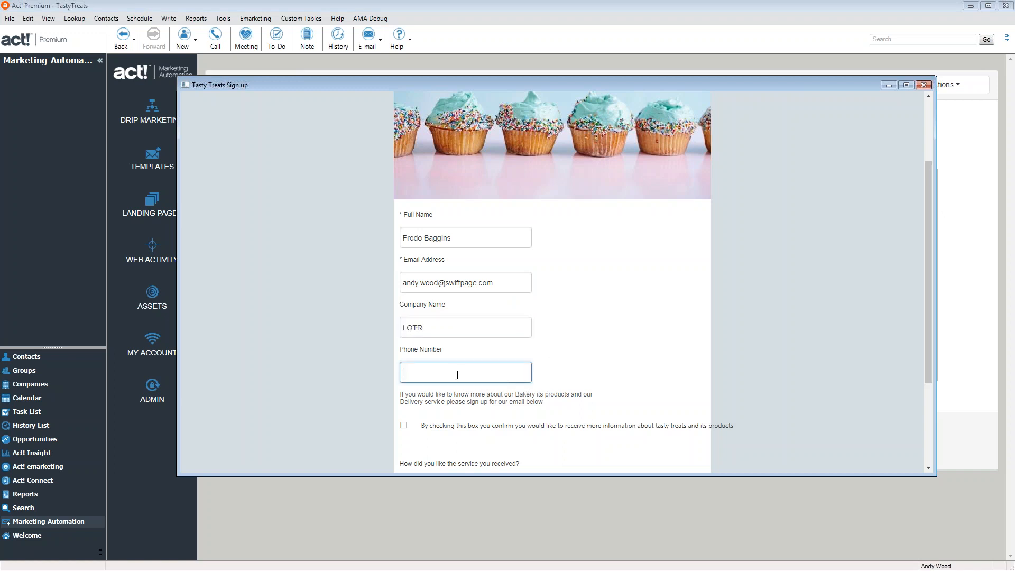
click(404, 425)
scroll(434, 424, down, 2)
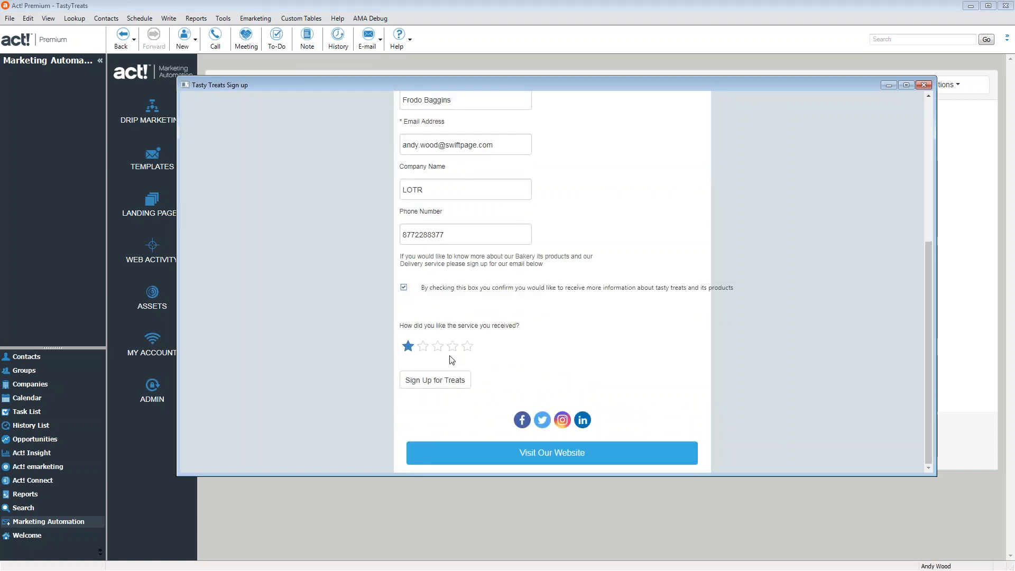
click(467, 347)
click(453, 381)
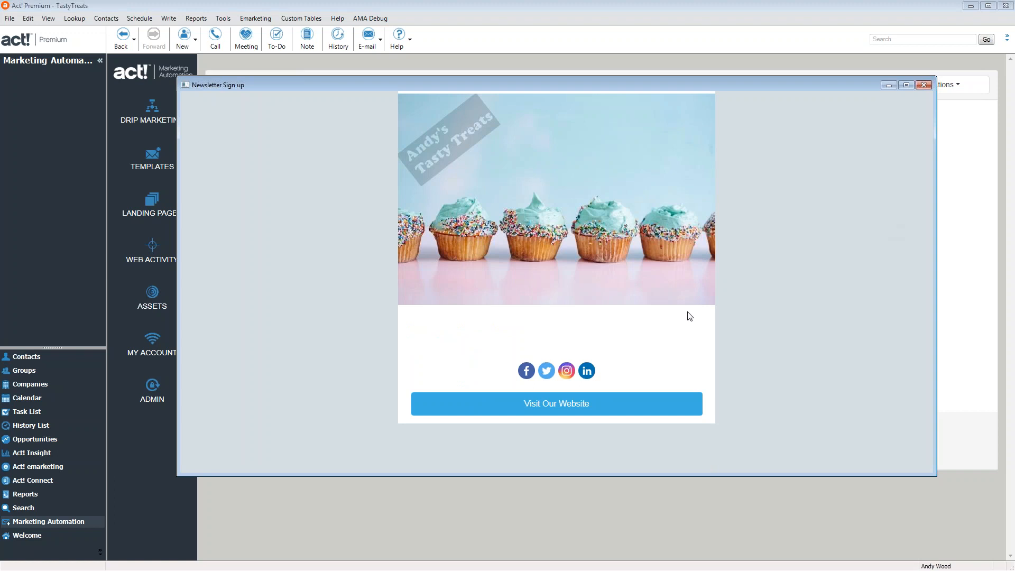
click(925, 86)
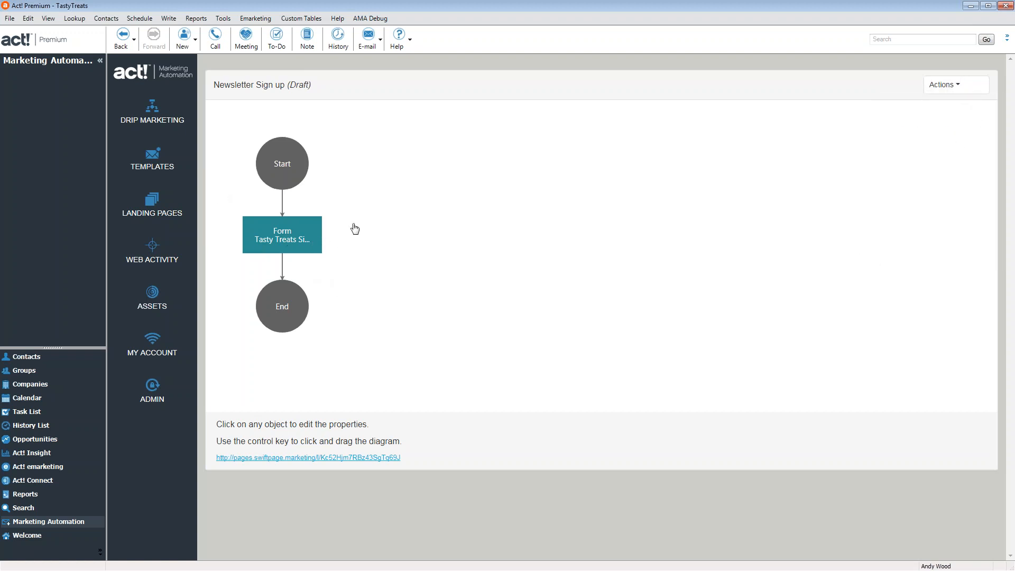
Check the landing page results showing one submission, then switch to Contacts
mouse_move(945, 83)
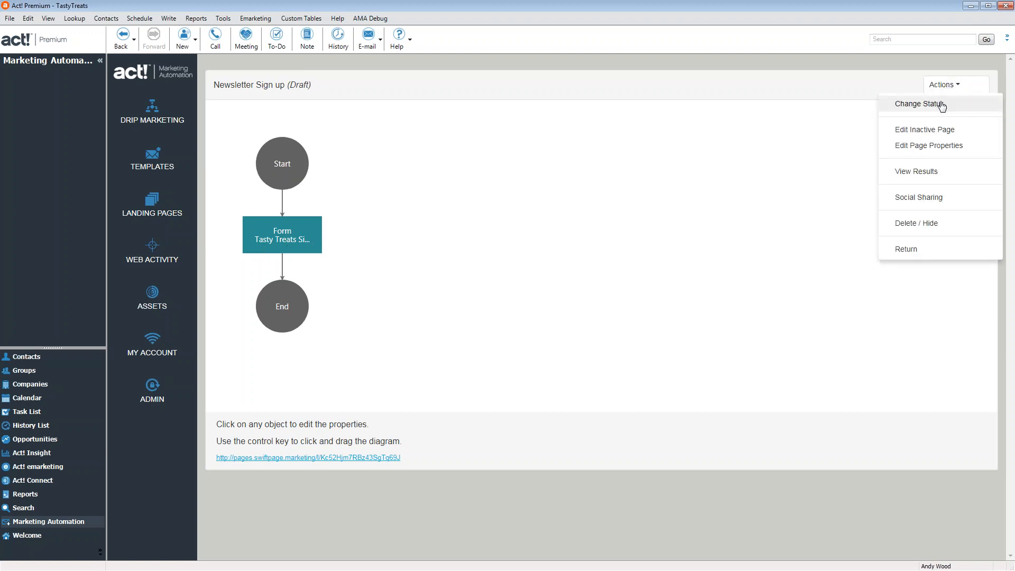
click(920, 172)
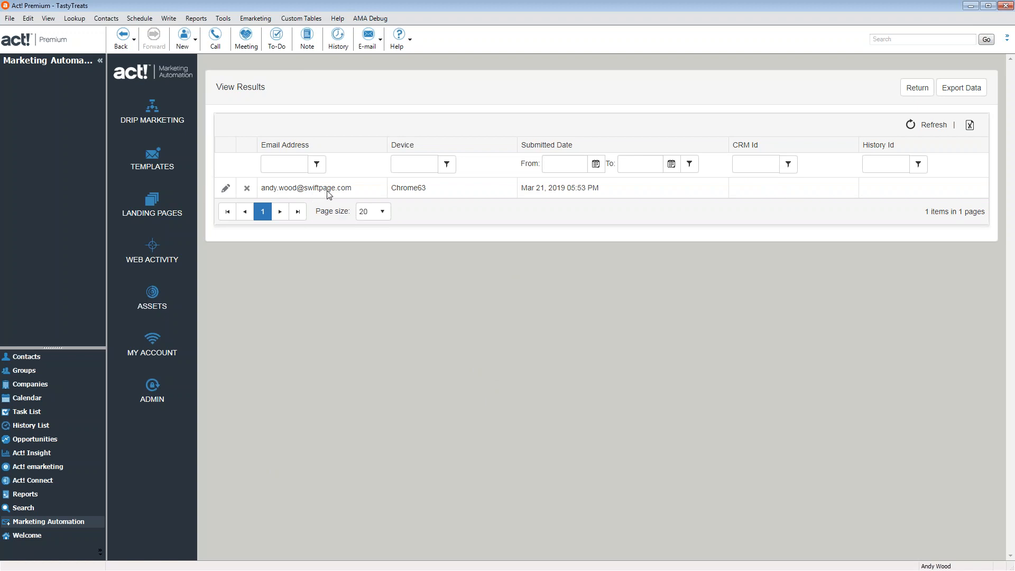
click(34, 361)
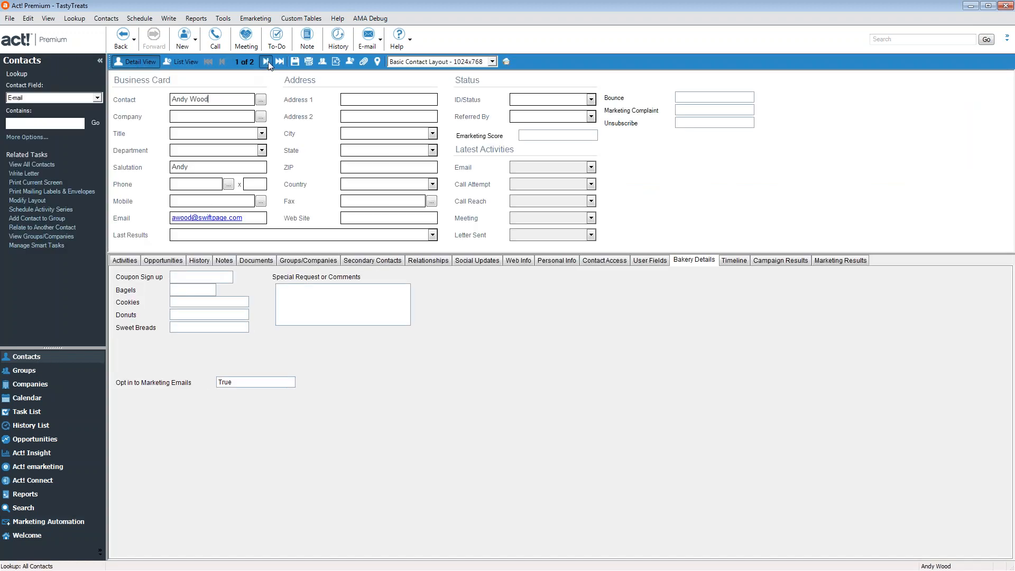
Confirm the new LOTR contact has Opt in to Marketing Emails set to True, then leave the results
click(266, 62)
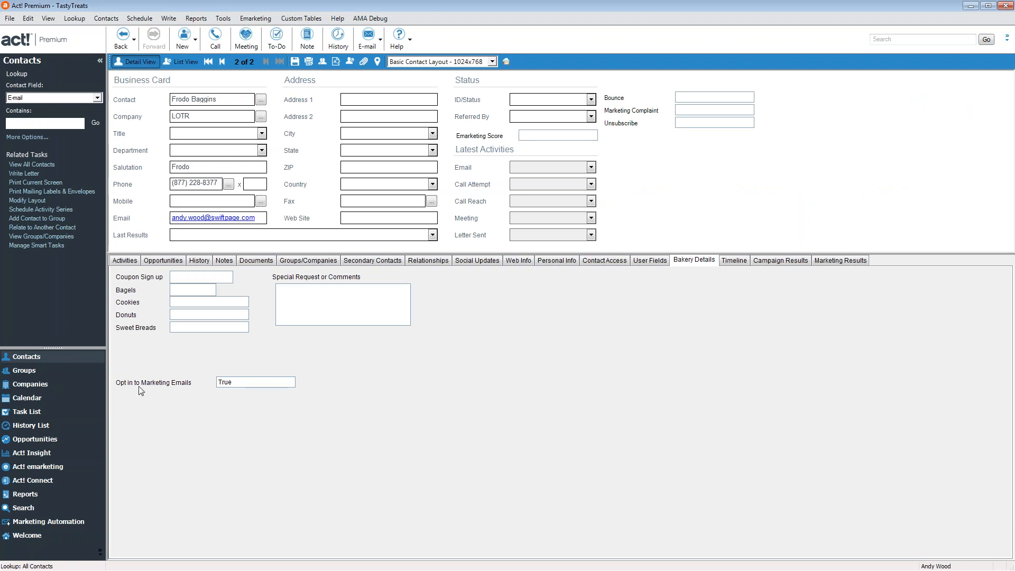
click(219, 383)
click(47, 524)
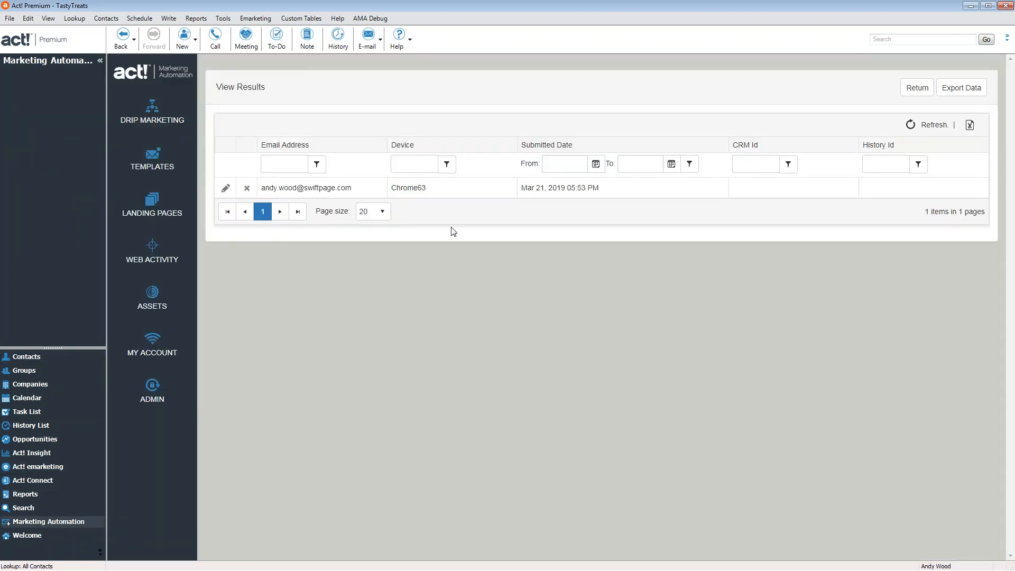
click(928, 90)
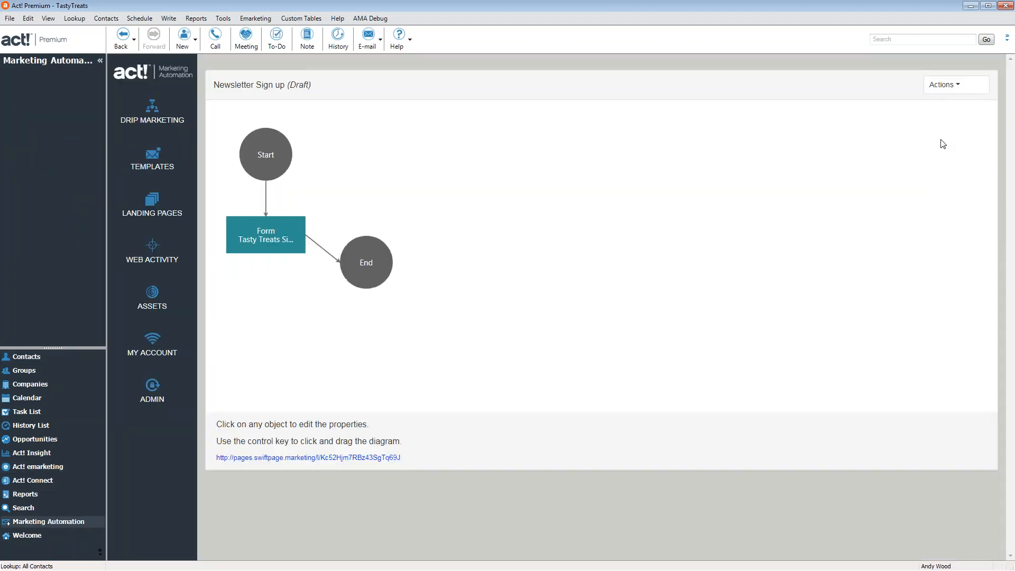
Review the Newsletter Sign up social sharing settings unchanged and return to the workflow diagram
click(947, 86)
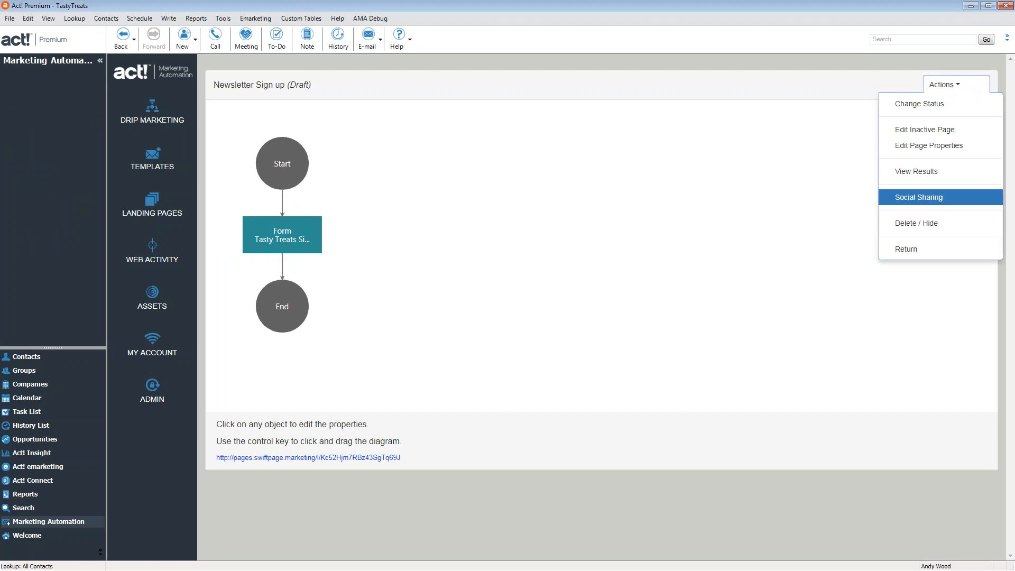
click(919, 197)
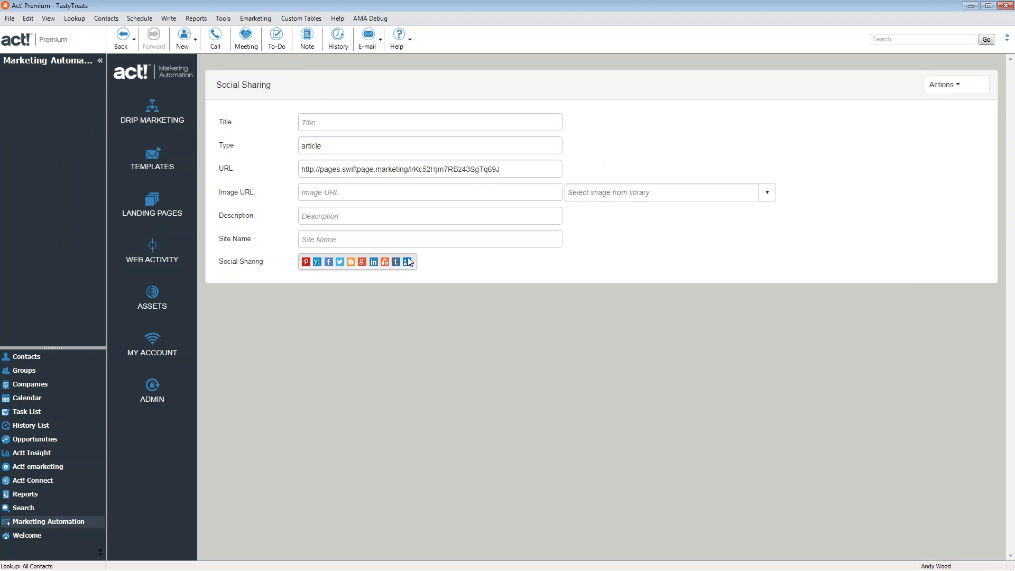
click(945, 85)
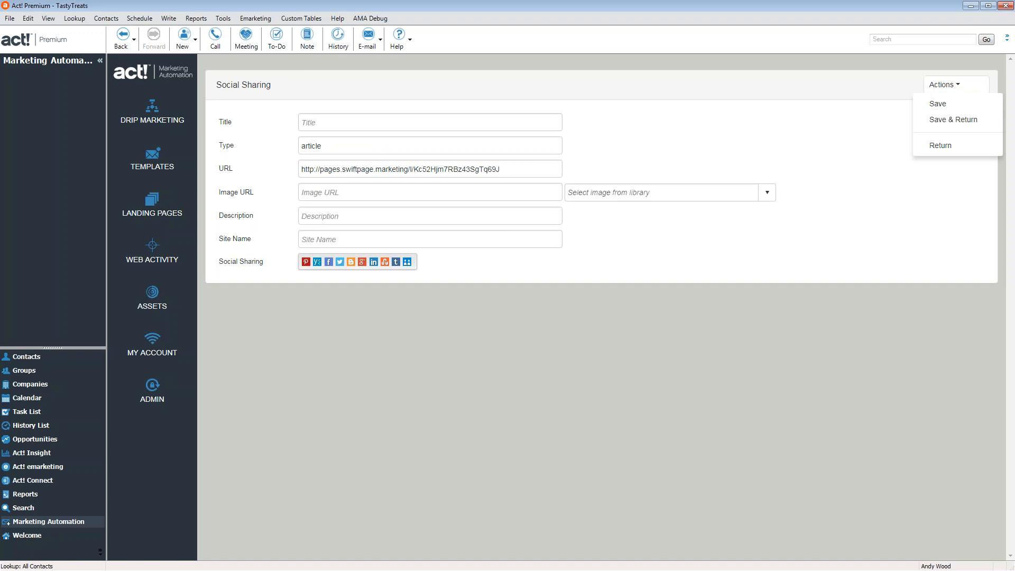
click(951, 147)
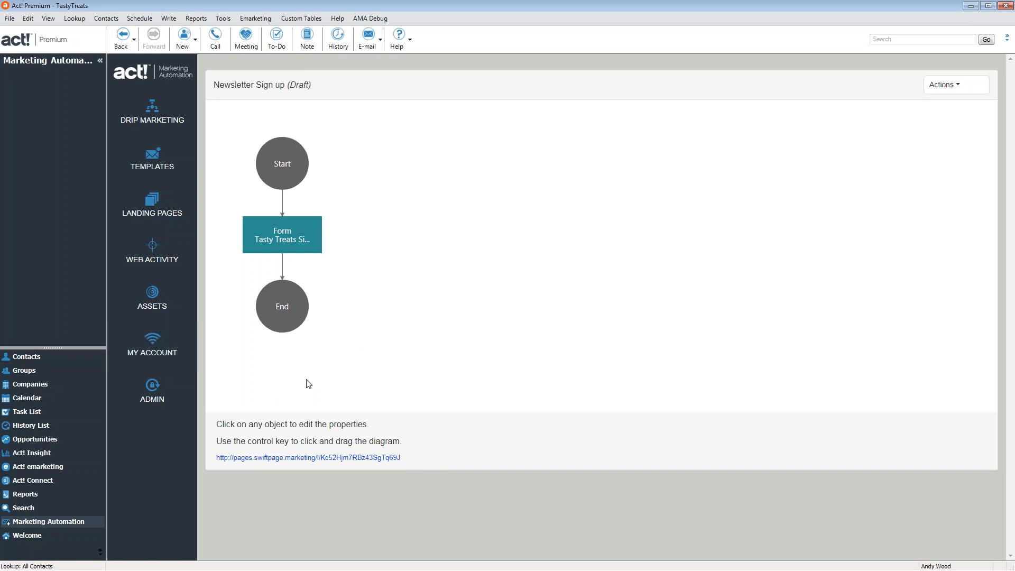
click(22, 375)
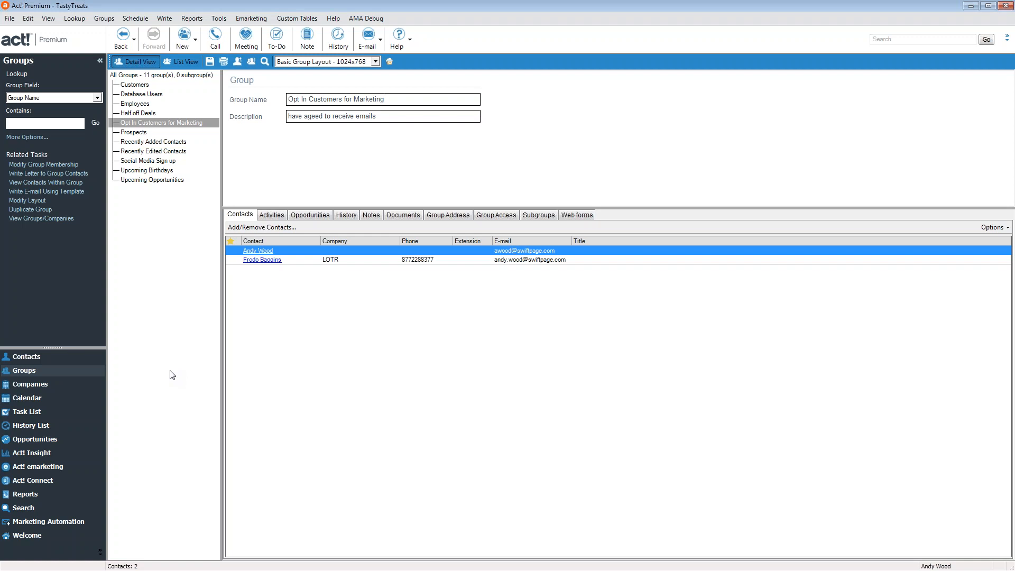
click(57, 522)
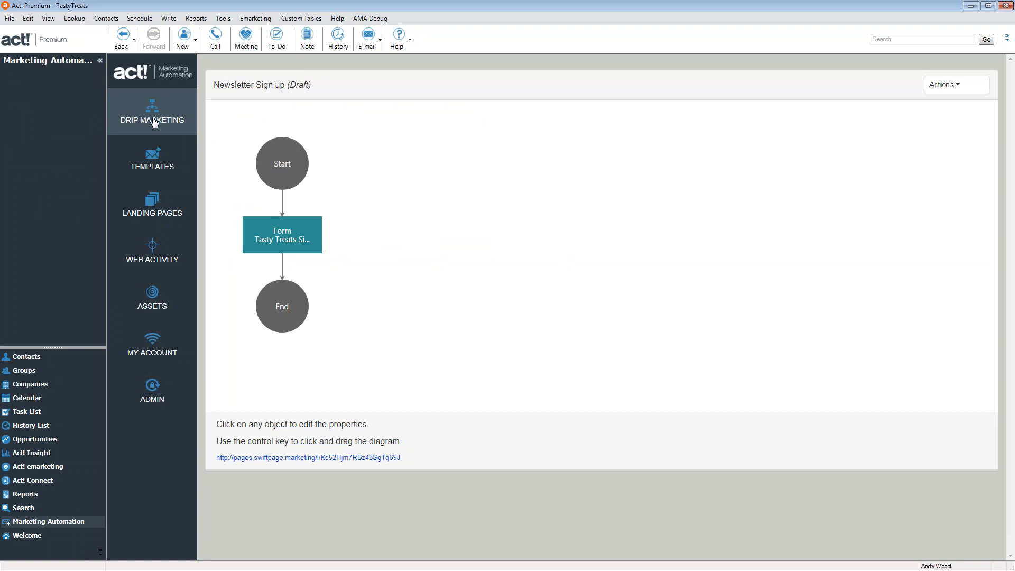
Open the Half Off deal drip marketing campaign, then return to the campaigns list
click(154, 121)
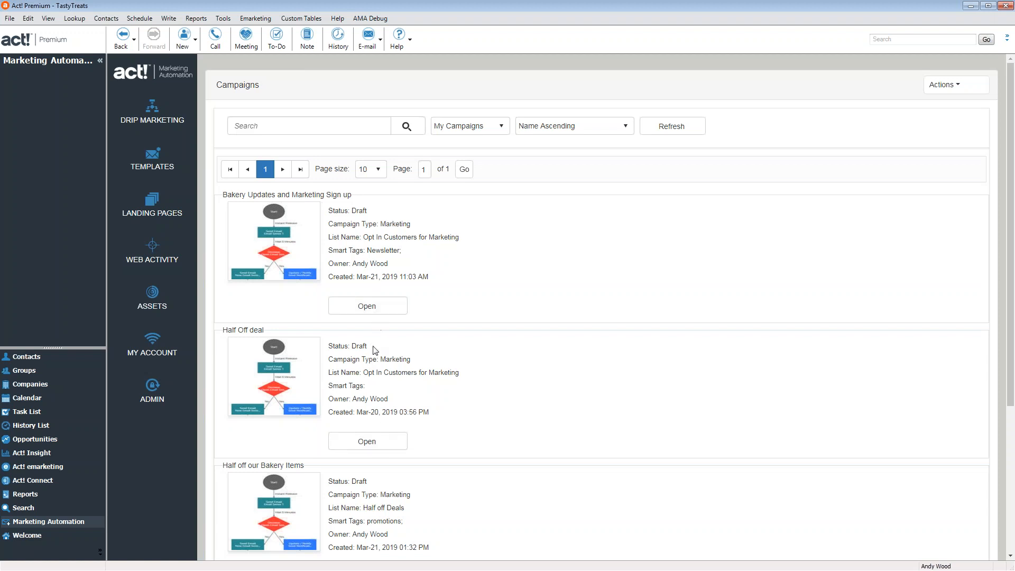
scroll(373, 351, down, 4)
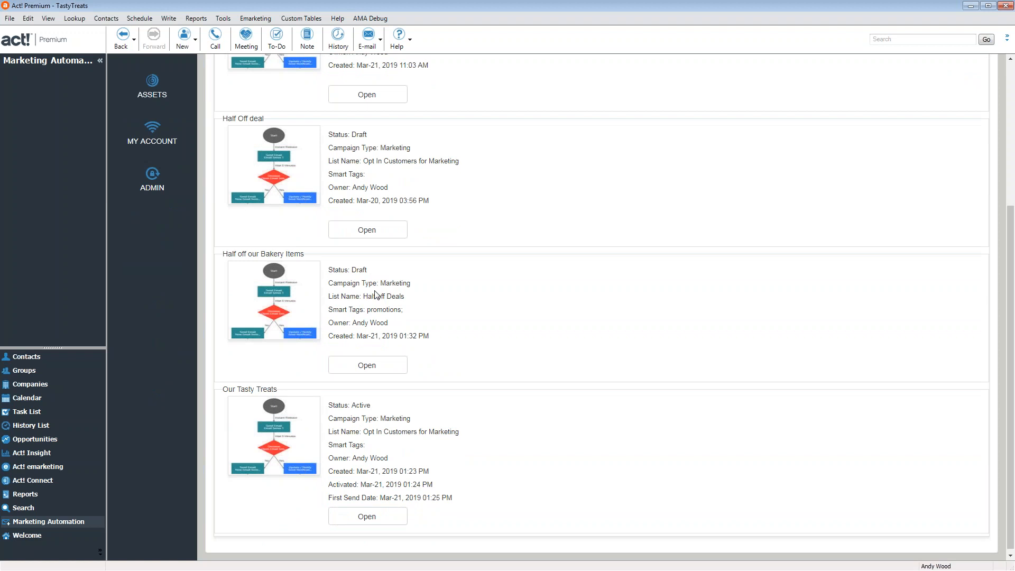
click(386, 229)
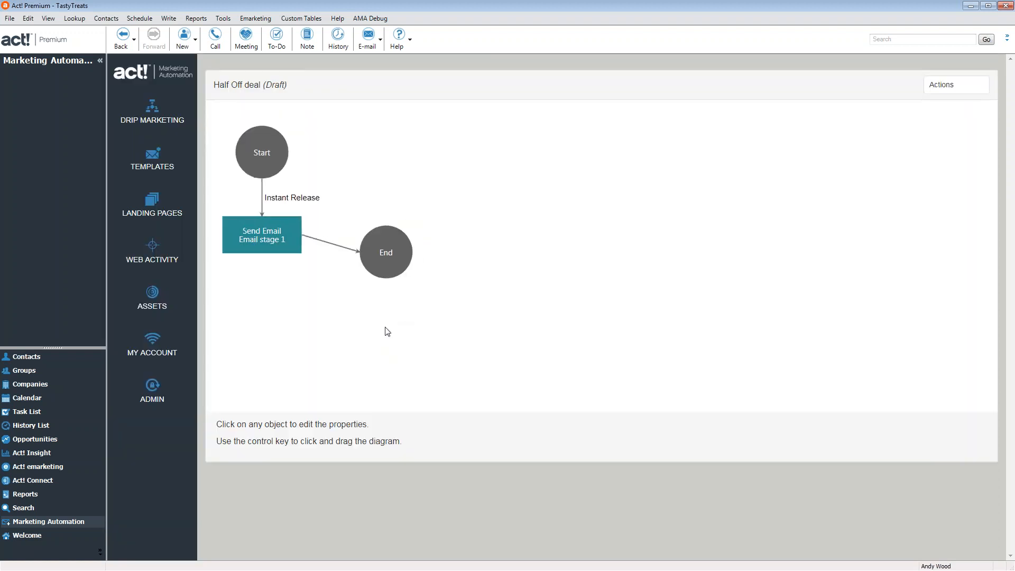
click(947, 85)
click(902, 314)
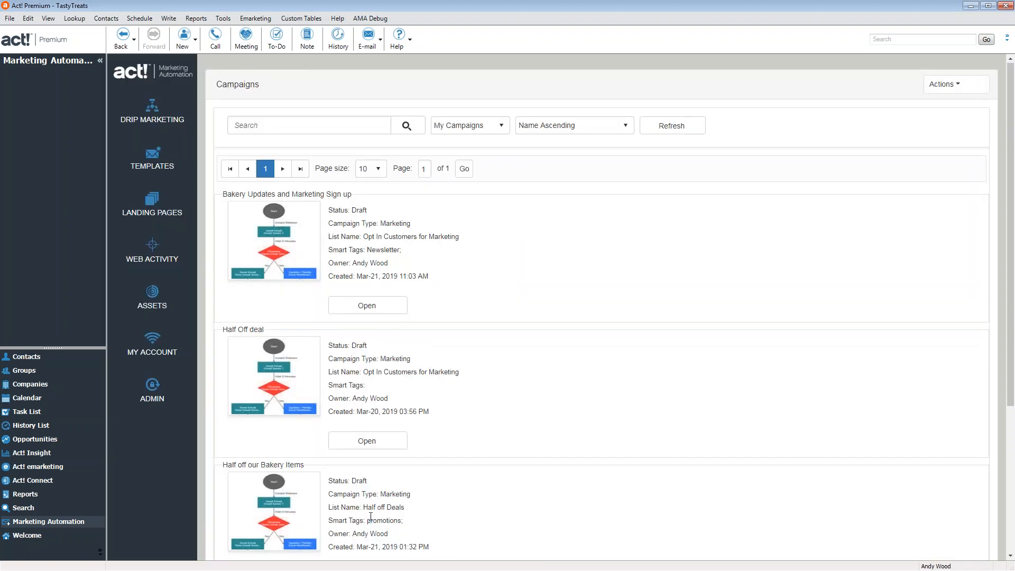
Edit the Send Email Stage1 content of the Half off our Bakery Items campaign
scroll(371, 517, down, 2)
click(367, 468)
click(324, 234)
click(355, 234)
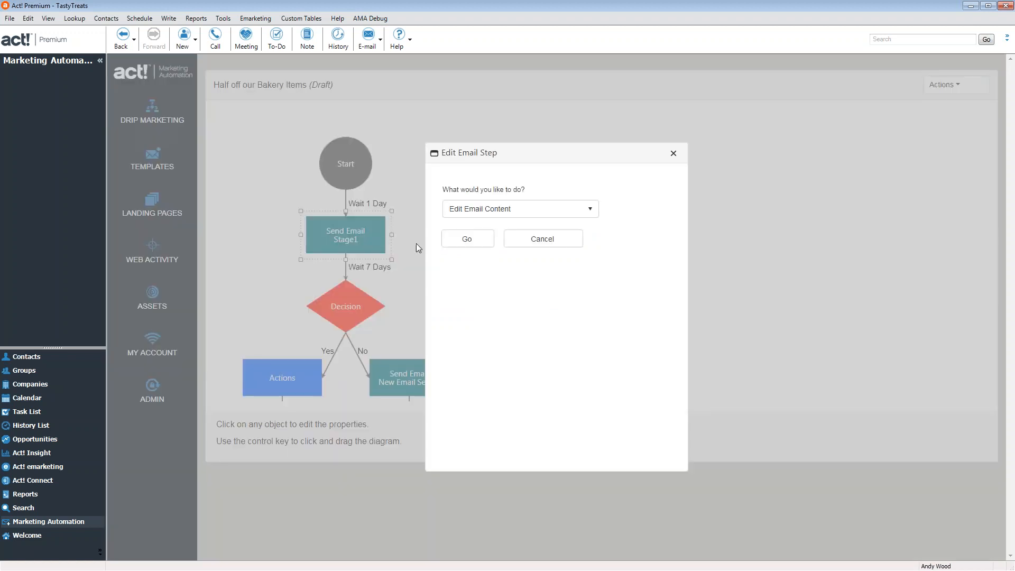
click(475, 240)
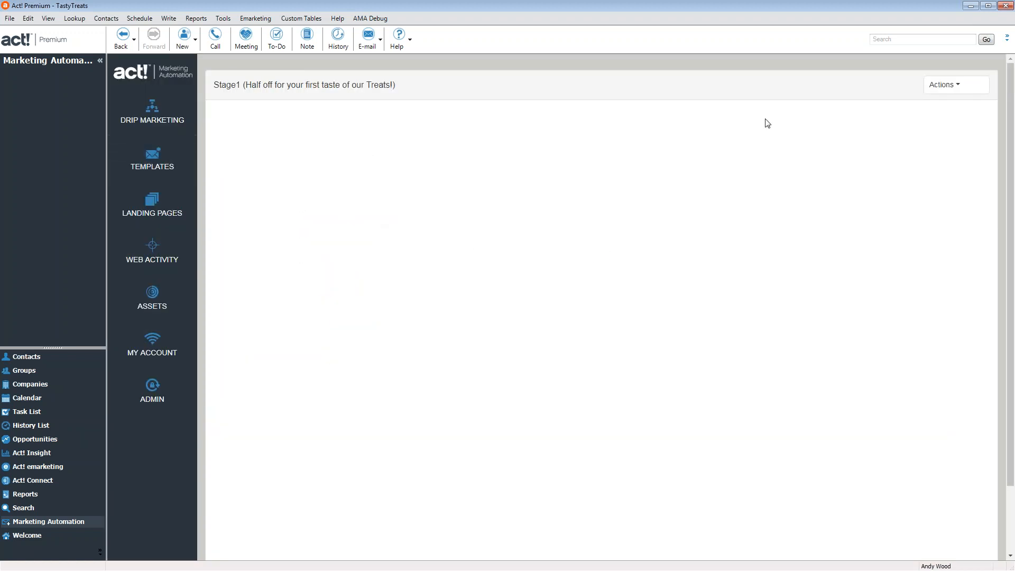
Visit the Search view, return to the Stage1 email editor, and exit Act! Premium
mouse_move(950, 90)
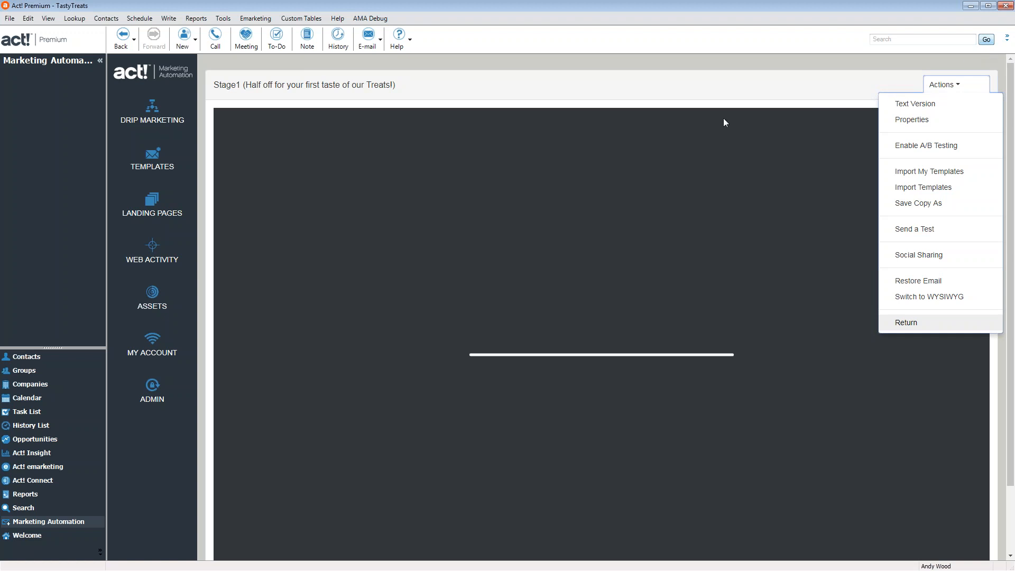
click(986, 40)
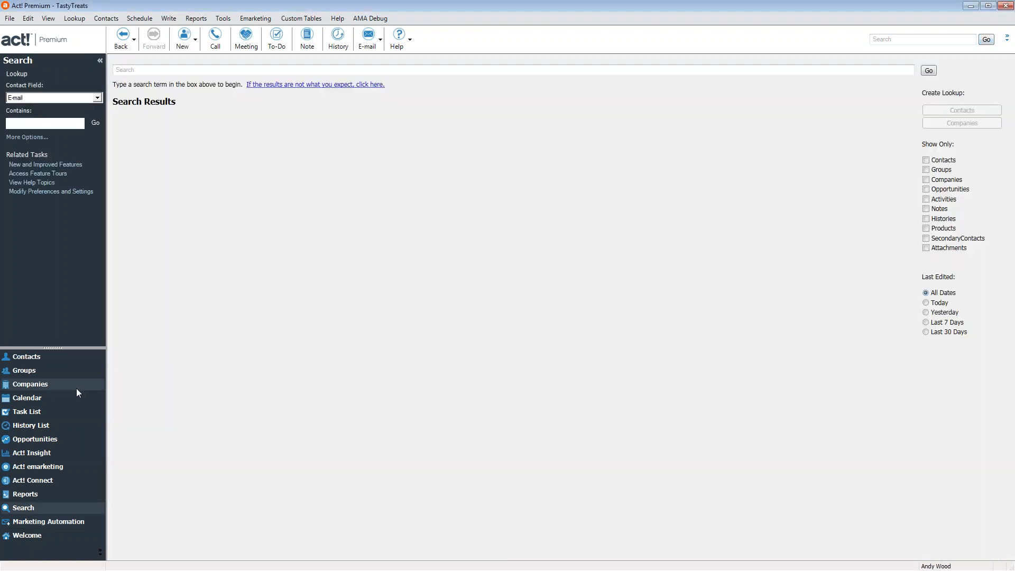
click(53, 525)
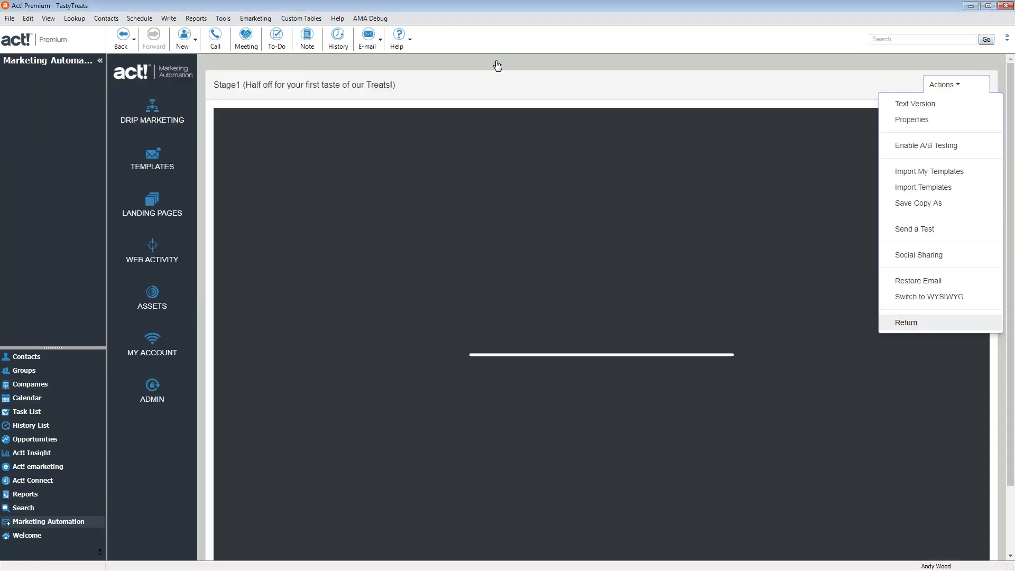
click(1006, 5)
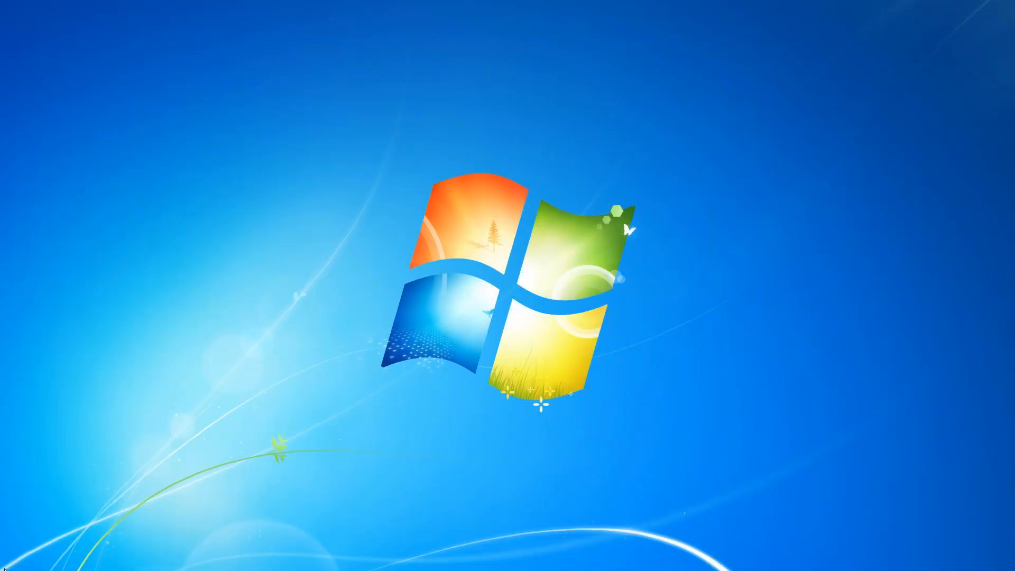
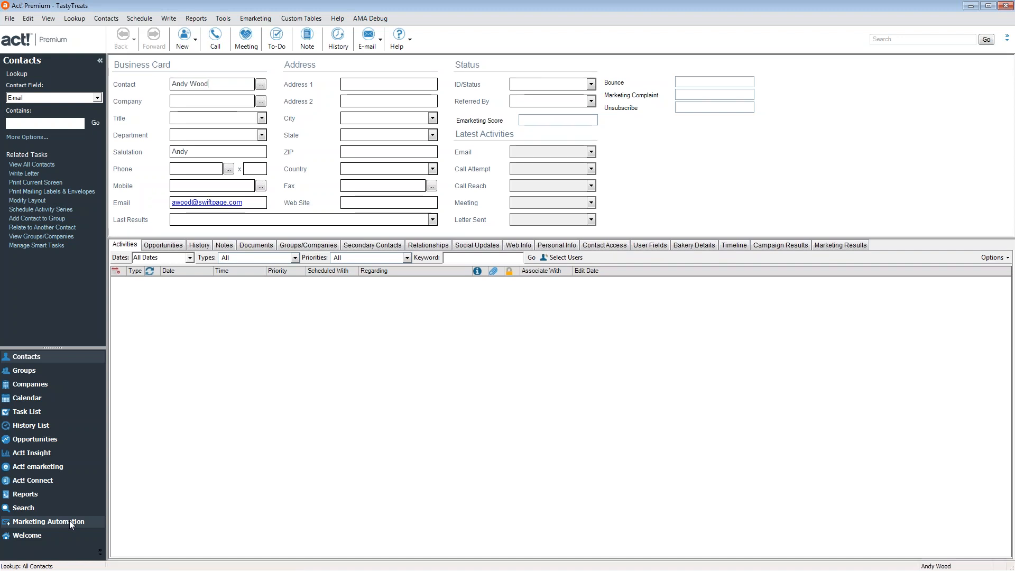
Open the Bakery Updates and Marketing Sign up drip campaign from Marketing Automation
click(69, 520)
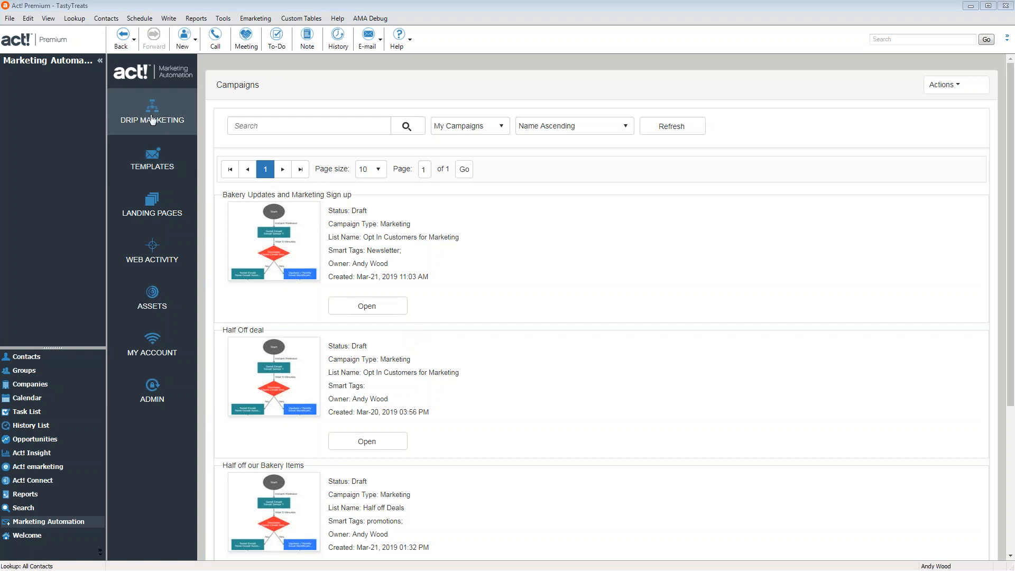
click(379, 308)
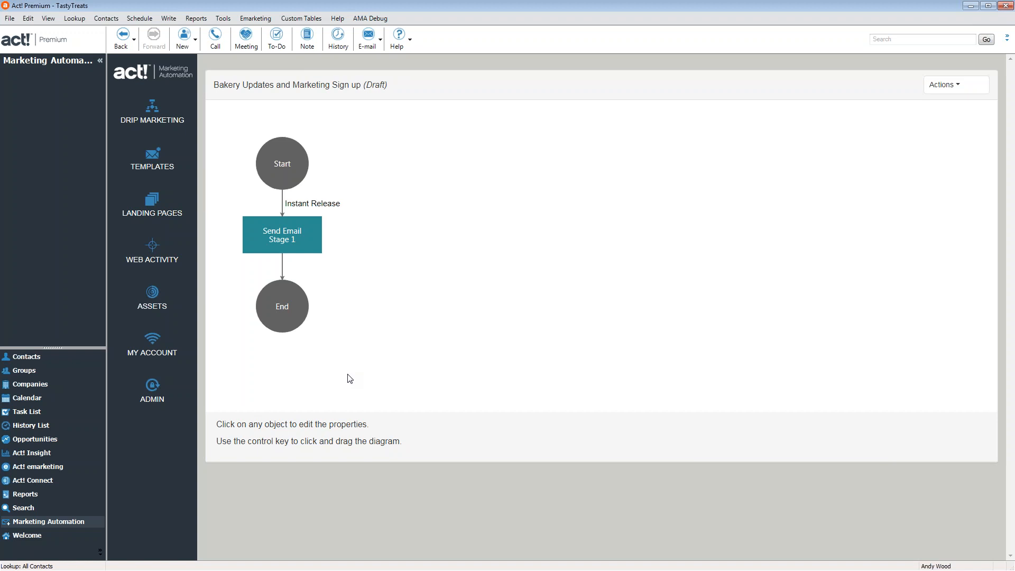
Open the Stage 1 email content and add a blank line above the thank-you text
click(299, 242)
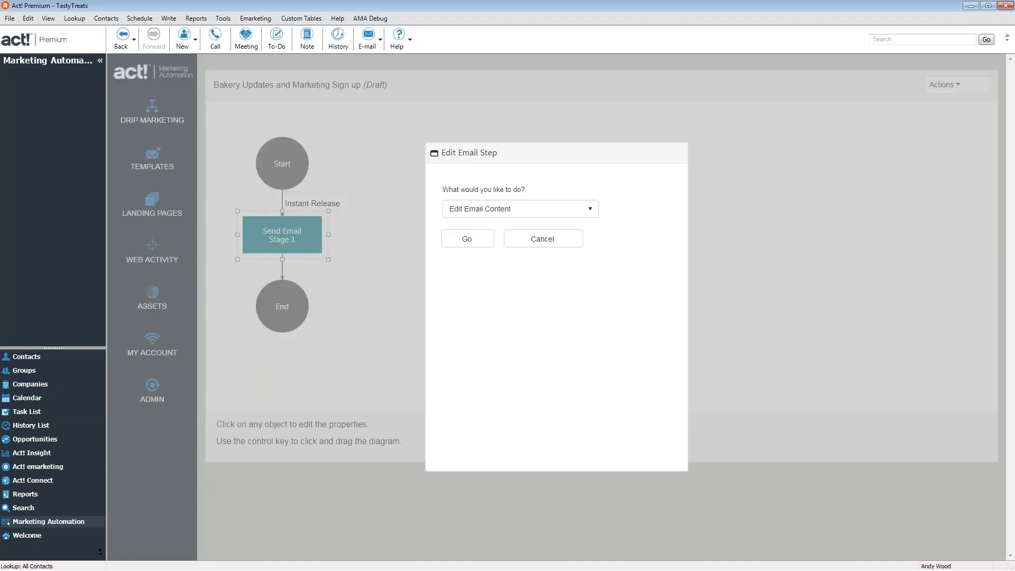
click(466, 239)
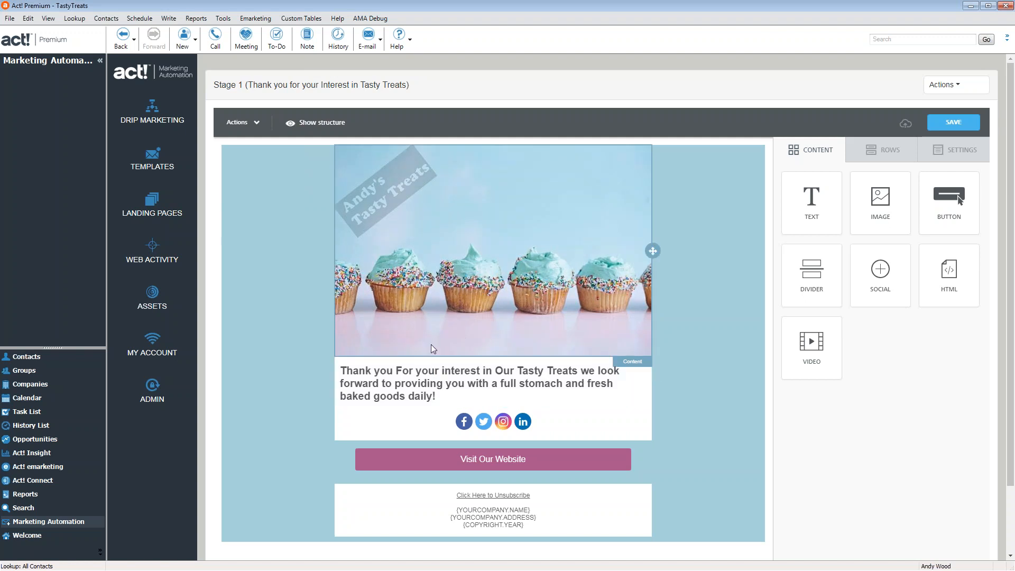
click(346, 376)
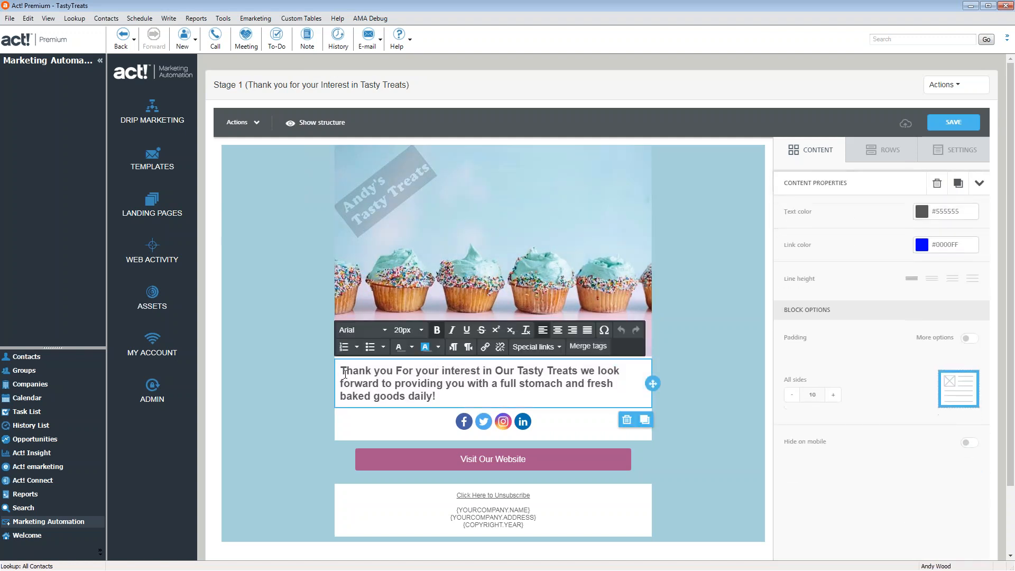
key(Return)
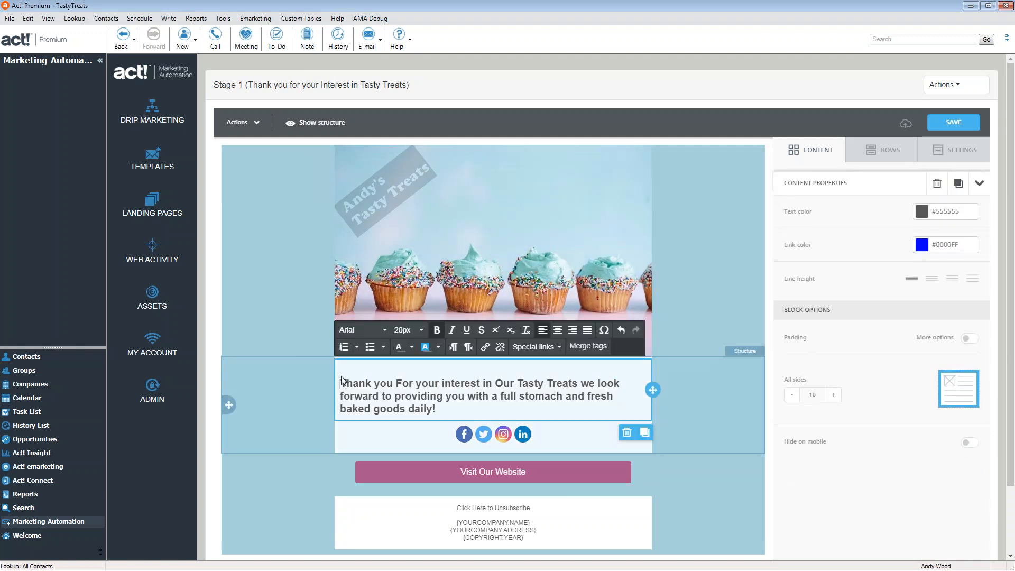
Insert the firstName merge tag on the new line and save the email
click(588, 346)
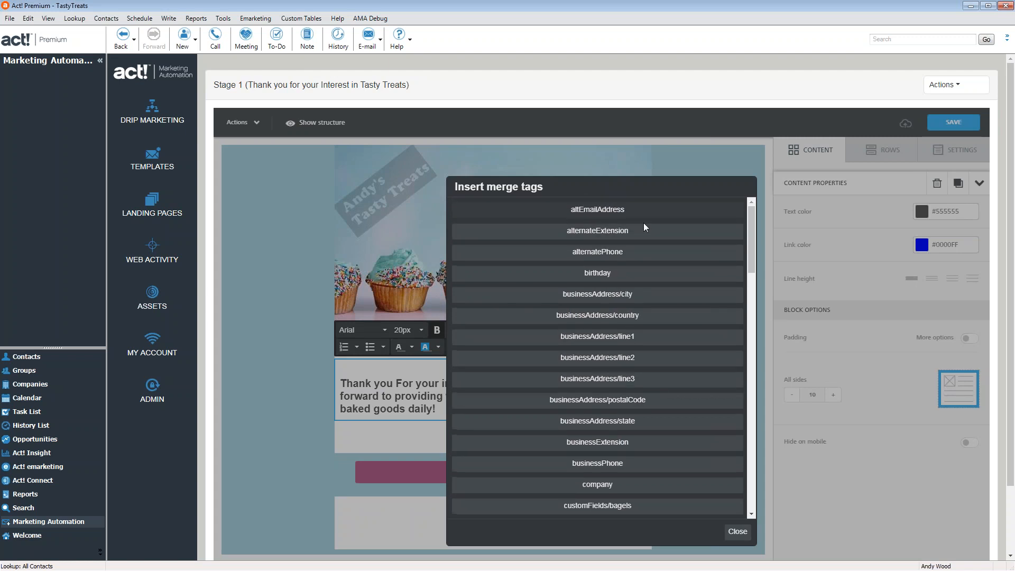
scroll(650, 364, down, 3)
scroll(650, 364, down, 10)
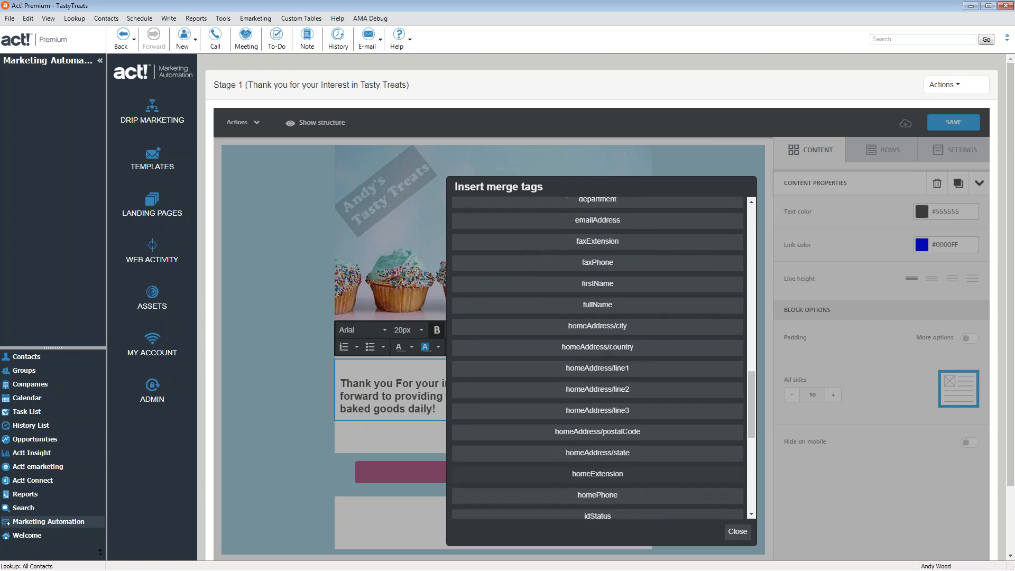
scroll(613, 458, down, 2)
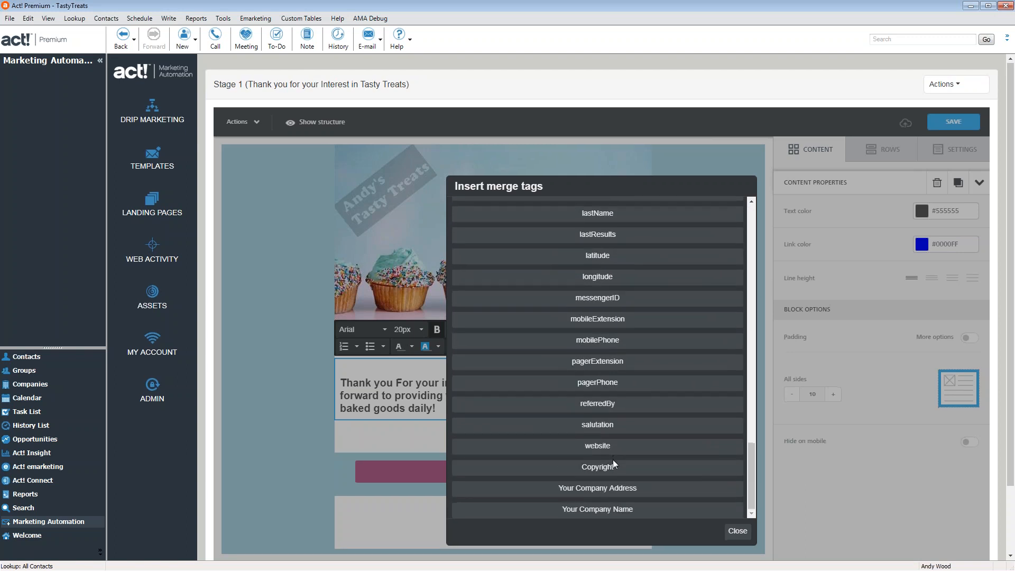
scroll(613, 457, down, 2)
scroll(595, 431, up, 10)
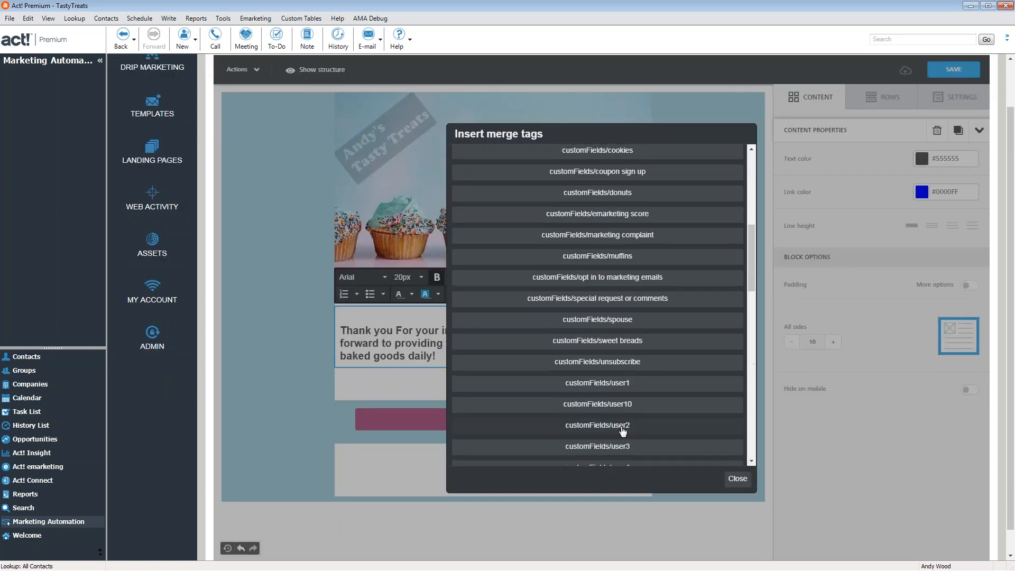
scroll(607, 426, down, 2)
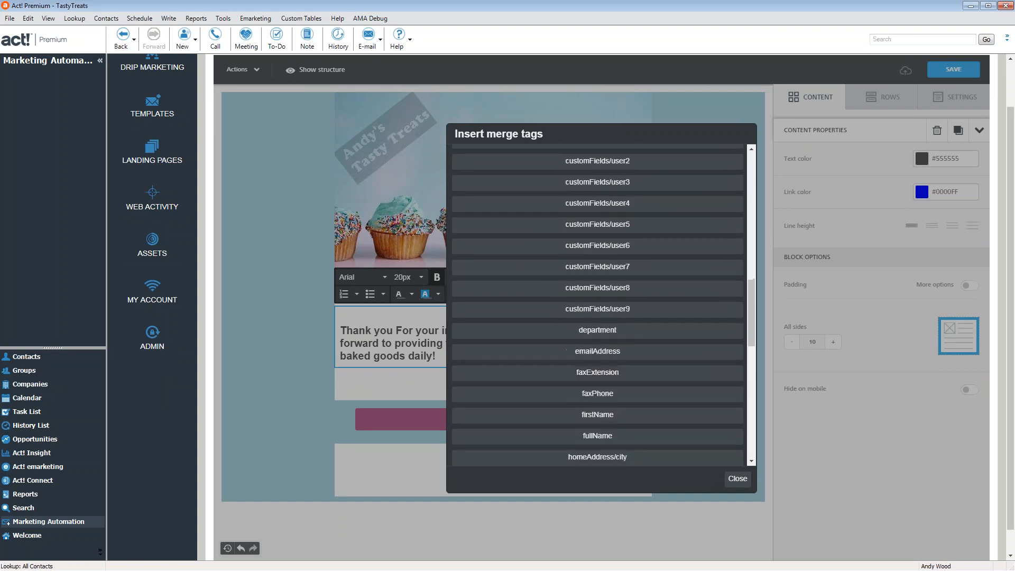
click(608, 422)
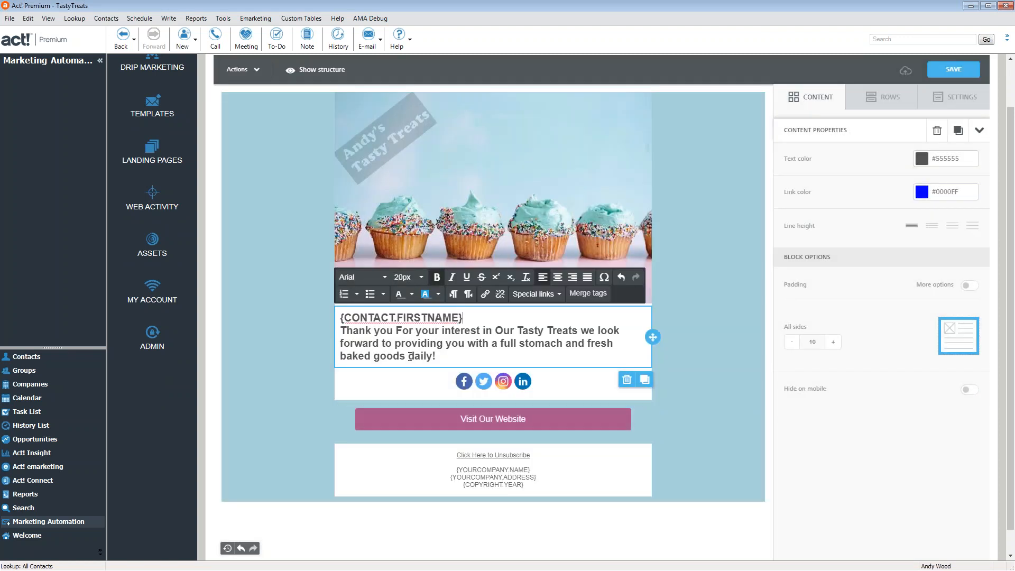
click(951, 70)
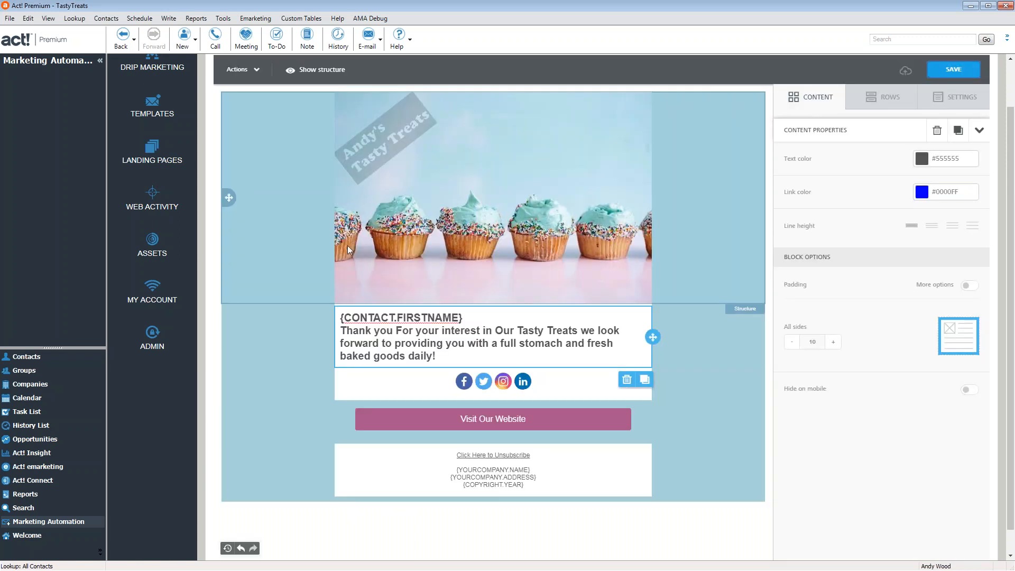
scroll(193, 101, up, 1)
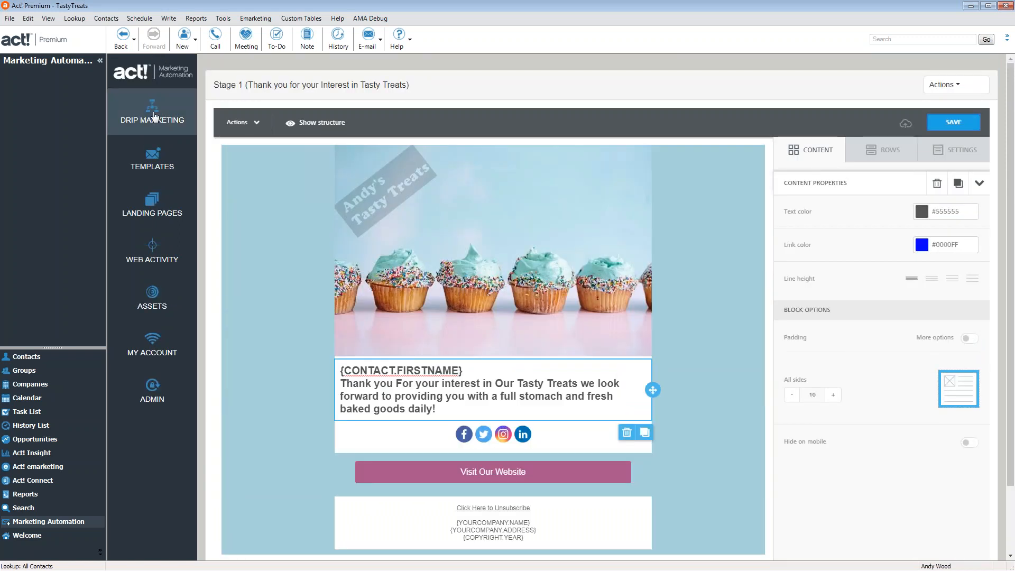
Return from the email and view the Newsletter Sign up landing page's submission results, selecting its CRM Id
click(946, 85)
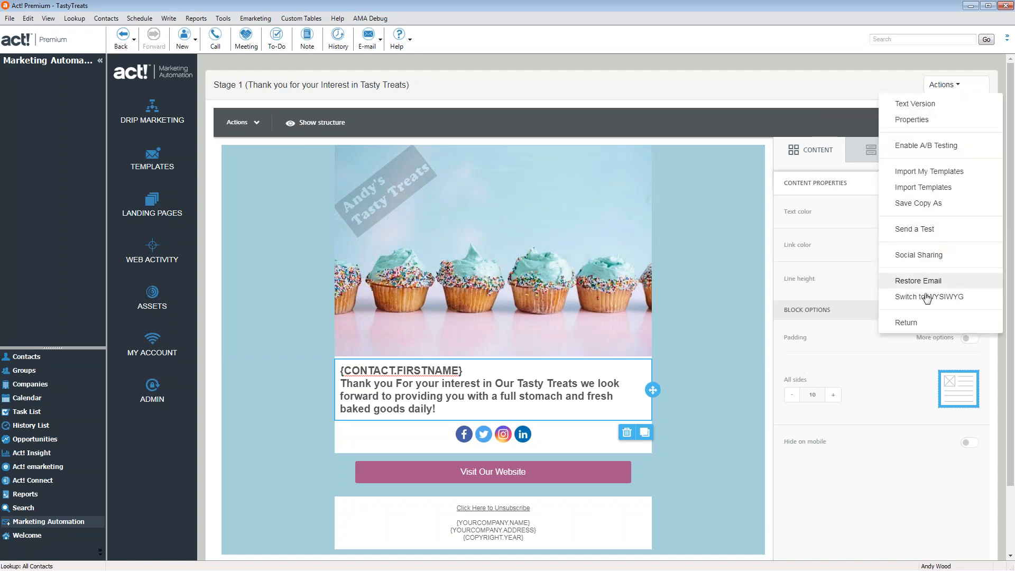
click(906, 322)
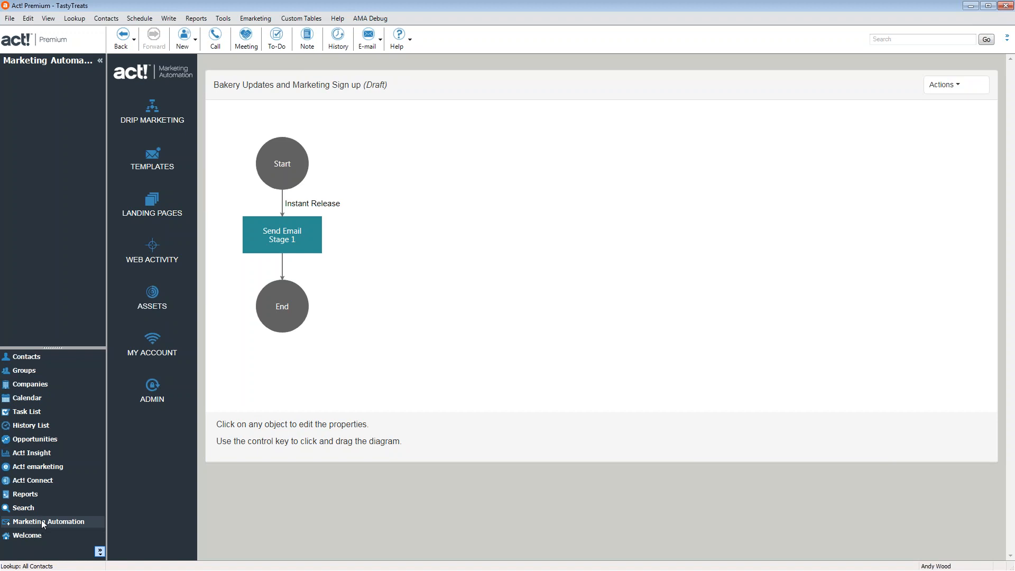
click(150, 204)
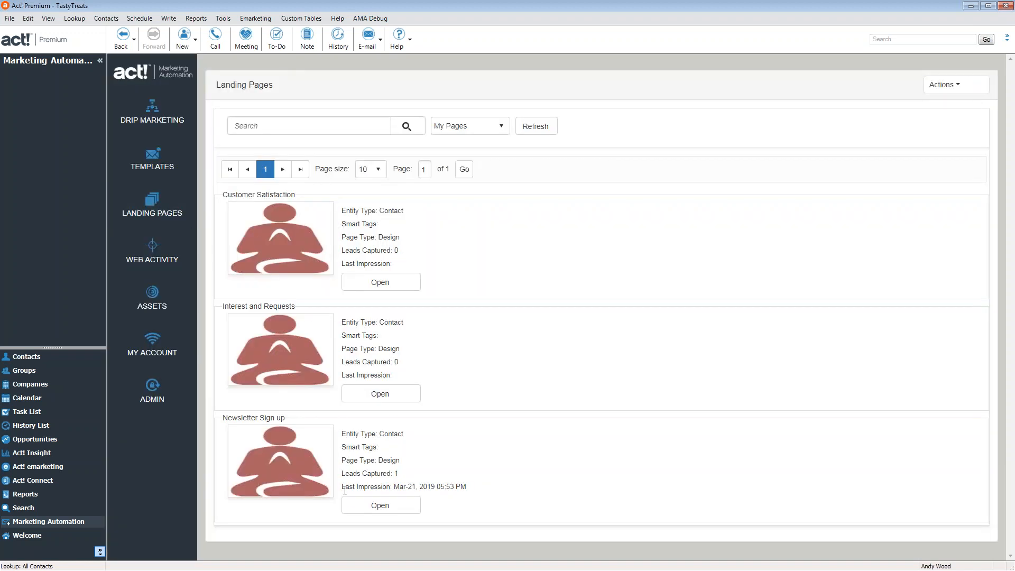
click(392, 506)
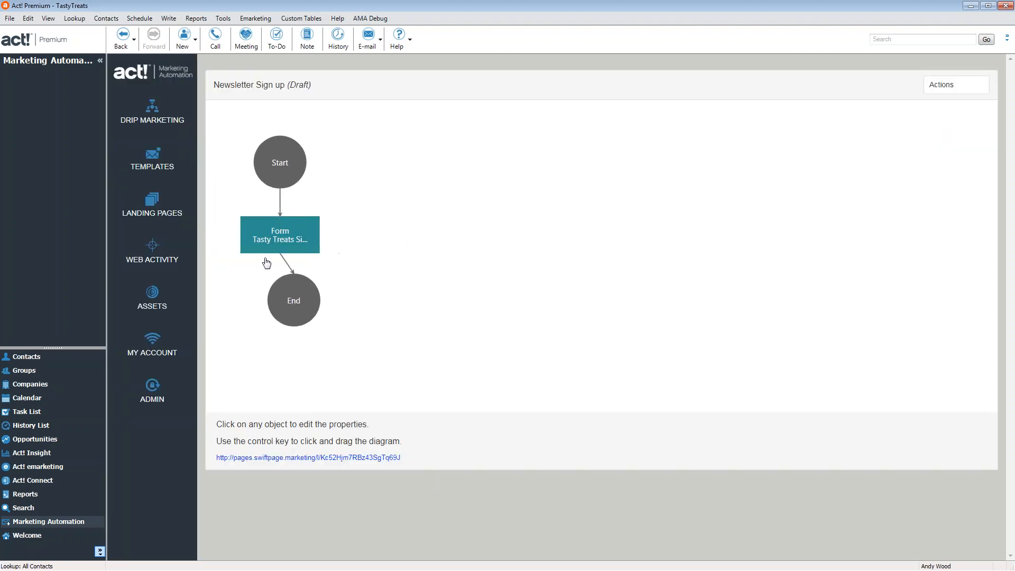
click(946, 85)
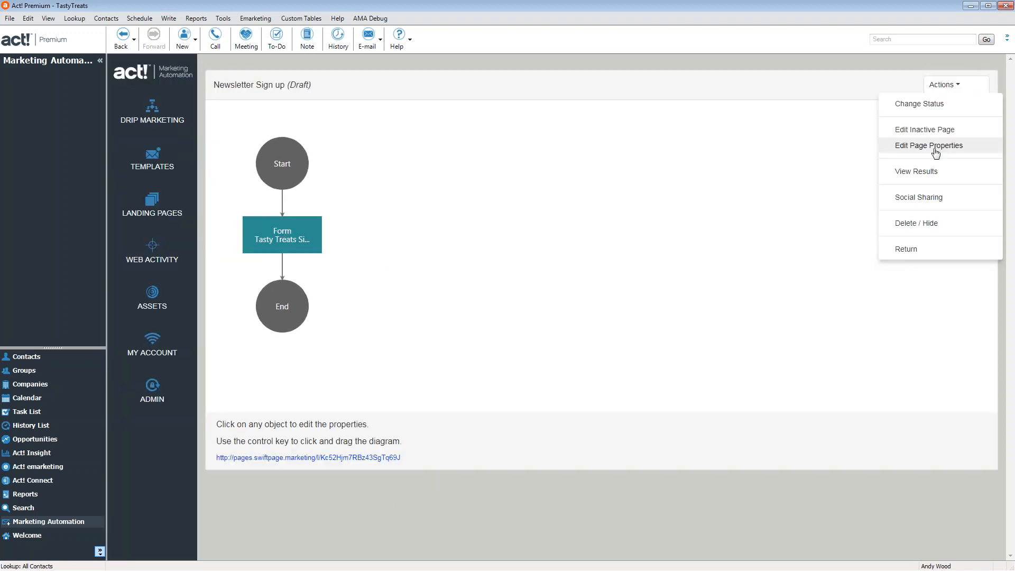
click(934, 175)
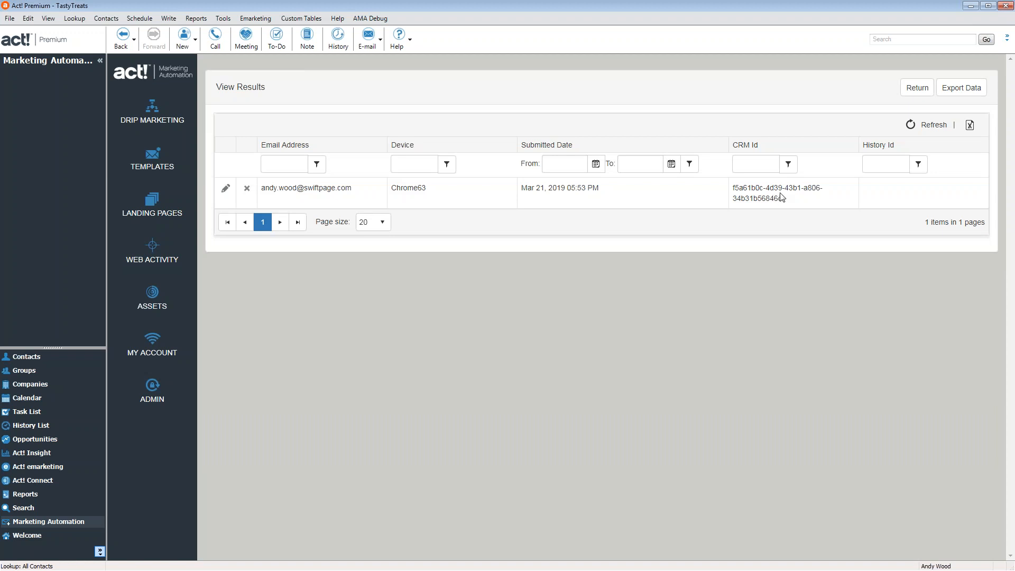
drag(786, 200, 733, 186)
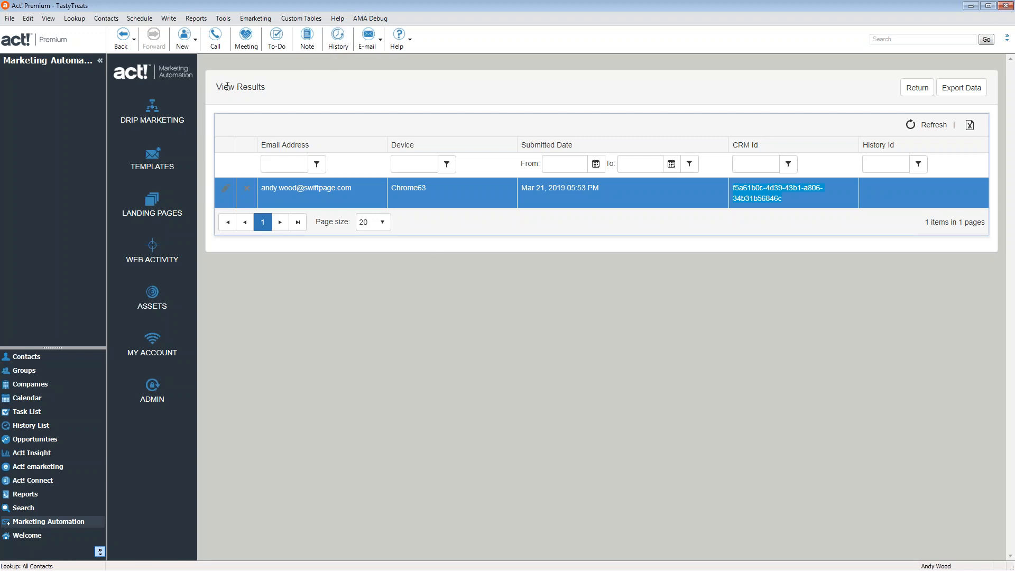
Open the active Our Tasty Treats campaign from the drip campaigns list and check its Actions menu
click(141, 115)
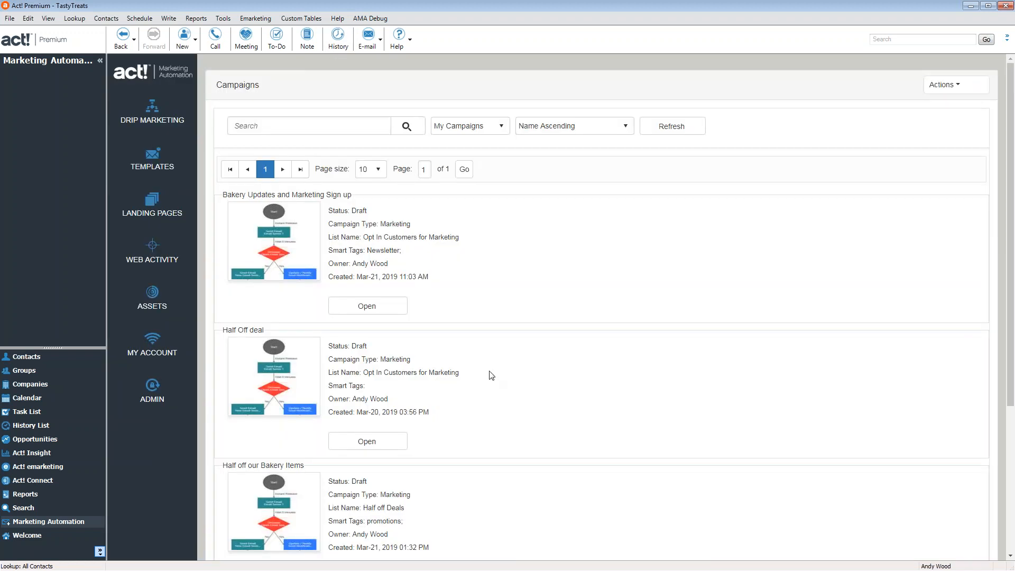
scroll(491, 373, down, 3)
scroll(489, 373, down, 2)
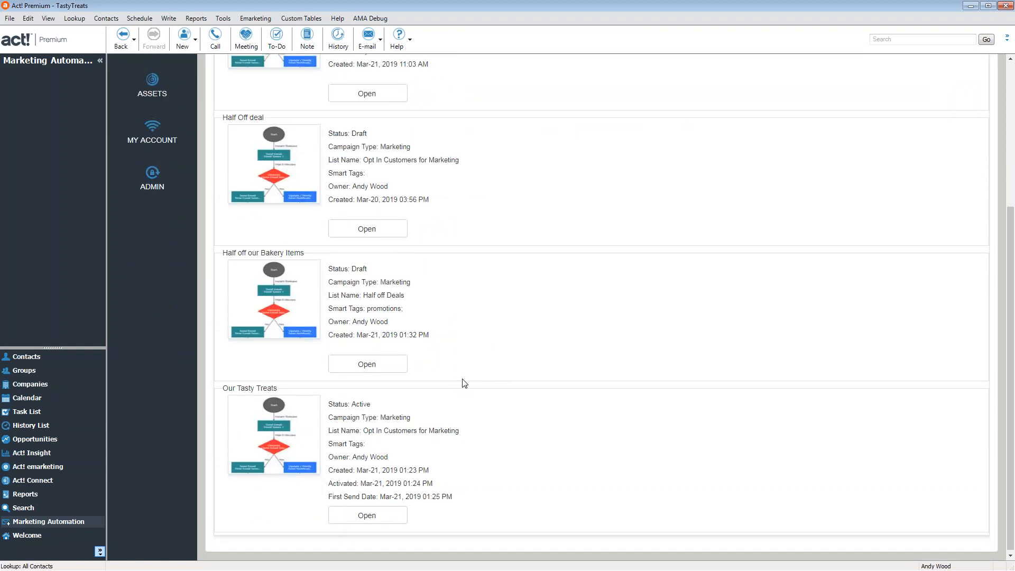
scroll(466, 380, up, 5)
scroll(420, 369, down, 1)
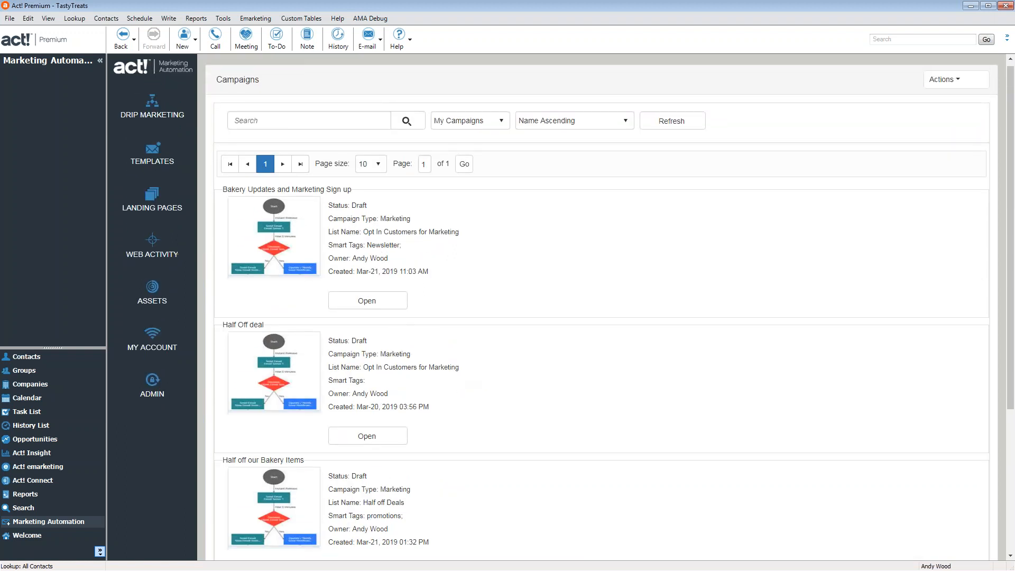
scroll(376, 515, down, 3)
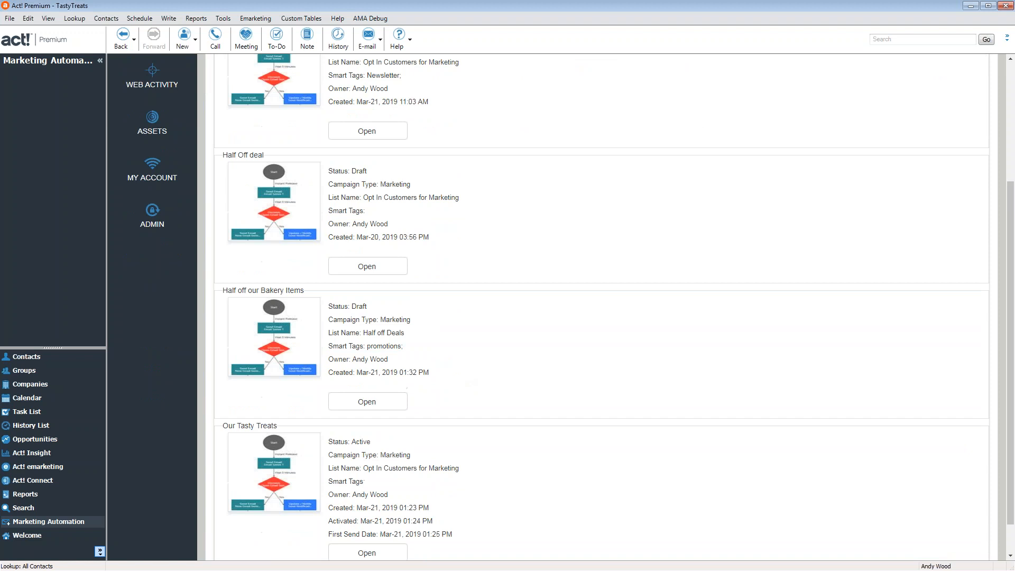
click(376, 514)
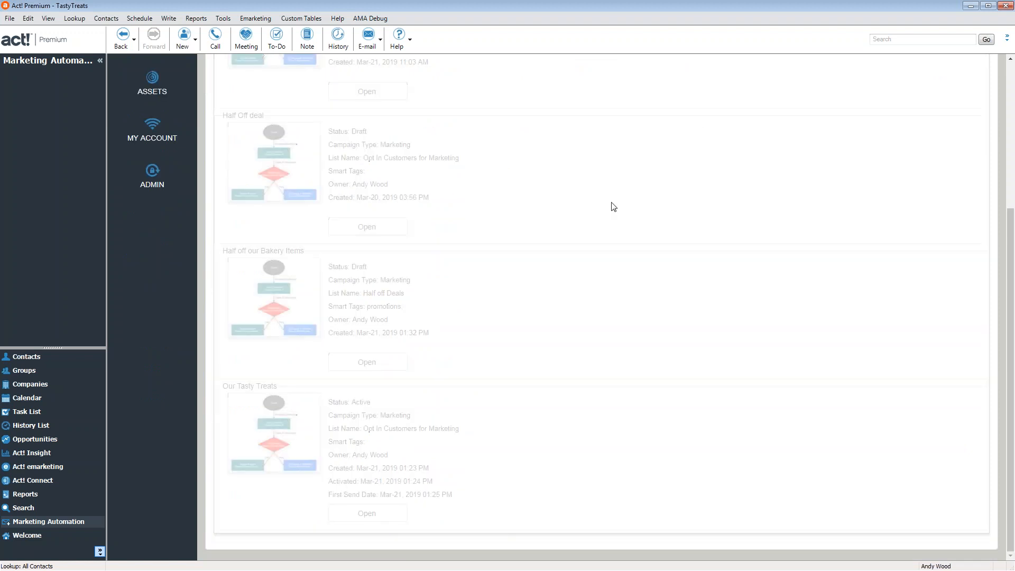
click(952, 85)
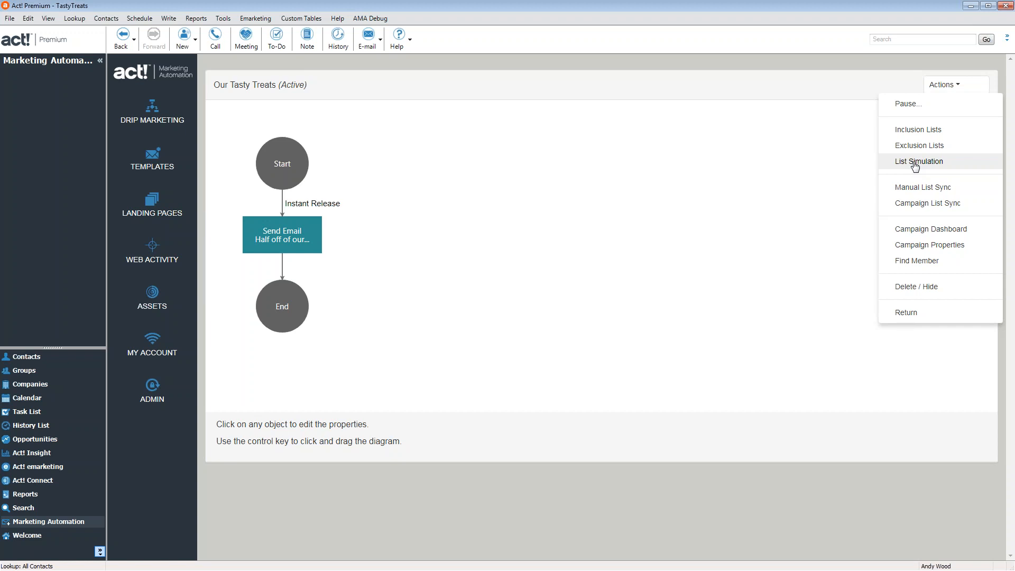
click(838, 190)
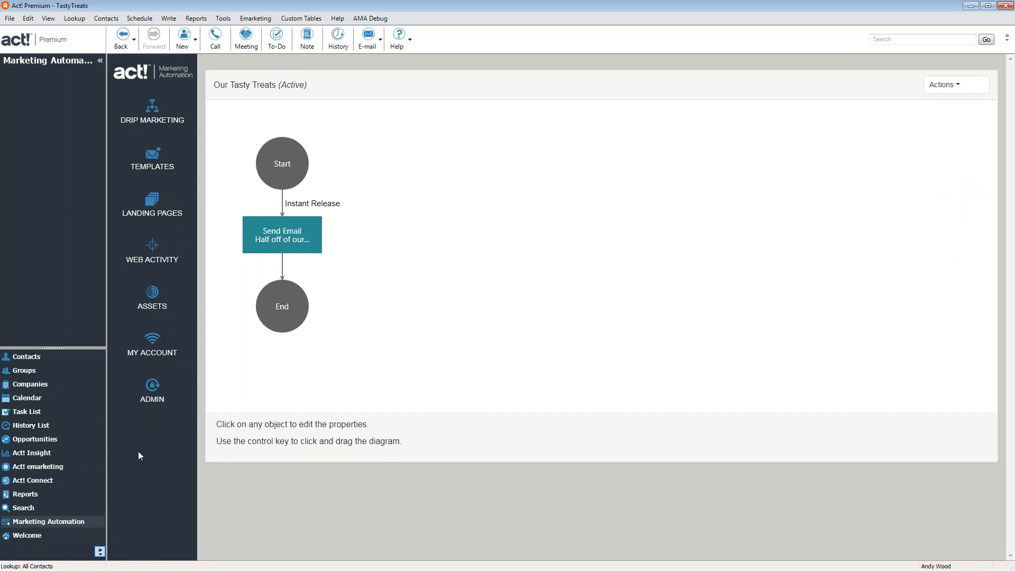
Check the contact's Marketing Complaint, Unsubscribe fields and campaign results, then return to Marketing Automation
click(19, 358)
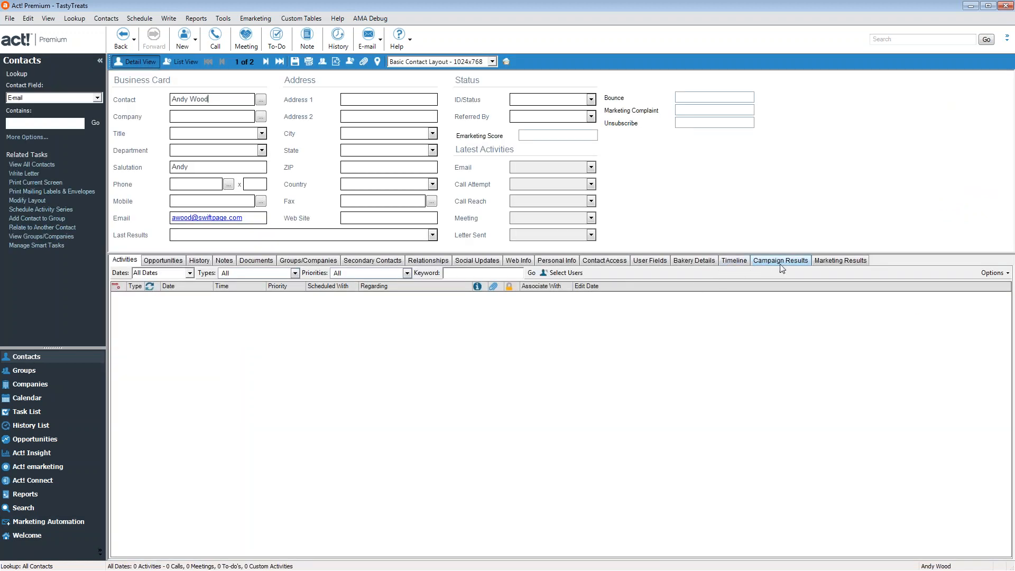
click(694, 108)
key(Tab)
click(787, 268)
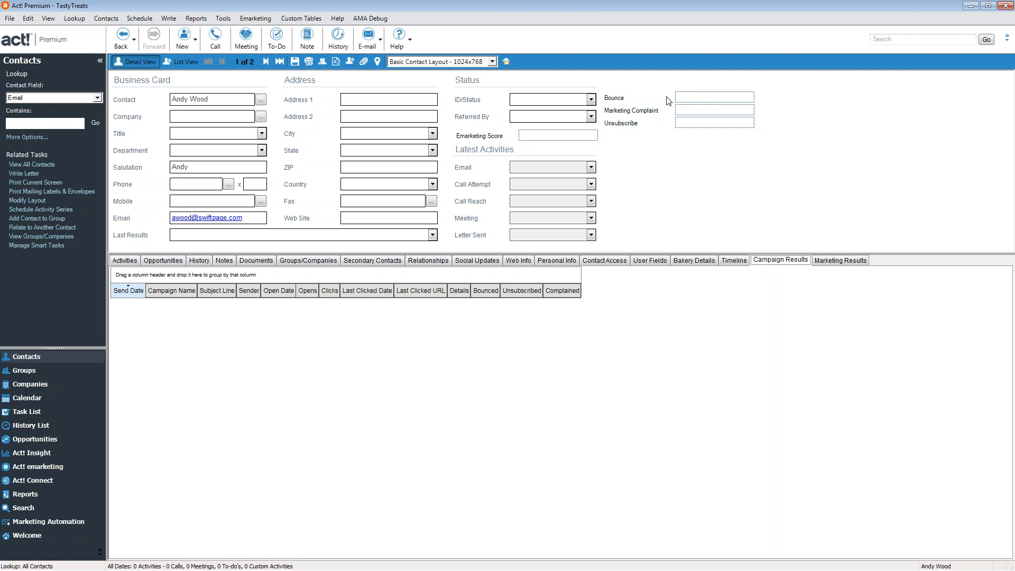
click(684, 99)
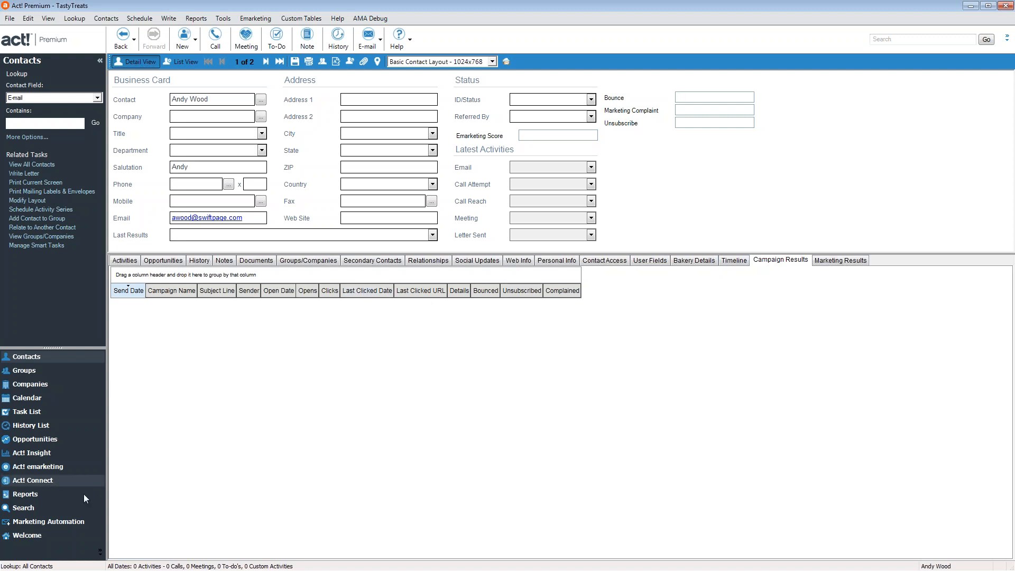
click(64, 524)
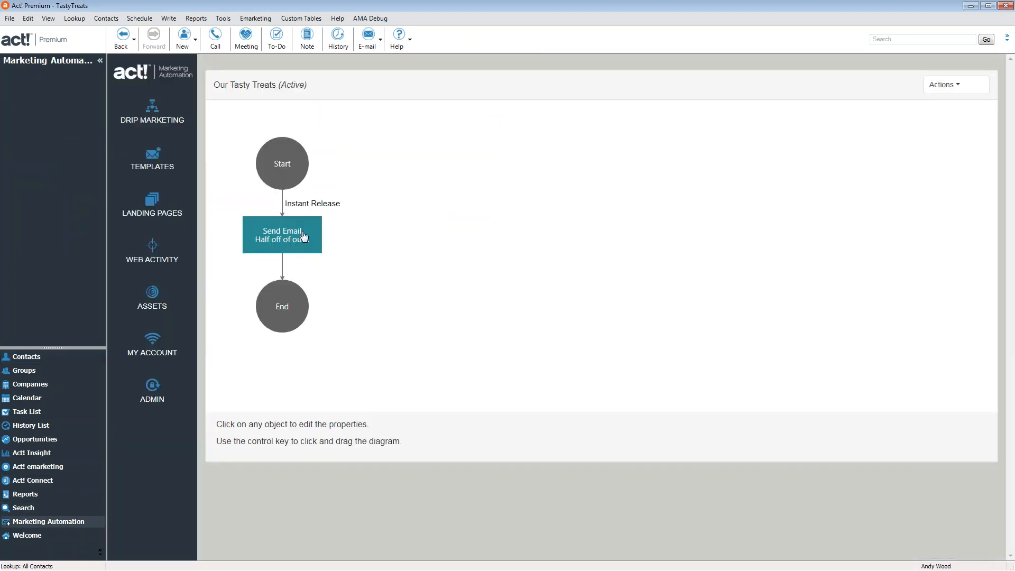
View the Half off email step's statistics: members, delivered, total opens and unique opens
click(286, 238)
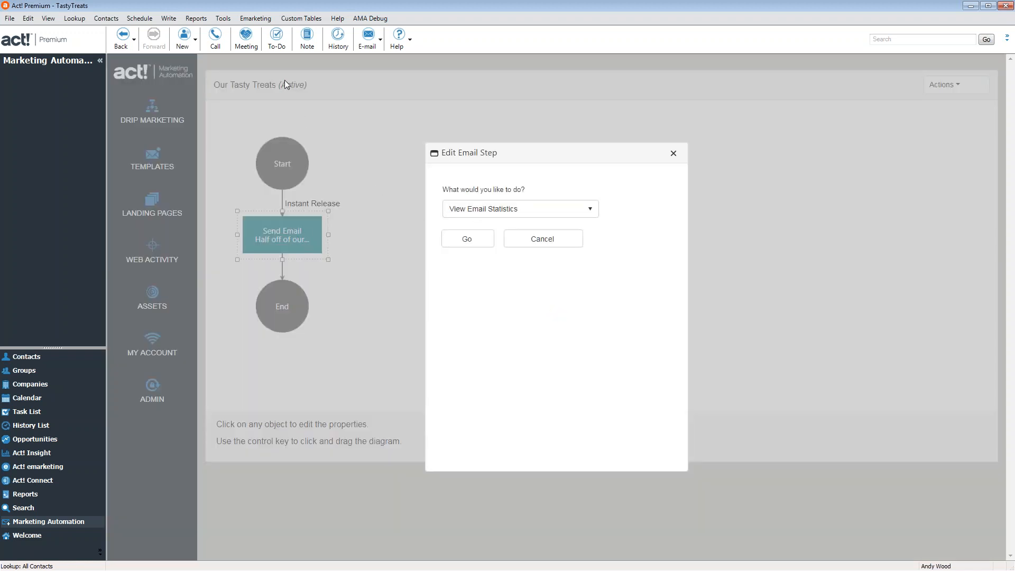
click(481, 234)
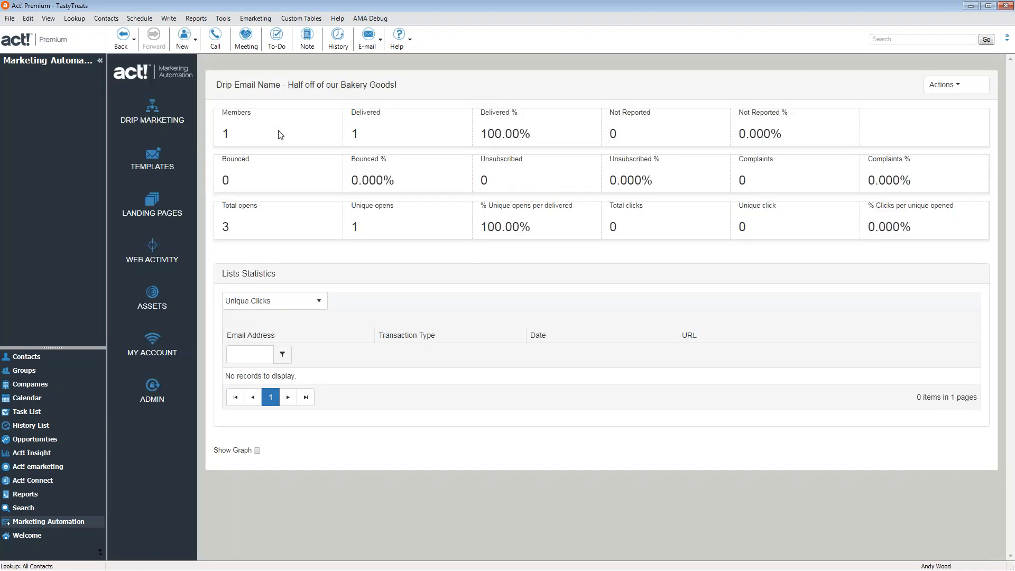
drag(283, 136, 211, 140)
drag(394, 137, 334, 146)
drag(267, 231, 221, 204)
drag(400, 233, 291, 220)
click(286, 299)
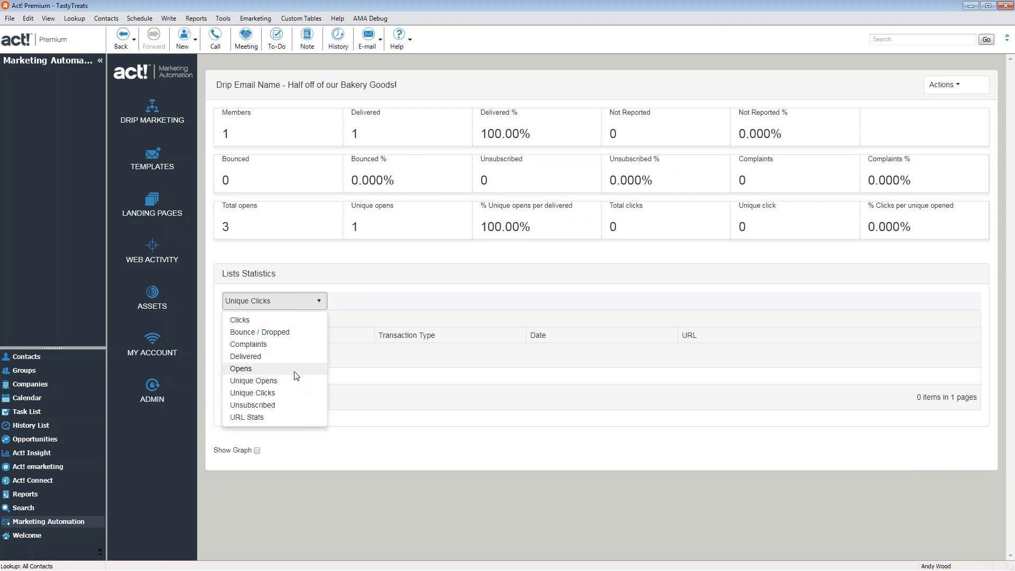
click(433, 489)
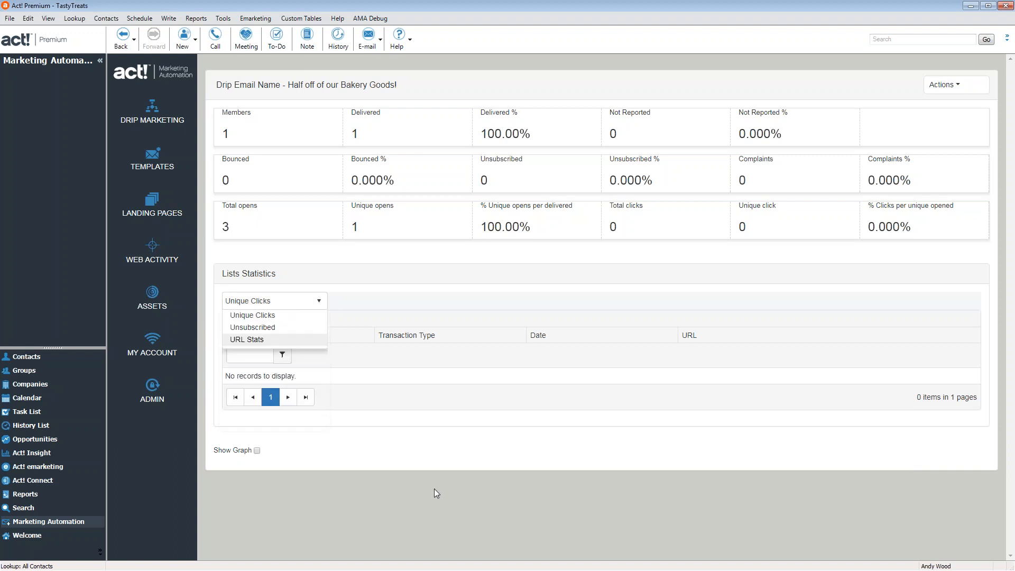
Turn on Show Graph, refresh to display the activity graph, then return to Contacts
click(256, 451)
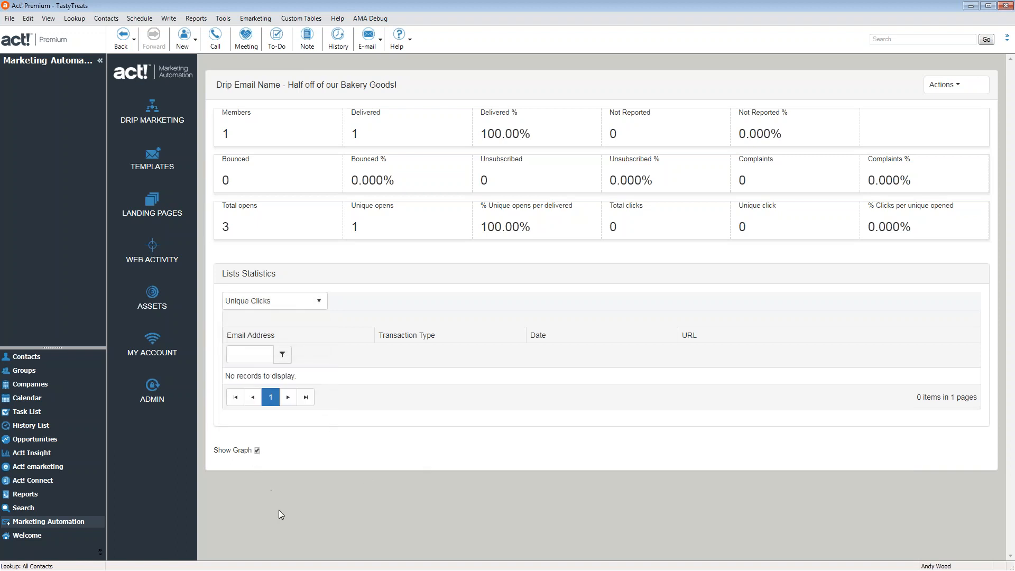
click(943, 84)
click(951, 134)
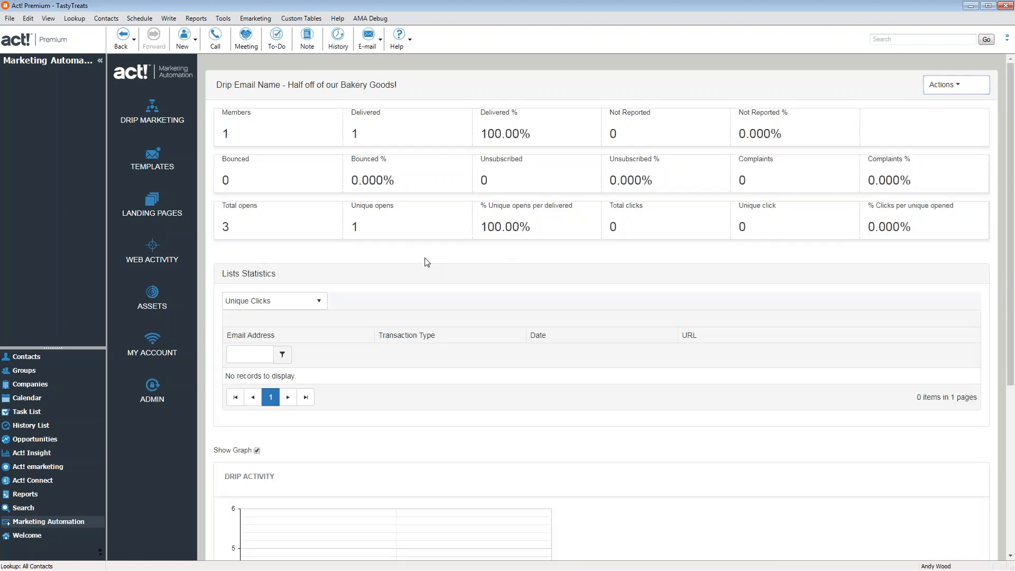
scroll(422, 269, down, 5)
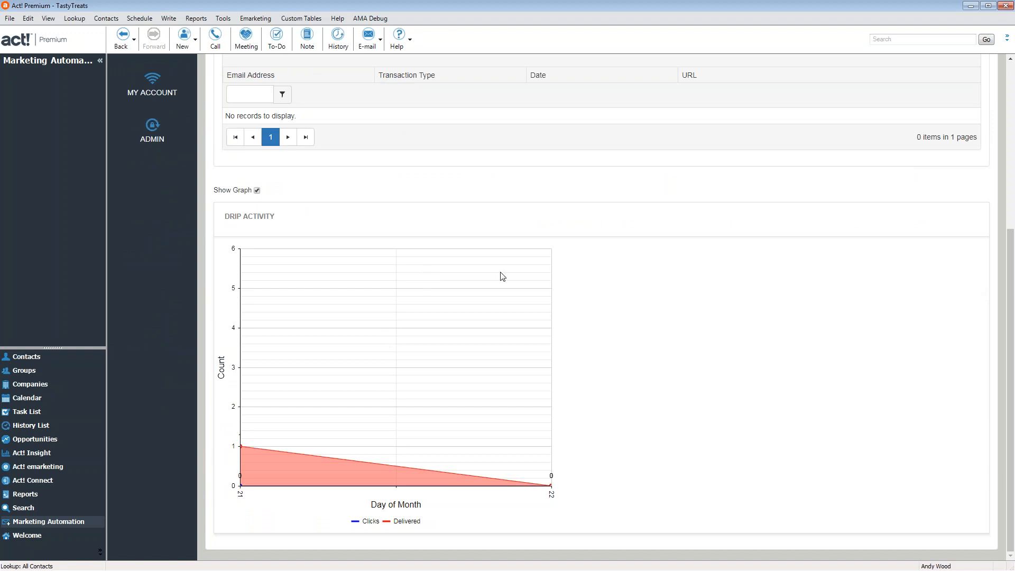
click(30, 357)
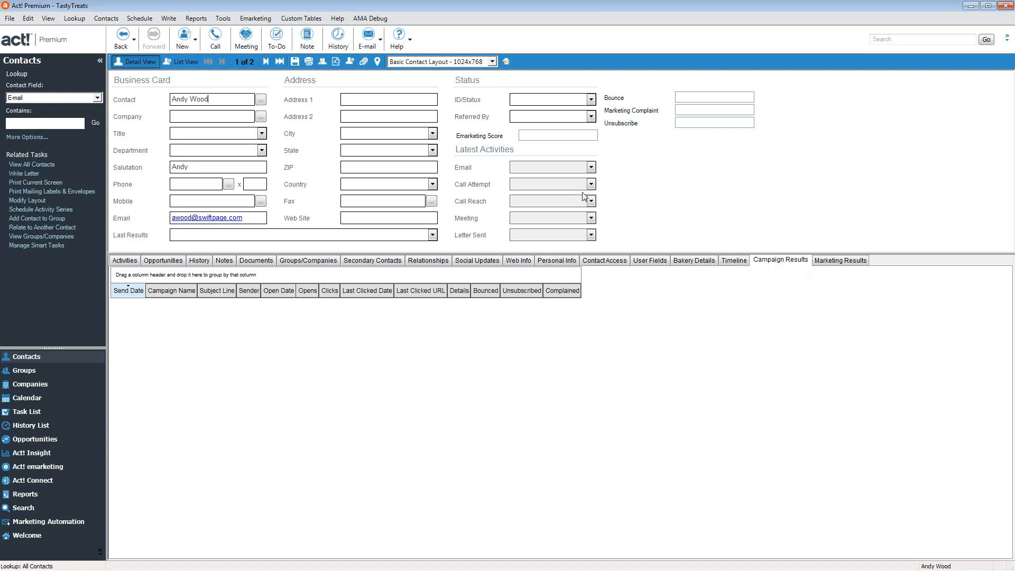
Open the AndyTDB database and dismiss the Swiftpage emarketing account error
click(9, 18)
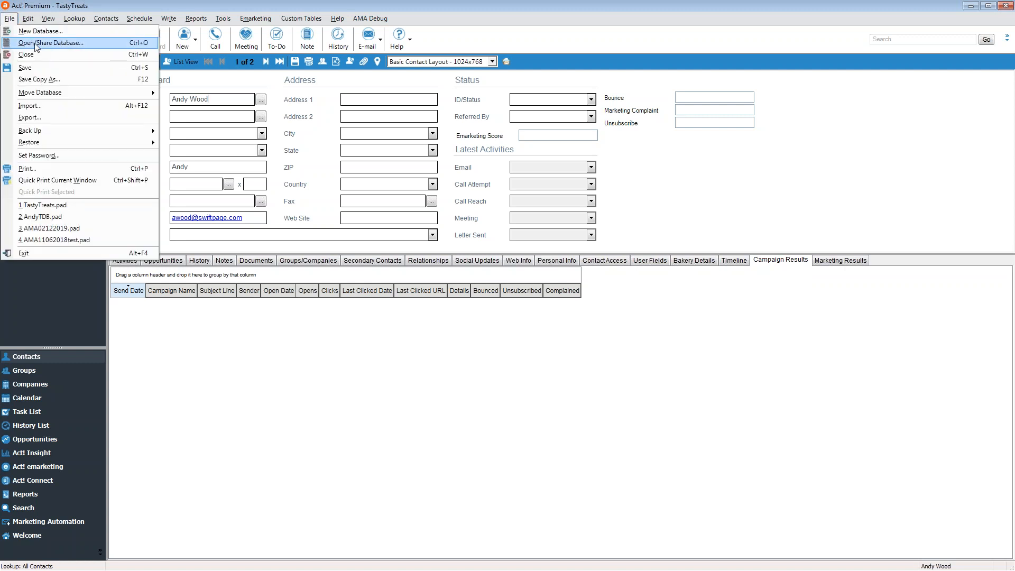
click(52, 44)
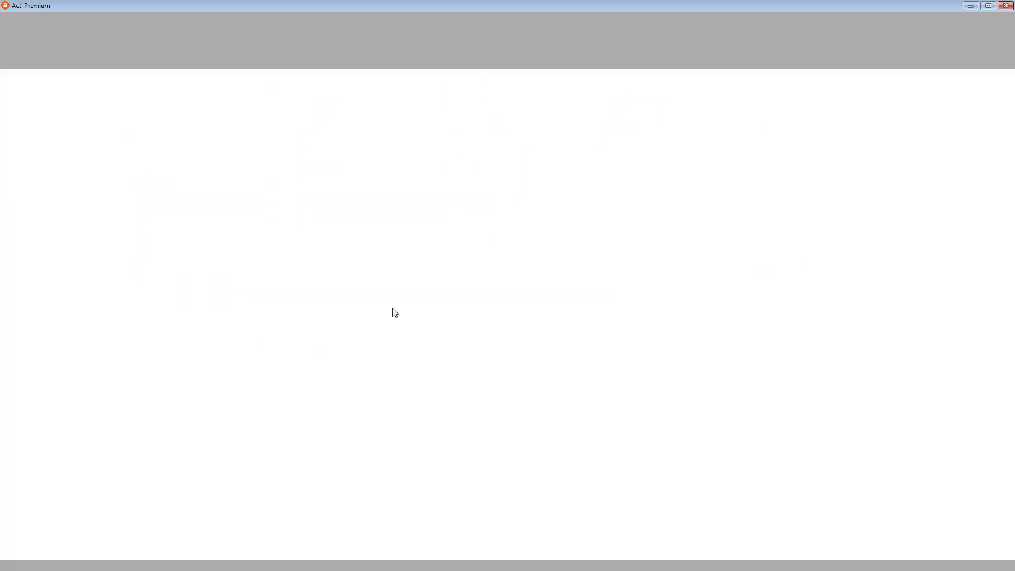
click(542, 330)
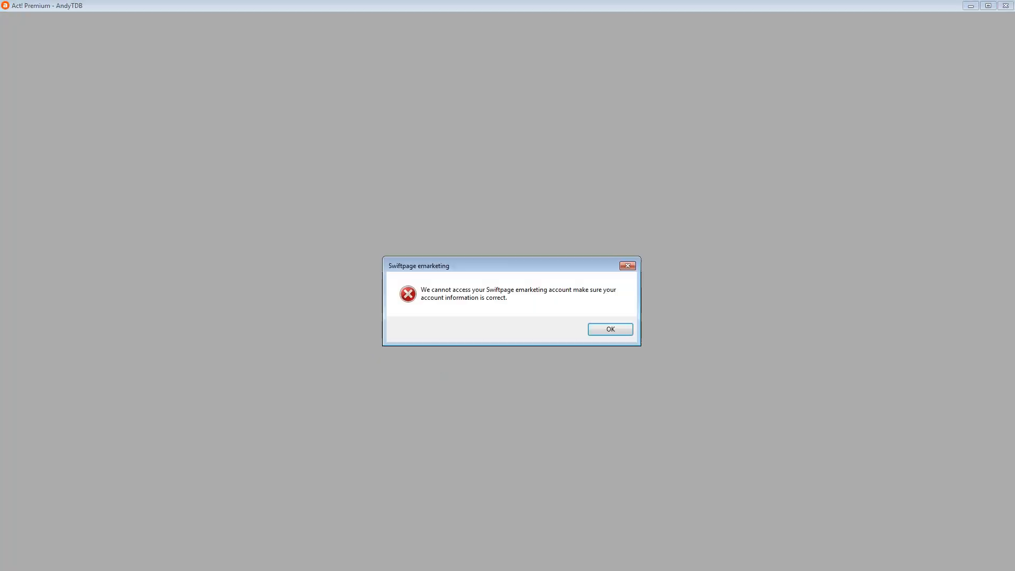
click(622, 330)
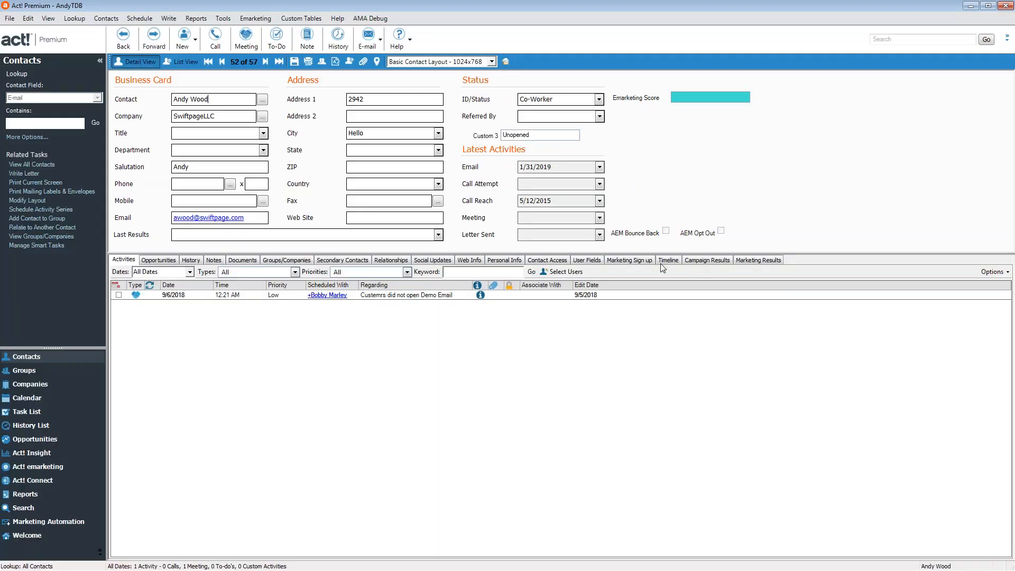
Show the AndyTDB contact's Campaign Results and inspect the most recent and 2-click campaign rows
click(709, 260)
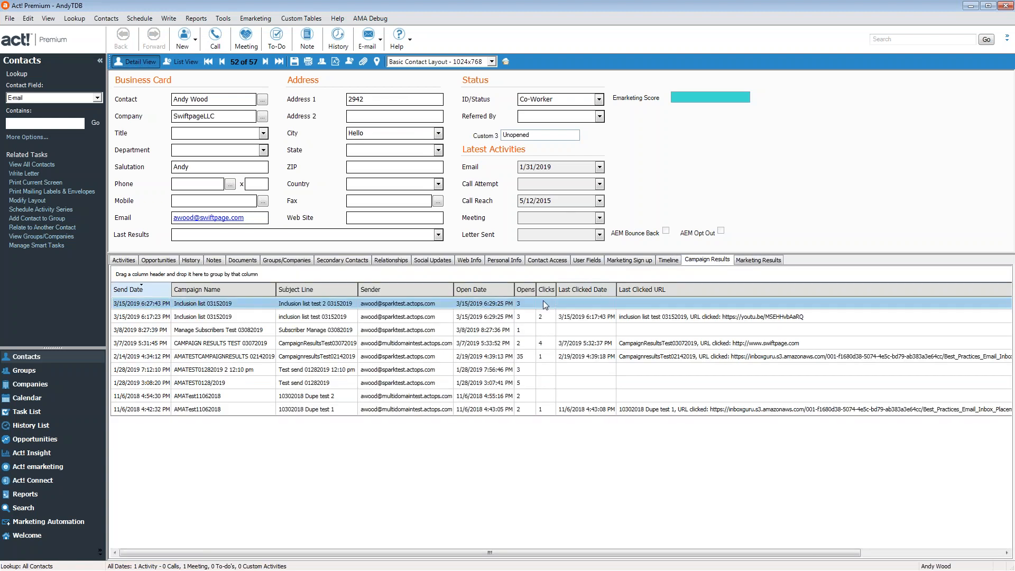
click(158, 305)
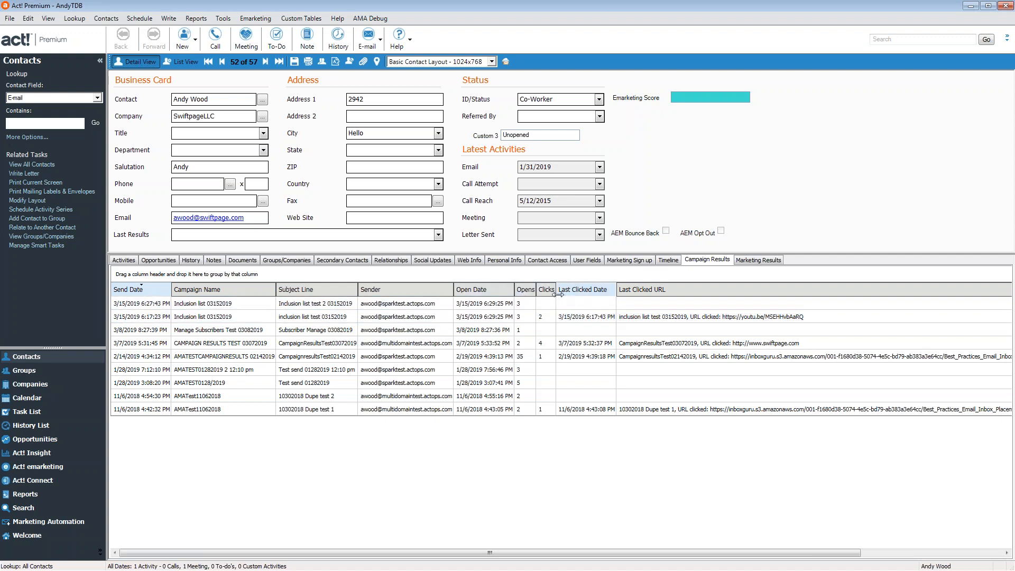
click(675, 317)
click(74, 19)
Build an advanced query criterion: Campaign Results Clicks Greater Than or Equal To 1
mouse_move(105, 281)
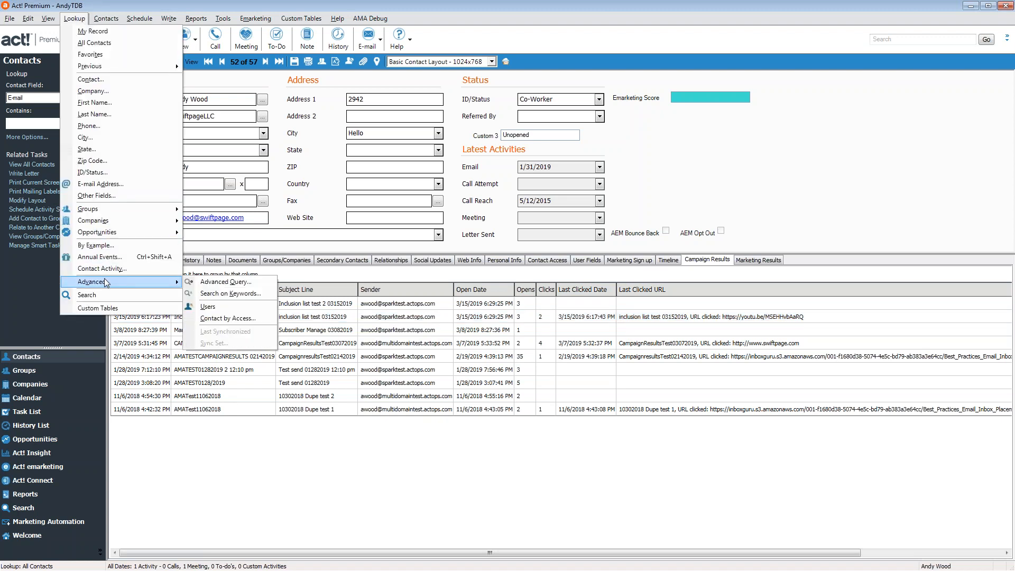
click(226, 282)
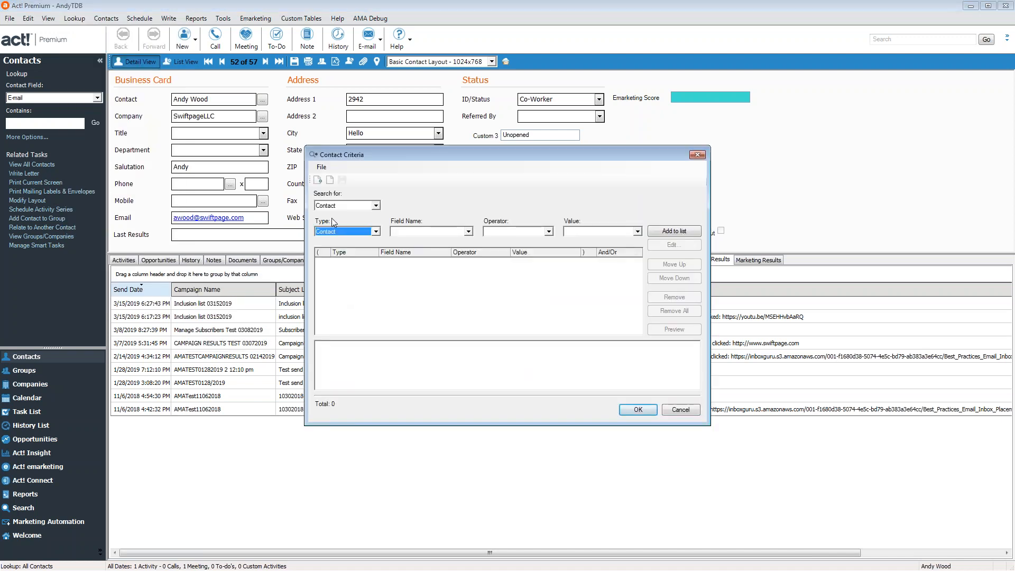
click(342, 231)
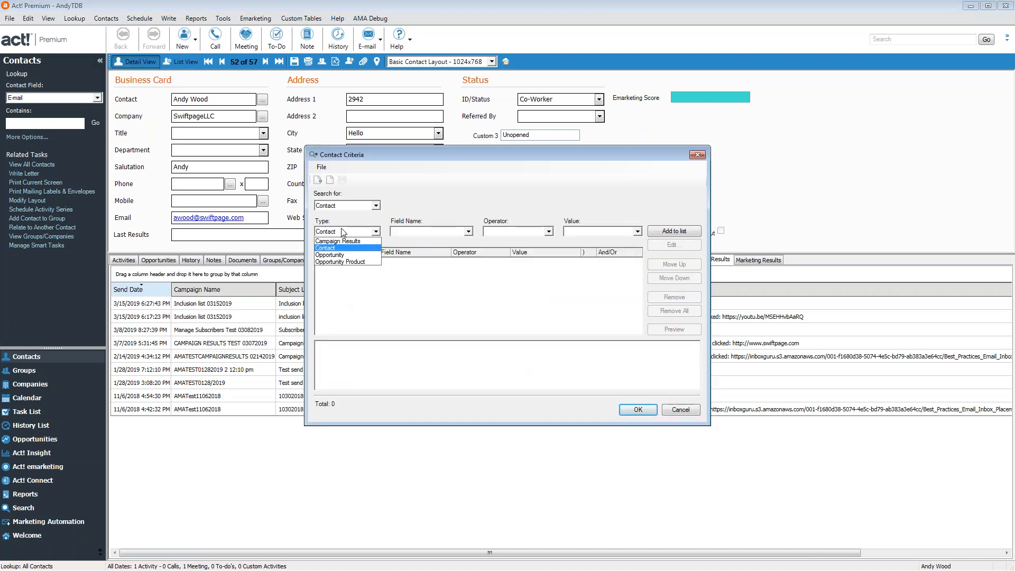
click(337, 241)
click(447, 233)
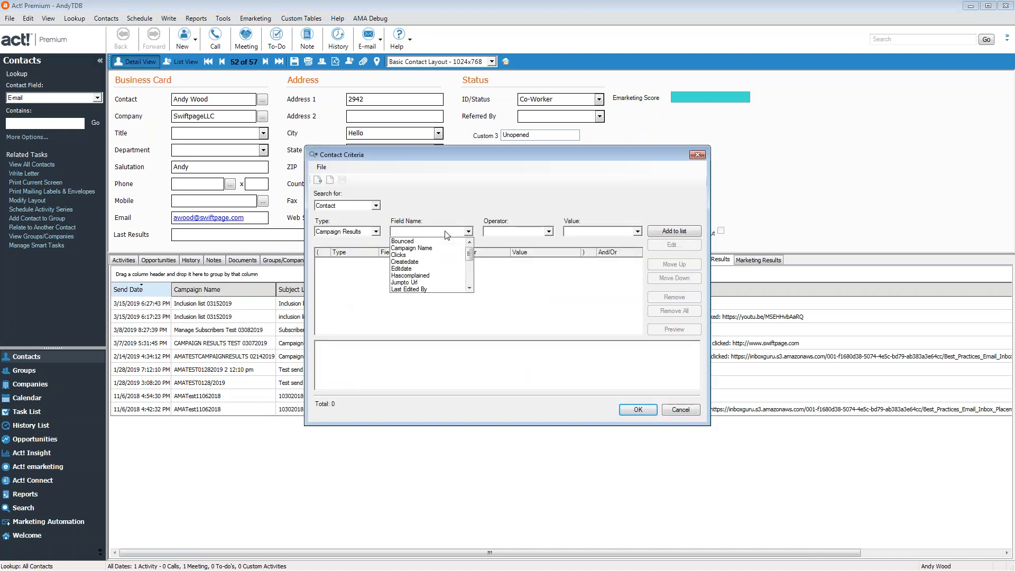
click(428, 255)
click(526, 232)
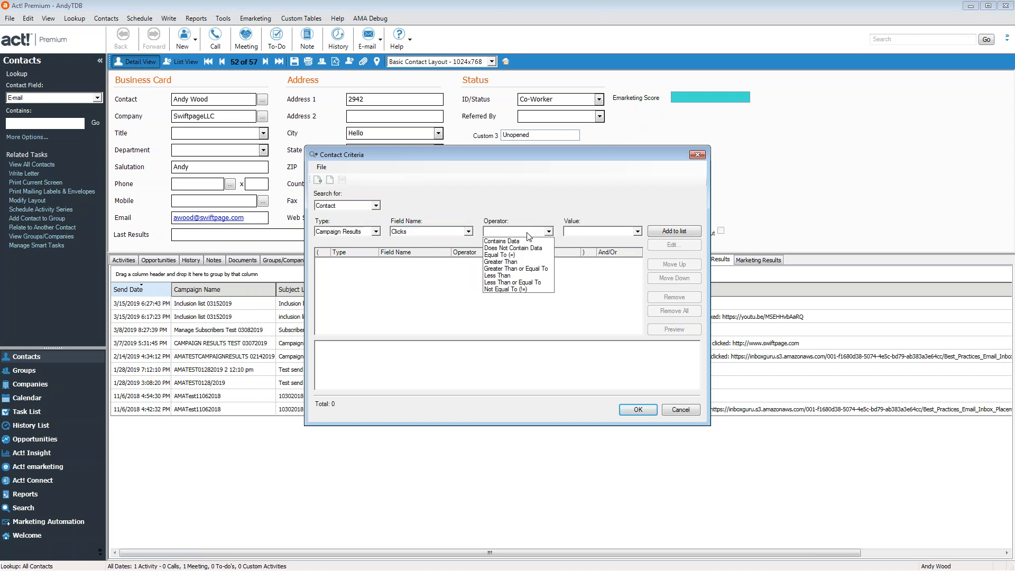
click(516, 269)
click(585, 231)
text(1)
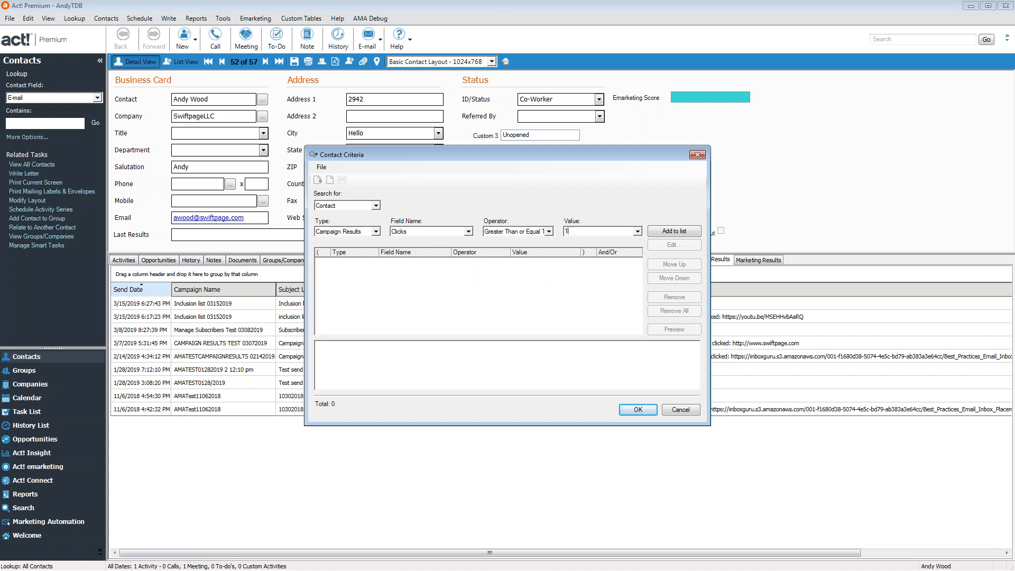
click(672, 234)
Preview and run the query without saving it, then open the first of 21 matching contacts
click(669, 329)
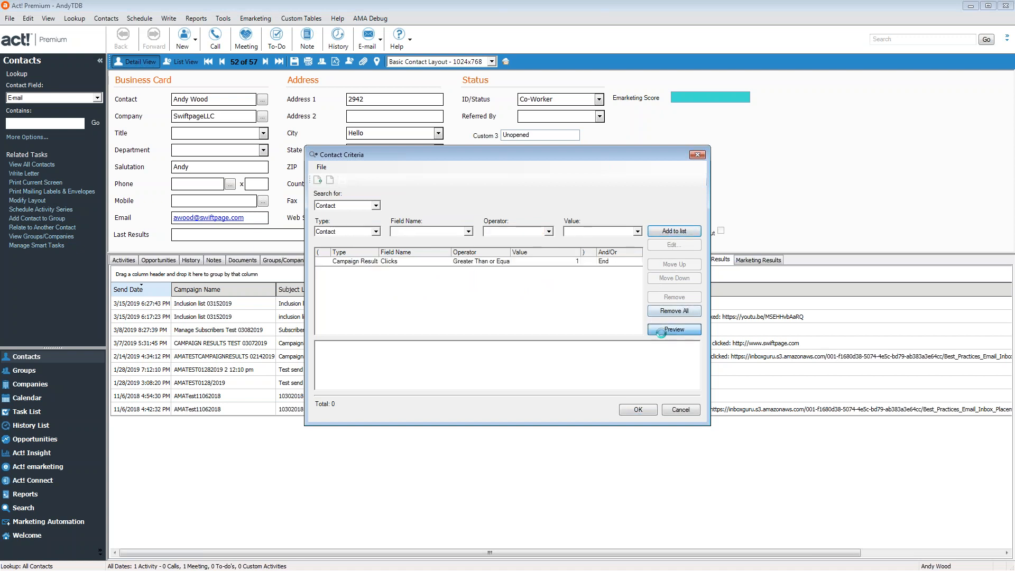
click(638, 410)
click(576, 331)
click(485, 324)
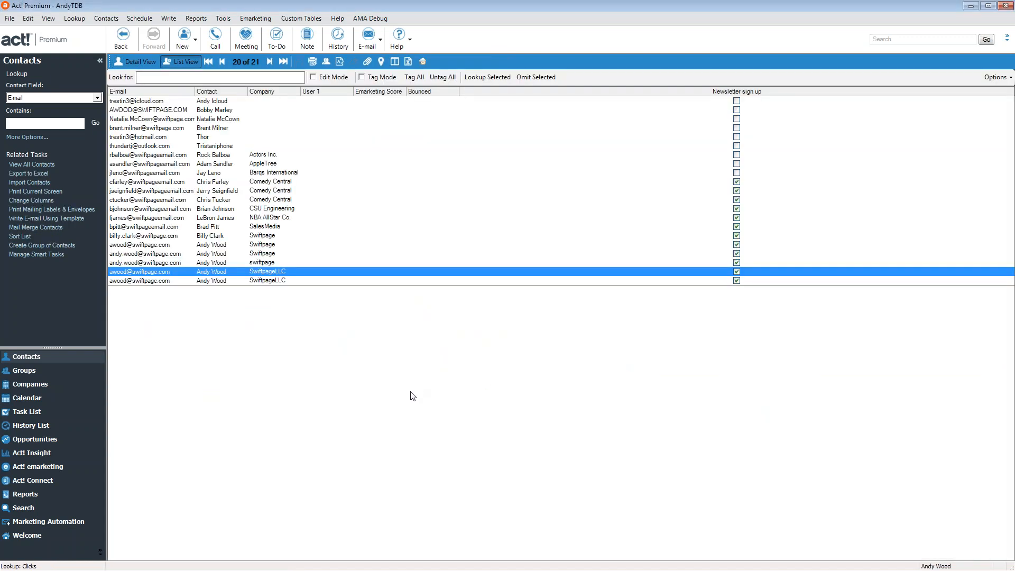
click(136, 102)
double_click(136, 102)
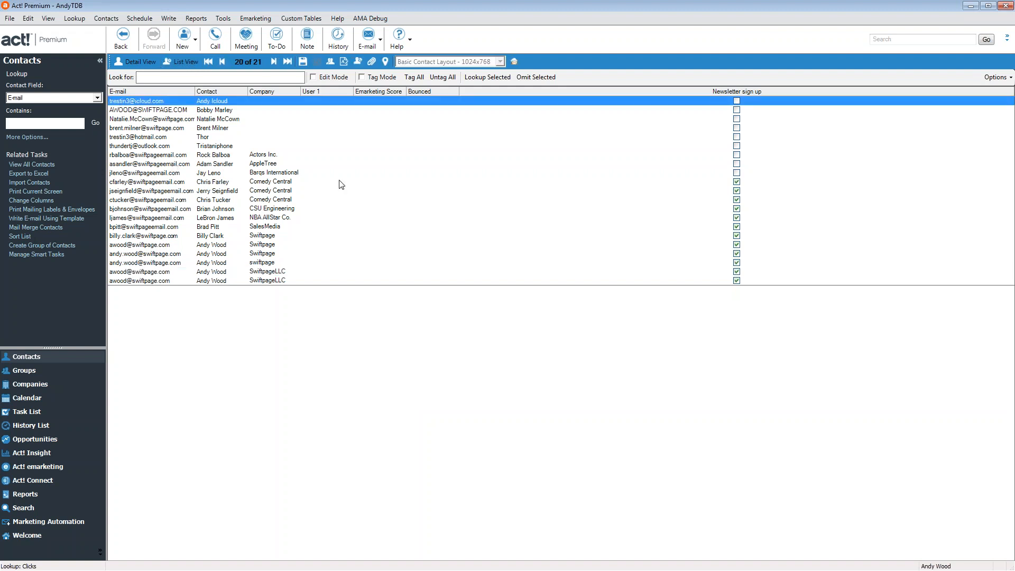